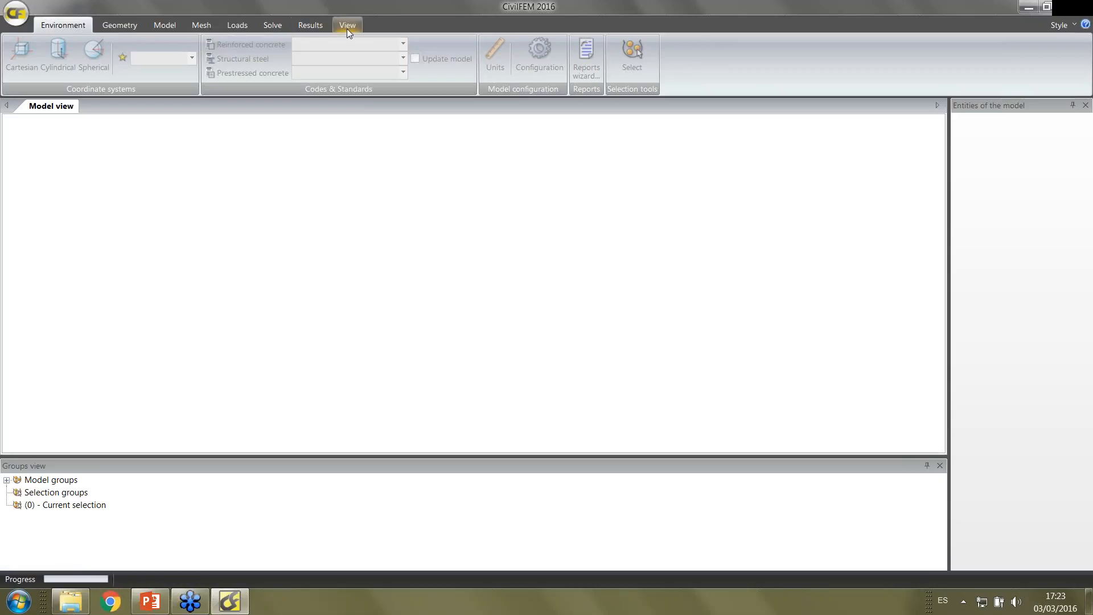
# Create a new three-dimensional model for static structural analysis
pyautogui.click(19, 14)
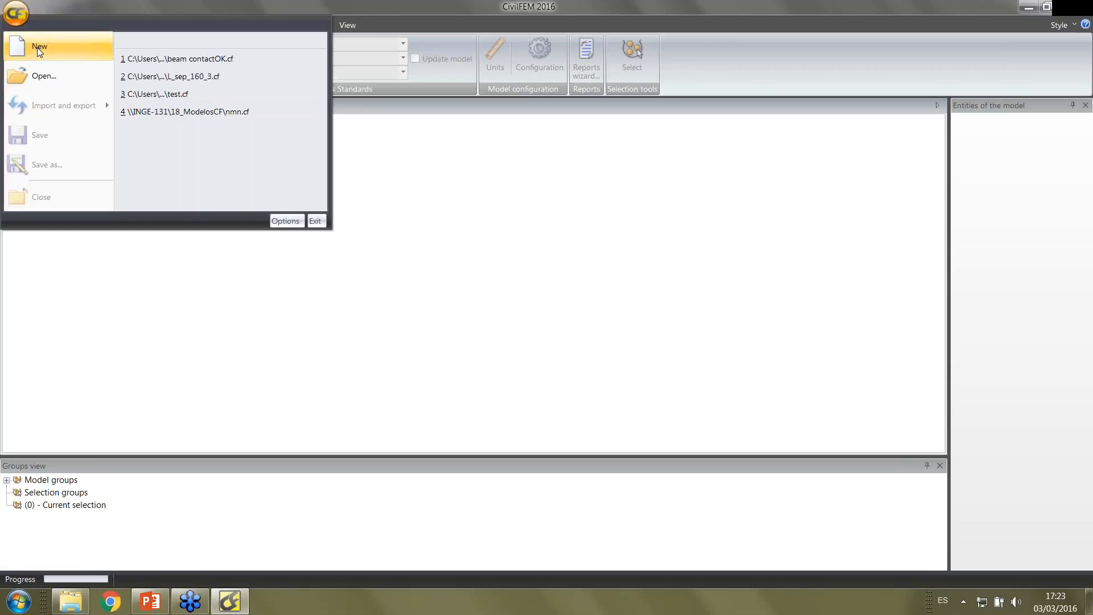
pyautogui.click(38, 49)
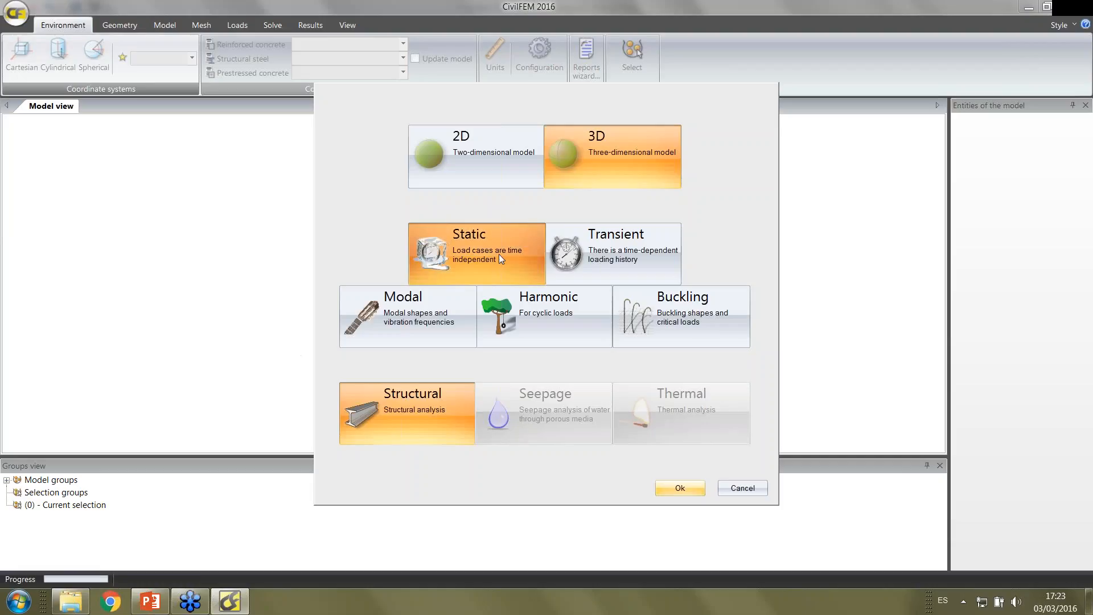
pyautogui.click(677, 491)
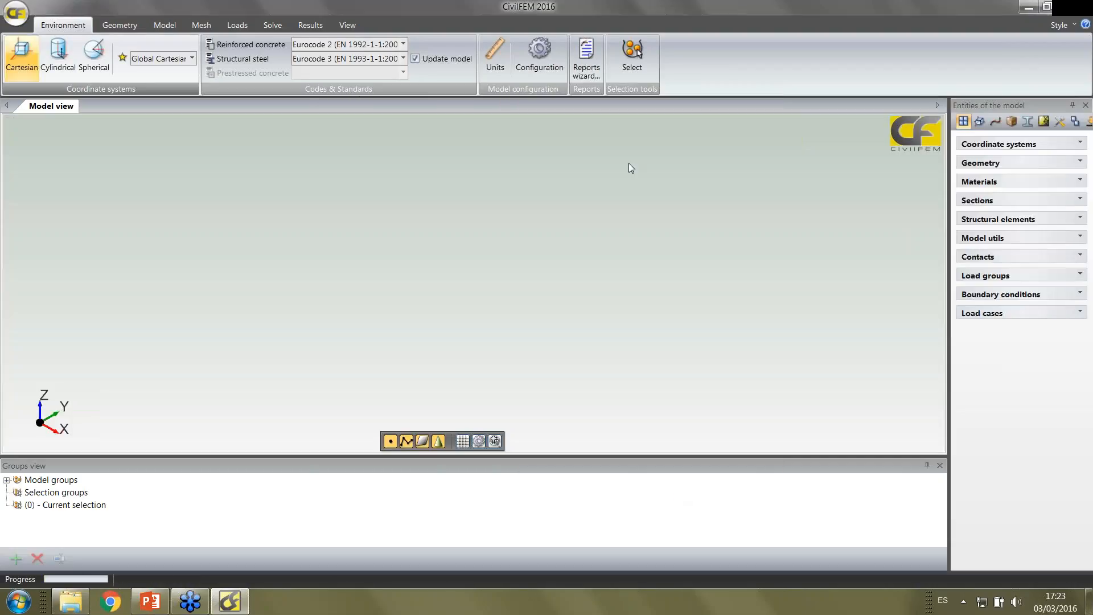
# Show the Properties window beside the model view
pyautogui.click(348, 25)
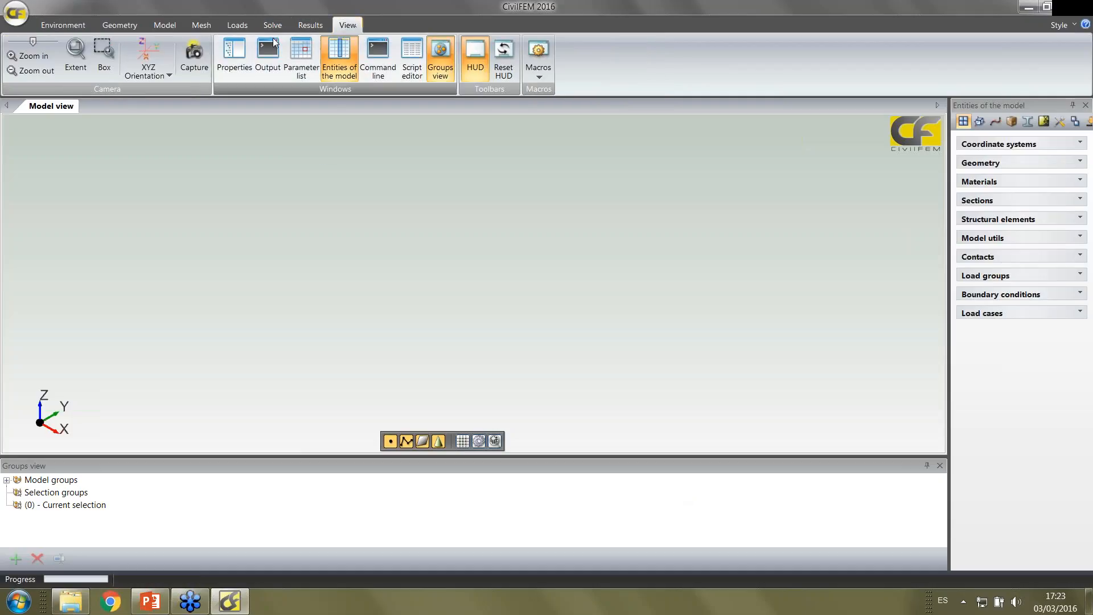
pyautogui.click(234, 55)
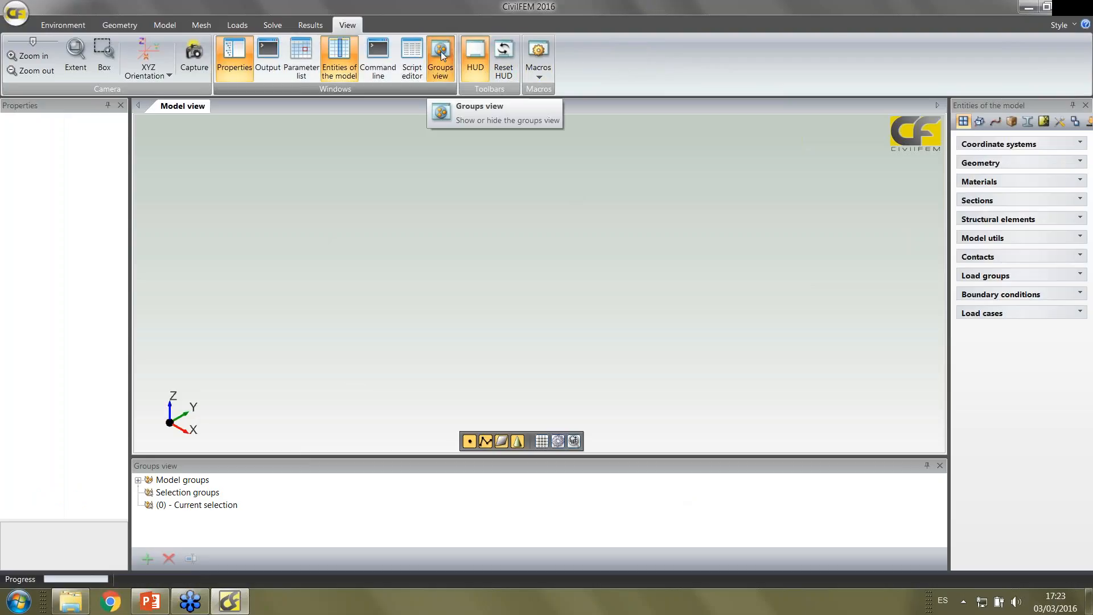
# Display the model units in the Properties window and widen it so the unit system name is readable
pyautogui.click(79, 26)
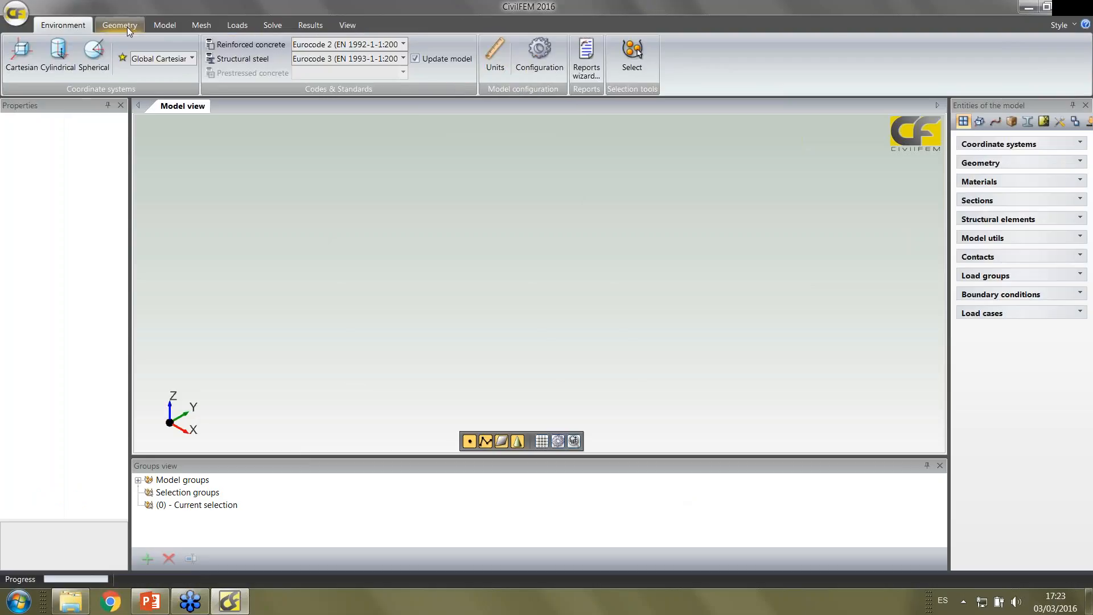
pyautogui.click(128, 26)
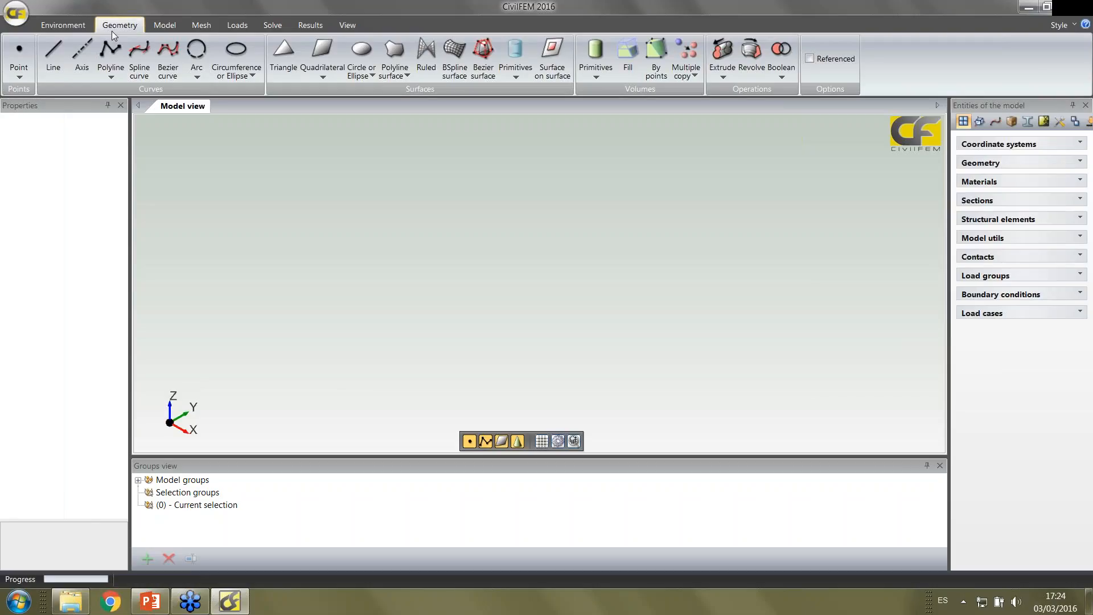
pyautogui.click(78, 25)
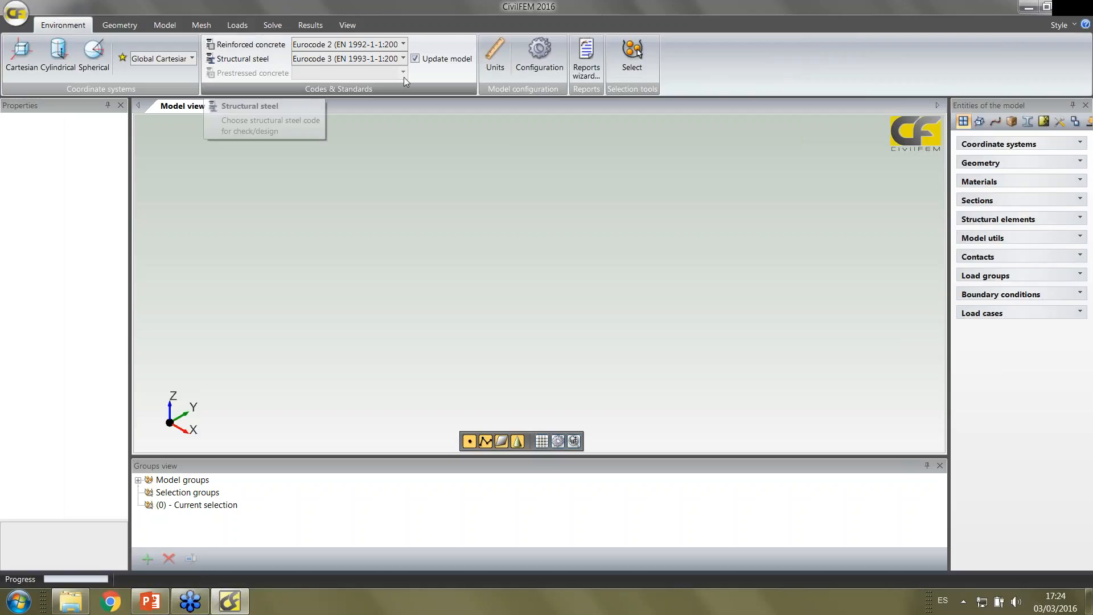
pyautogui.click(494, 57)
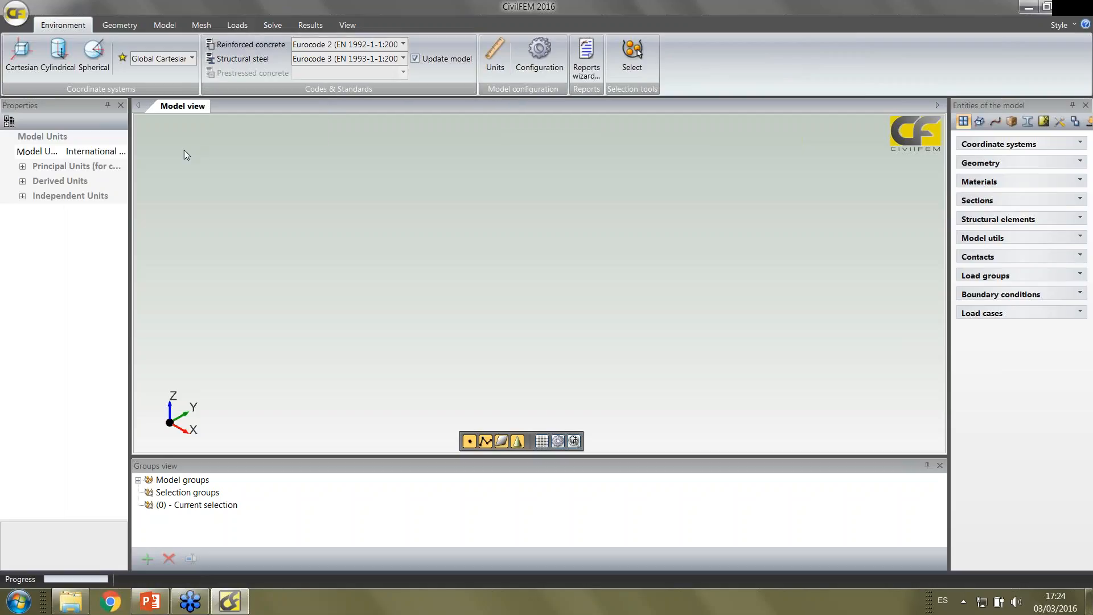
pyautogui.moveTo(132, 149); pyautogui.dragTo(188, 256)
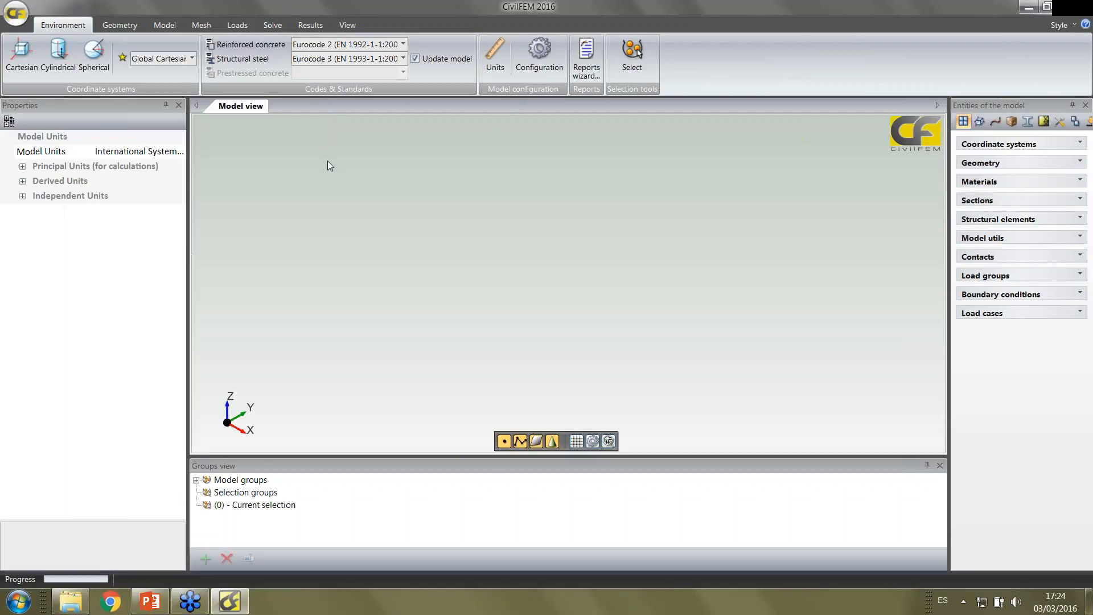
# Turn on the drawing grid, centre the view on it and display the grid configuration
pyautogui.click(116, 25)
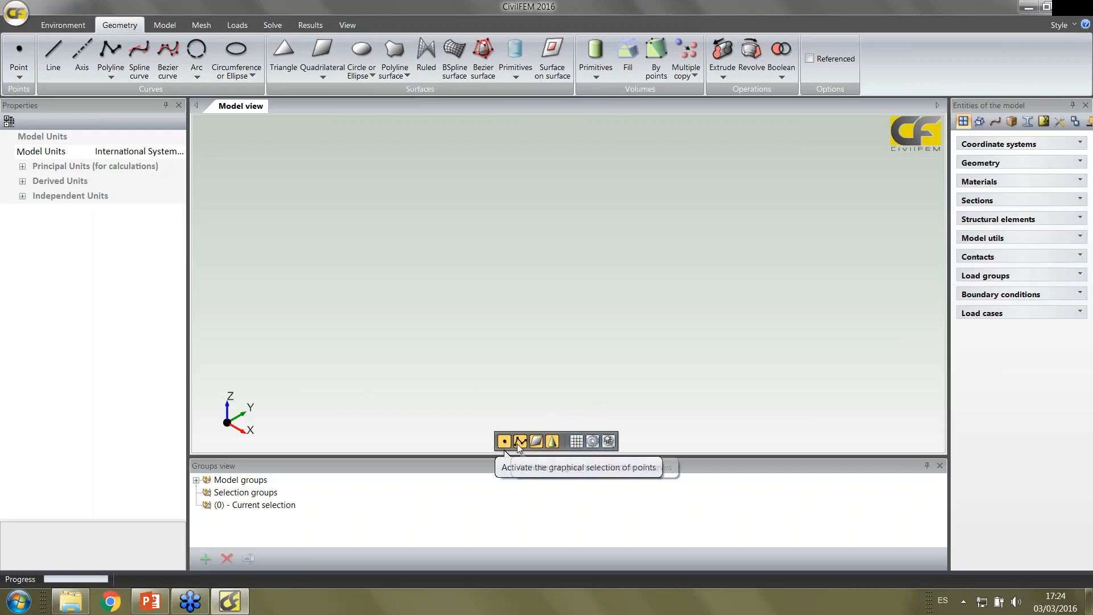
pyautogui.click(576, 441)
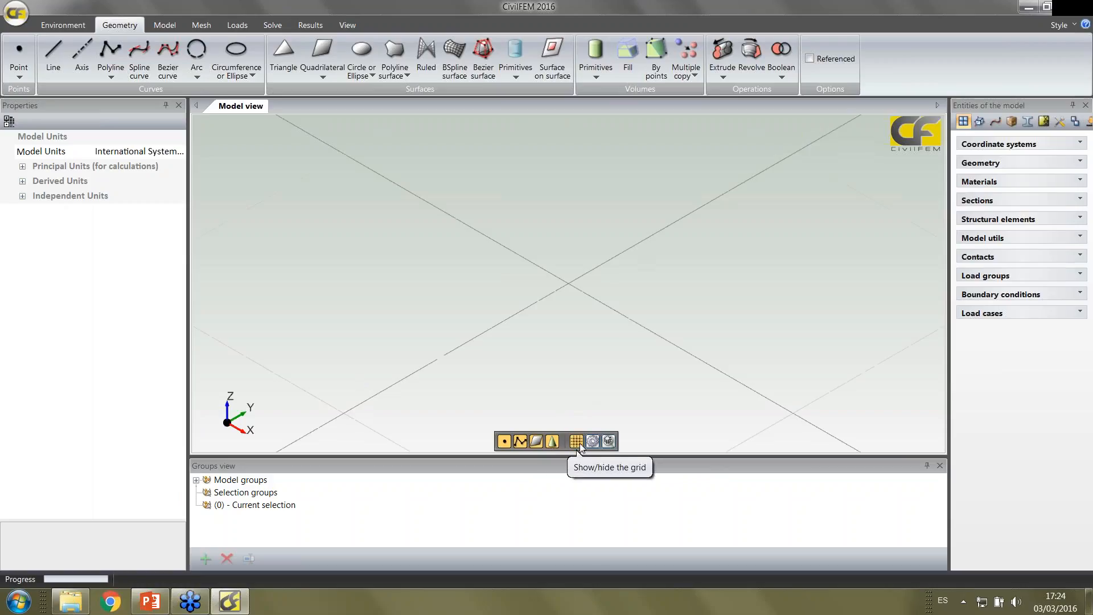
pyautogui.click(609, 441)
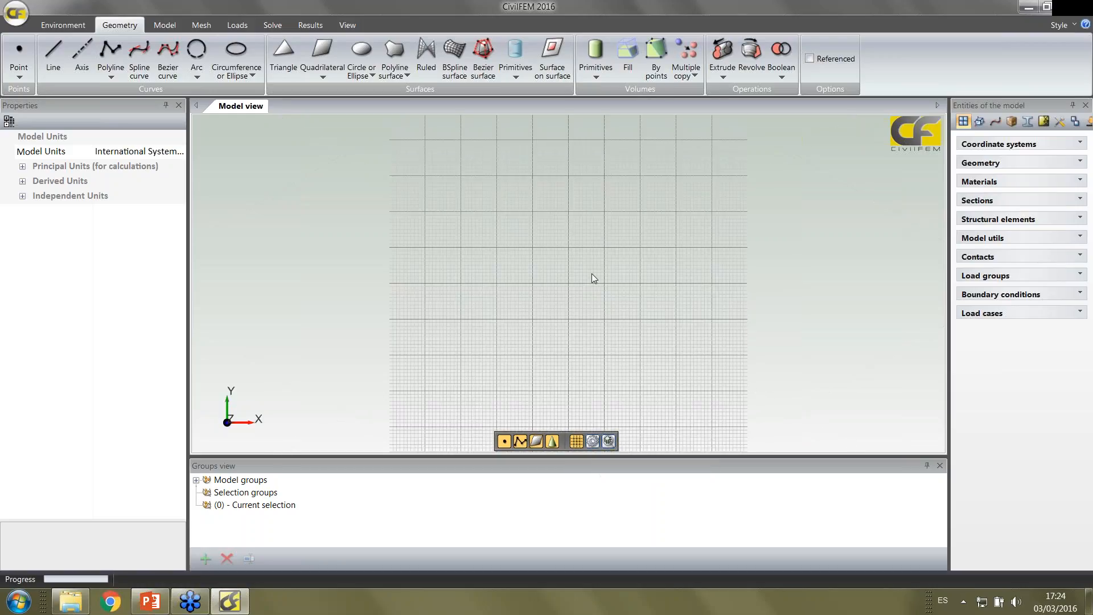
pyautogui.click(592, 442)
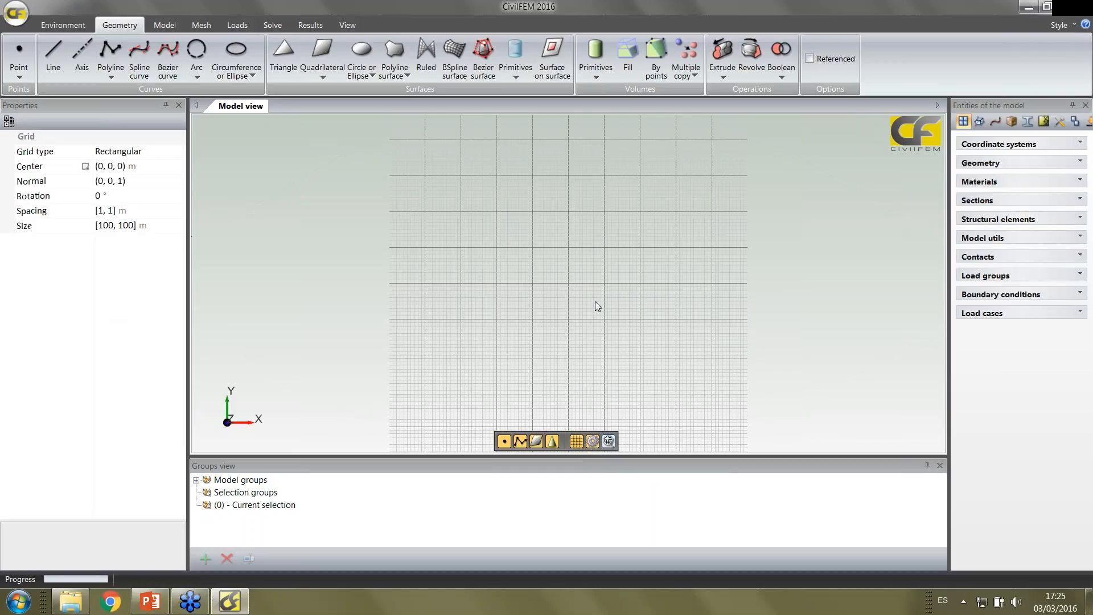
# Draw a straight line on the grid from the origin (0, 0, 0), about 20 m long in the positive Y direction
pyautogui.scroll(3, 580, 283)
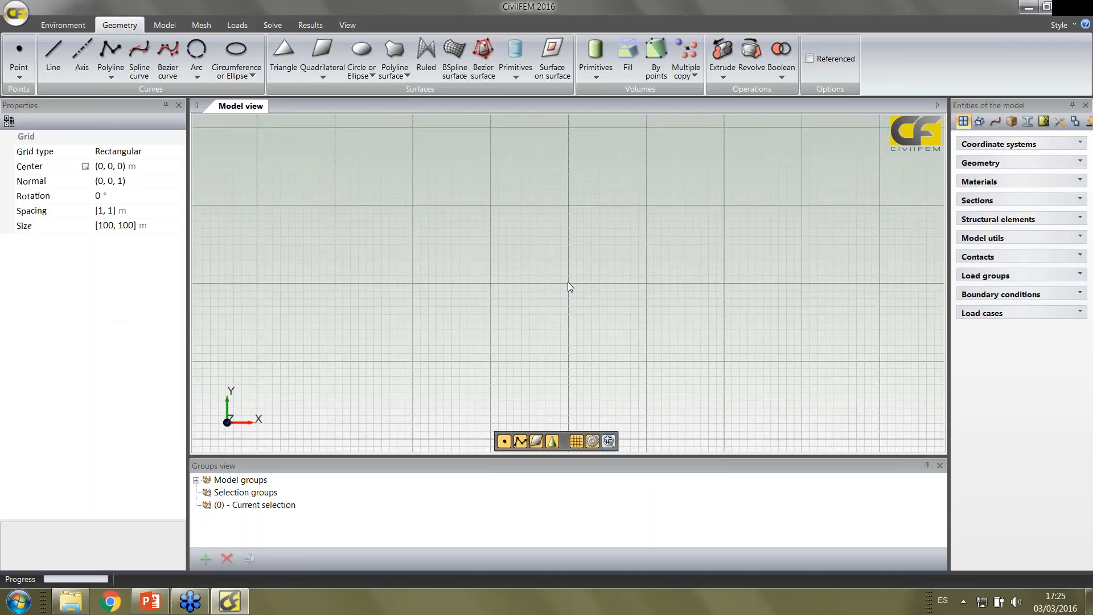
pyautogui.click(55, 50)
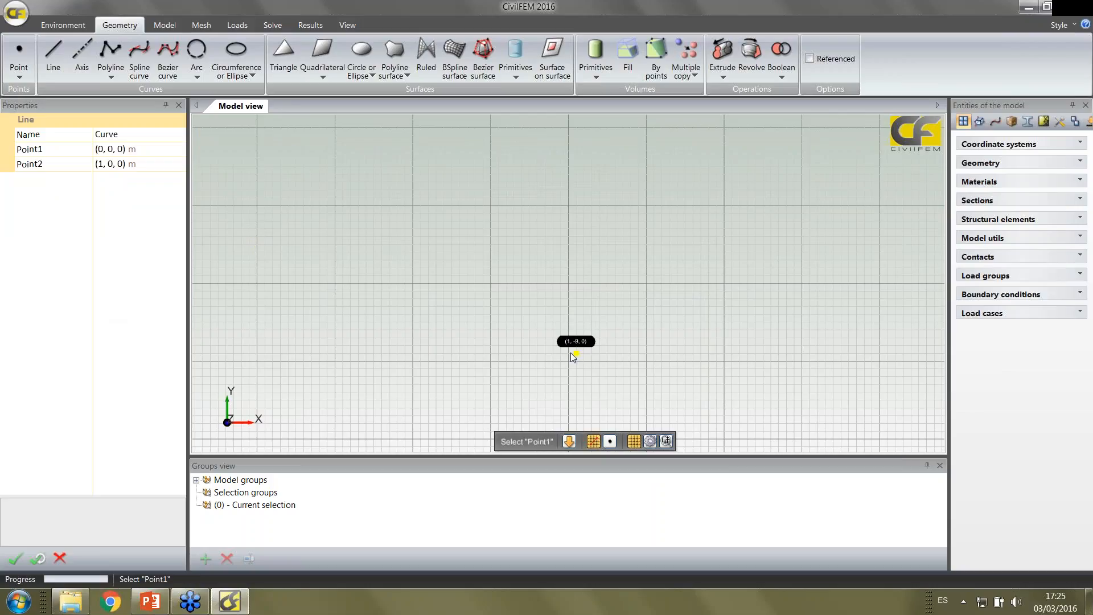
pyautogui.click(568, 285)
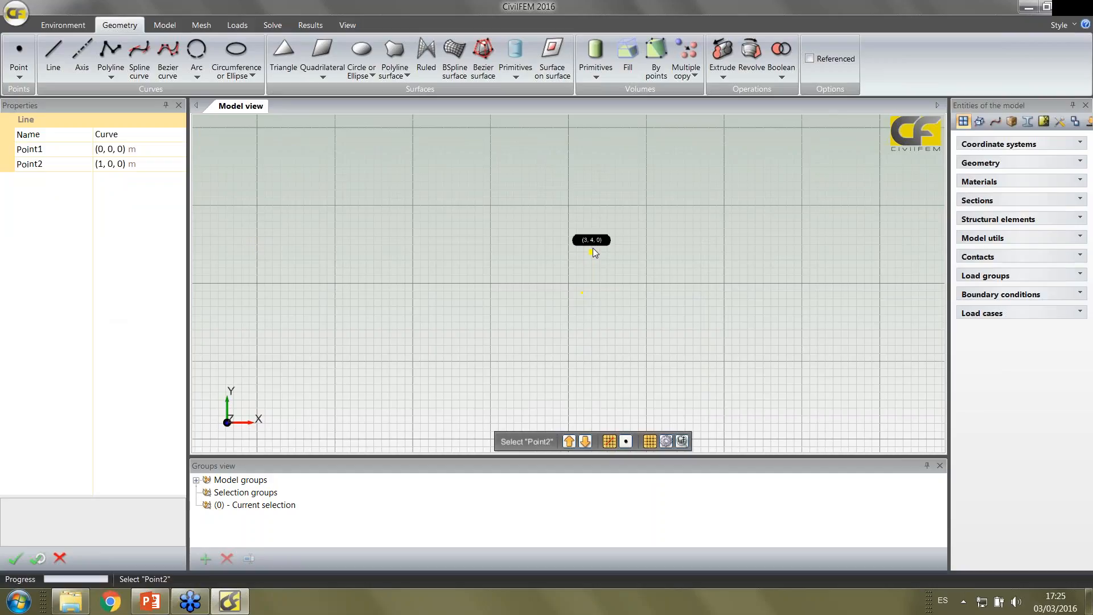
pyautogui.click(567, 128)
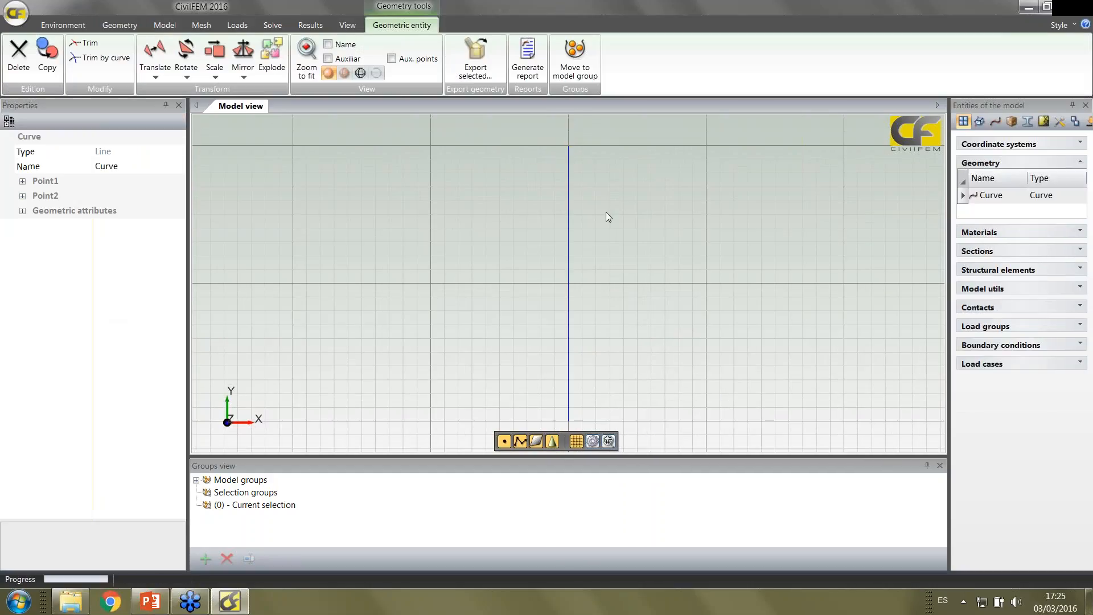
pyautogui.scroll(-3, 606, 213)
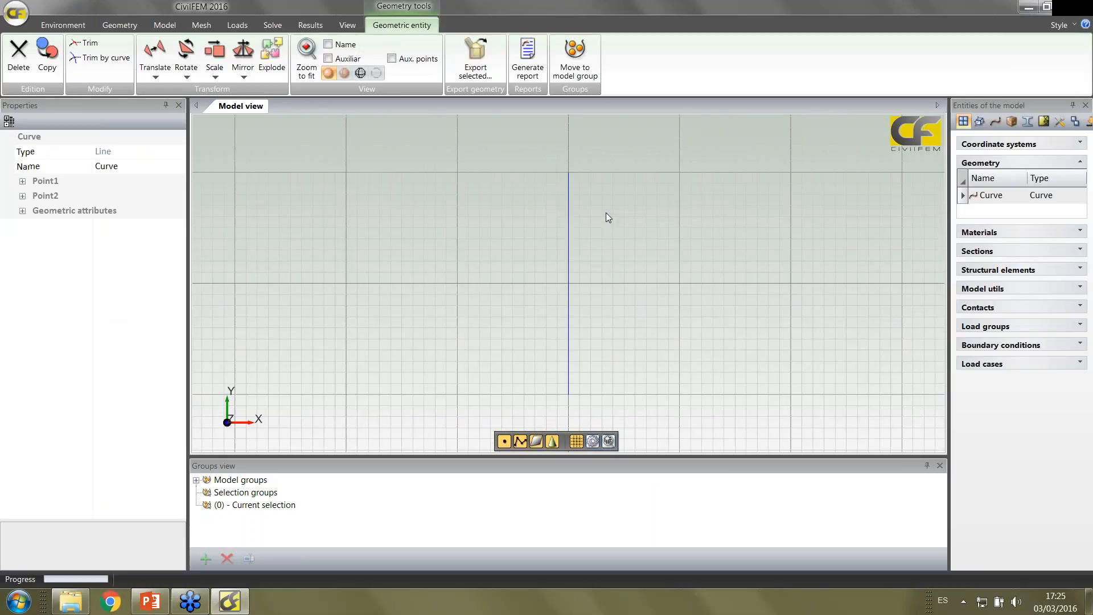
pyautogui.scroll(-1, 606, 218)
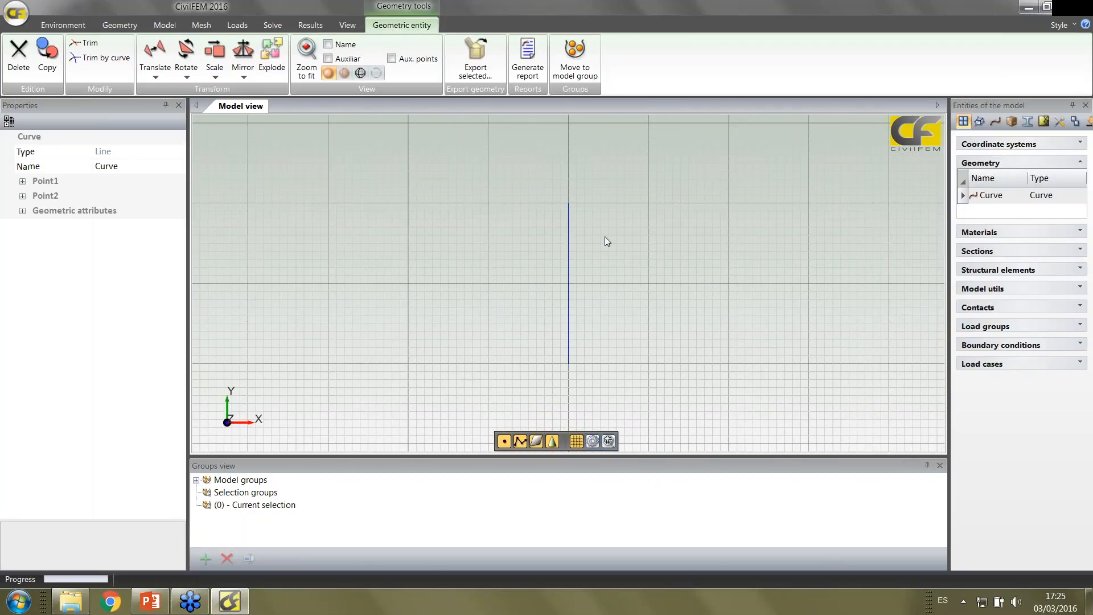
pyautogui.moveTo(605, 237); pyautogui.dragTo(579, 238, button='middle')
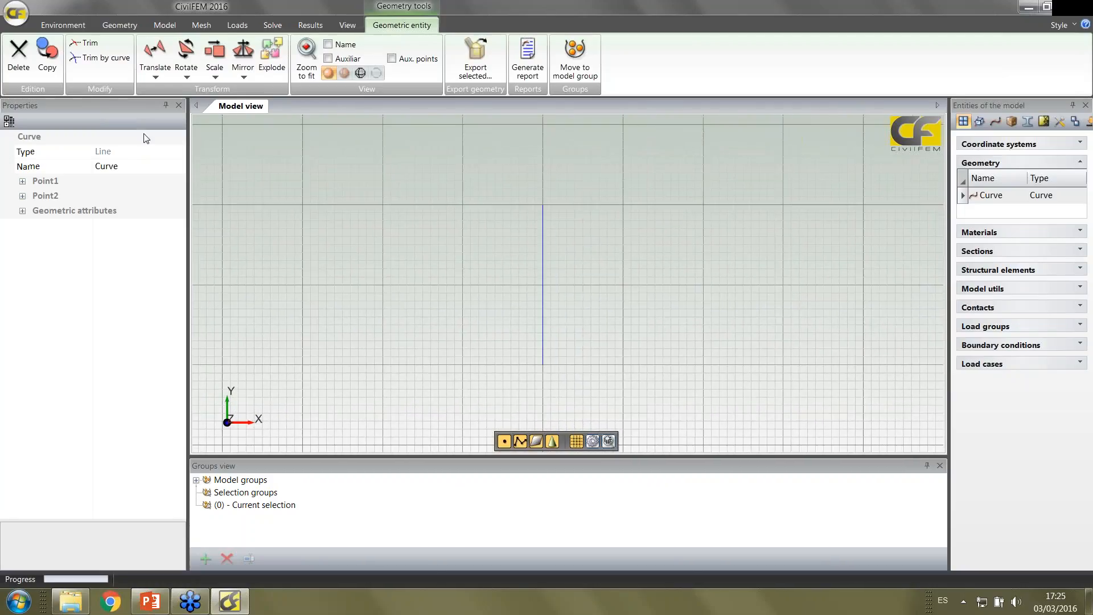
# Draw a three-point arc beside the line with start vertex (12, 30, 0), mid vertex (10, 13, 0) and end point (14, 0, 0)
pyautogui.click(119, 26)
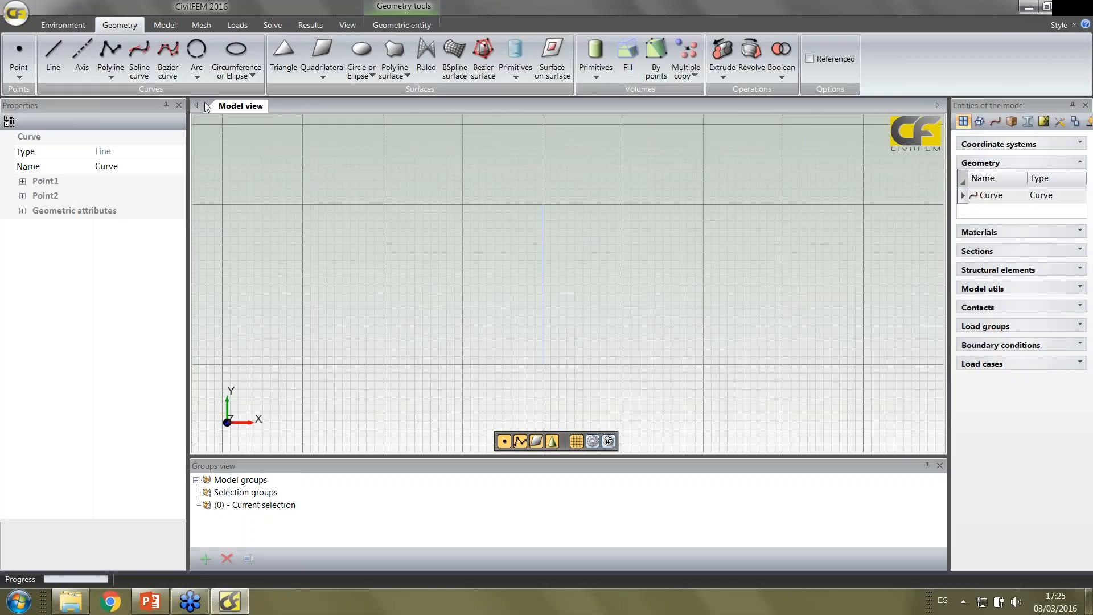
pyautogui.click(197, 77)
pyautogui.click(216, 115)
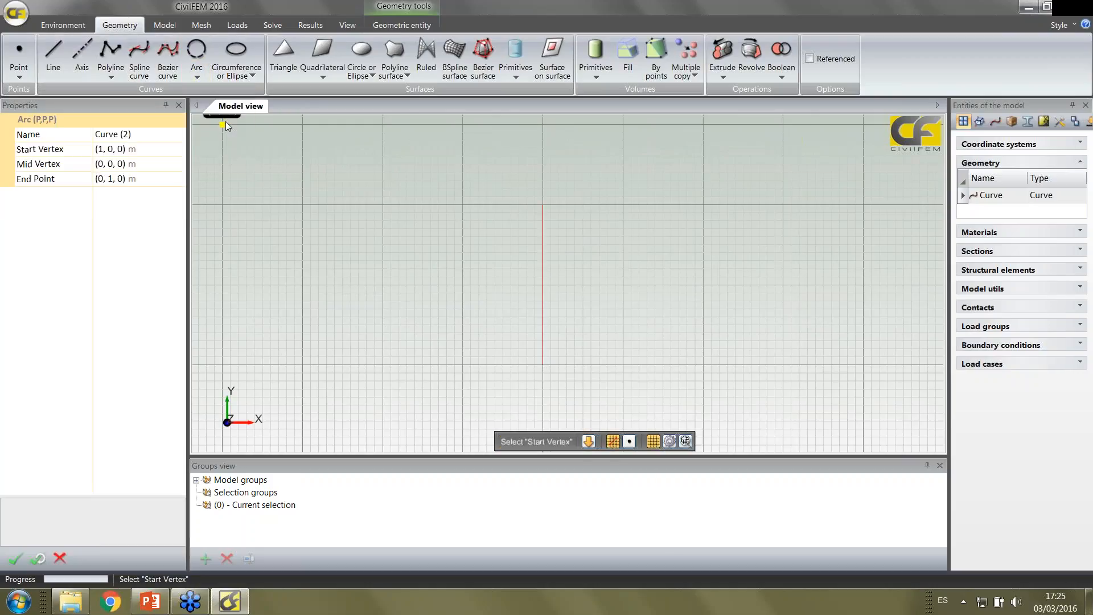
pyautogui.click(638, 124)
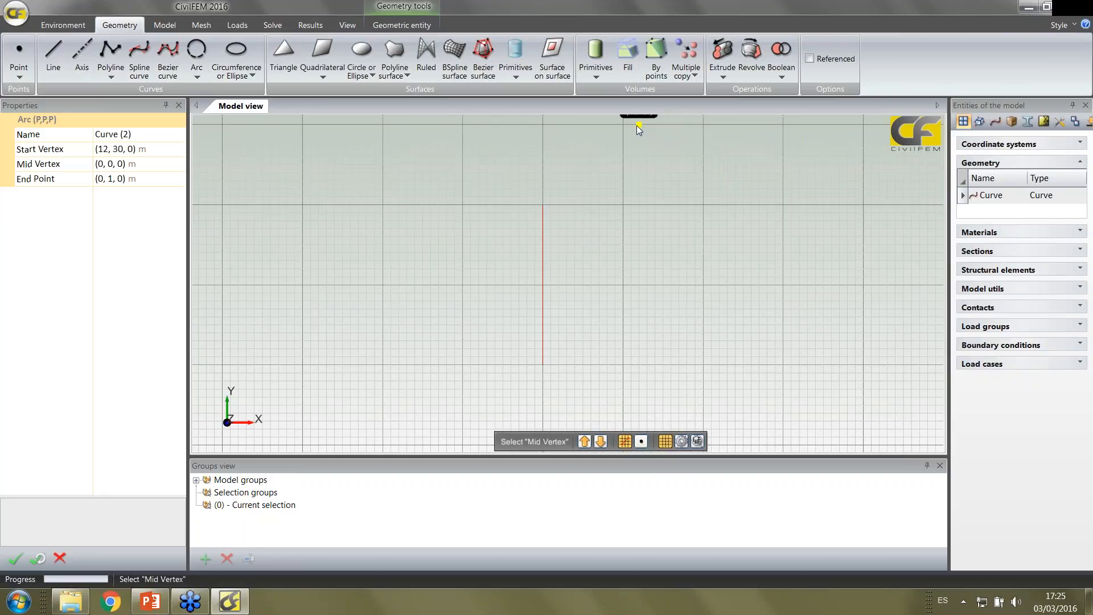
pyautogui.click(622, 260)
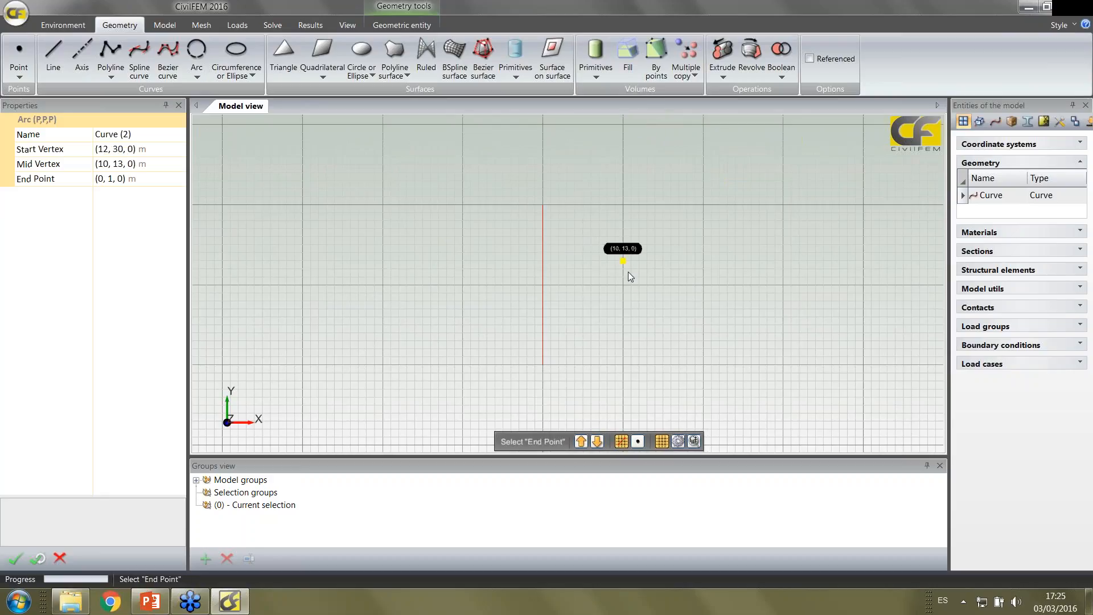
pyautogui.click(654, 364)
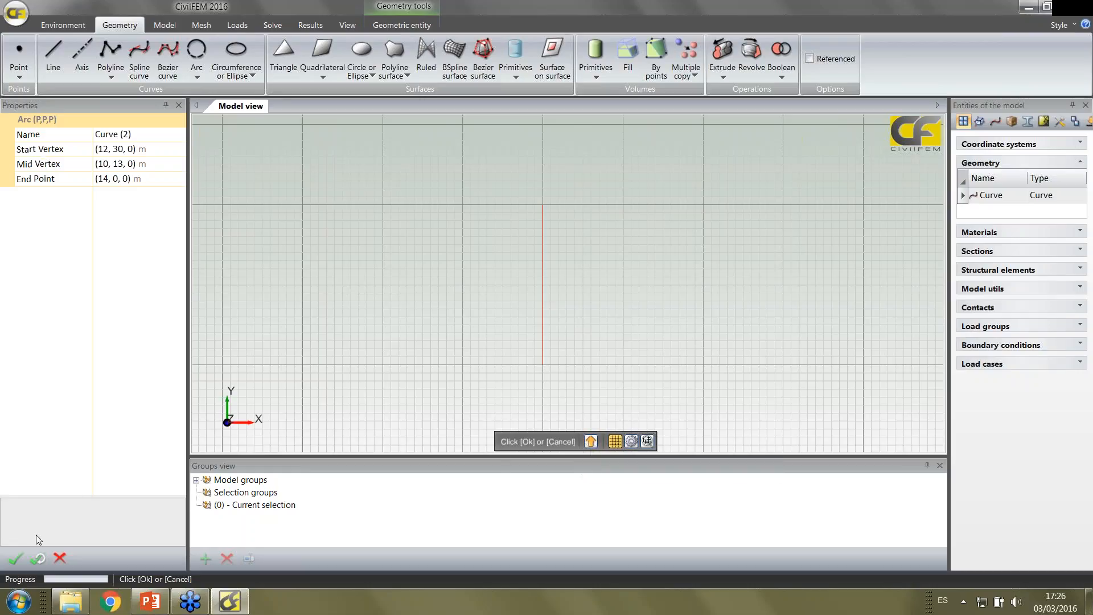
pyautogui.click(15, 558)
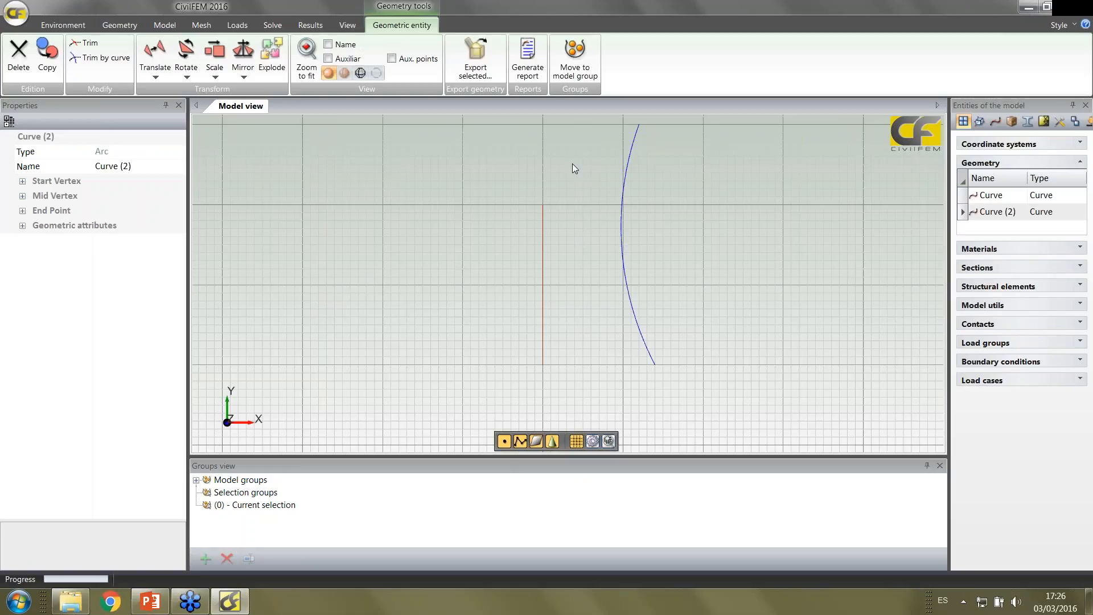
# Revolve the arc 360° about the straight line to create the tower surface
pyautogui.click(121, 26)
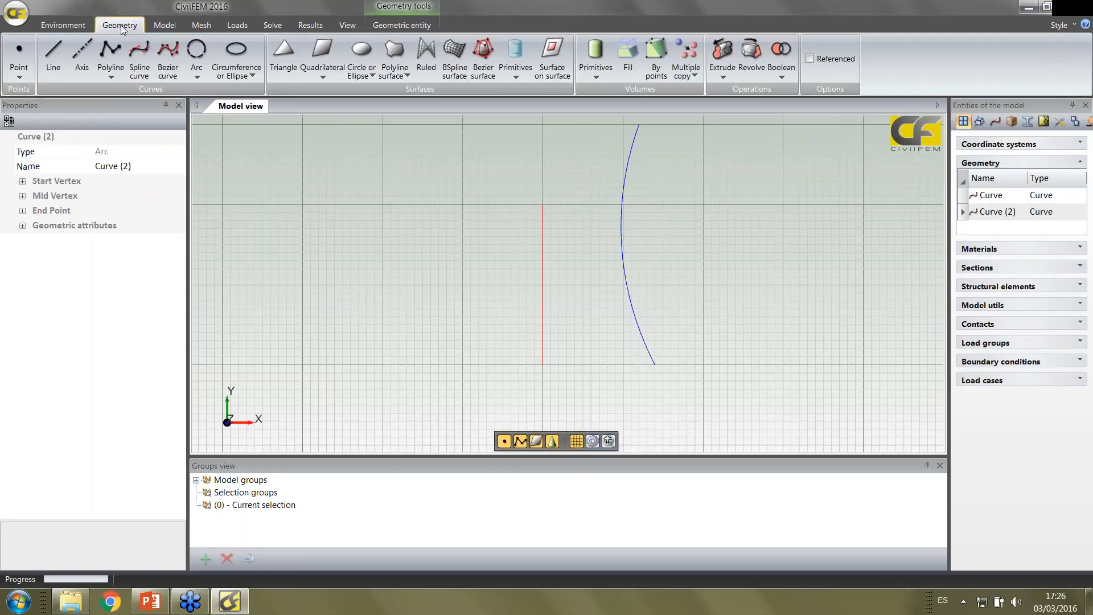
pyautogui.click(751, 57)
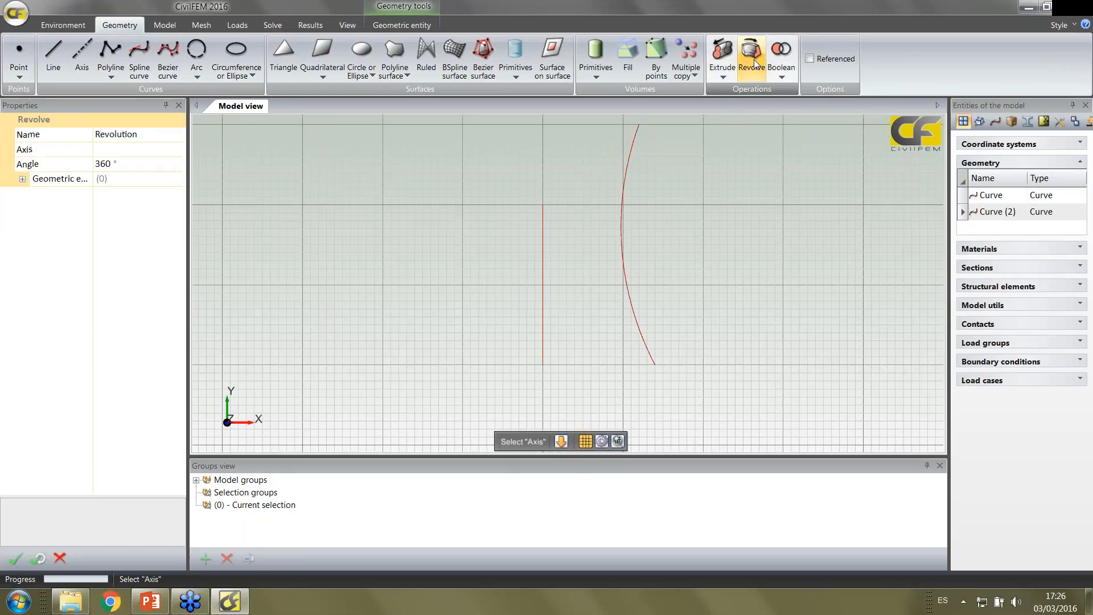
pyautogui.click(543, 279)
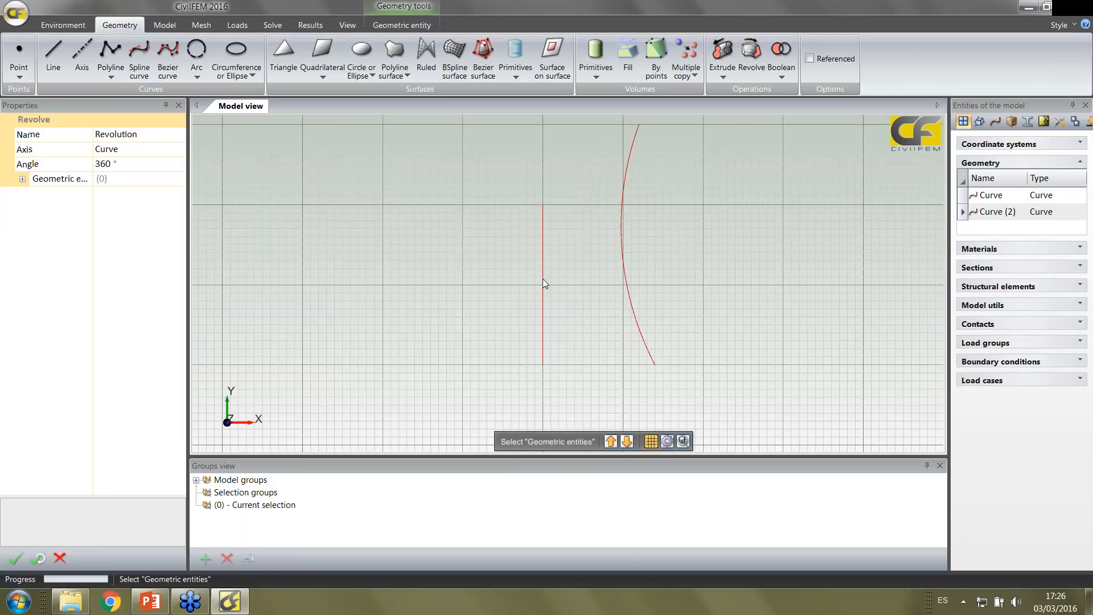
pyautogui.click(625, 272)
pyautogui.click(14, 557)
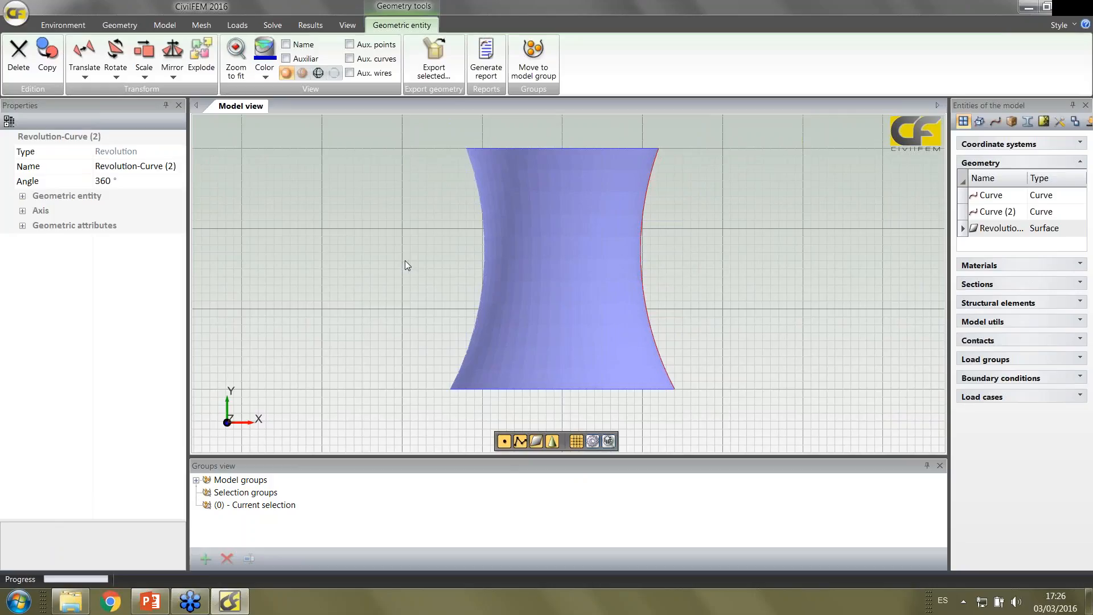
# Create a concrete material using the EHE code with grade HA-30
pyautogui.click(165, 25)
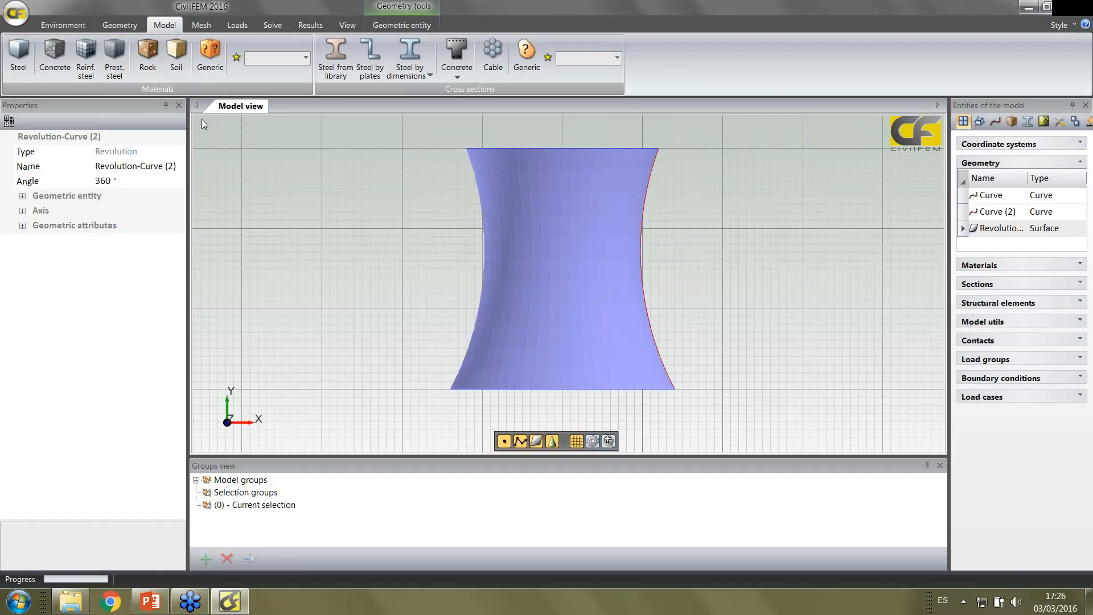
pyautogui.click(63, 58)
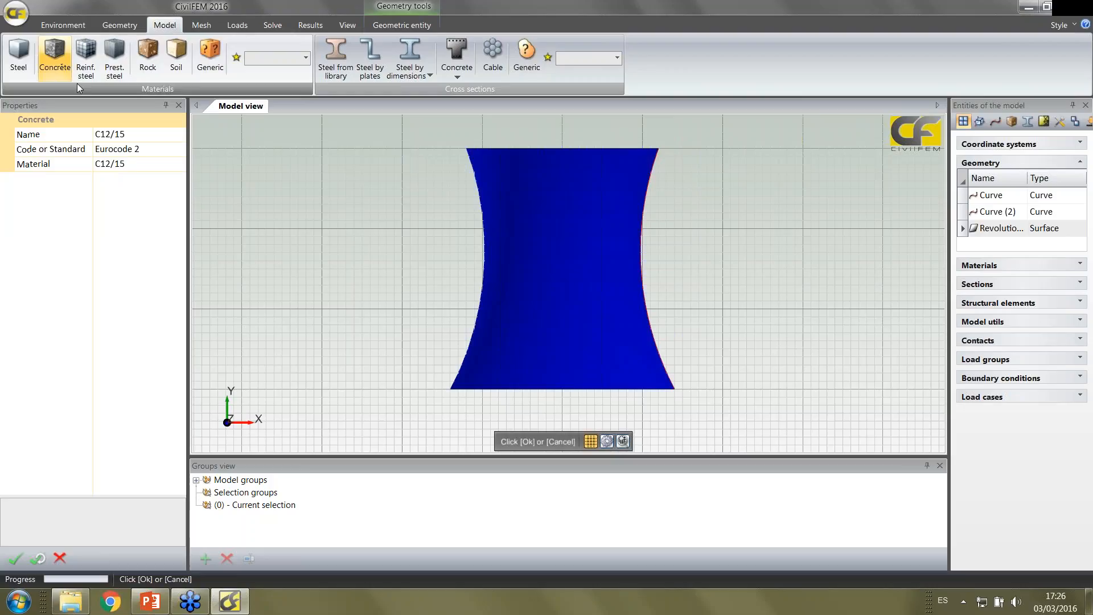
pyautogui.click(135, 150)
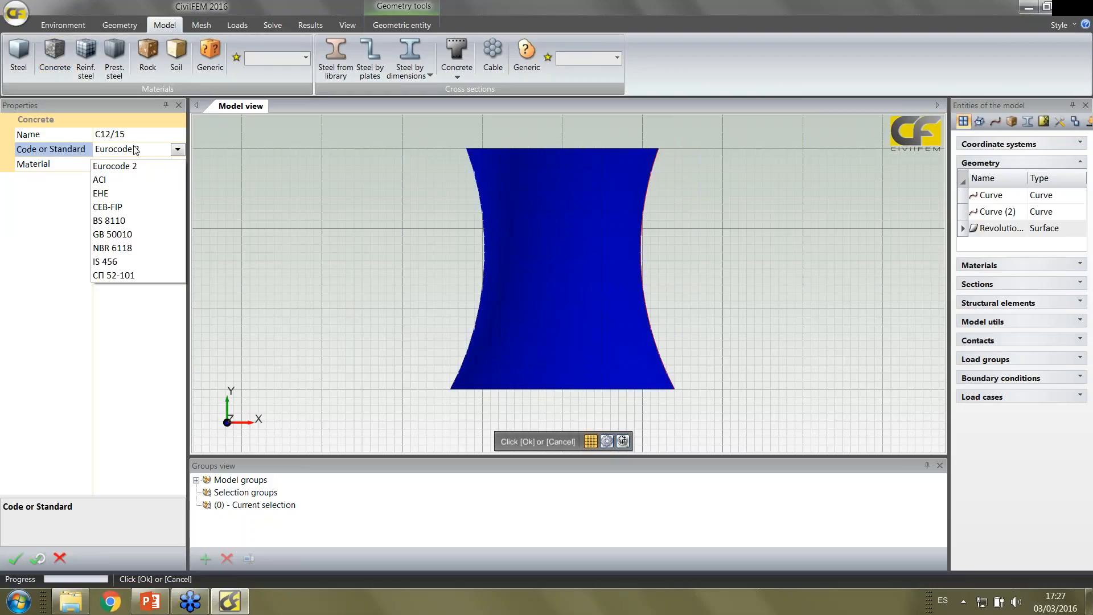
pyautogui.click(125, 192)
pyautogui.click(135, 164)
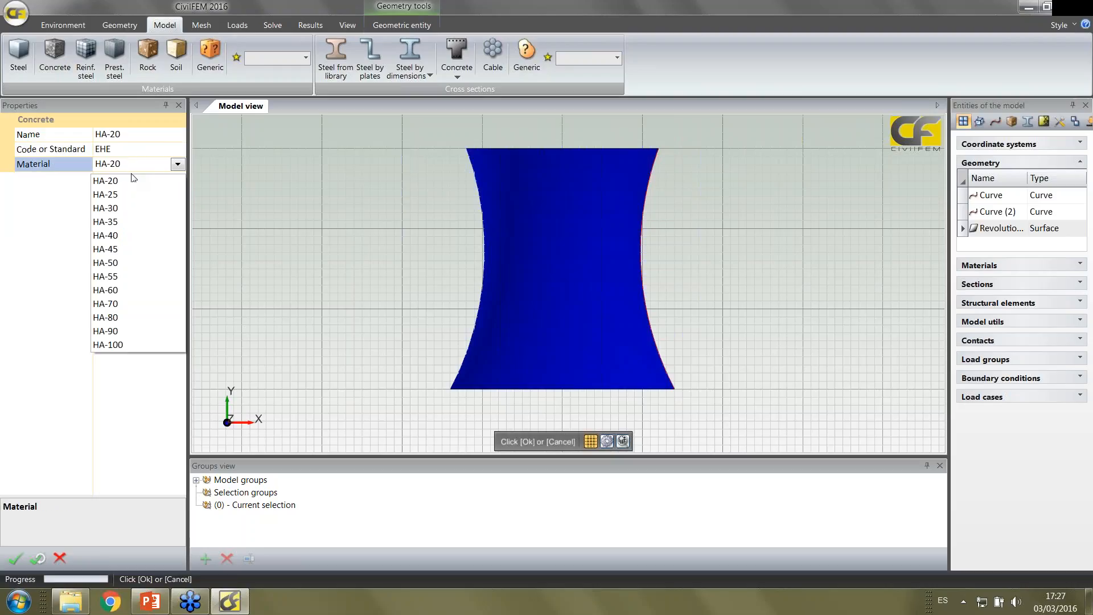
pyautogui.click(121, 207)
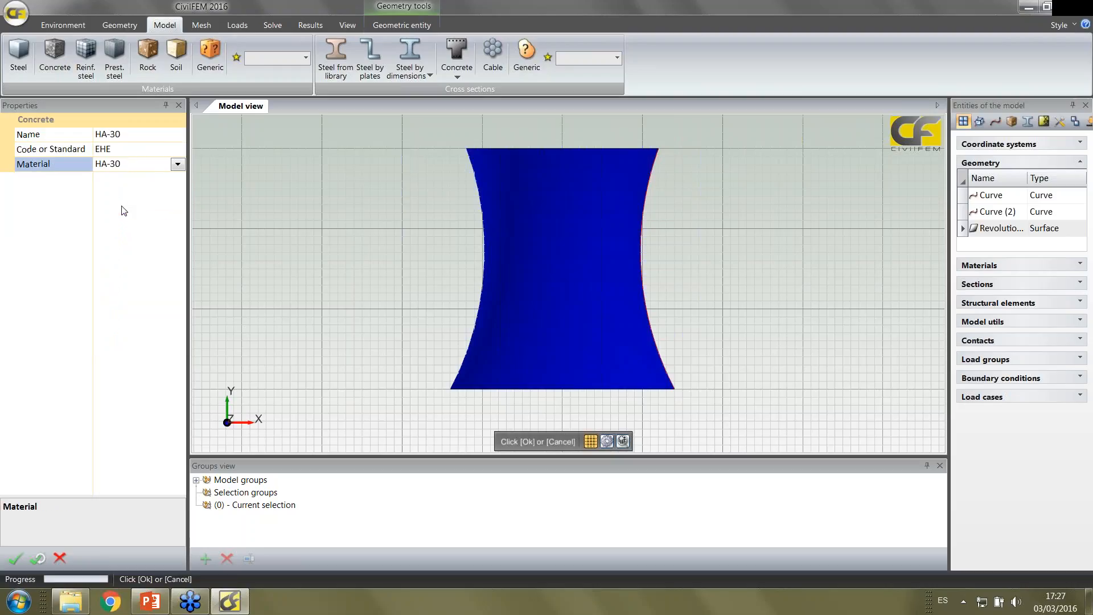
pyautogui.click(15, 559)
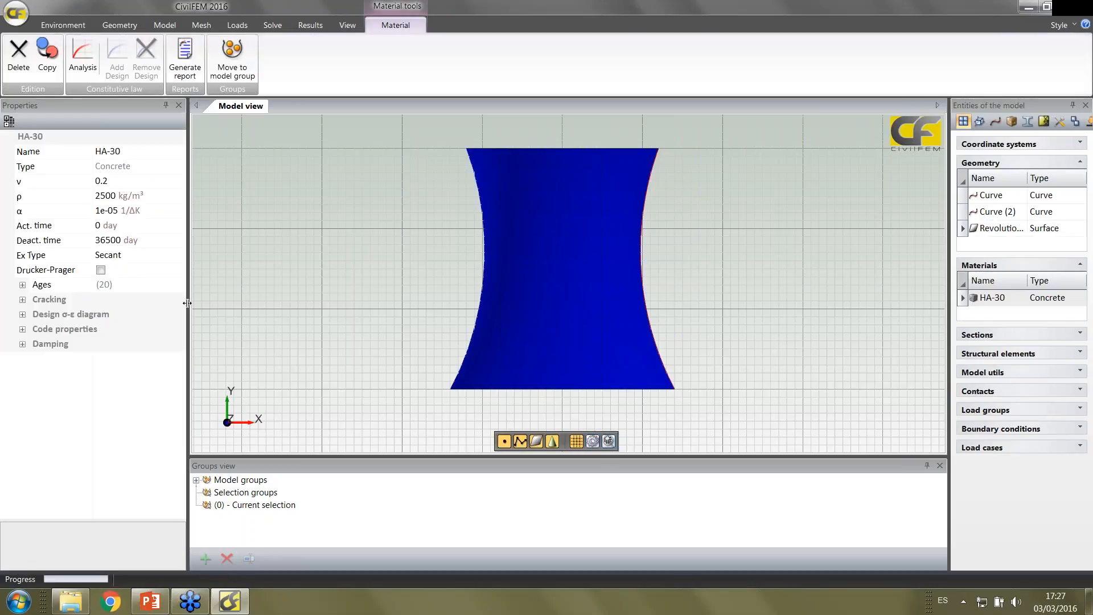
# Set the HA-30 concrete's analysis stress-strain diagram to Short term loads diagram
pyautogui.moveTo(187, 303); pyautogui.dragTo(242, 303)
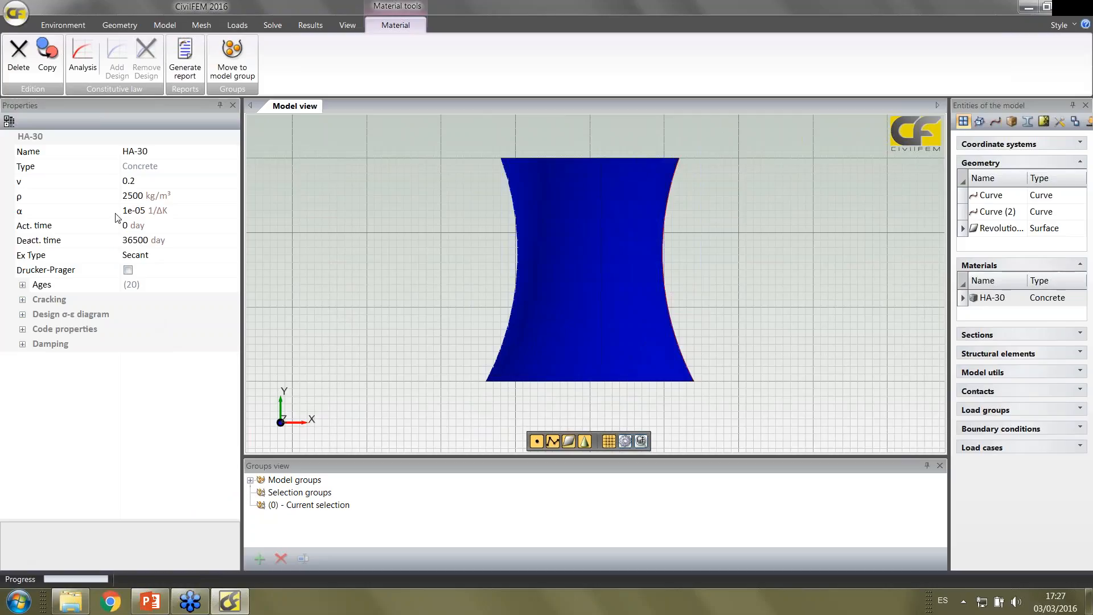
pyautogui.click(82, 55)
pyautogui.click(134, 135)
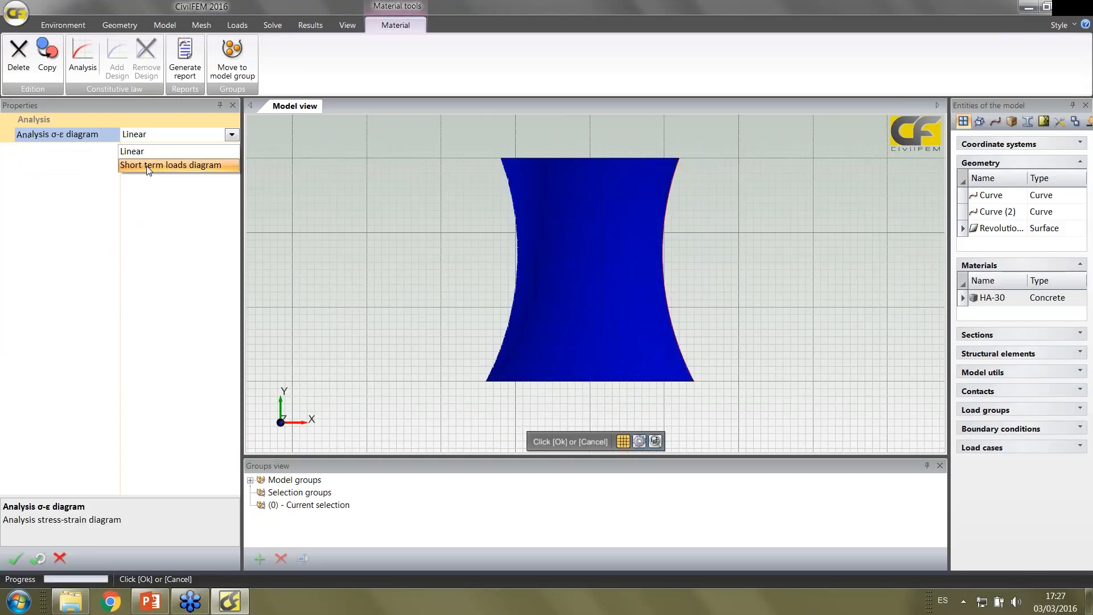
pyautogui.click(149, 166)
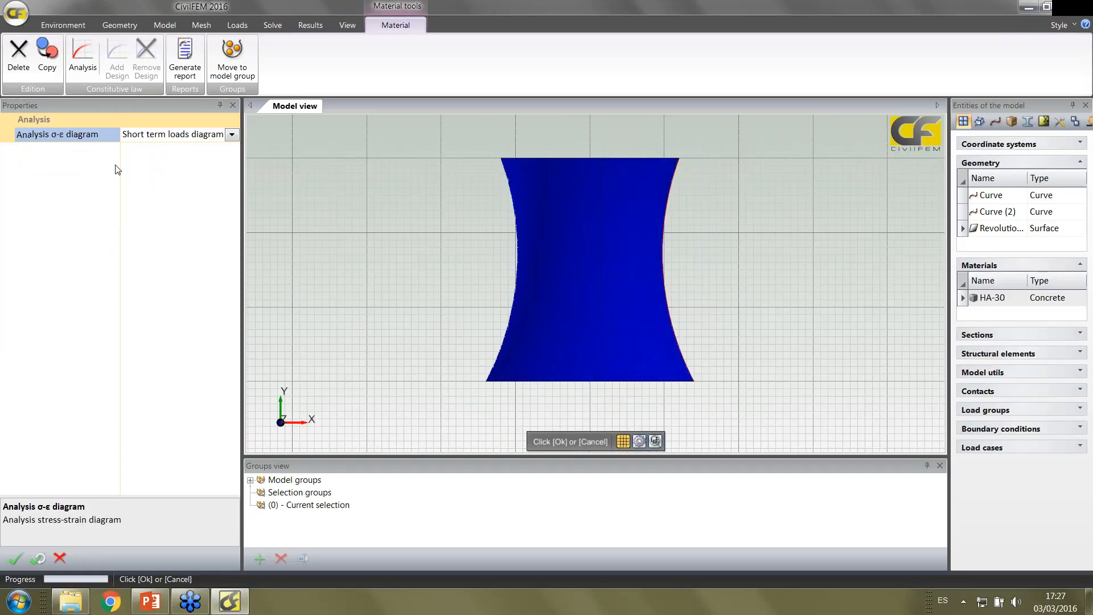
pyautogui.click(17, 557)
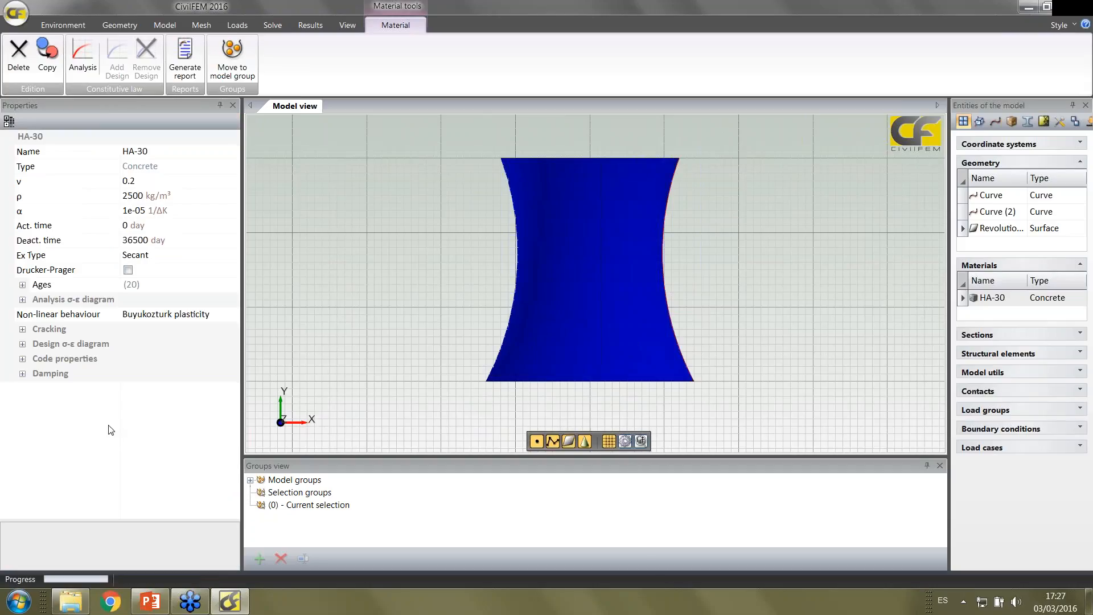
# Examine the HA-30 concrete's non-linear behaviour options, cracking setting and code properties
pyautogui.click(180, 318)
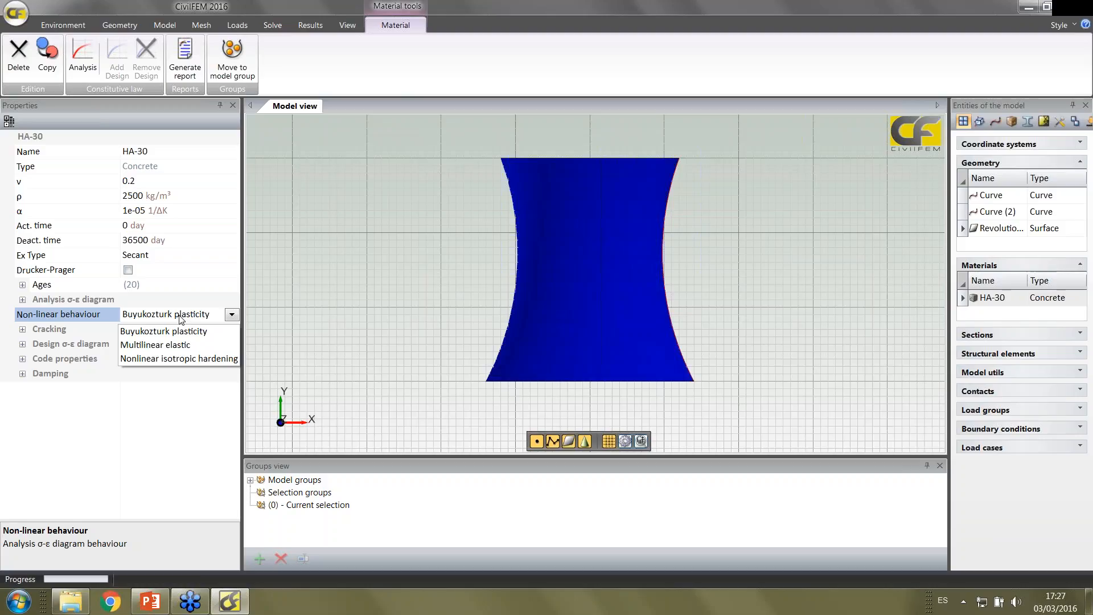
pyautogui.click(180, 315)
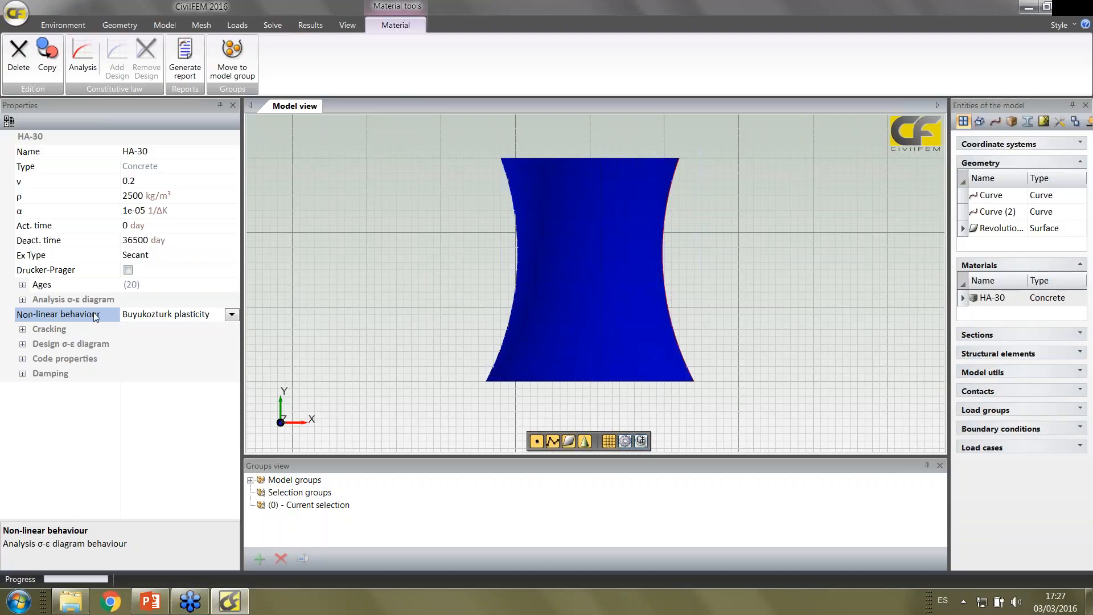
pyautogui.click(23, 329)
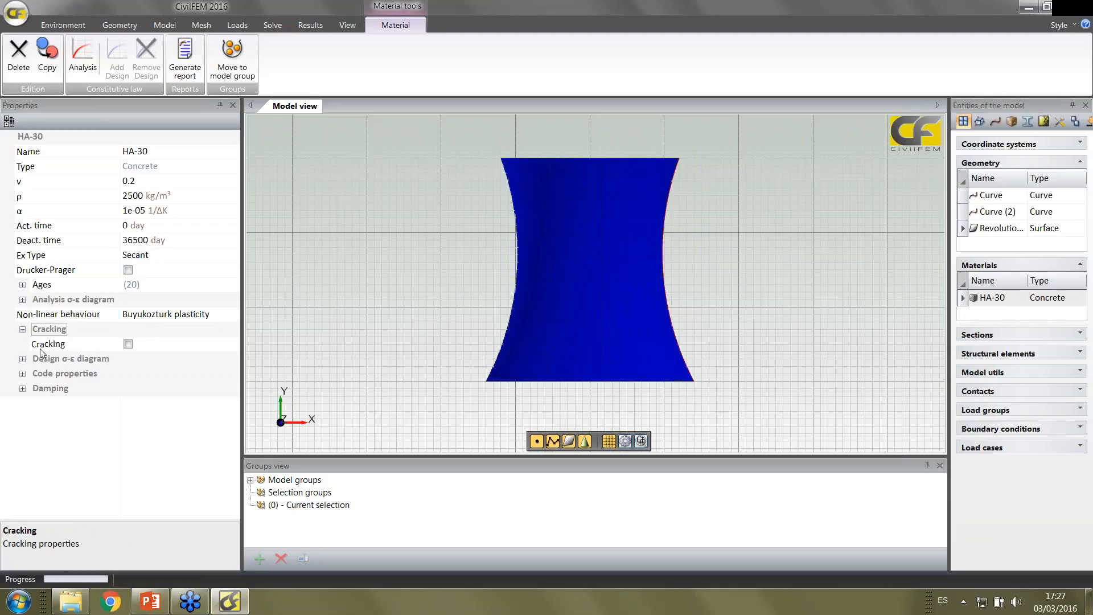
pyautogui.click(22, 373)
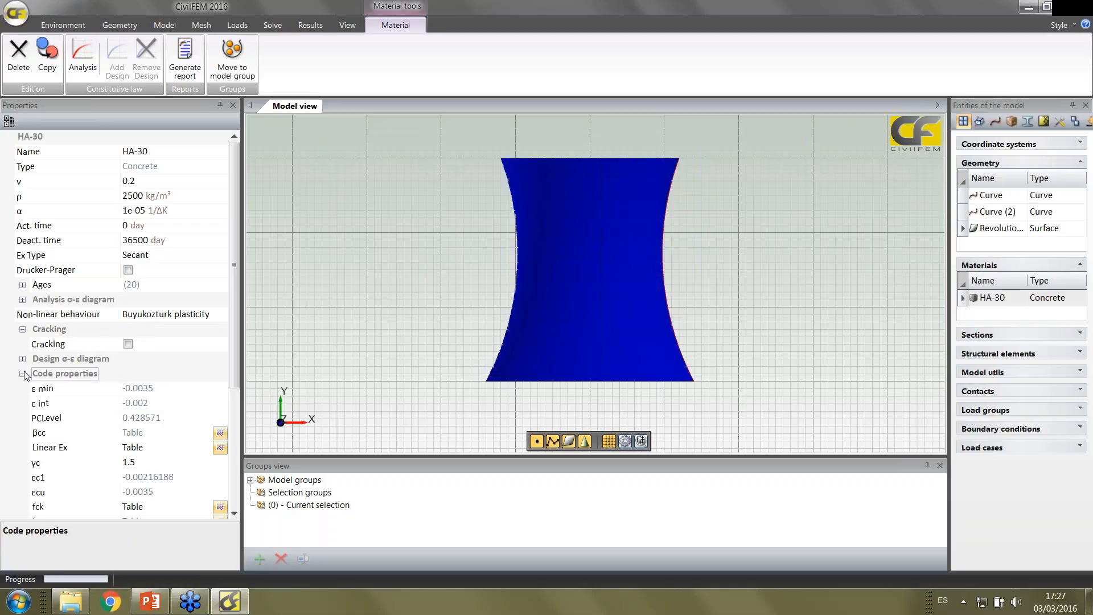
pyautogui.scroll(-1, 28, 374)
pyautogui.scroll(-2, 30, 376)
pyautogui.scroll(2, 33, 321)
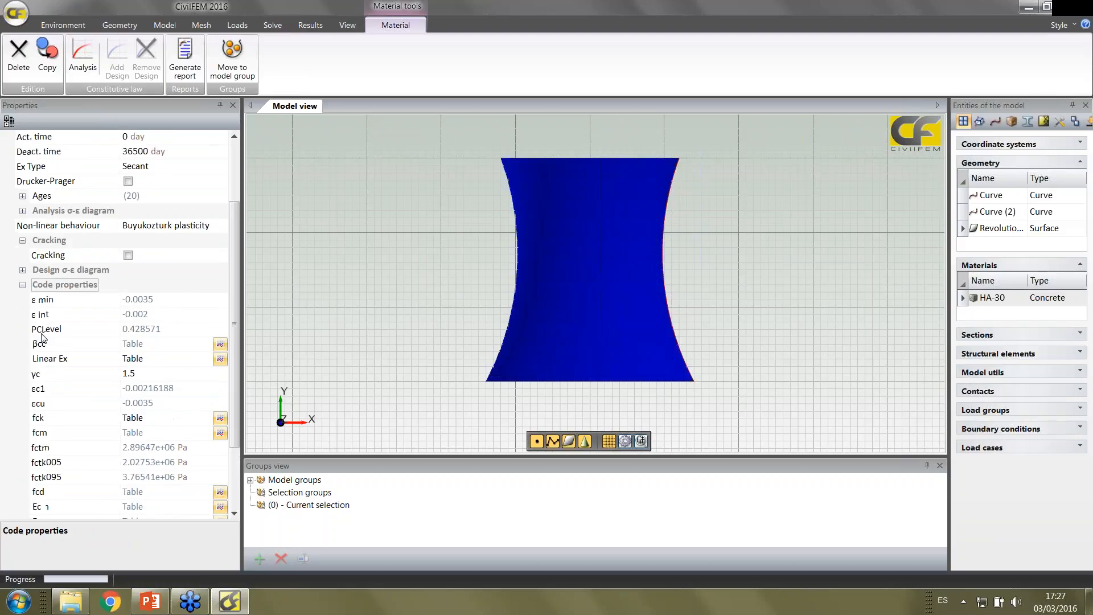
# View the HA-30 design stress-strain diagram data as an enlarged chart, and close it discarding changes
pyautogui.click(23, 270)
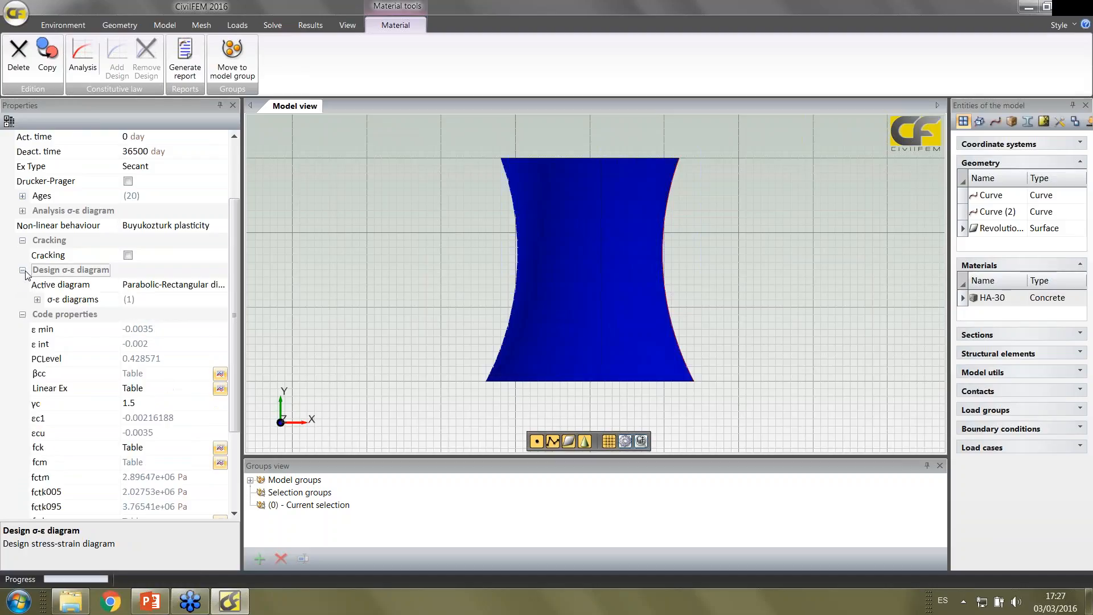
pyautogui.click(38, 300)
pyautogui.click(221, 344)
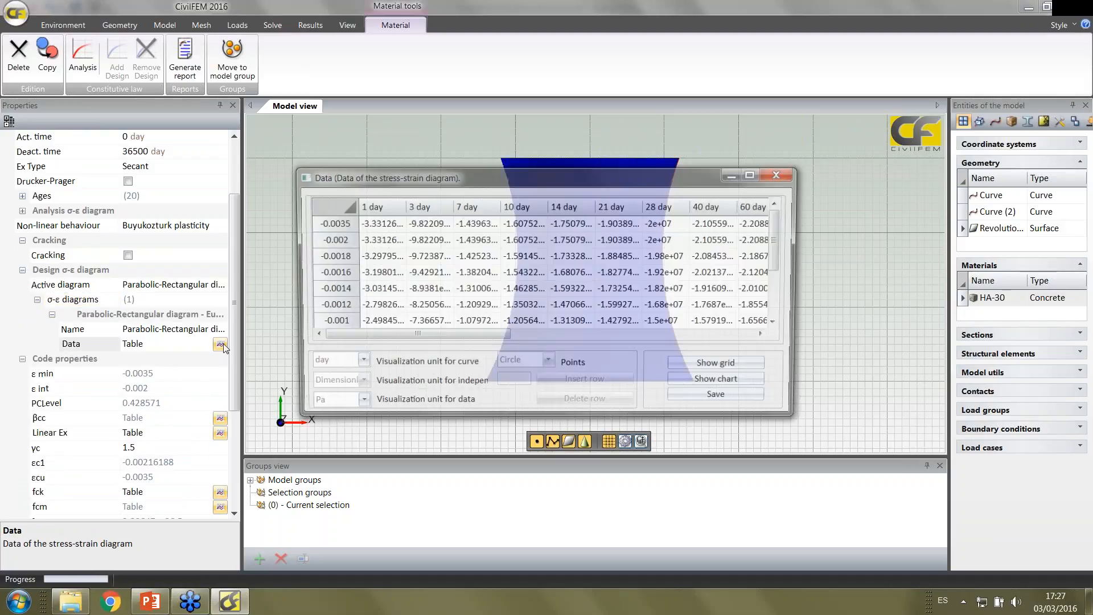
pyautogui.click(746, 381)
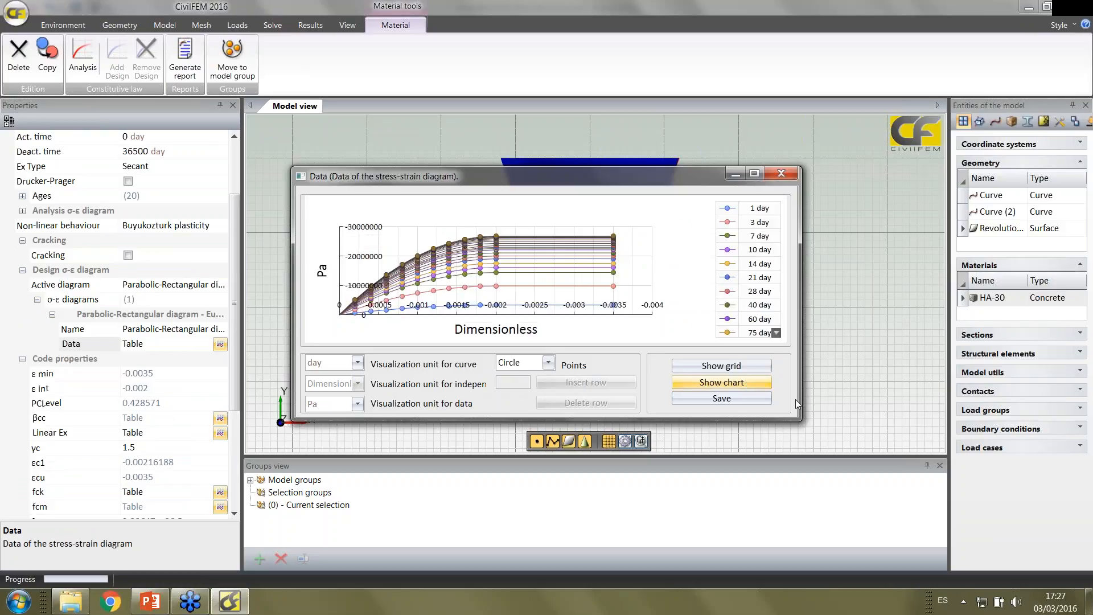
pyautogui.moveTo(809, 428); pyautogui.dragTo(899, 531)
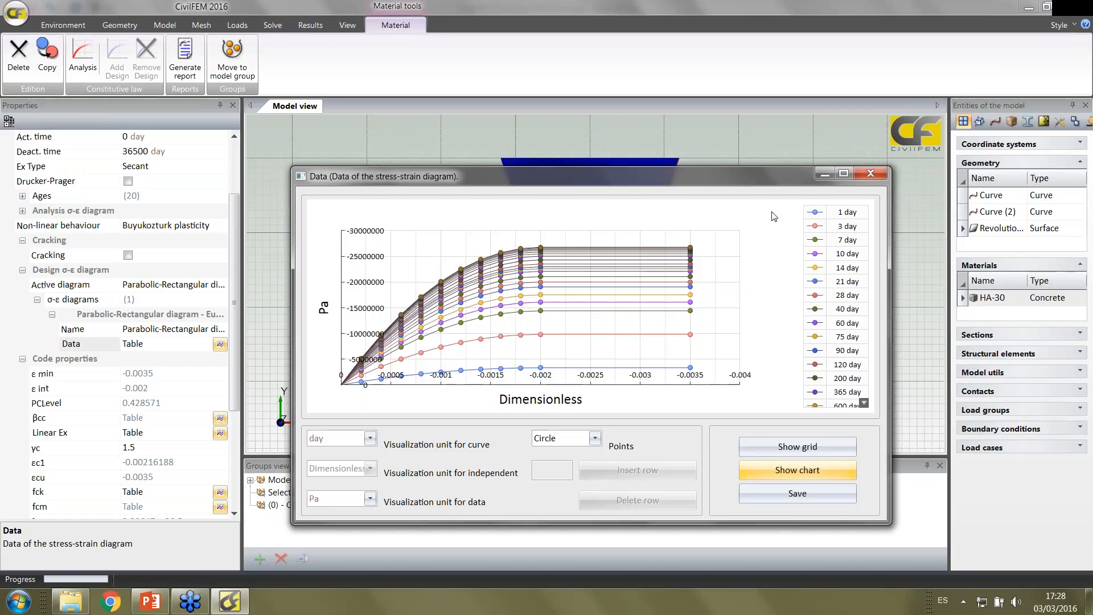
pyautogui.click(874, 176)
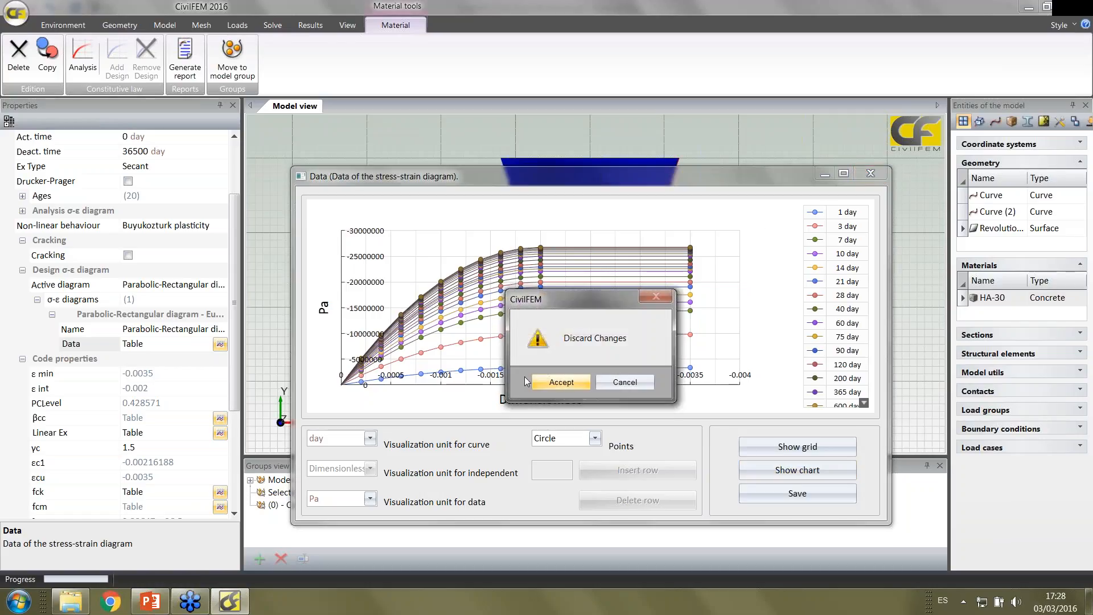
pyautogui.click(560, 384)
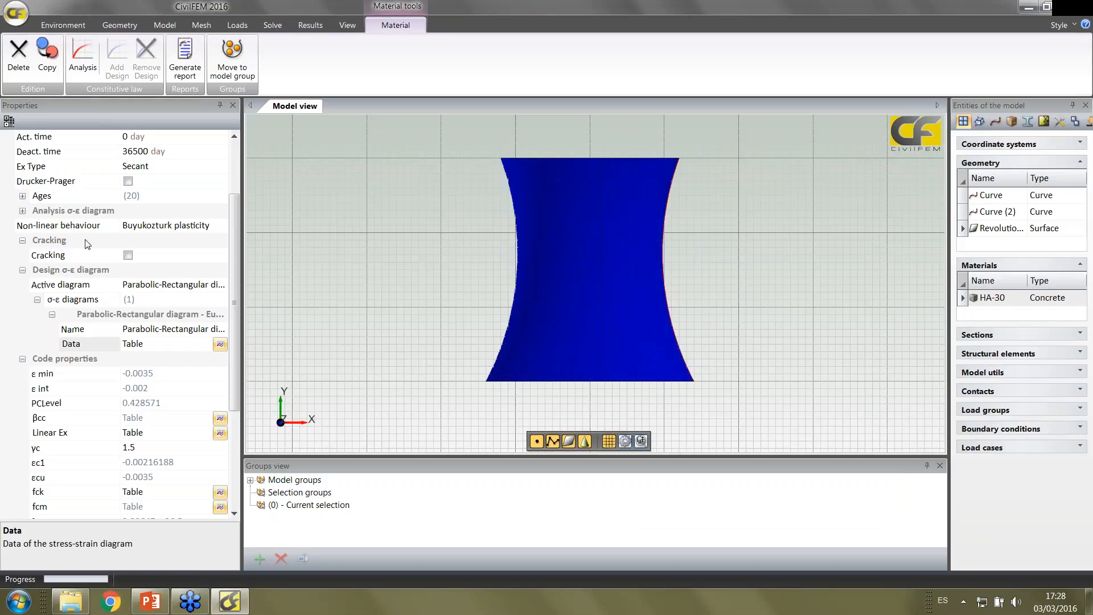
# Turn the HA-30 cracking option on and off again, and set the analysis stress-strain diagram back to Linear
pyautogui.click(128, 255)
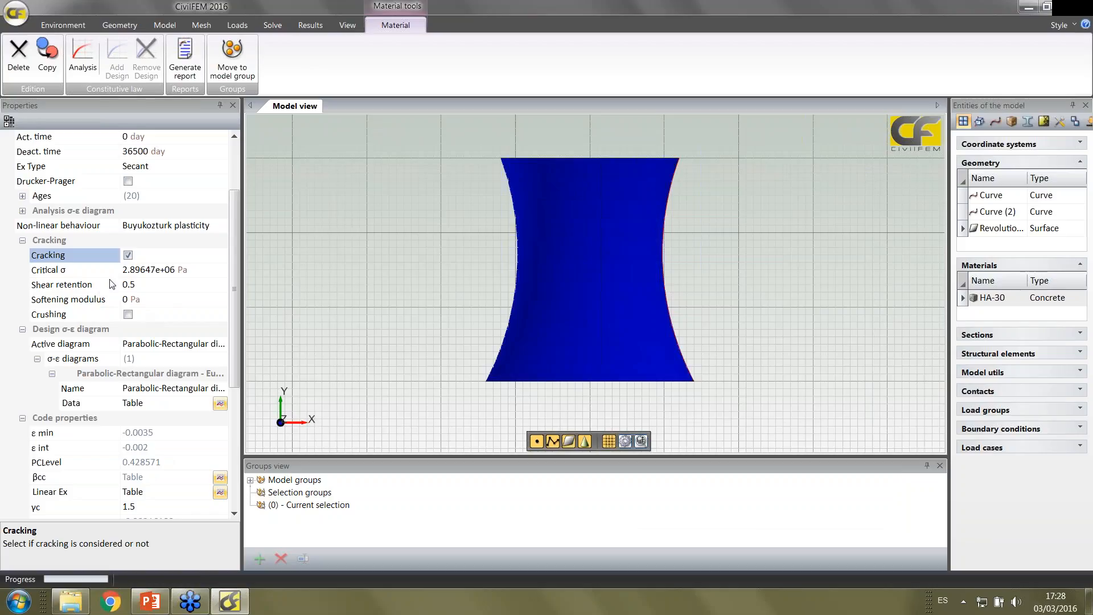
pyautogui.click(128, 255)
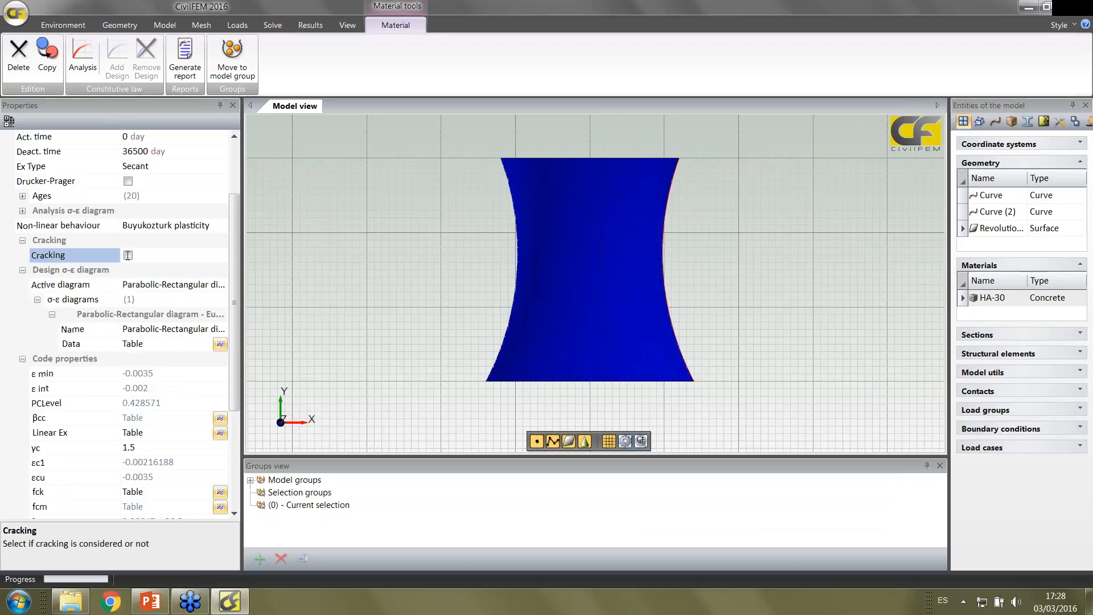
pyautogui.click(89, 50)
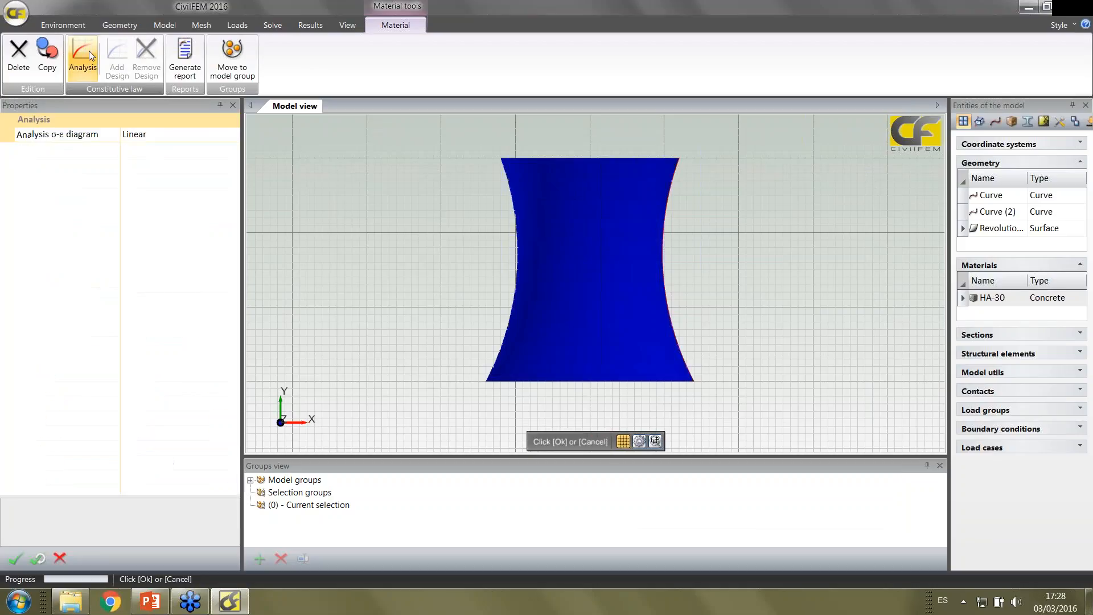
pyautogui.click(16, 559)
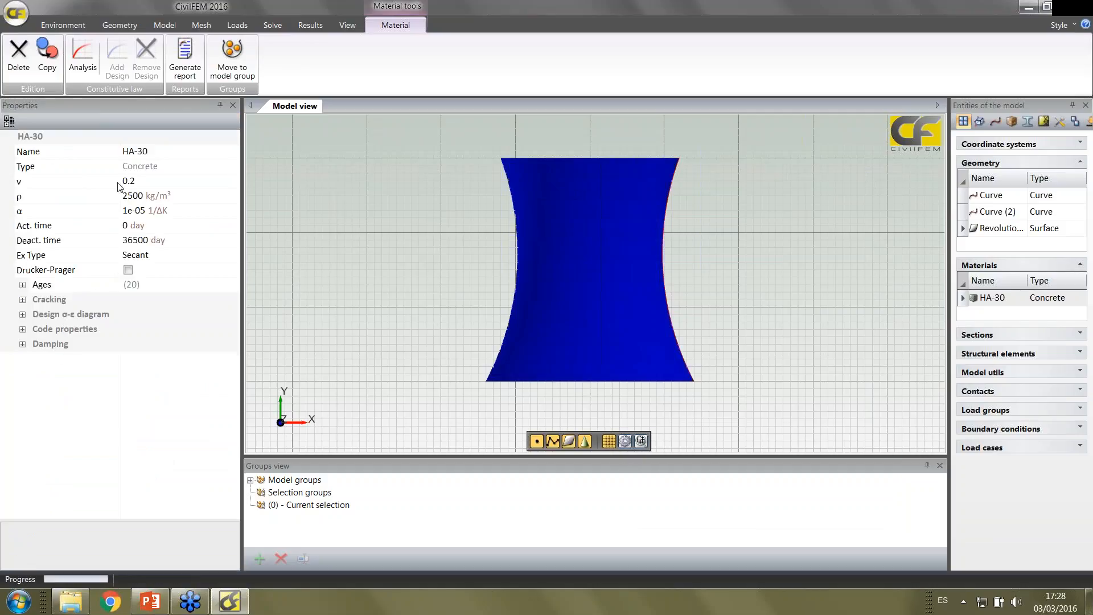
# Create a reinforcing steel material using the EHE code with grade B500, and widen the list of model entities
pyautogui.click(170, 25)
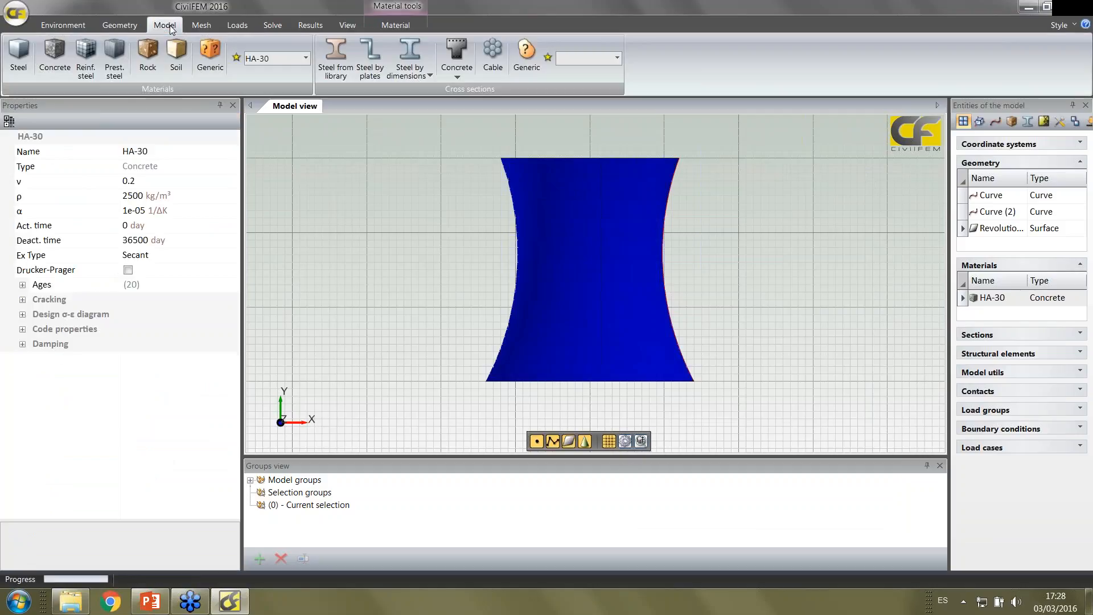
pyautogui.click(86, 57)
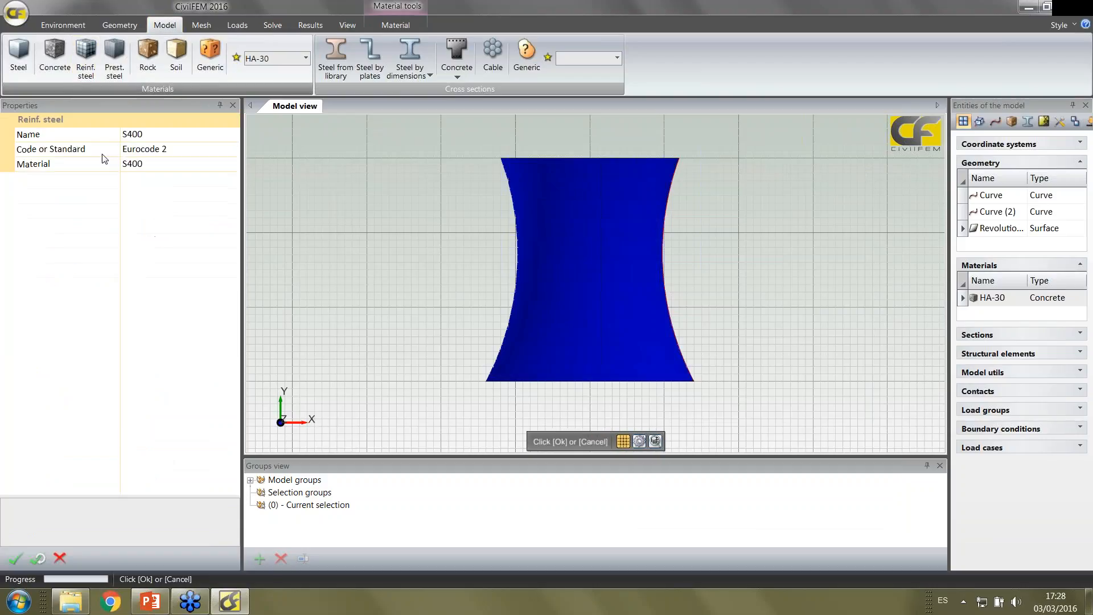
pyautogui.click(137, 149)
pyautogui.click(142, 196)
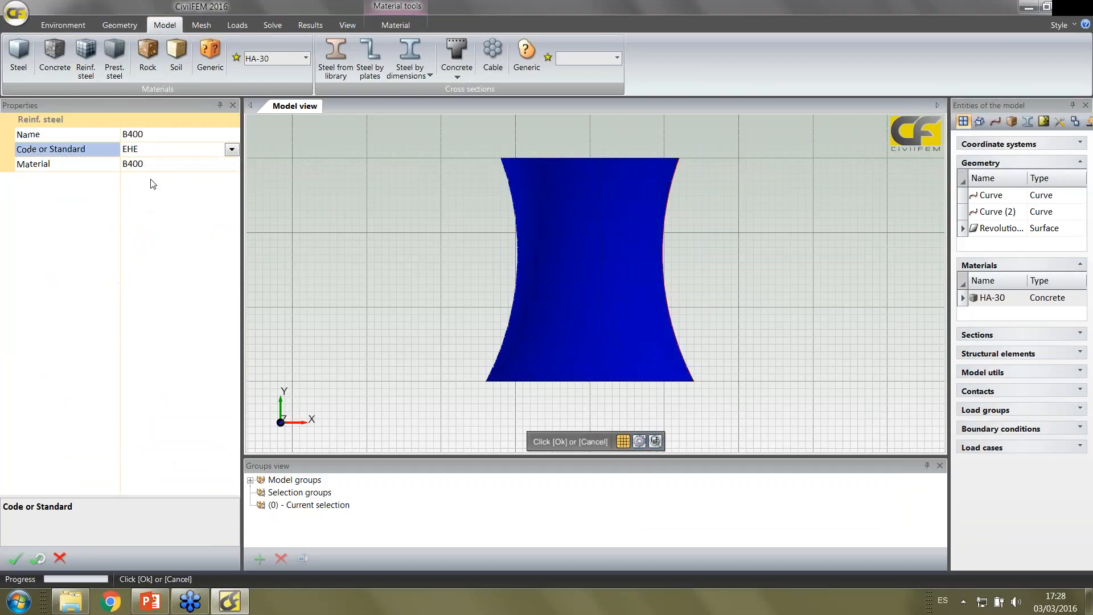
pyautogui.click(151, 164)
pyautogui.click(135, 195)
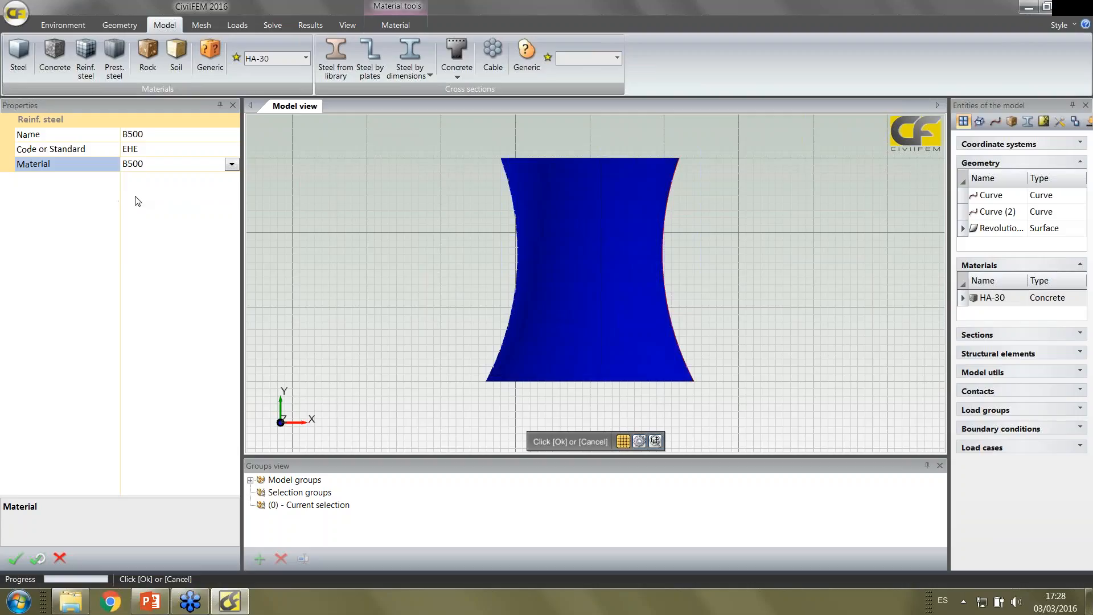
pyautogui.click(15, 557)
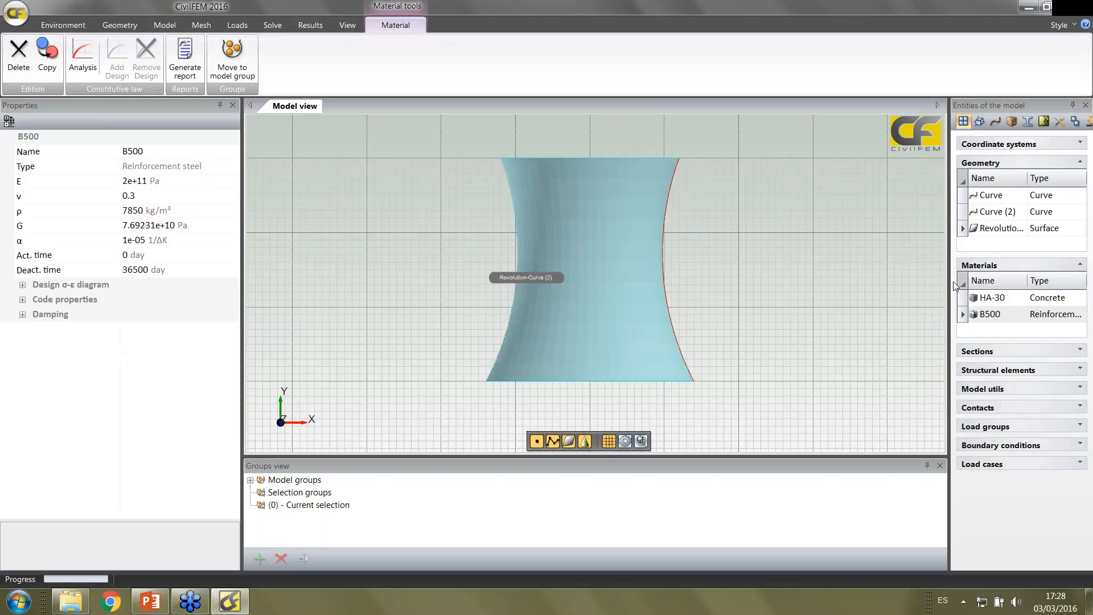
pyautogui.moveTo(955, 285); pyautogui.dragTo(924, 284)
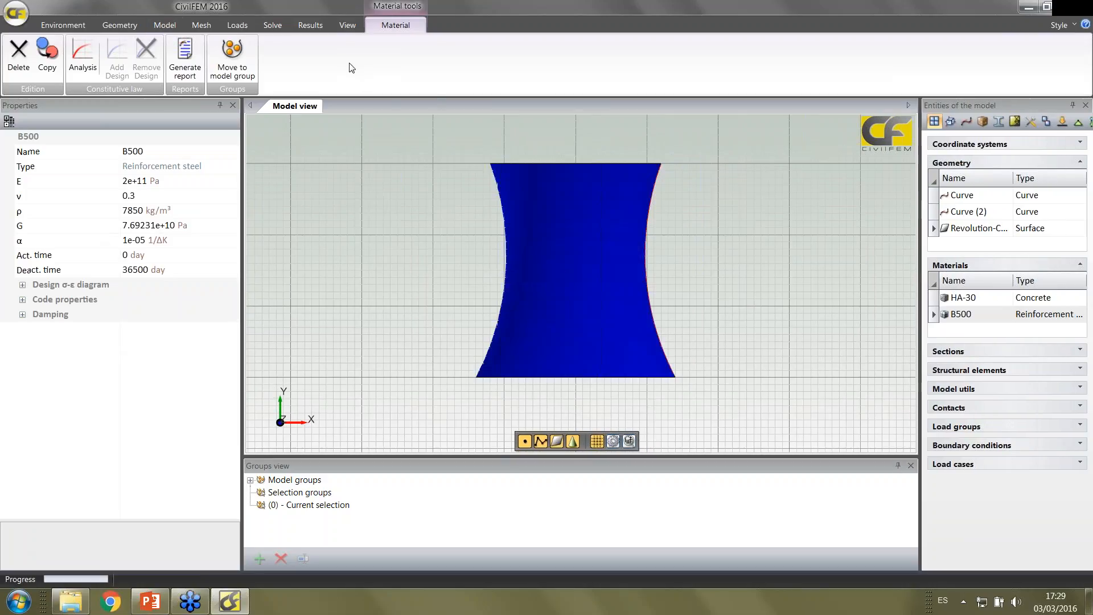
# Start a shell structural element on the Revolution-Curve (2) surface and assign it the HA-30 material
pyautogui.click(172, 21)
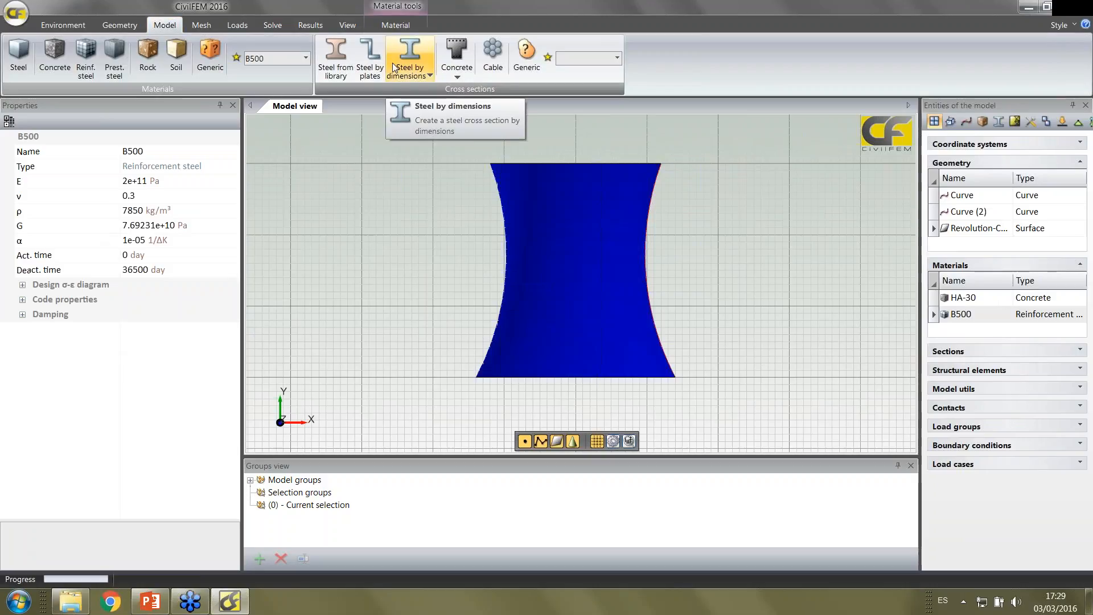
pyautogui.click(202, 26)
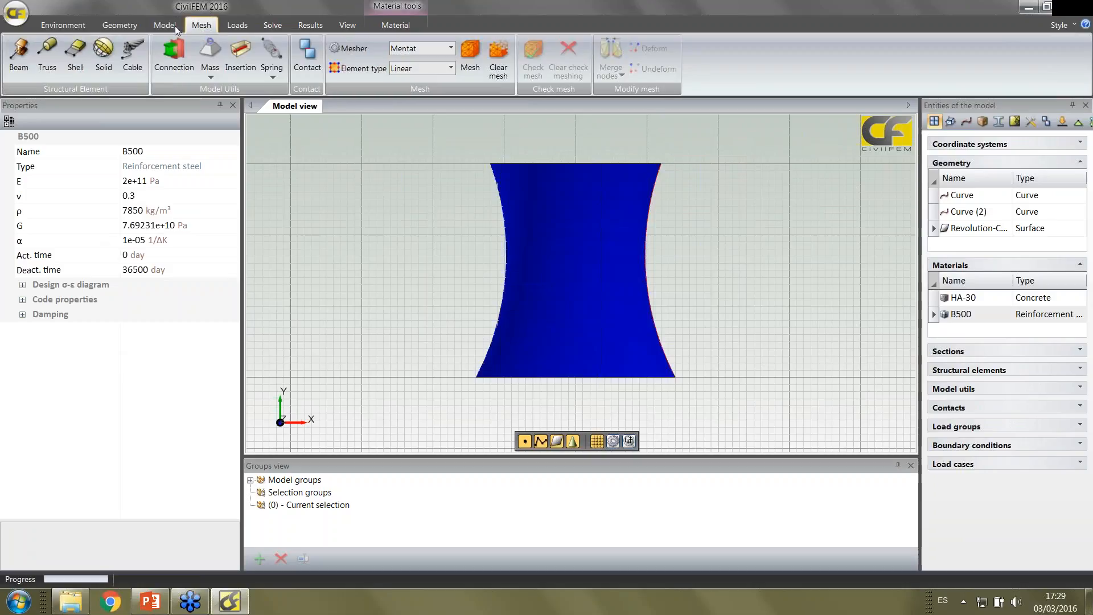
pyautogui.click(71, 51)
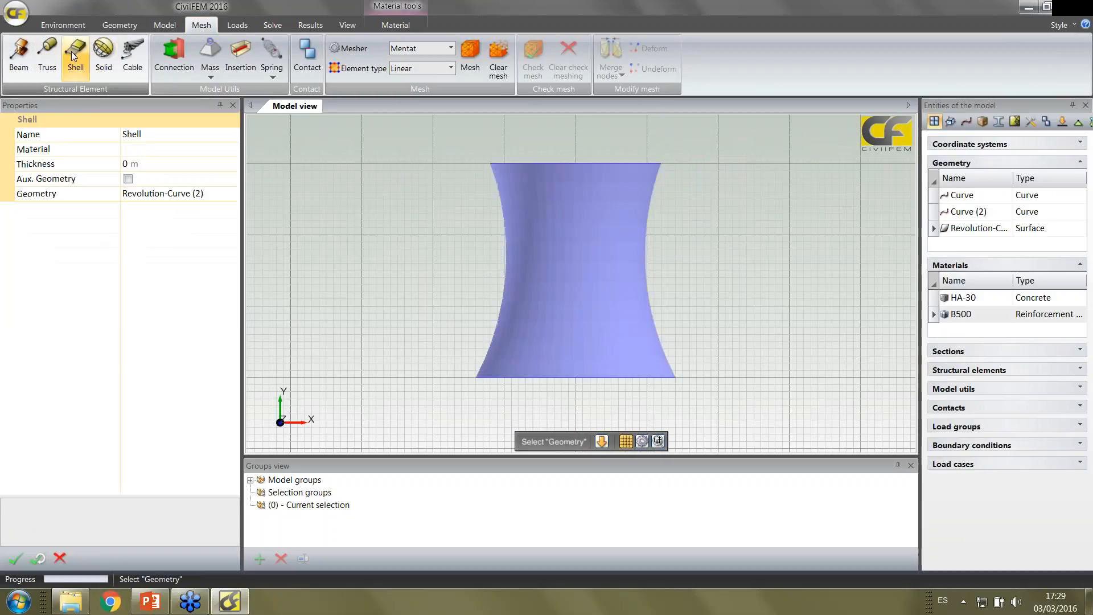
pyautogui.click(165, 152)
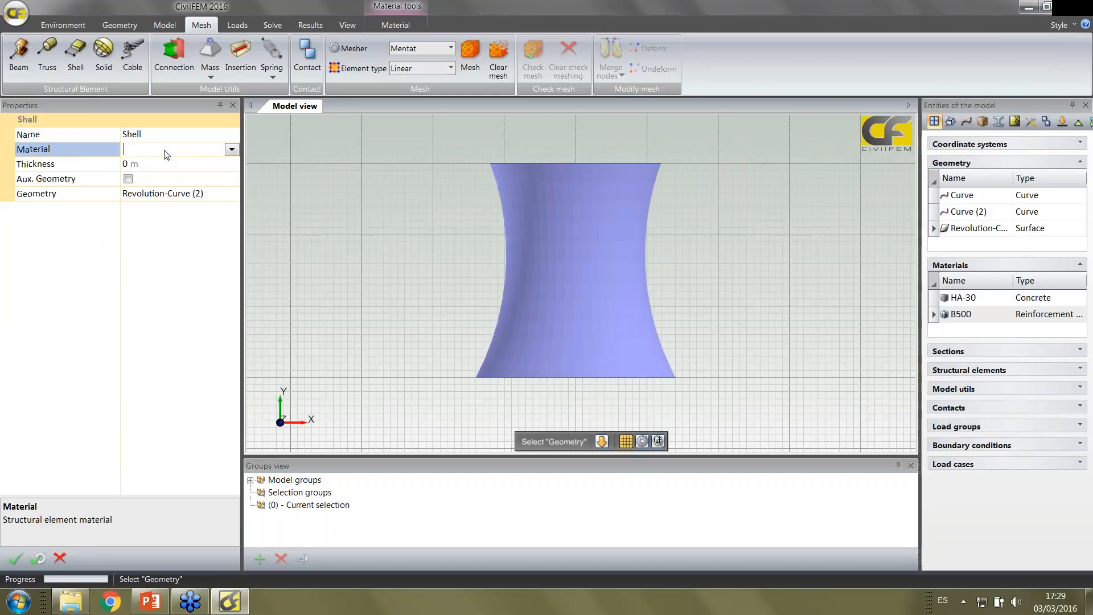
pyautogui.click(232, 149)
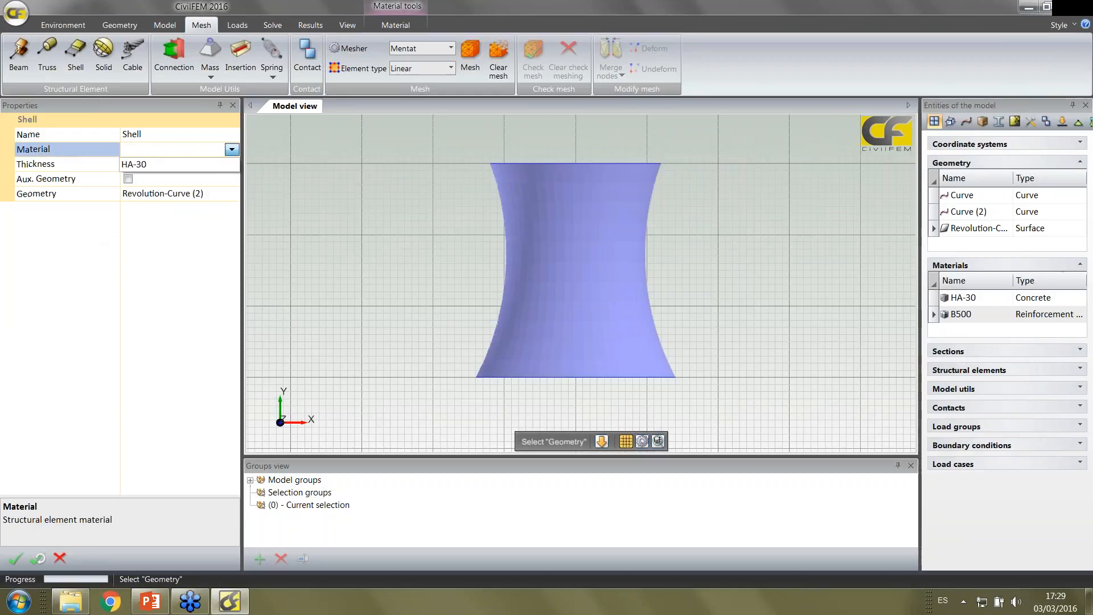
pyautogui.click(203, 165)
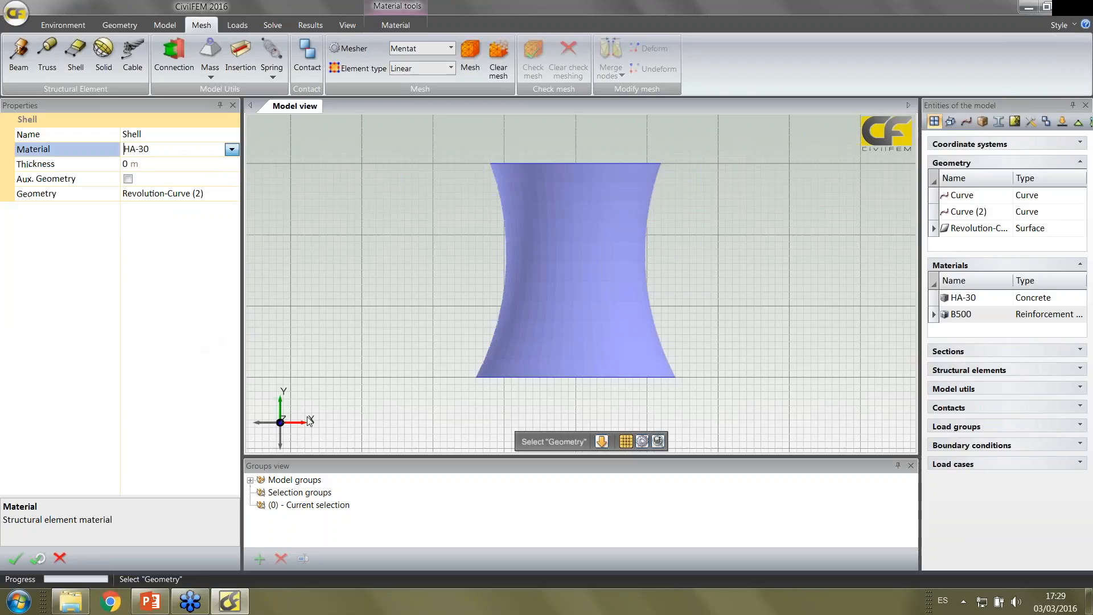
# Show the parameter list, dock it in the same pane as the groups view, and enlarge it
pyautogui.click(348, 25)
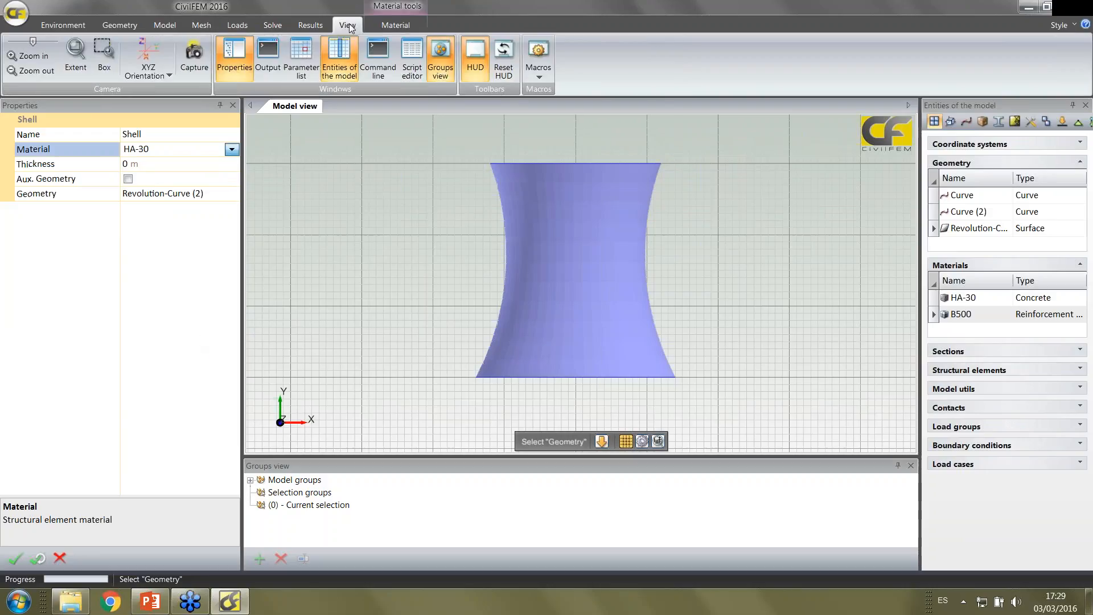
pyautogui.click(310, 54)
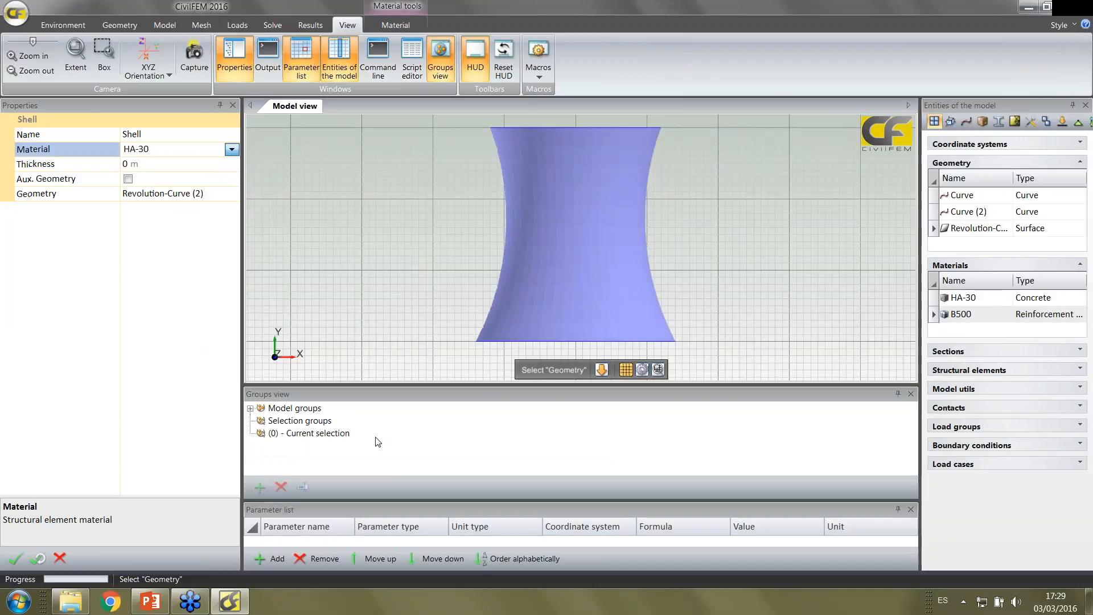
pyautogui.moveTo(397, 500); pyautogui.dragTo(401, 447)
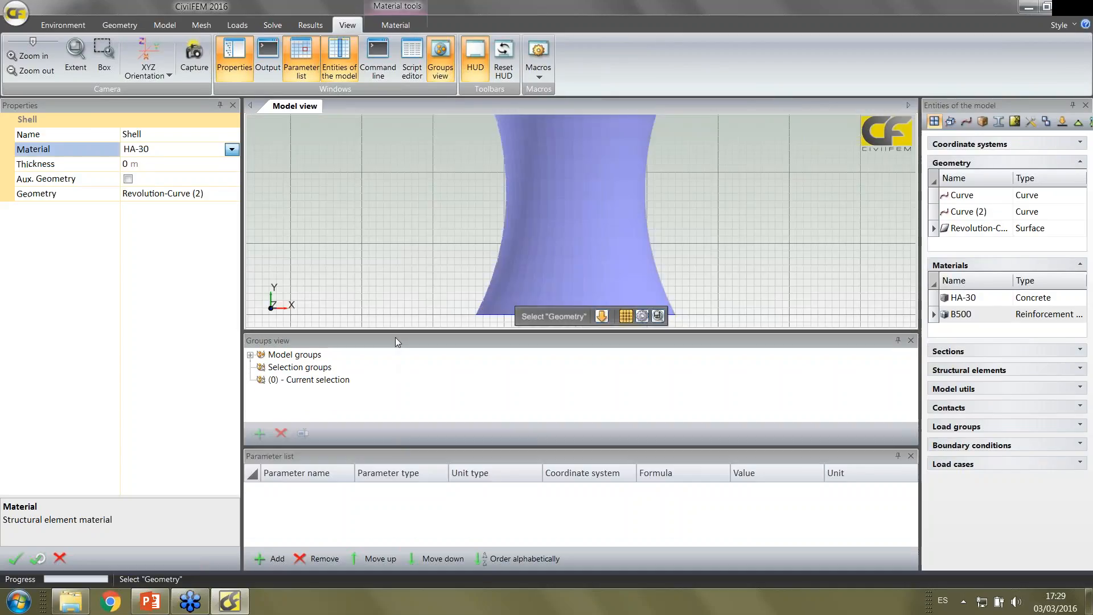
pyautogui.moveTo(395, 337); pyautogui.dragTo(371, 447)
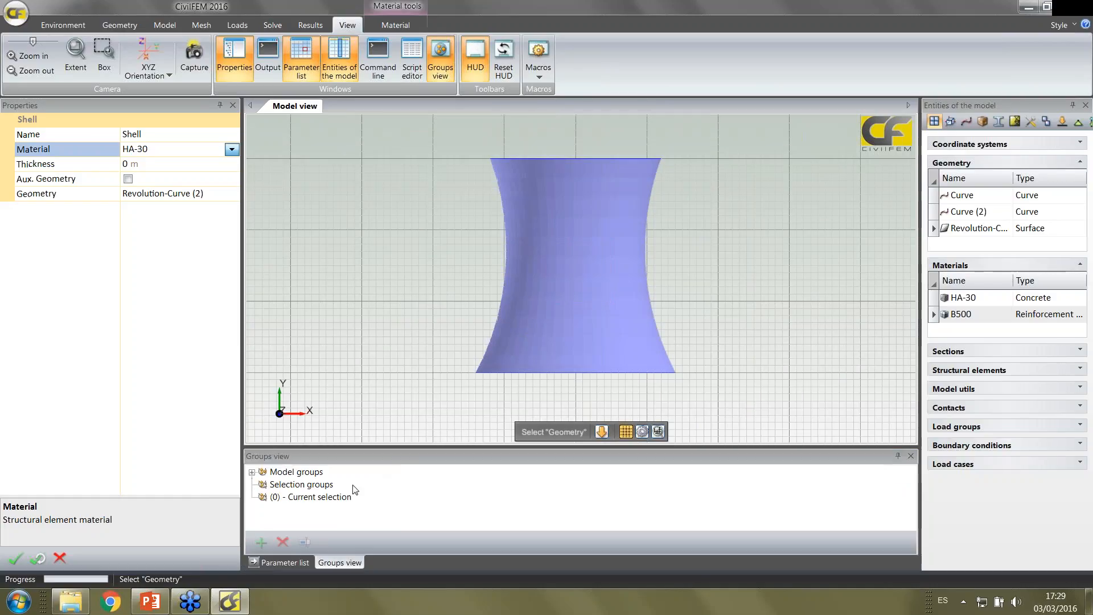
pyautogui.click(296, 563)
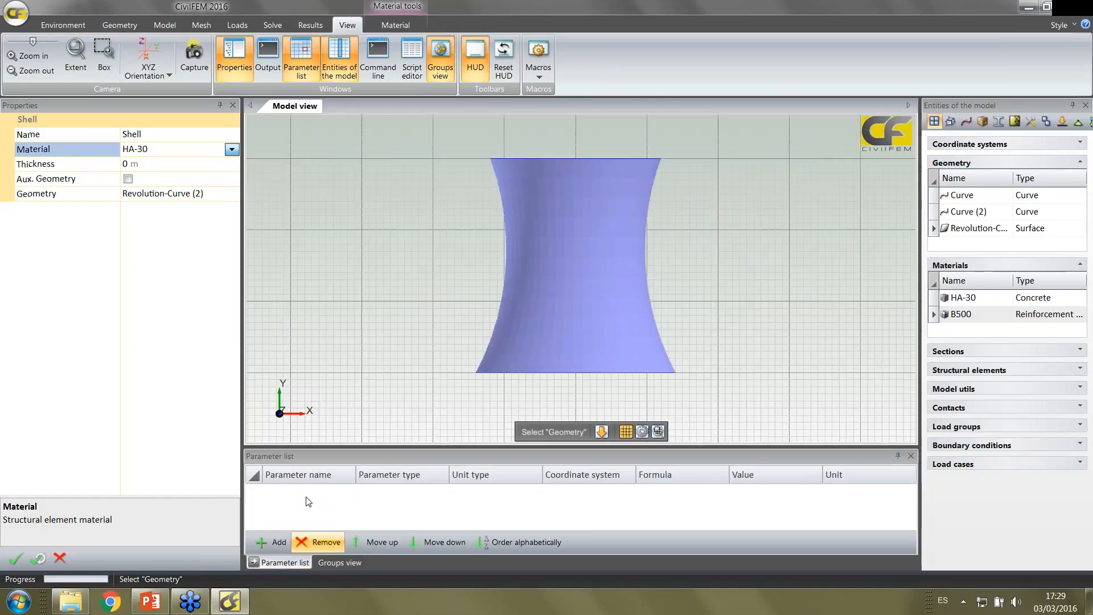
pyautogui.moveTo(341, 449); pyautogui.dragTo(340, 428)
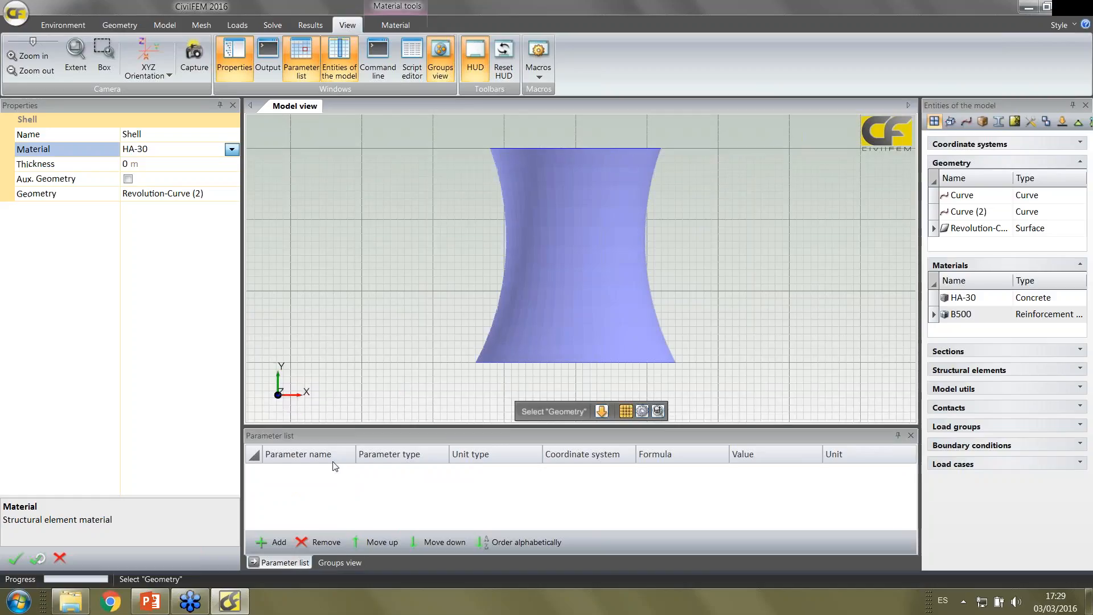
# Add a real-number parameter named th with unit type Length and the formula 35/100
pyautogui.click(148, 167)
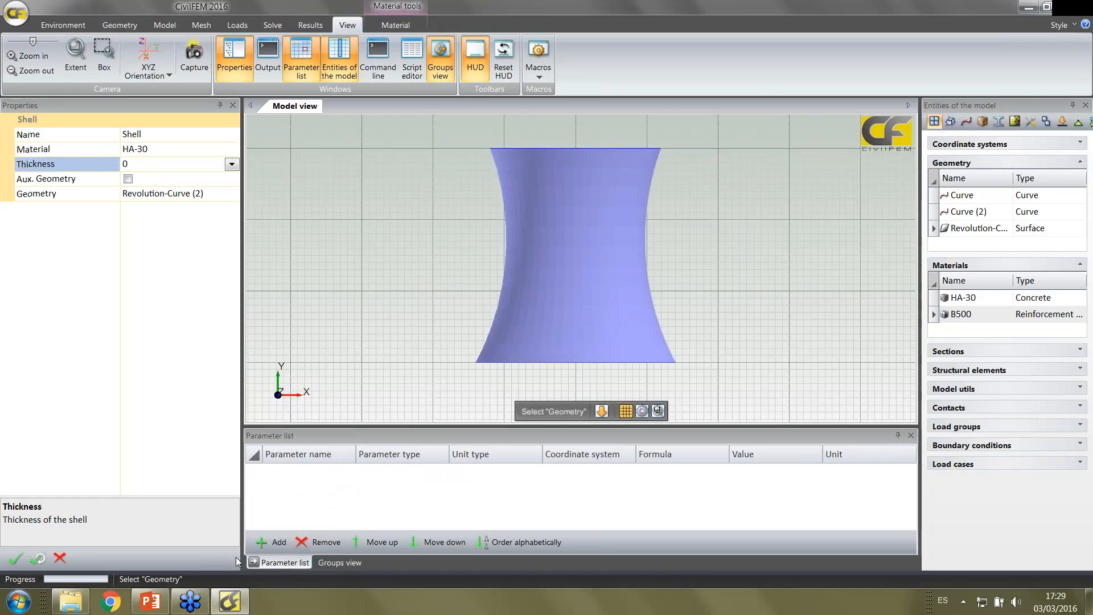
pyautogui.click(274, 543)
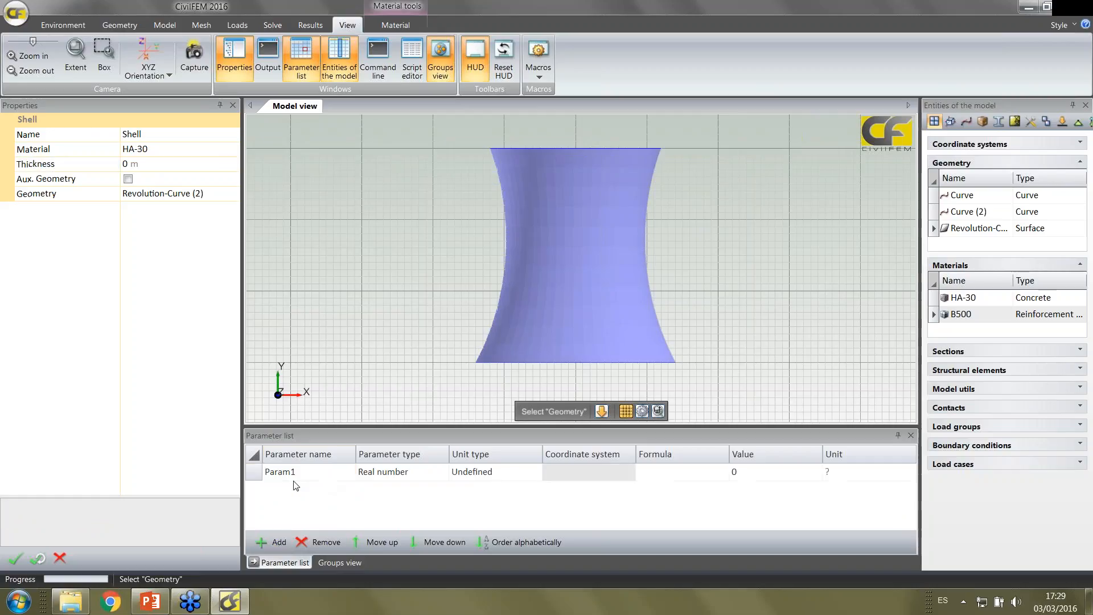
pyautogui.click(290, 473)
pyautogui.write('th')
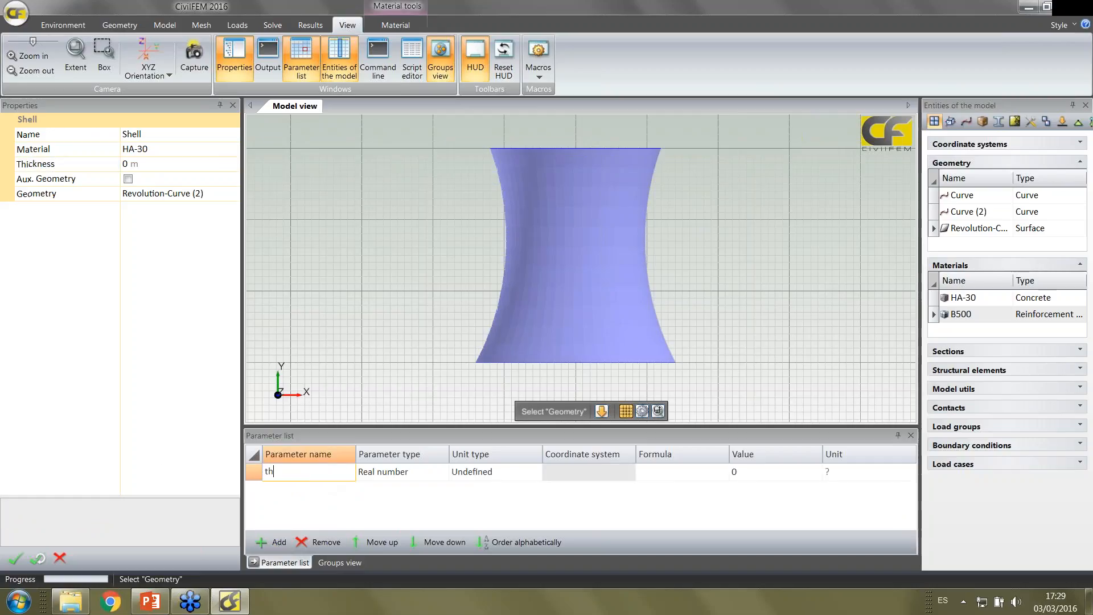
pyautogui.click(707, 467)
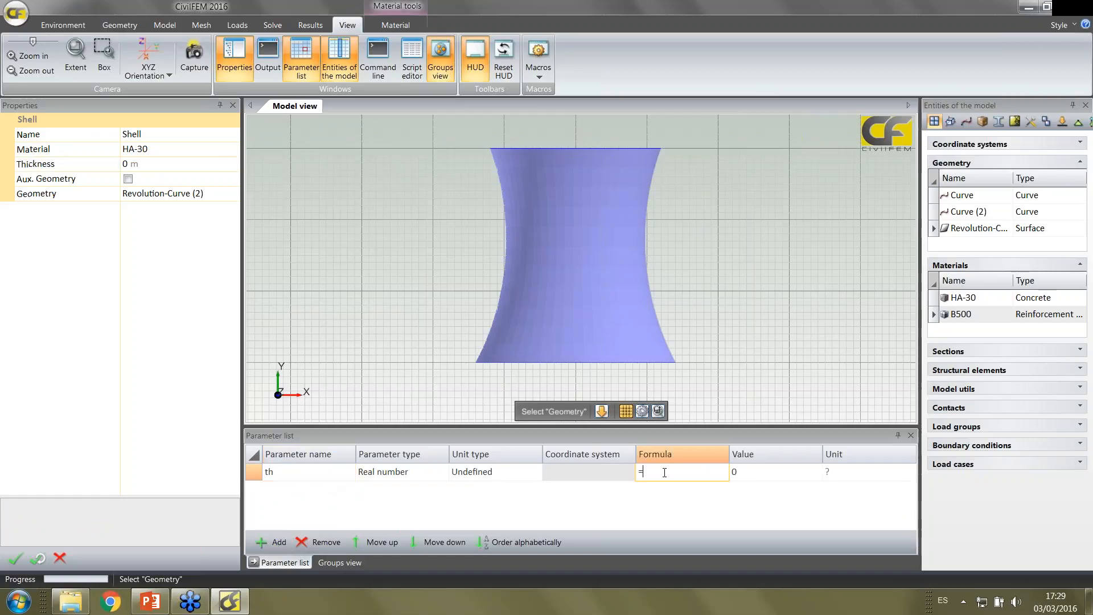
pyautogui.click(526, 472)
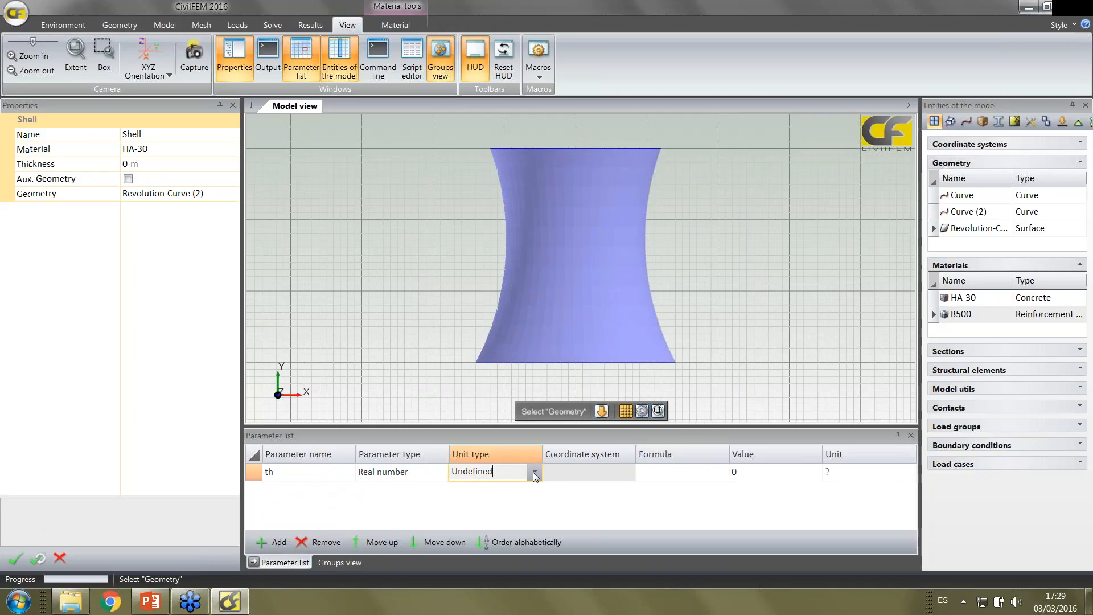
pyautogui.click(535, 473)
pyautogui.click(489, 231)
pyautogui.click(652, 476)
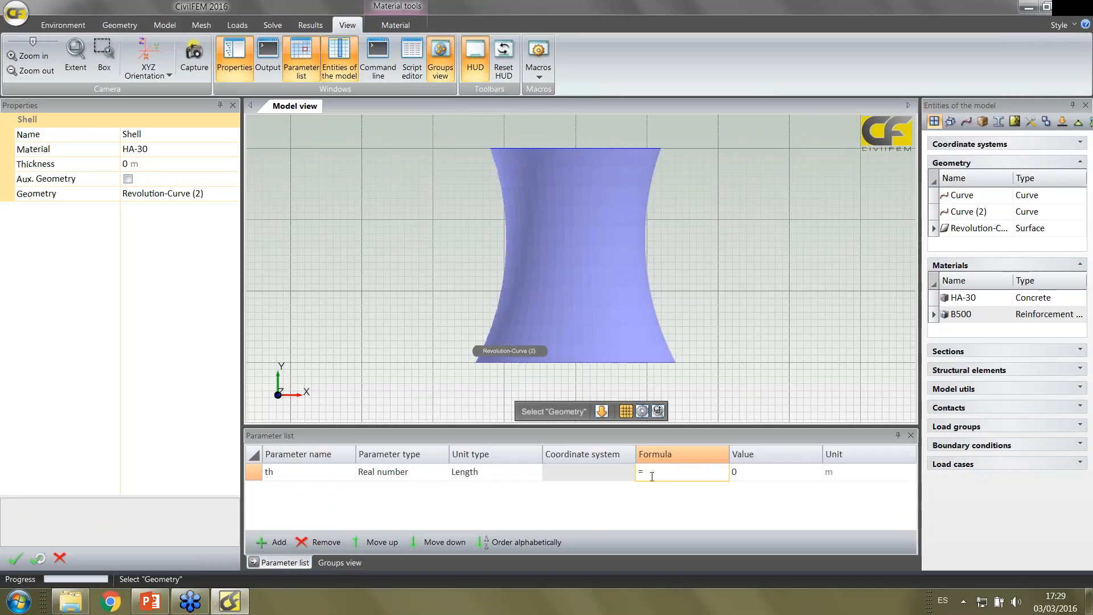
pyautogui.write('35/100')
pyautogui.press('Return')
# Link the shell's thickness to the parameter th
pyautogui.click(168, 169)
pyautogui.press('BackSpace')
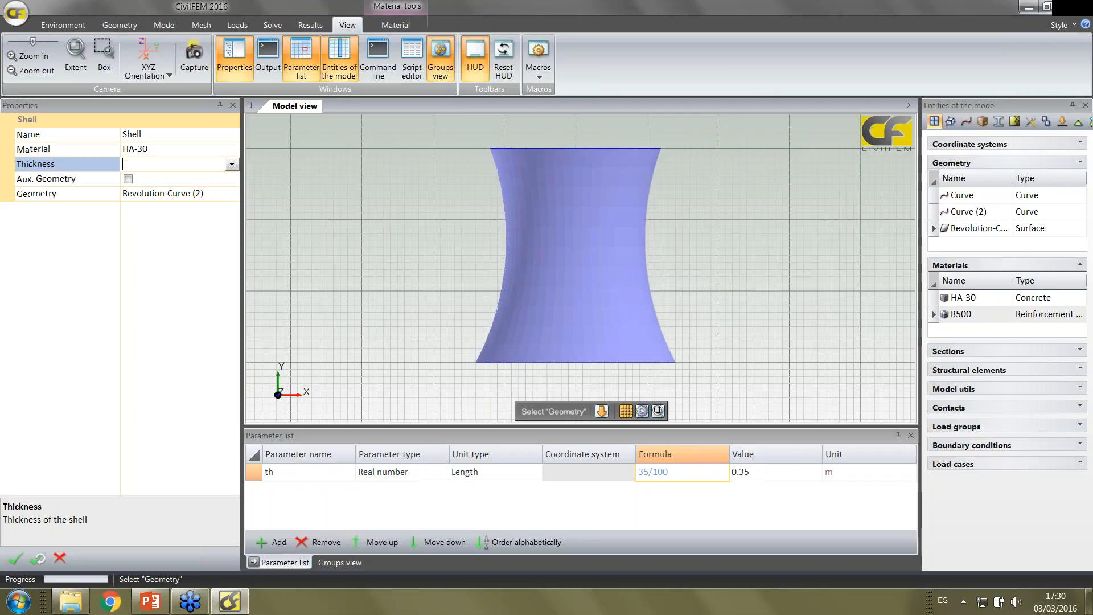
pyautogui.write('th')
pyautogui.press('Return')
# Change the th parameter's formula to 30/100 and create the shell element
pyautogui.click(650, 472)
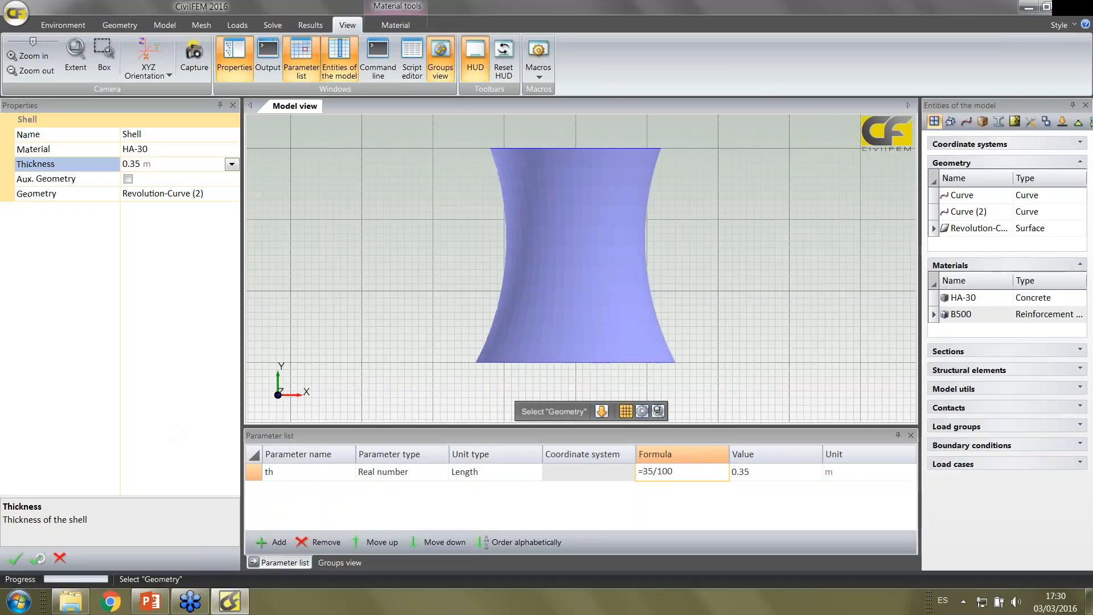
pyautogui.press('Delete')
pyautogui.write('0')
pyautogui.press('Return')
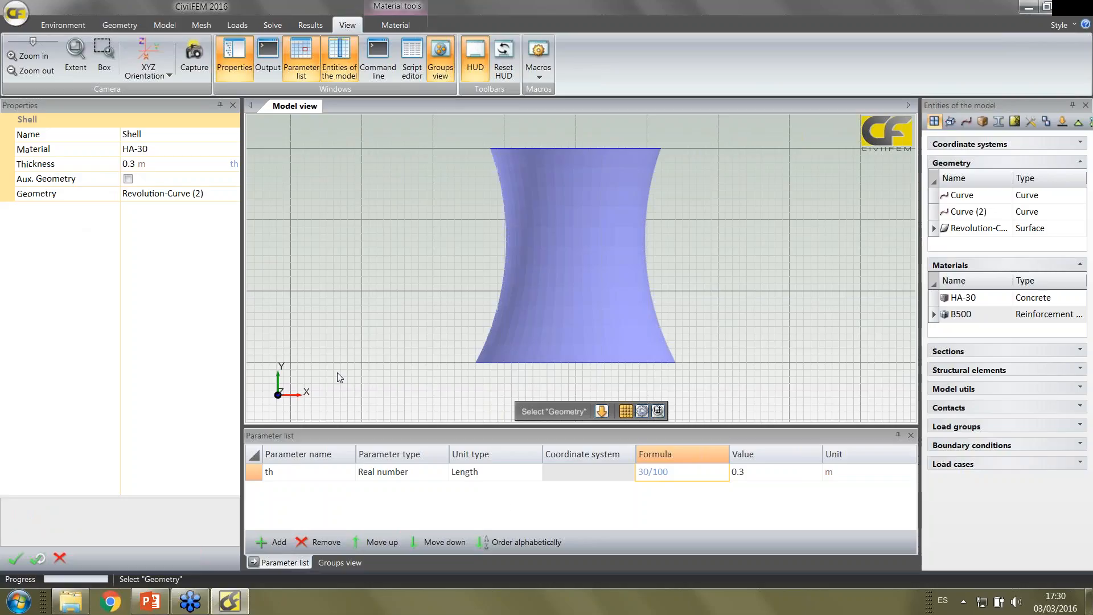
pyautogui.click(15, 559)
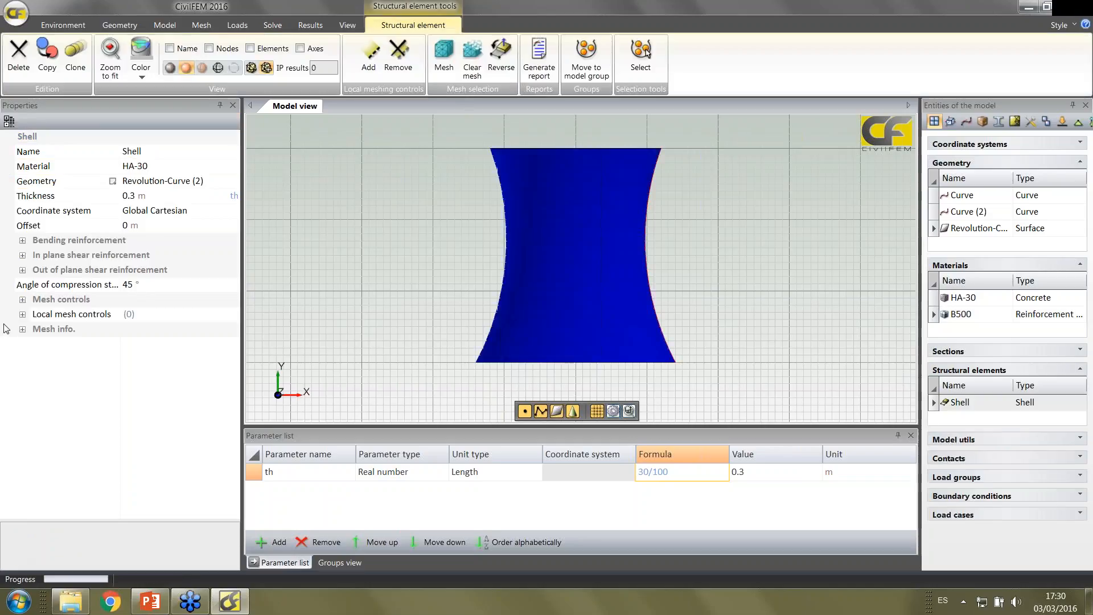
# Set the shell's mesh control to Number div. with 30 divisions in U and V, and show its bending reinforcement settings
pyautogui.click(23, 300)
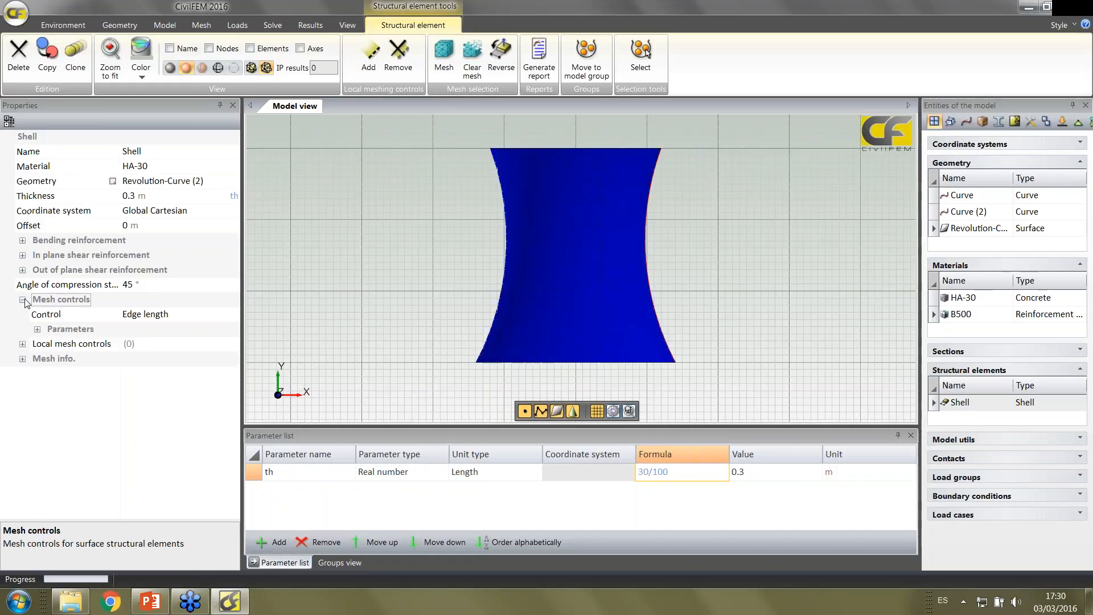
pyautogui.click(200, 317)
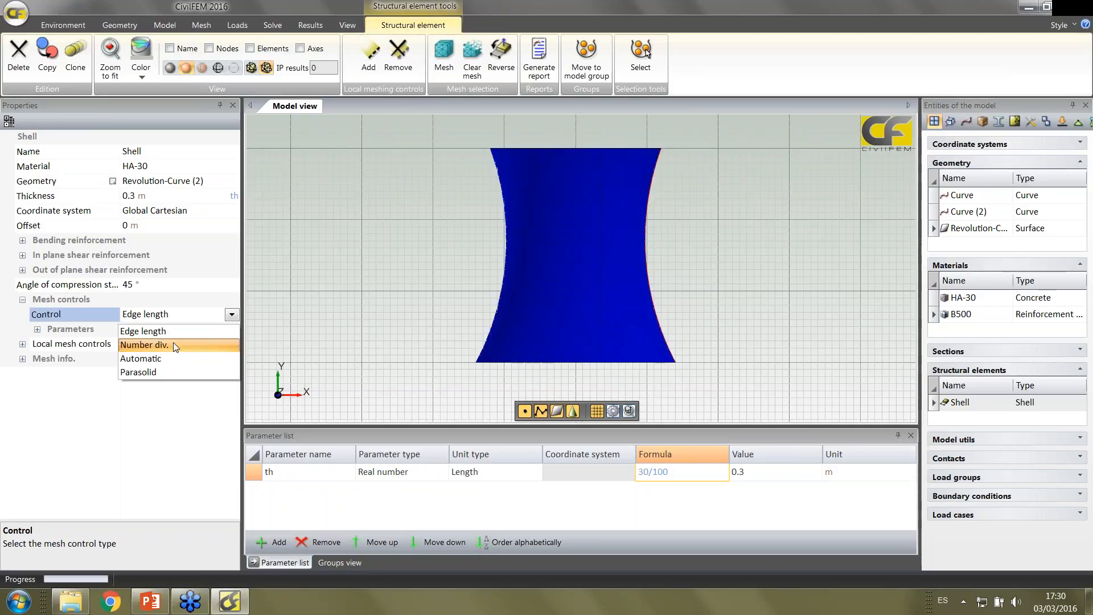
pyautogui.click(174, 346)
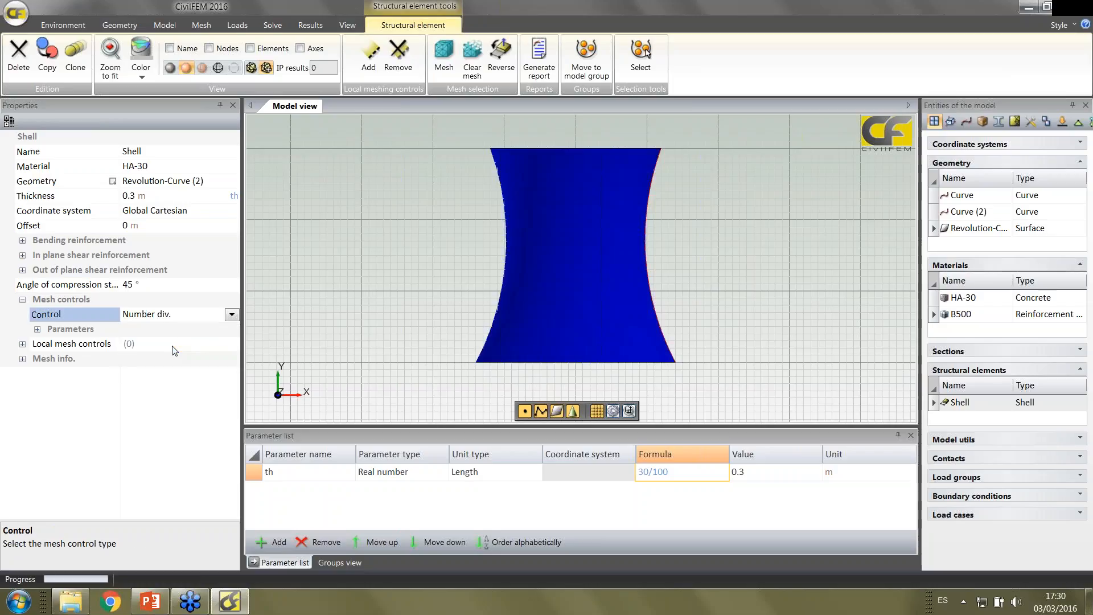
pyautogui.click(37, 330)
pyautogui.click(111, 389)
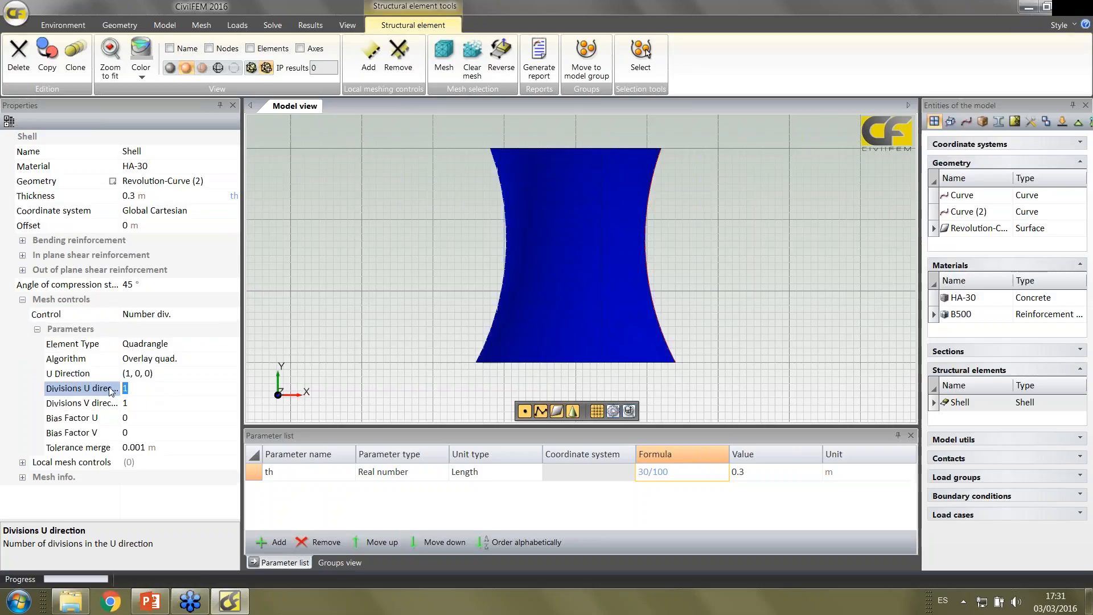
pyautogui.write('30')
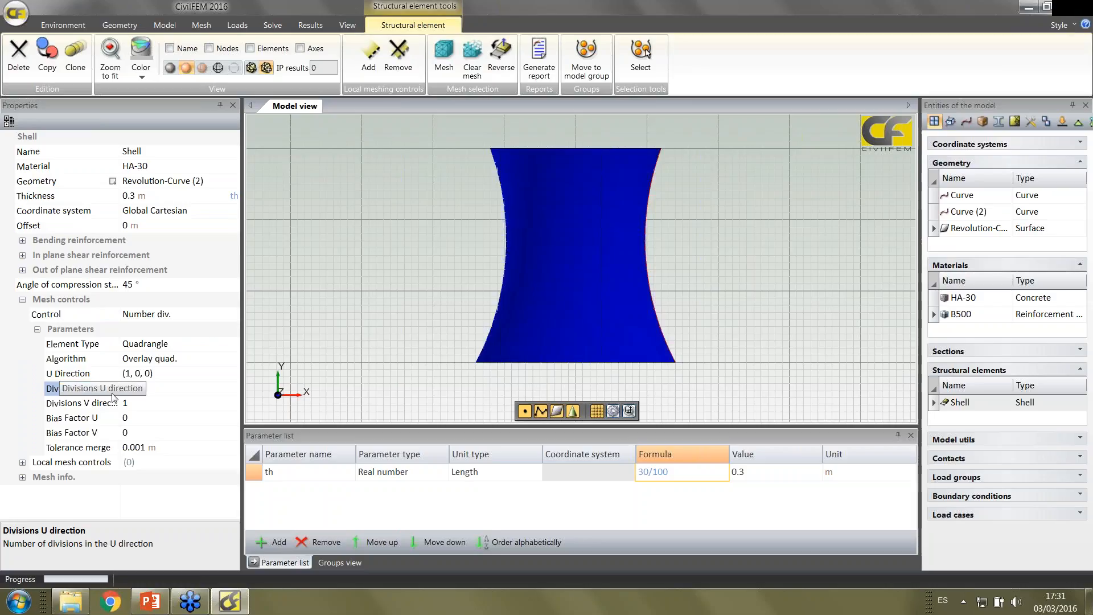
pyautogui.click(135, 404)
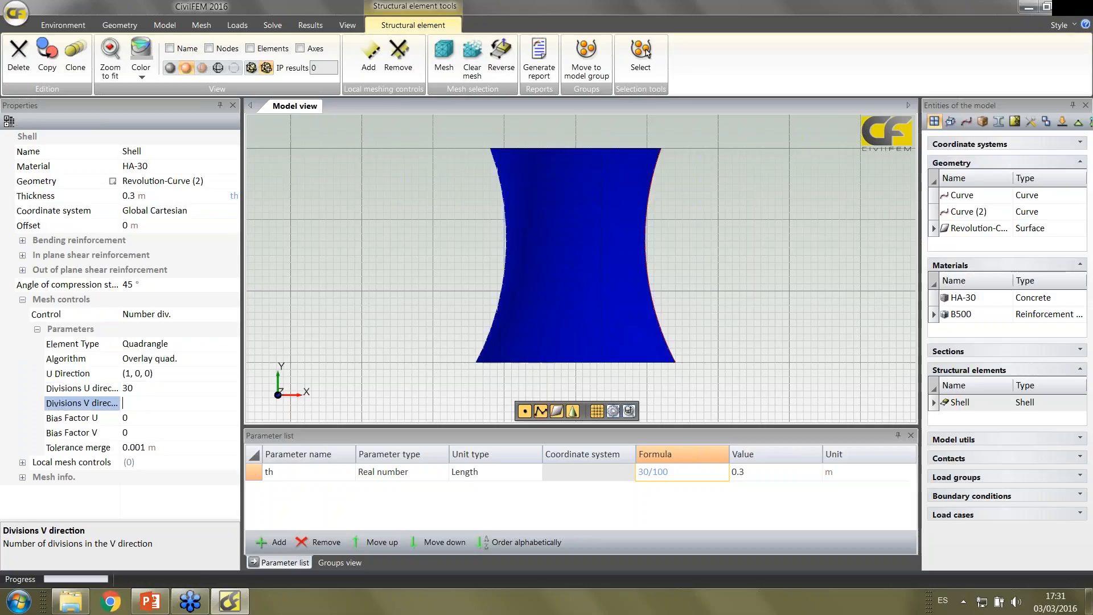
pyautogui.write('30')
pyautogui.click(23, 241)
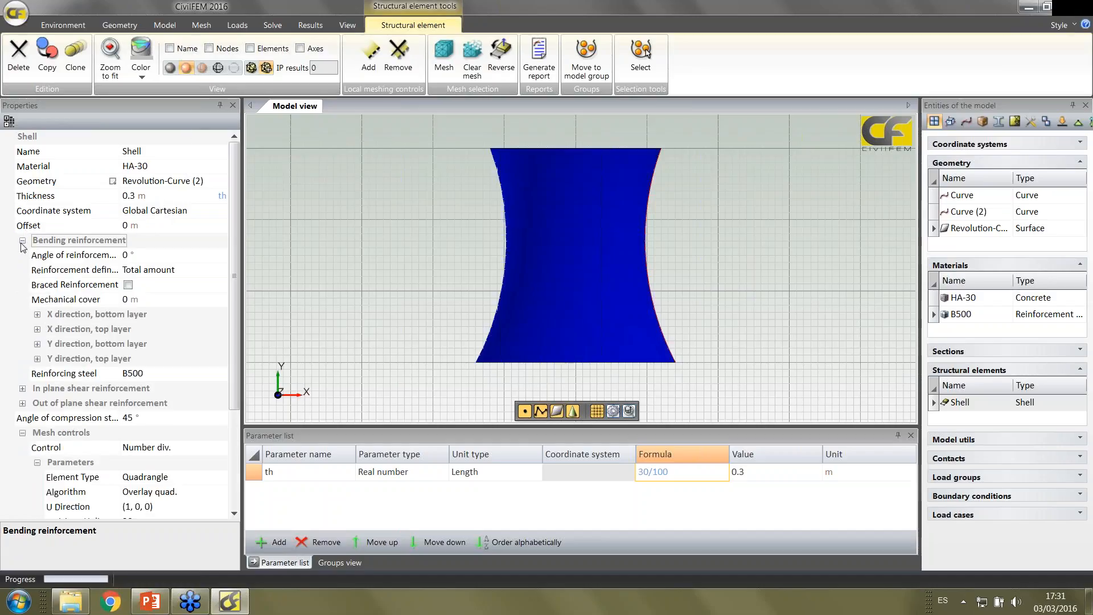
# Mesh the model, saving it first as tower in the Webinar folder
pyautogui.click(201, 25)
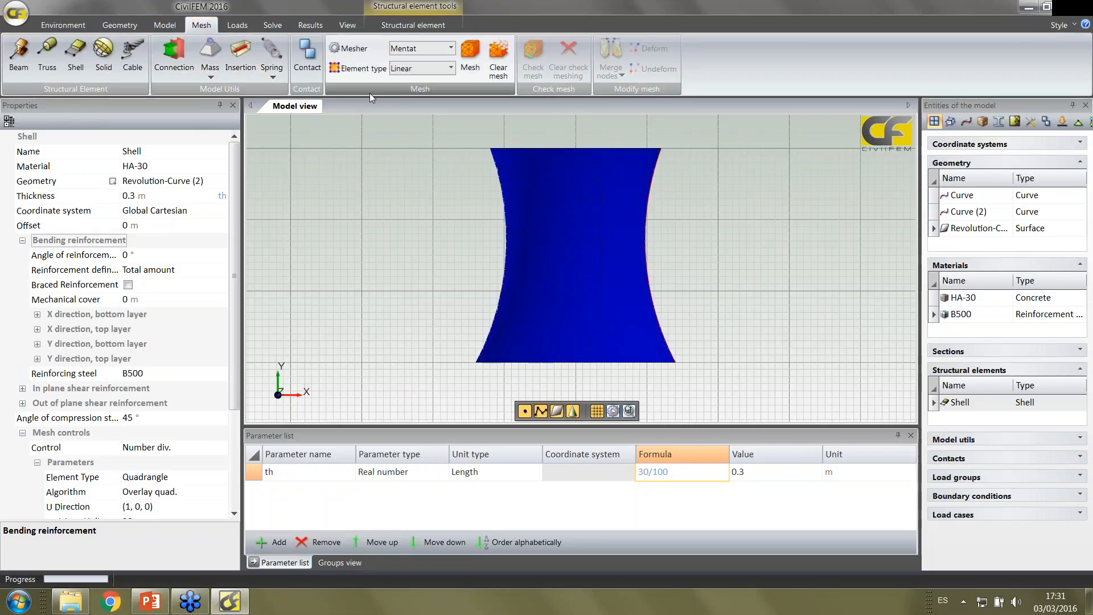
pyautogui.click(469, 57)
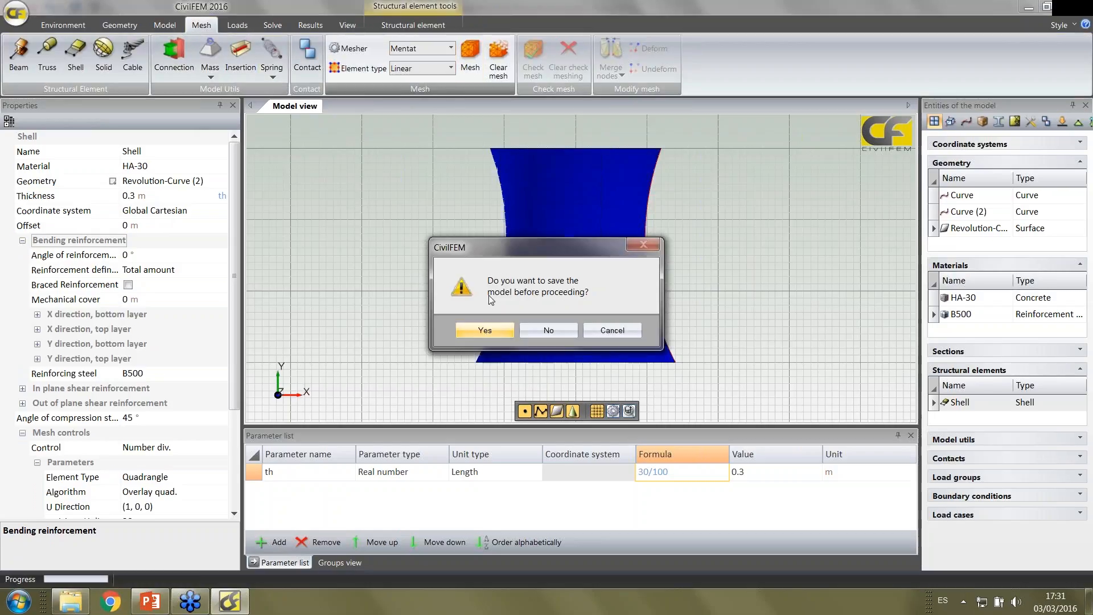
pyautogui.click(485, 330)
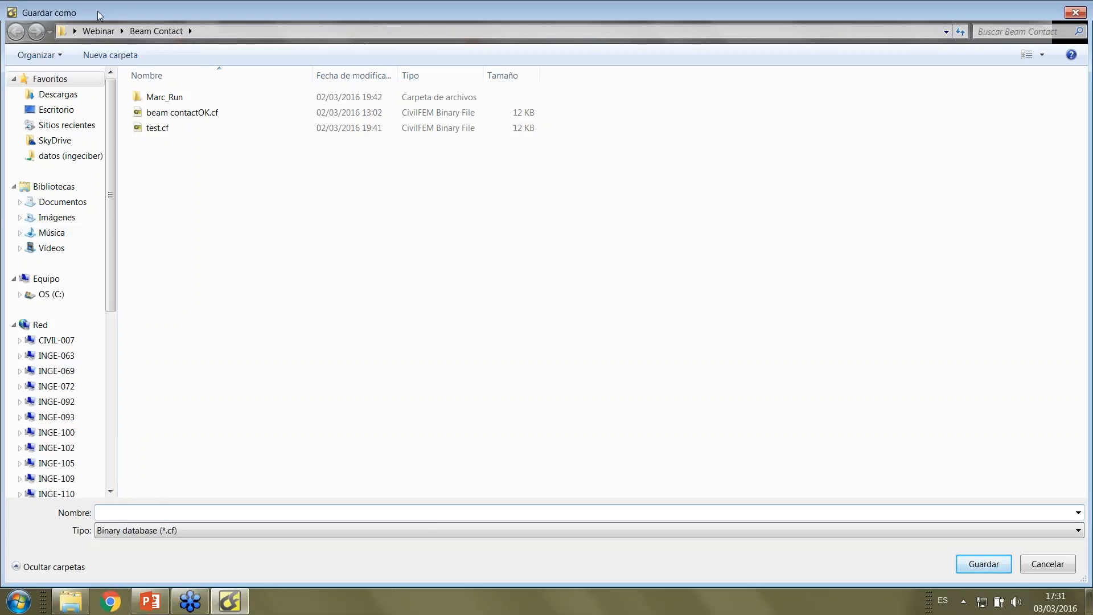
pyautogui.click(98, 31)
pyautogui.click(194, 510)
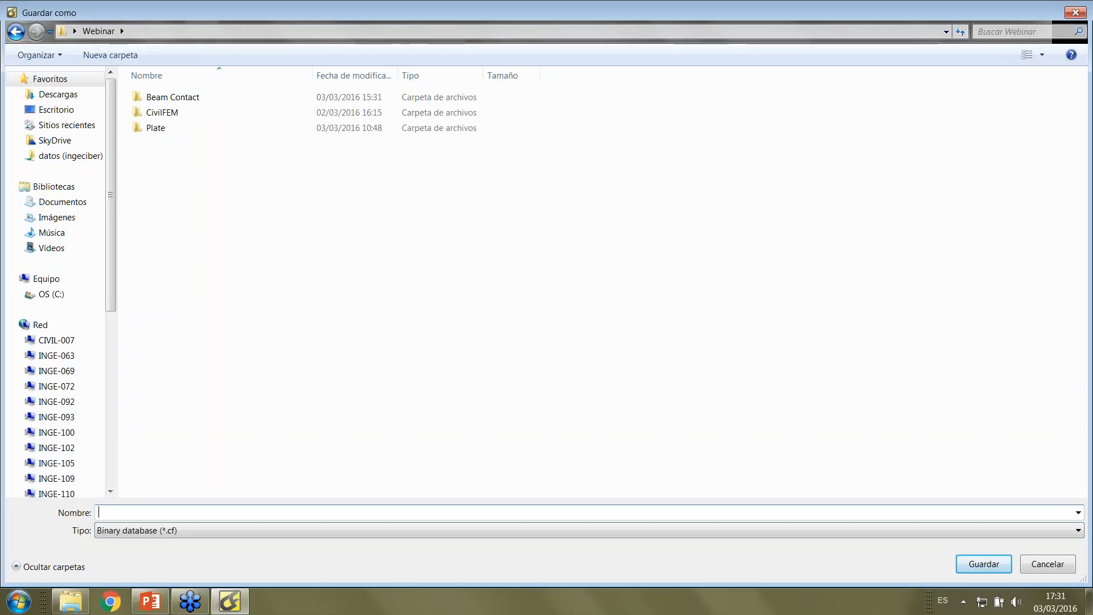
pyautogui.write('tower')
pyautogui.press('Return')
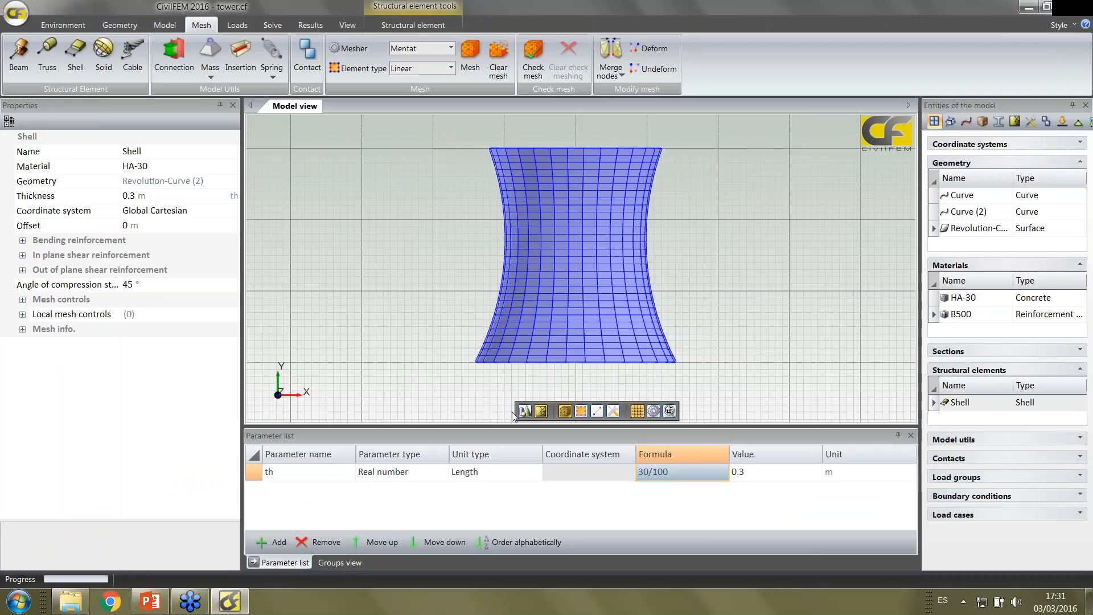
pyautogui.click(545, 390)
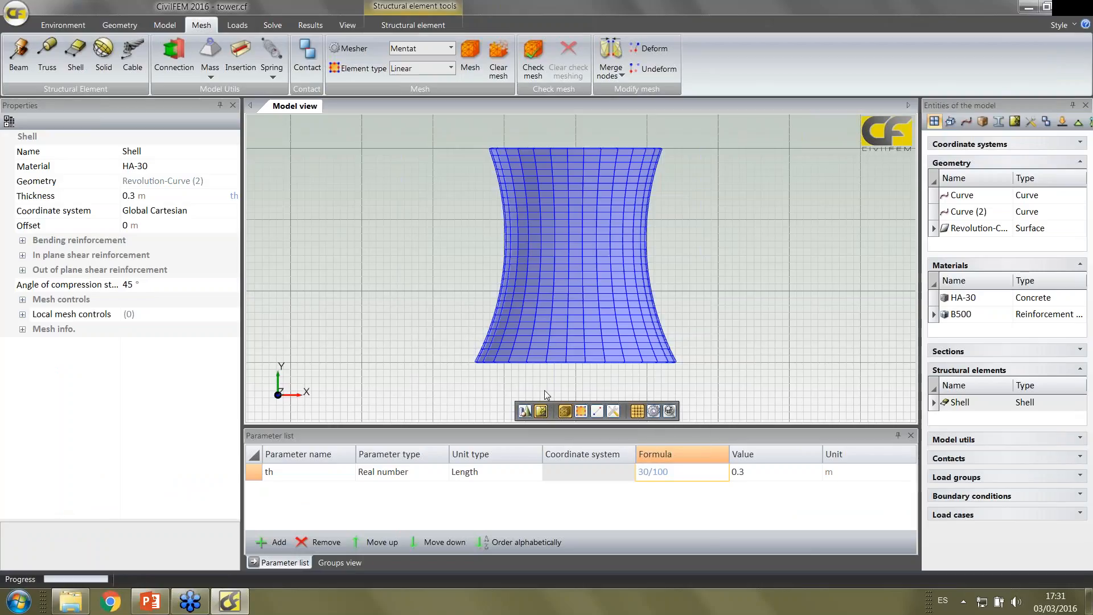
# Compare the tower's geometry view with its structural elements view
pyautogui.click(524, 411)
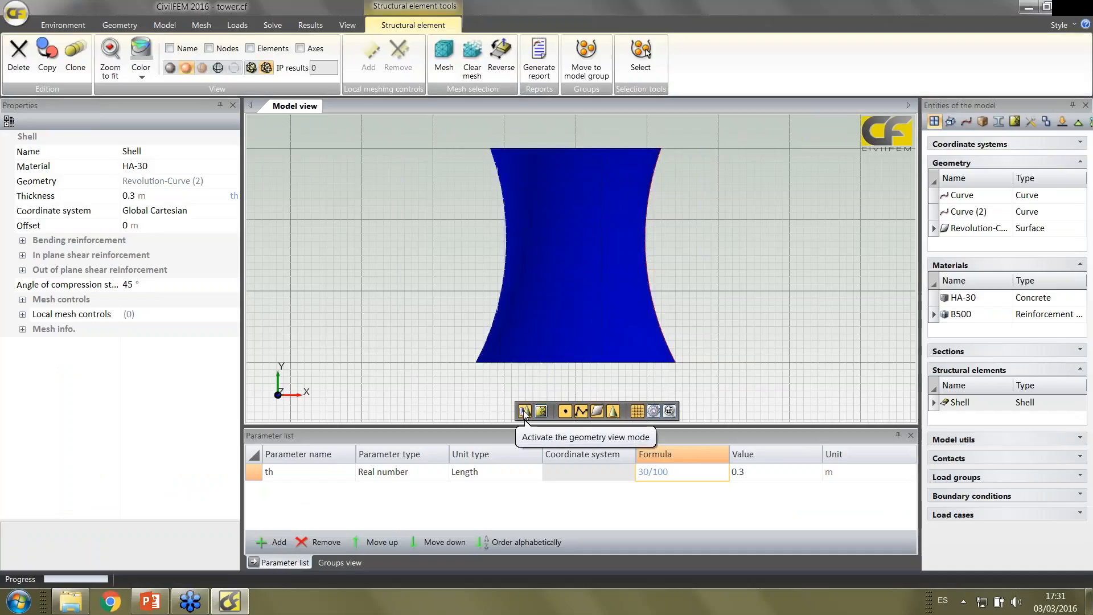
pyautogui.click(542, 411)
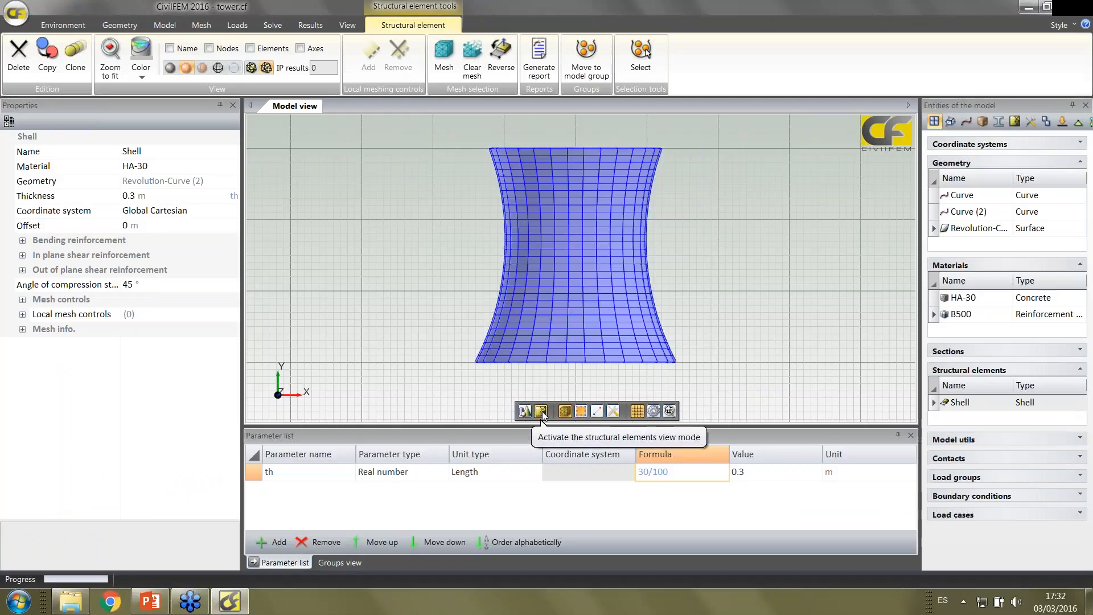
pyautogui.scroll(1, 480, 275)
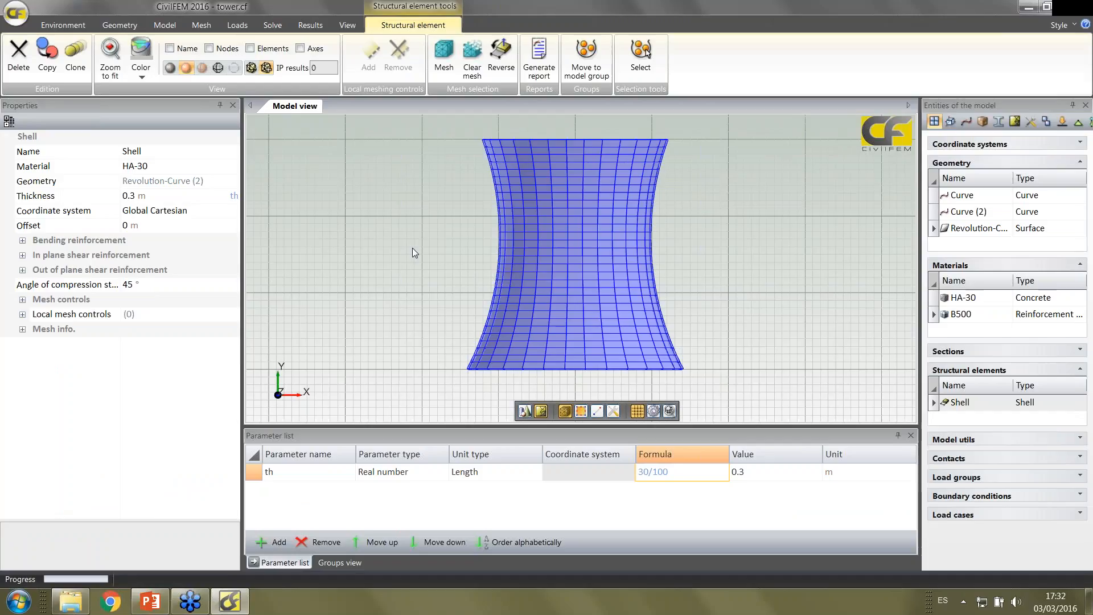
# Start a Eurocode 8 EN 1998-1:2004 spectral load with a ground acceleration of 2 m/s²
pyautogui.click(238, 26)
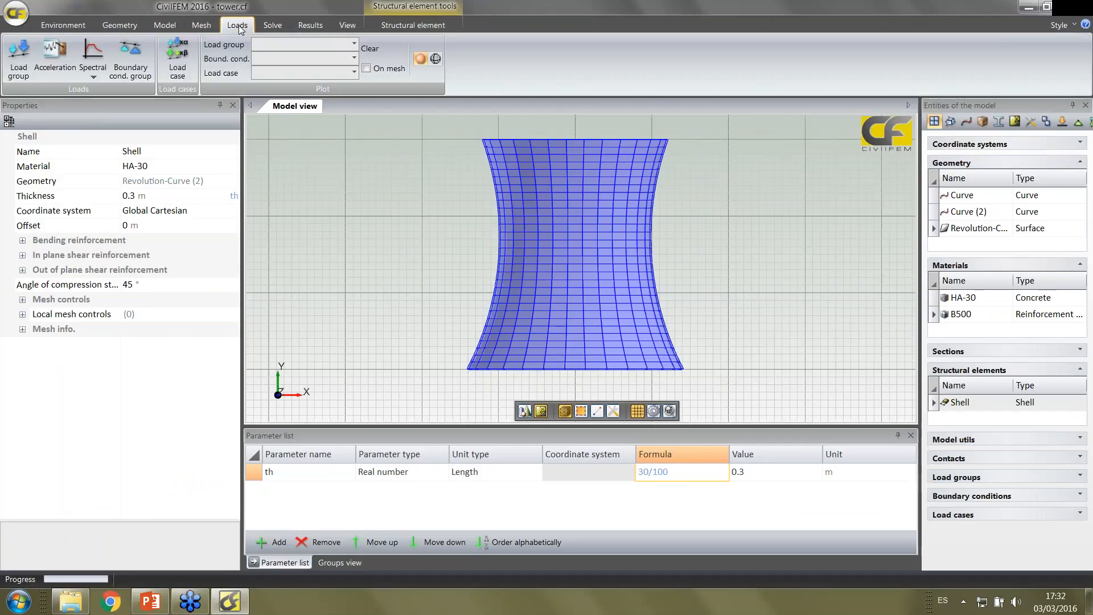
pyautogui.click(94, 80)
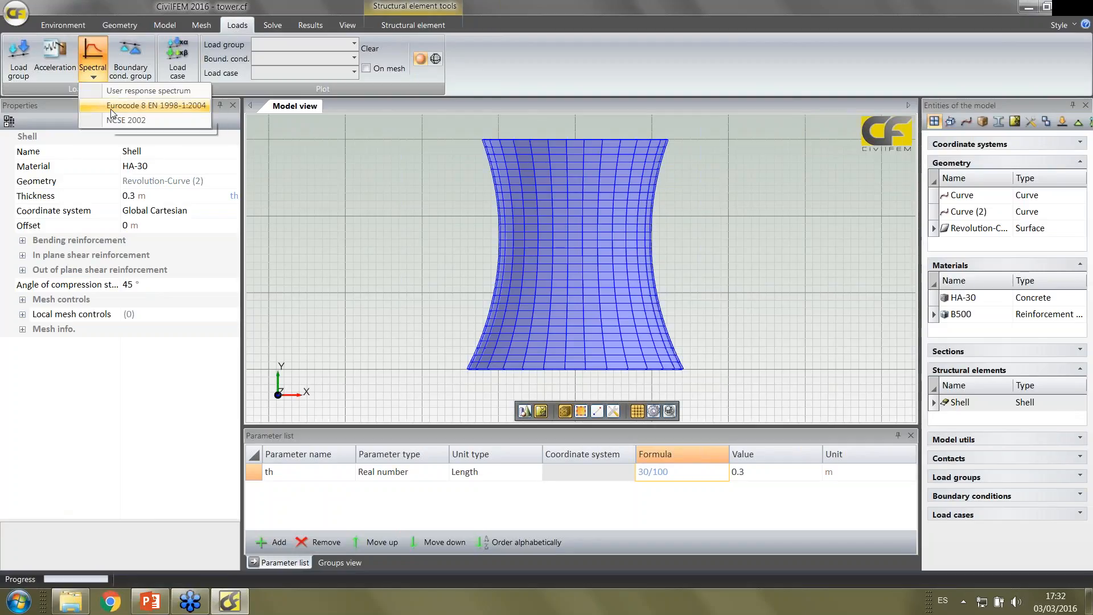
pyautogui.click(112, 111)
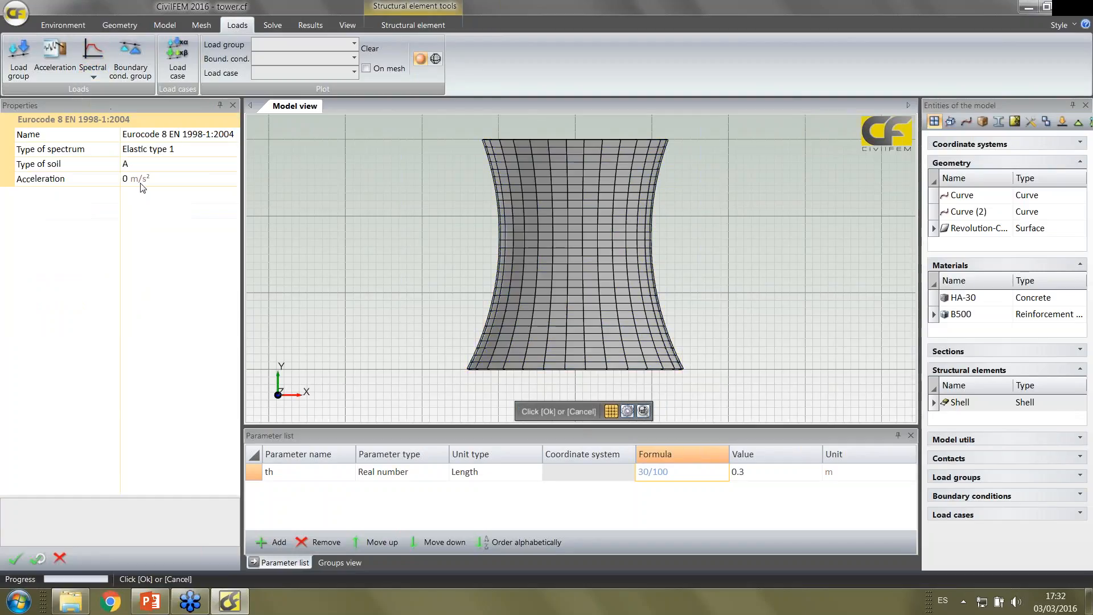
pyautogui.click(89, 173)
pyautogui.write('2')
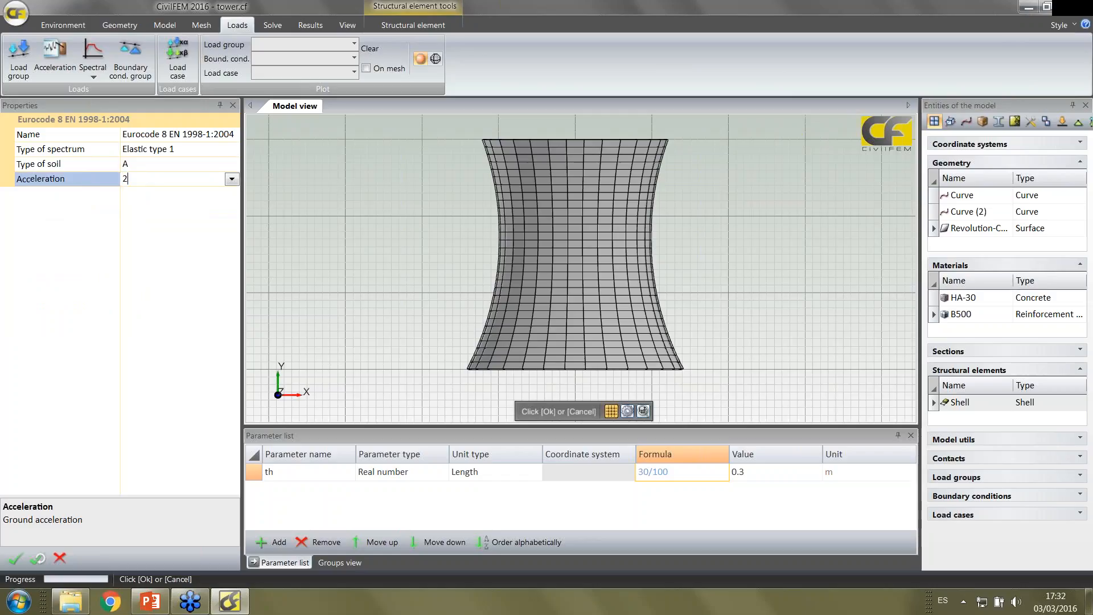
pyautogui.press('Return')
# Check the spectrum type options, keep Elastic type 1 and soil type A, and create the spectral load
pyautogui.click(170, 151)
pyautogui.click(171, 150)
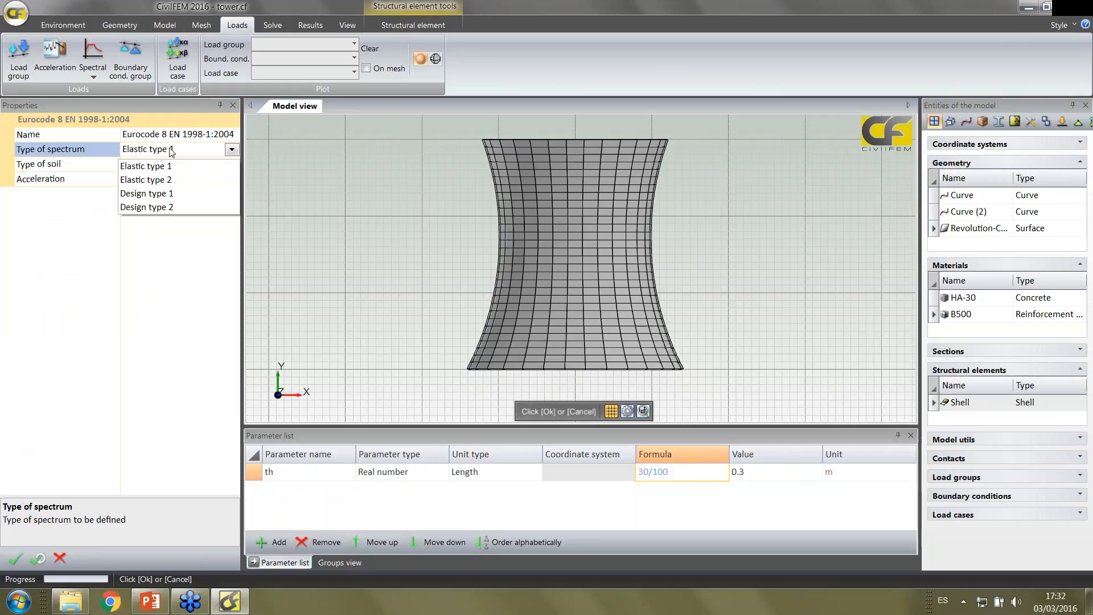
pyautogui.click(170, 149)
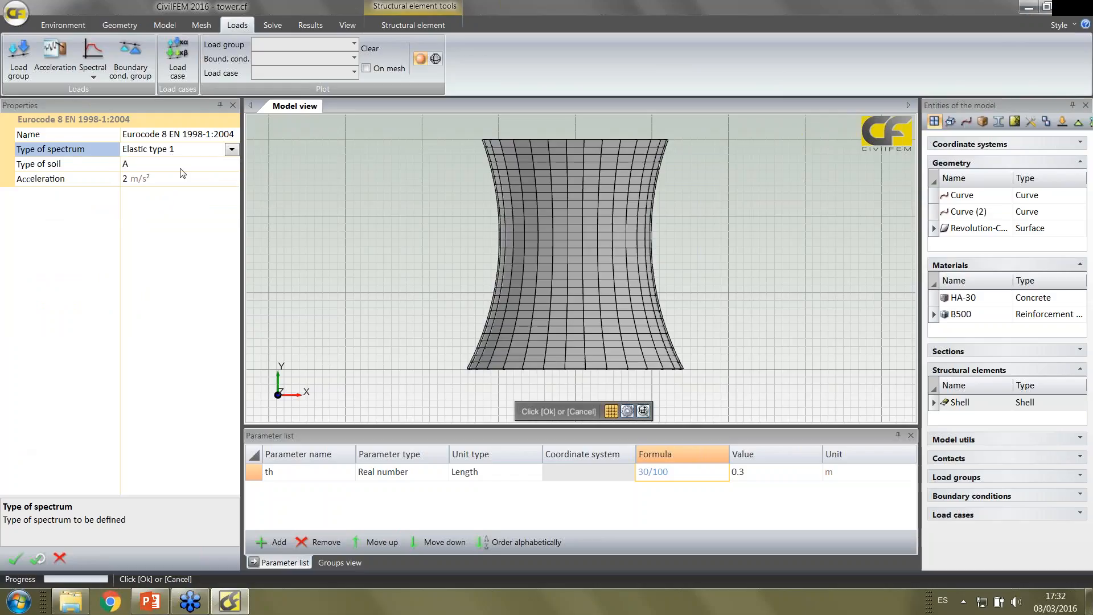
pyautogui.click(180, 168)
pyautogui.click(180, 168)
pyautogui.click(175, 202)
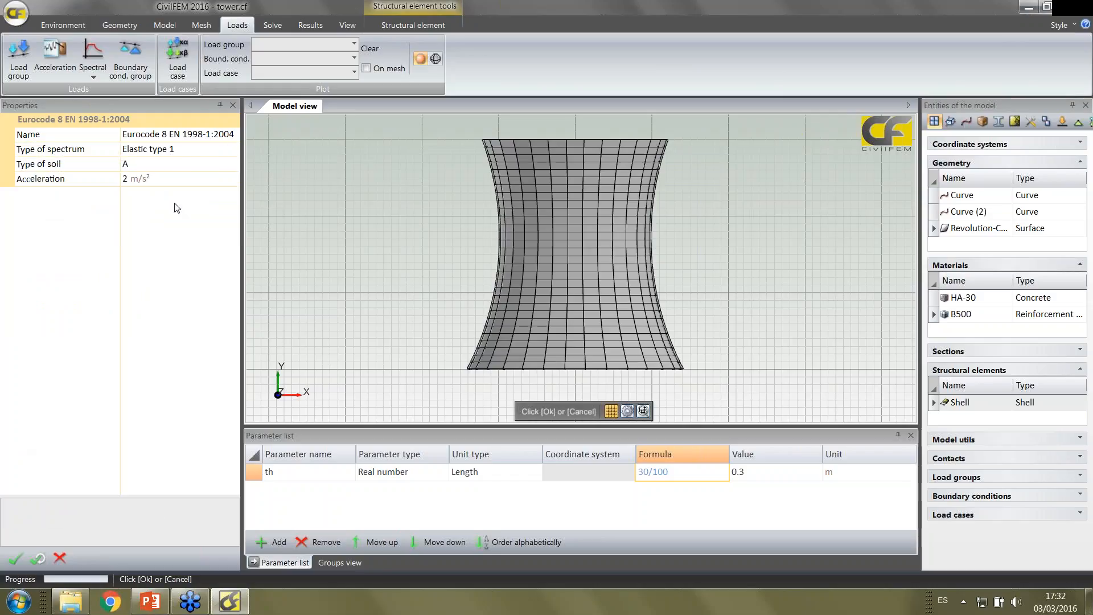
pyautogui.click(16, 552)
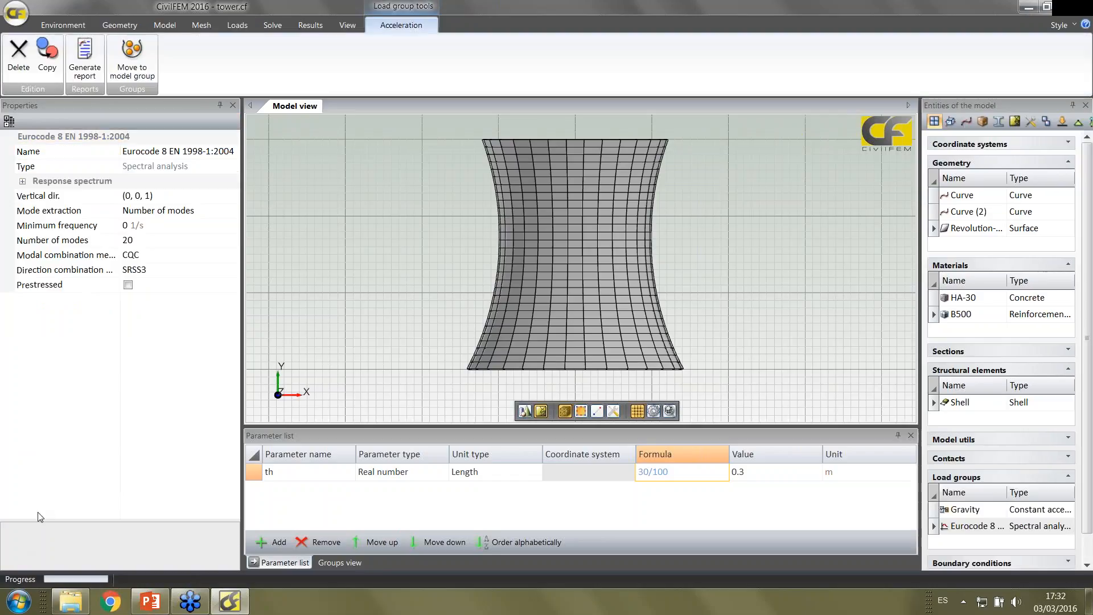
# In the load's response spectrum settings, disable material damping and set the damping to 5 %
pyautogui.click(23, 182)
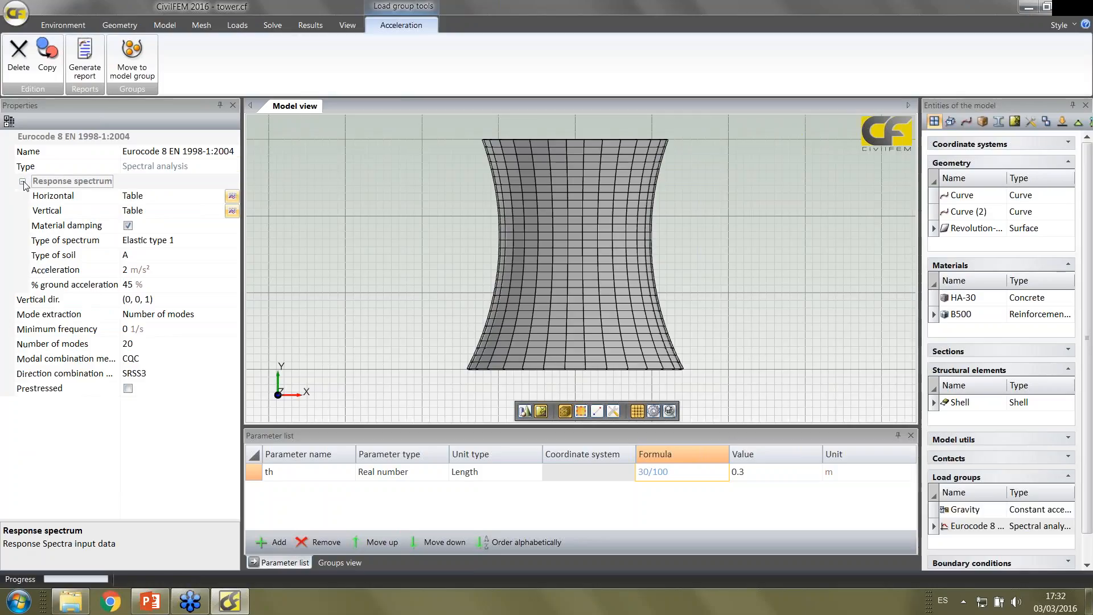
pyautogui.click(128, 226)
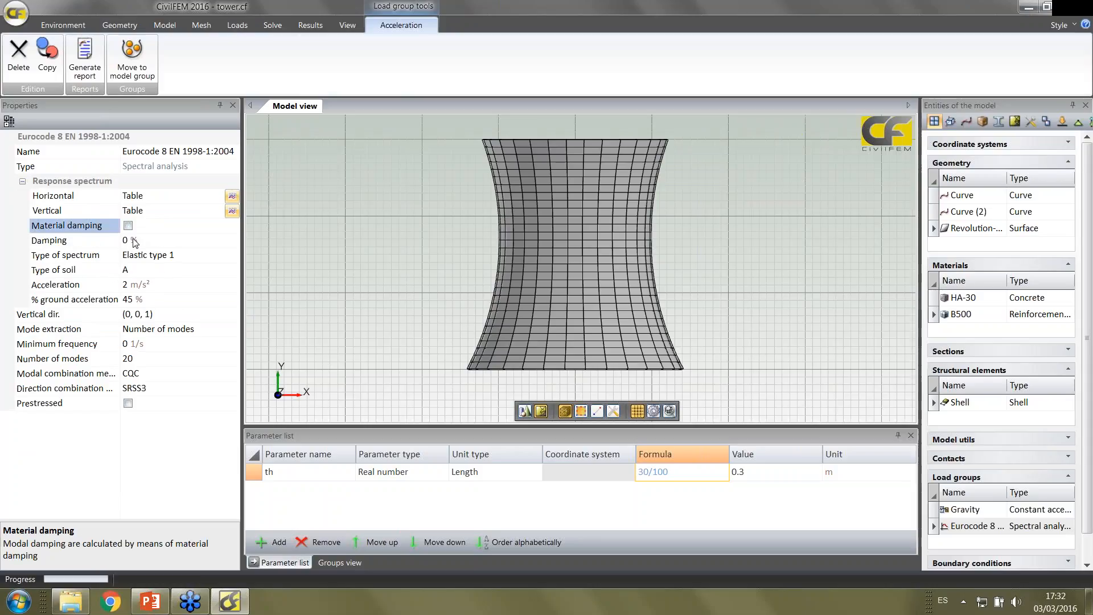
pyautogui.click(132, 241)
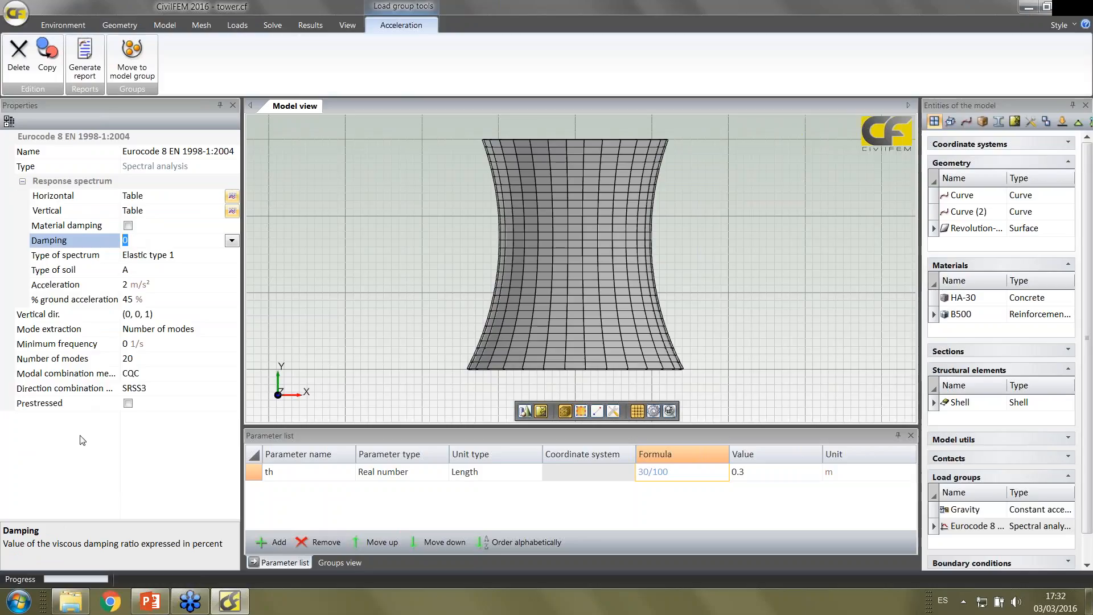
pyautogui.write('5')
# Set the spectral load's vertical direction to (0, 1, 0)
pyautogui.click(141, 315)
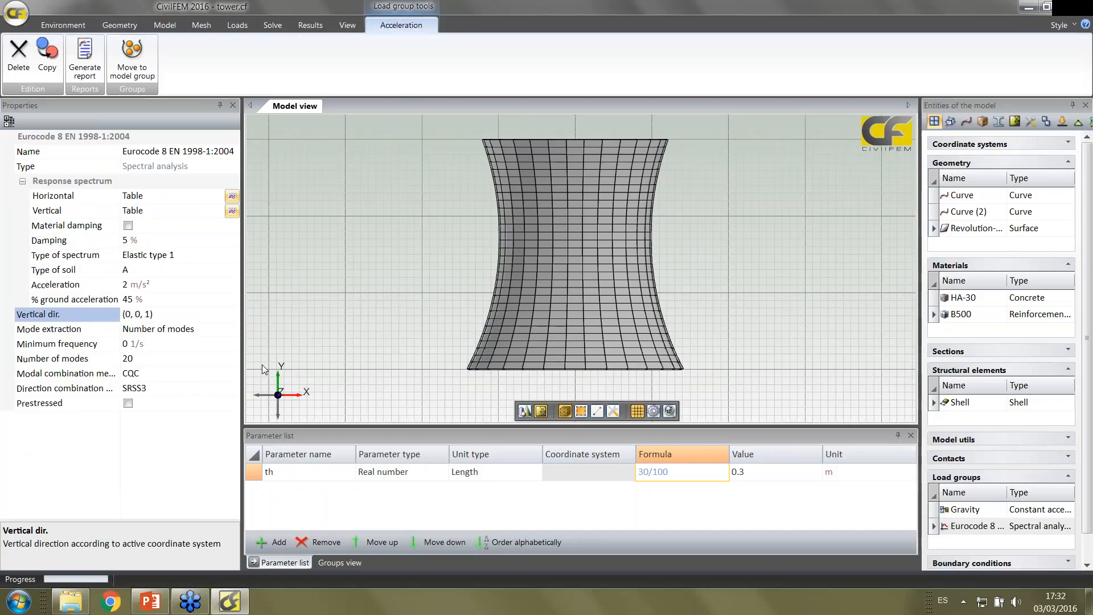
pyautogui.click(136, 314)
pyautogui.press('Right')
pyautogui.press('Right')
pyautogui.press('Right')
pyautogui.press('BackSpace')
pyautogui.write('1')
pyautogui.write('0')
# Set the number of modes to 10 and the modal combination method to SRSS
pyautogui.click(144, 358)
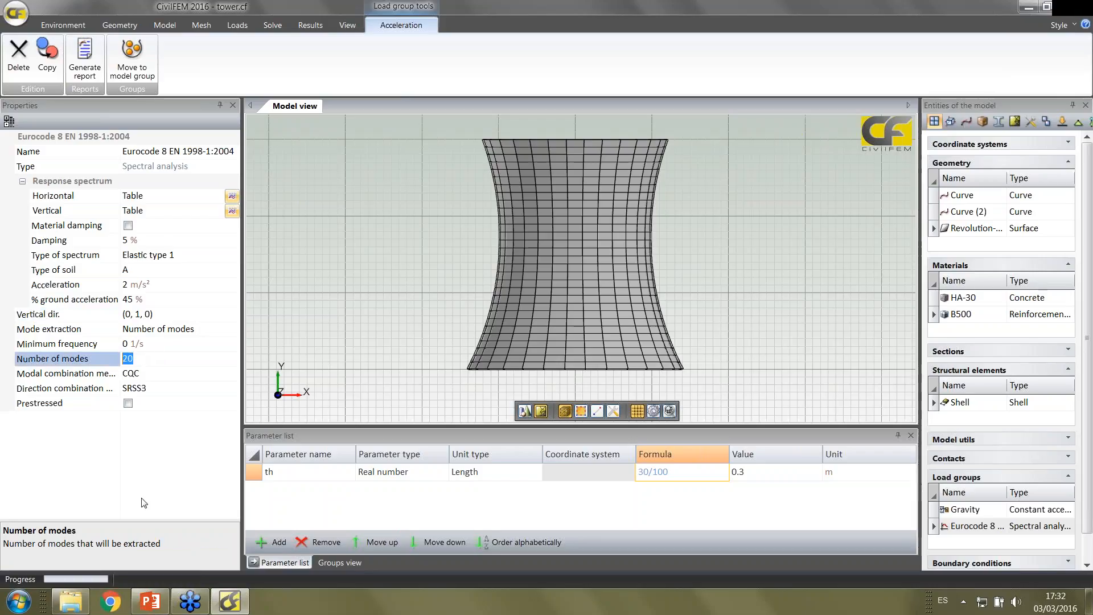
pyautogui.write('10')
pyautogui.click(157, 376)
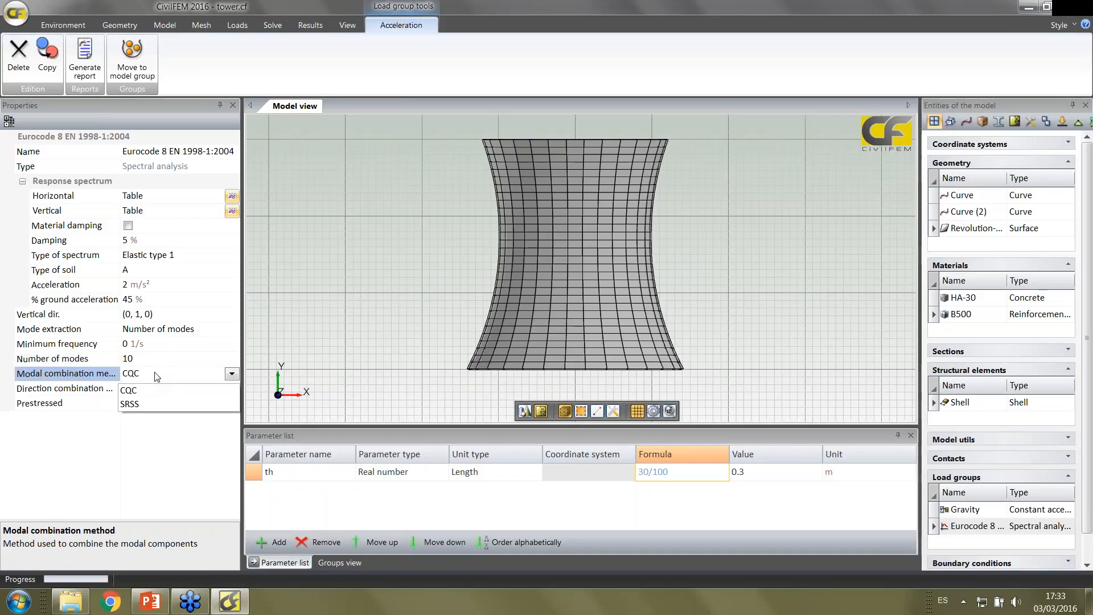
pyautogui.click(135, 401)
pyautogui.click(140, 422)
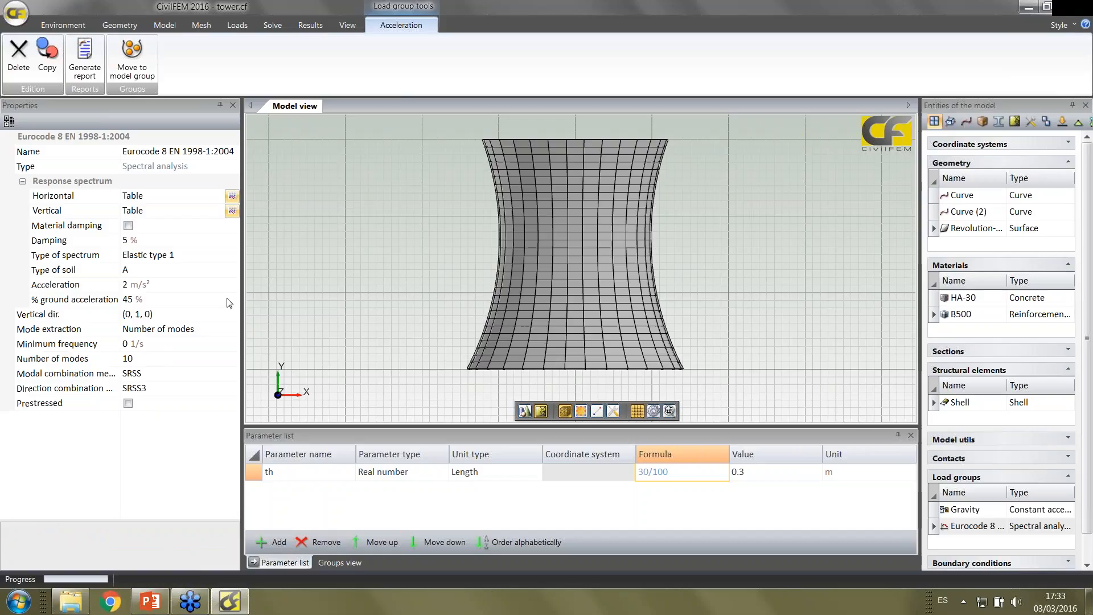
# Examine the horizontal response spectrum as an enlarged chart, then close it without saving
pyautogui.click(232, 196)
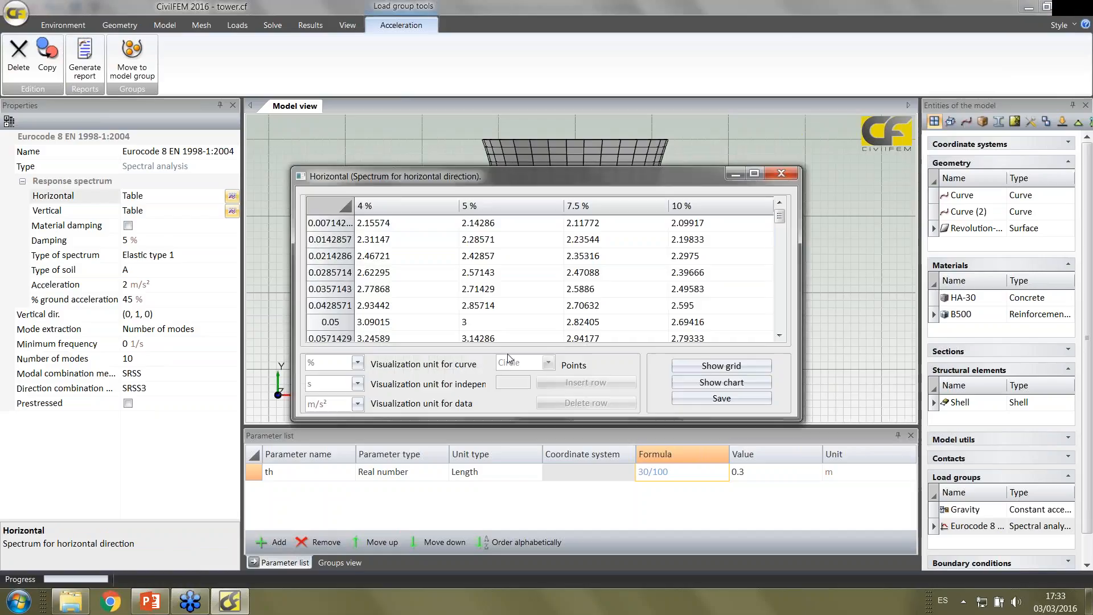
pyautogui.click(703, 381)
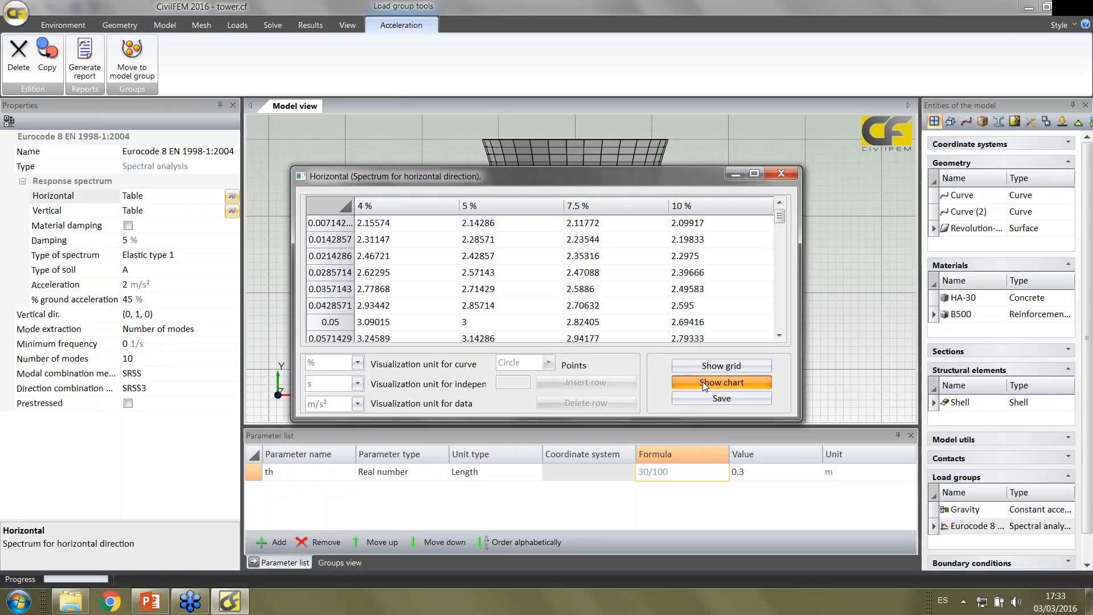
pyautogui.moveTo(799, 420); pyautogui.dragTo(898, 533)
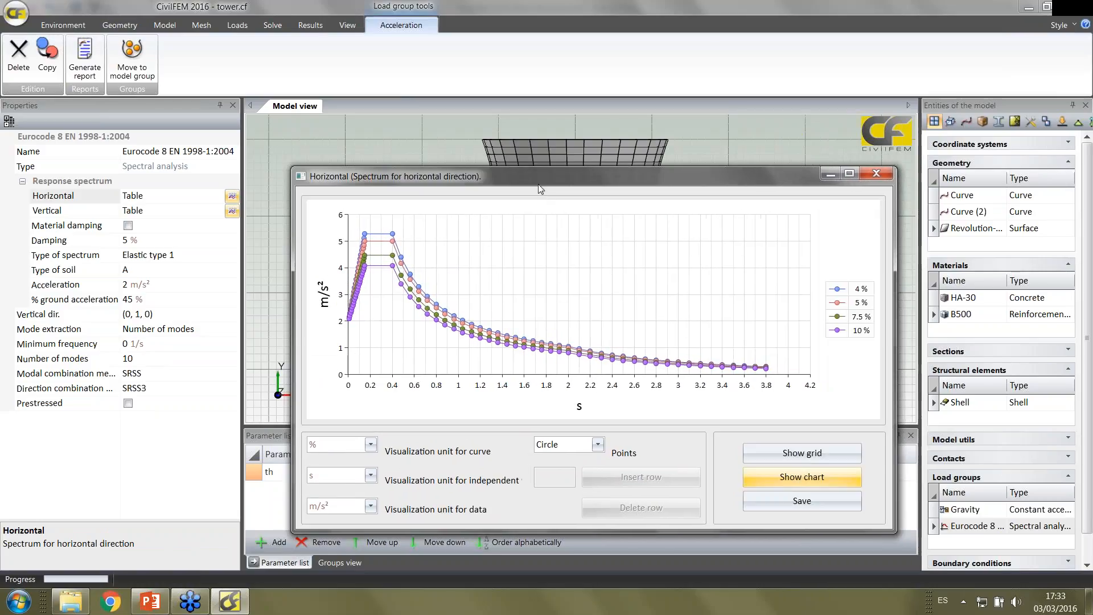
pyautogui.moveTo(529, 169); pyautogui.dragTo(505, 143)
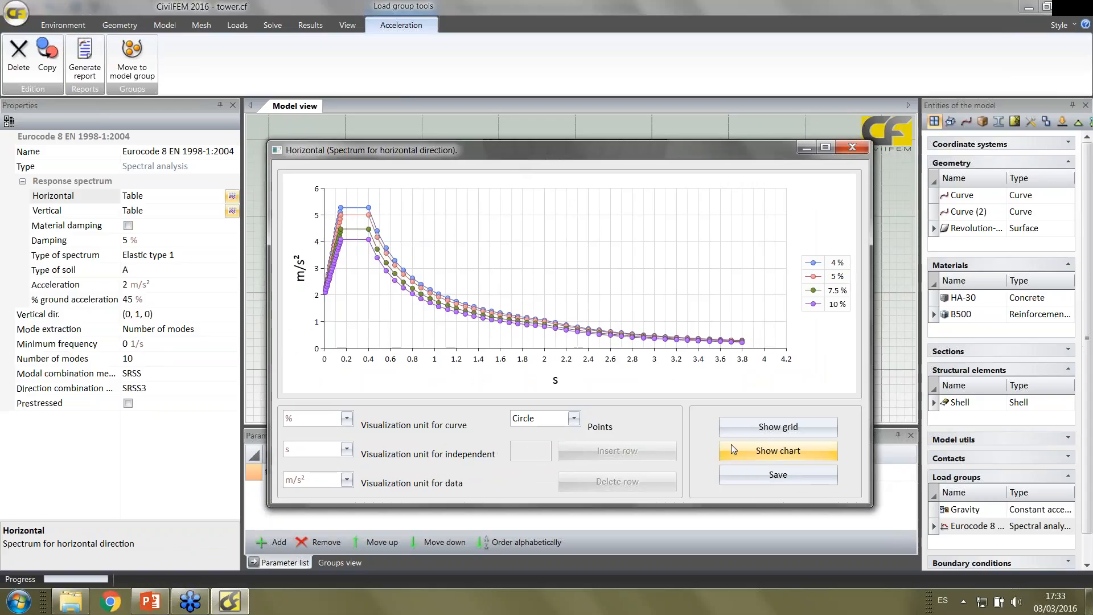
pyautogui.click(854, 151)
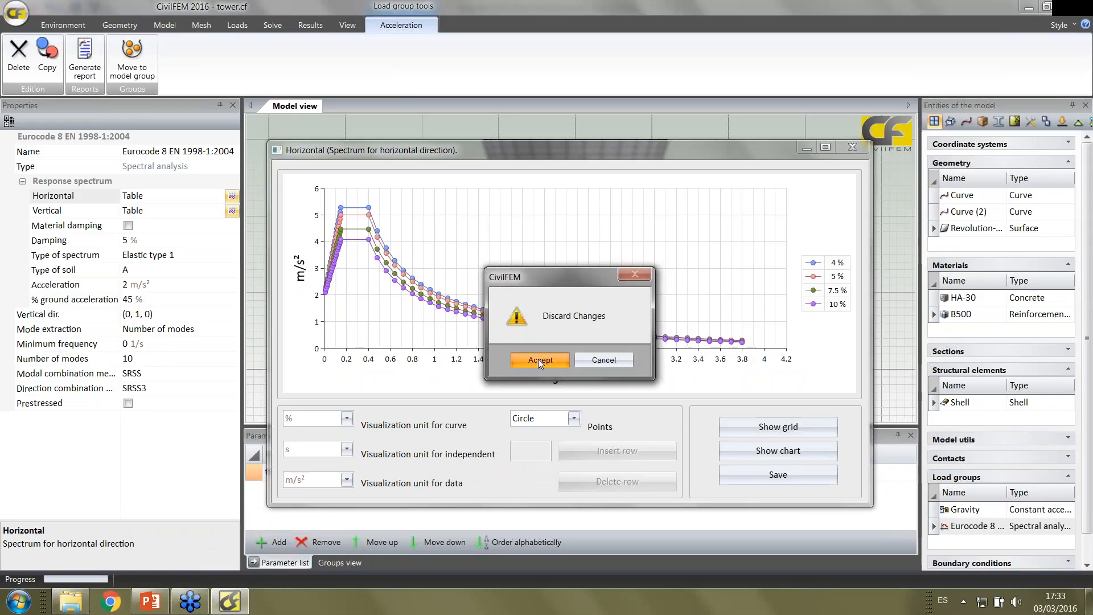
pyautogui.click(540, 357)
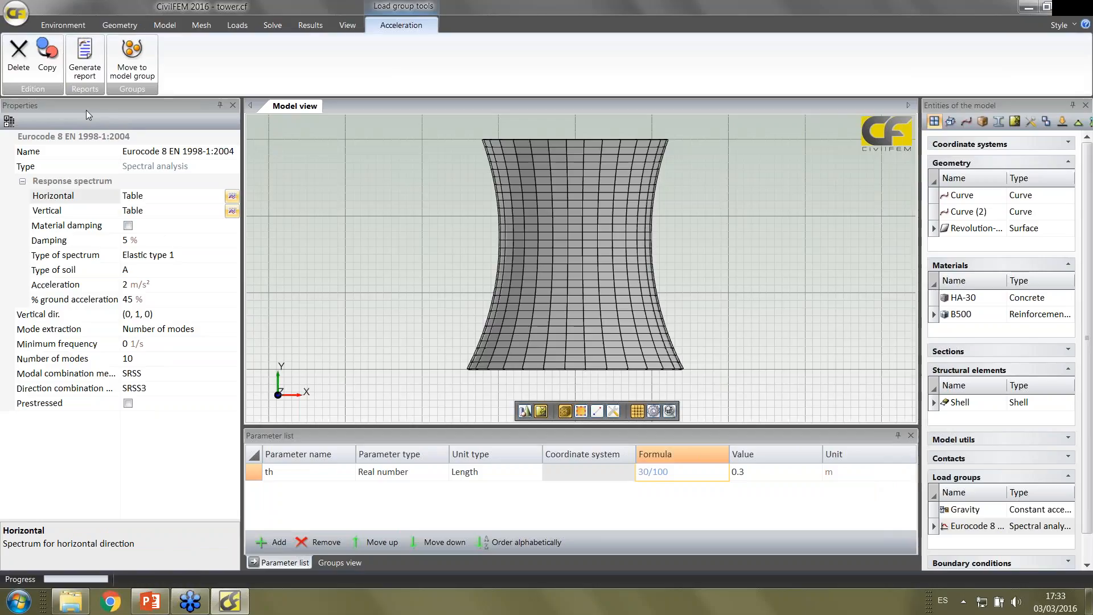
# Create a boundary conditions group with the default name
pyautogui.click(237, 24)
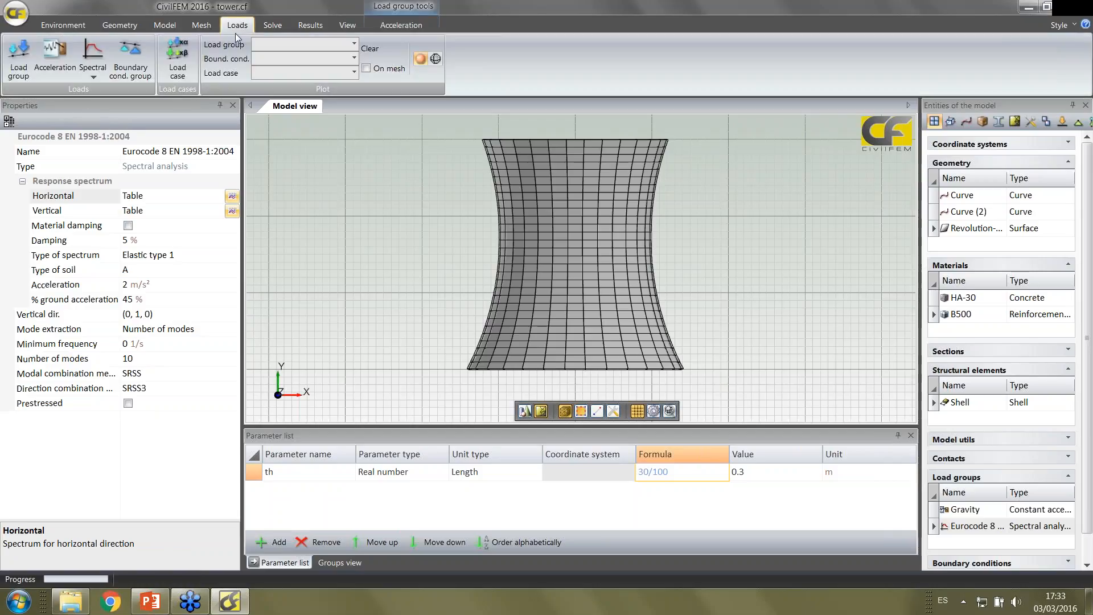
pyautogui.click(138, 70)
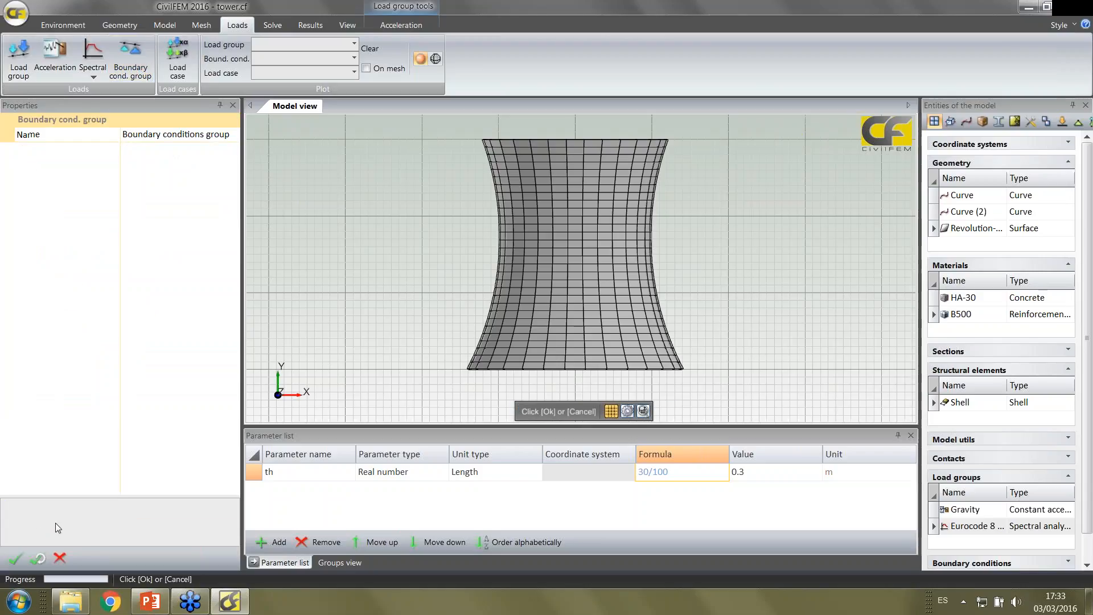
pyautogui.click(15, 557)
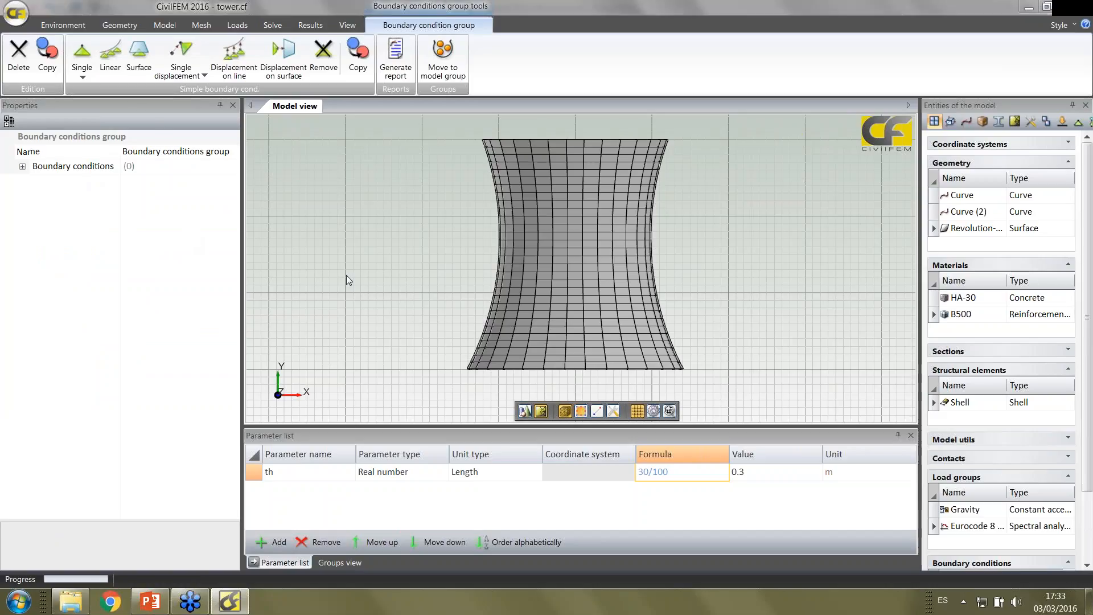
# Try graphical selection of elements by window-selecting a patch of shell elements on one side of the tower's lower part
pyautogui.moveTo(395, 272); pyautogui.dragTo(385, 232, button='middle')
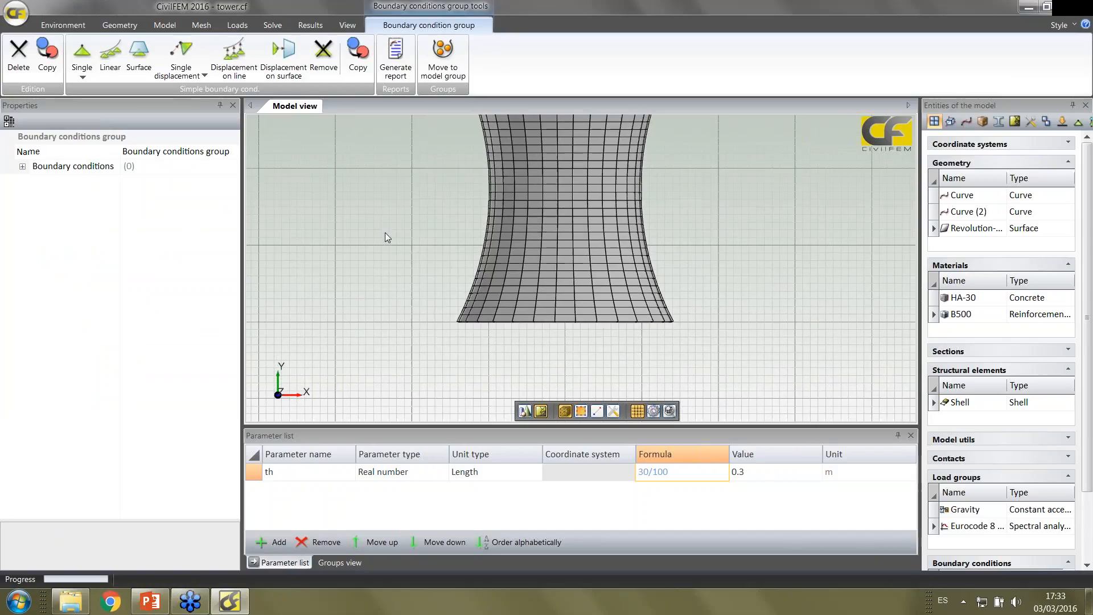
pyautogui.scroll(2, 665, 357)
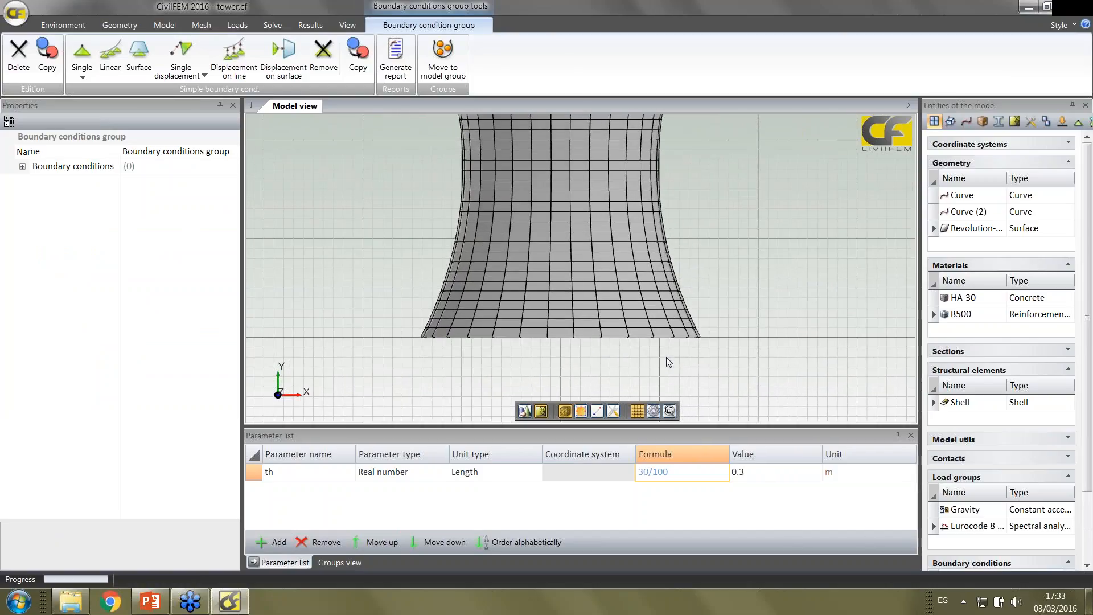
pyautogui.moveTo(667, 357); pyautogui.dragTo(655, 332, button='middle')
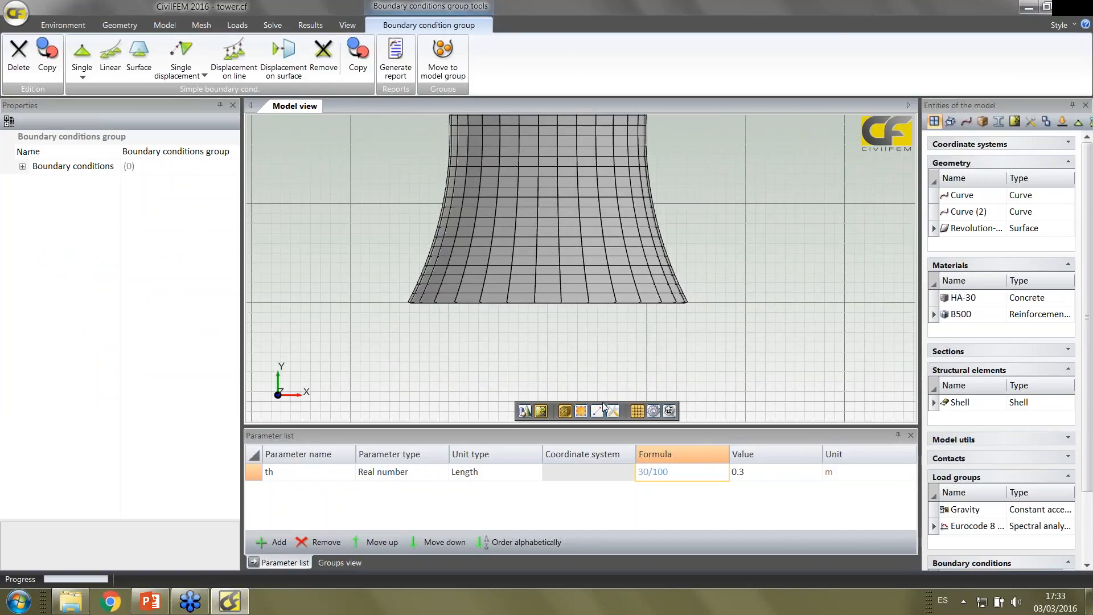
pyautogui.click(580, 411)
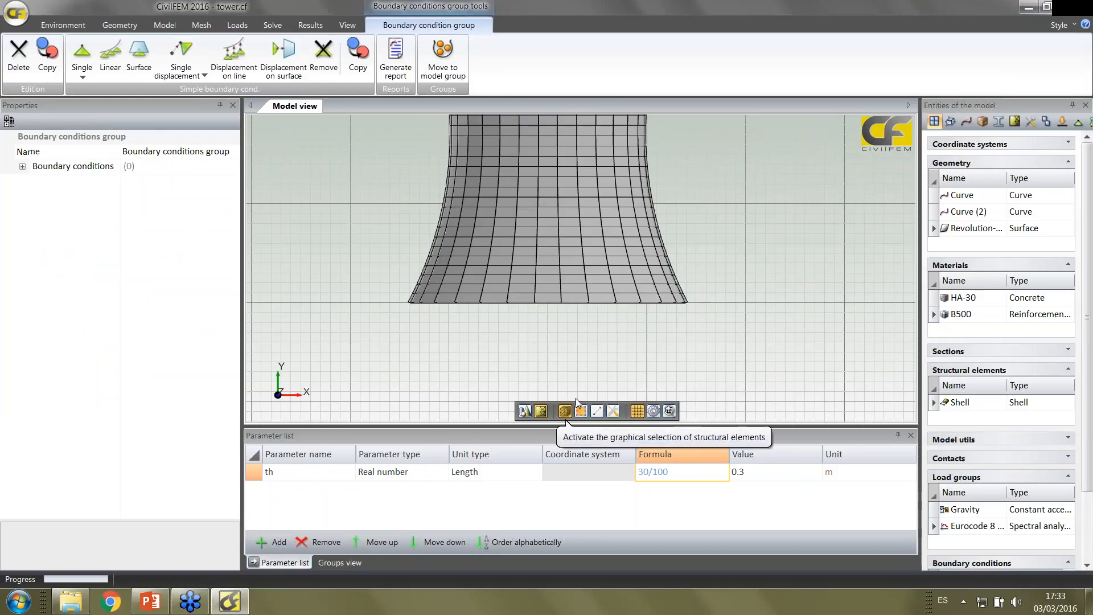
pyautogui.click(614, 212)
pyautogui.click(581, 411)
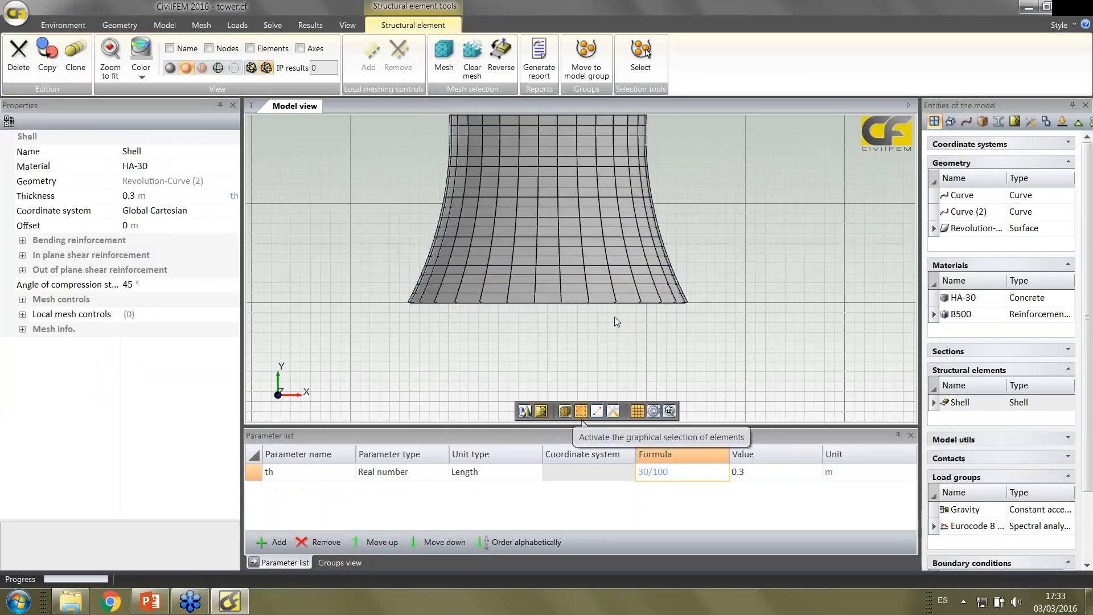
pyautogui.moveTo(744, 273); pyautogui.dragTo(583, 168)
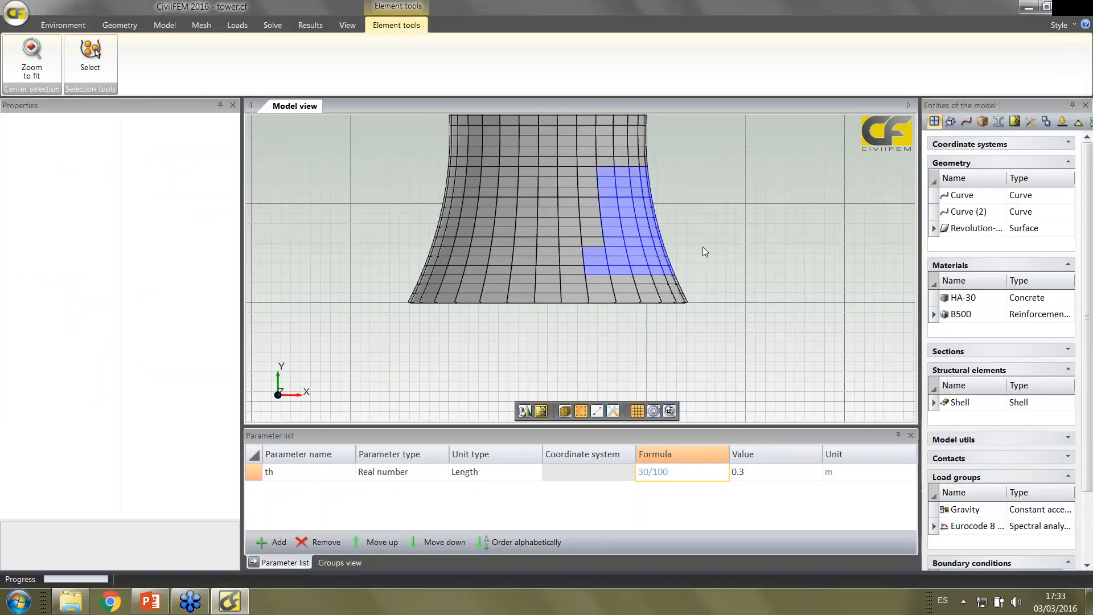
# Switch to graphical selection of nodes and window-select the ring of nodes along the tower's base edge
pyautogui.moveTo(712, 251); pyautogui.dragTo(710, 265, button='middle')
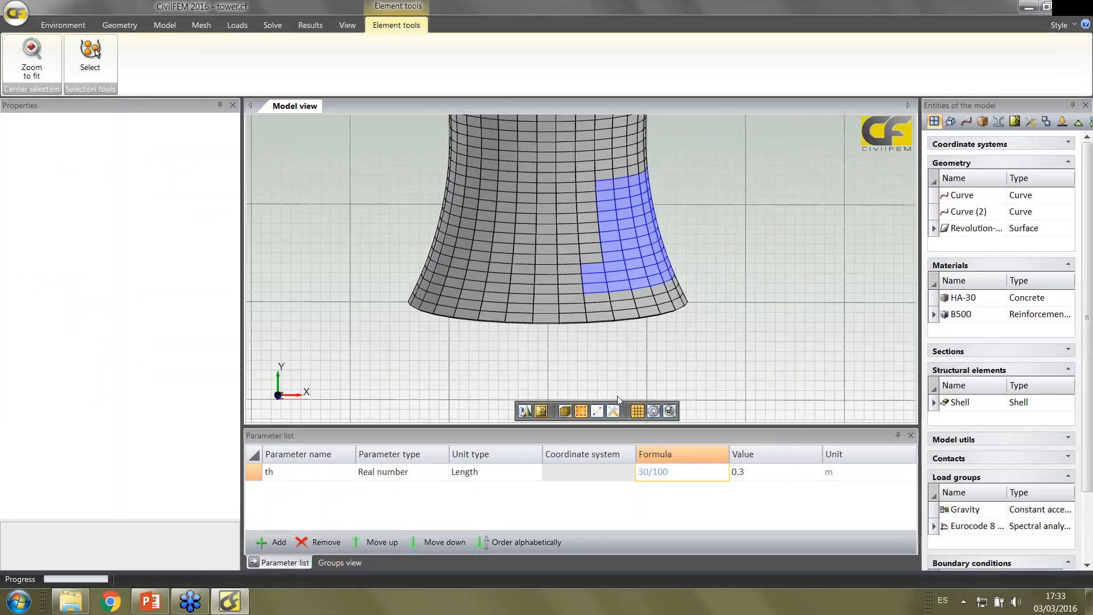
pyautogui.click(597, 411)
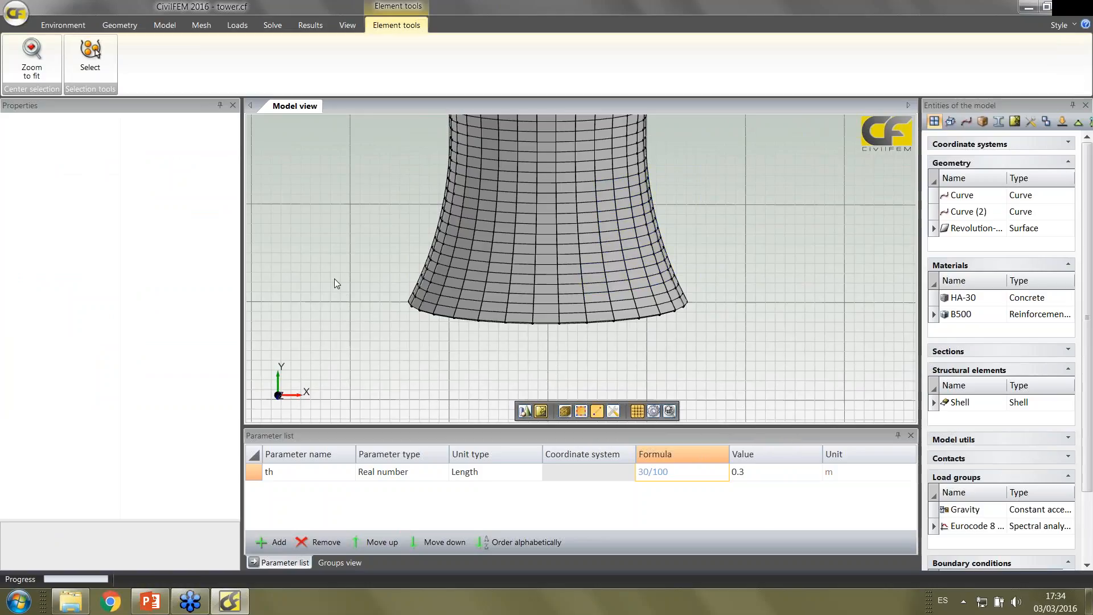
pyautogui.moveTo(335, 279); pyautogui.dragTo(339, 303, button='middle')
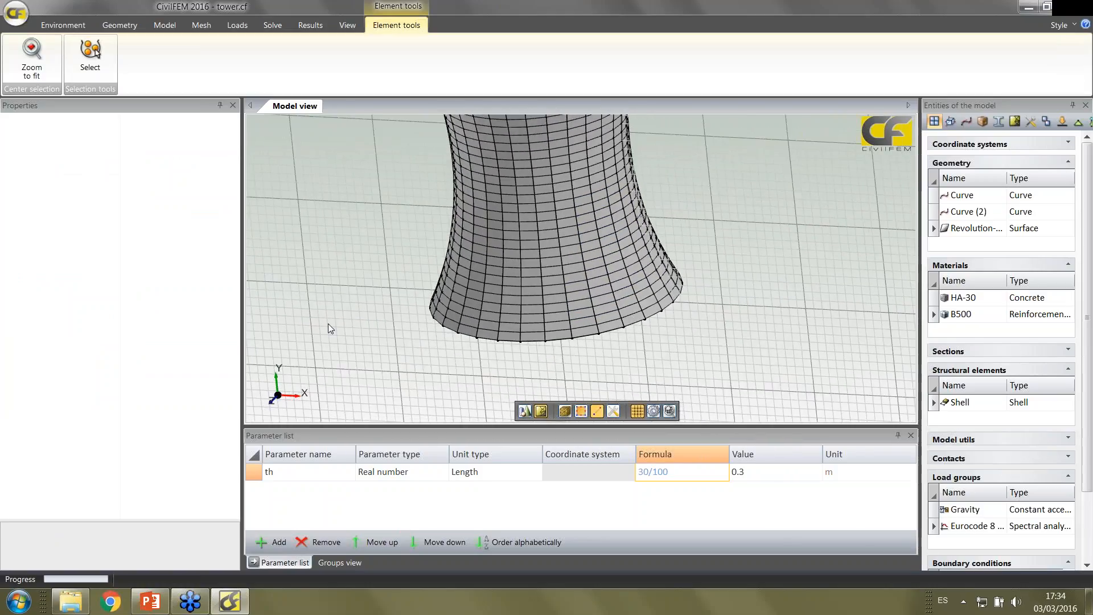
pyautogui.click(271, 403)
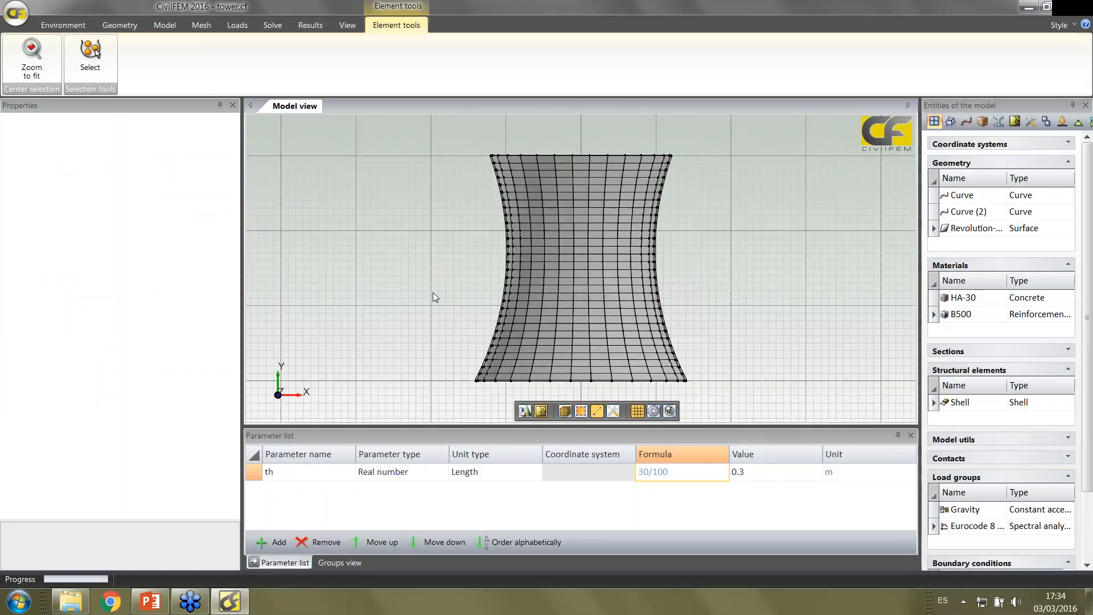
pyautogui.scroll(5, 433, 292)
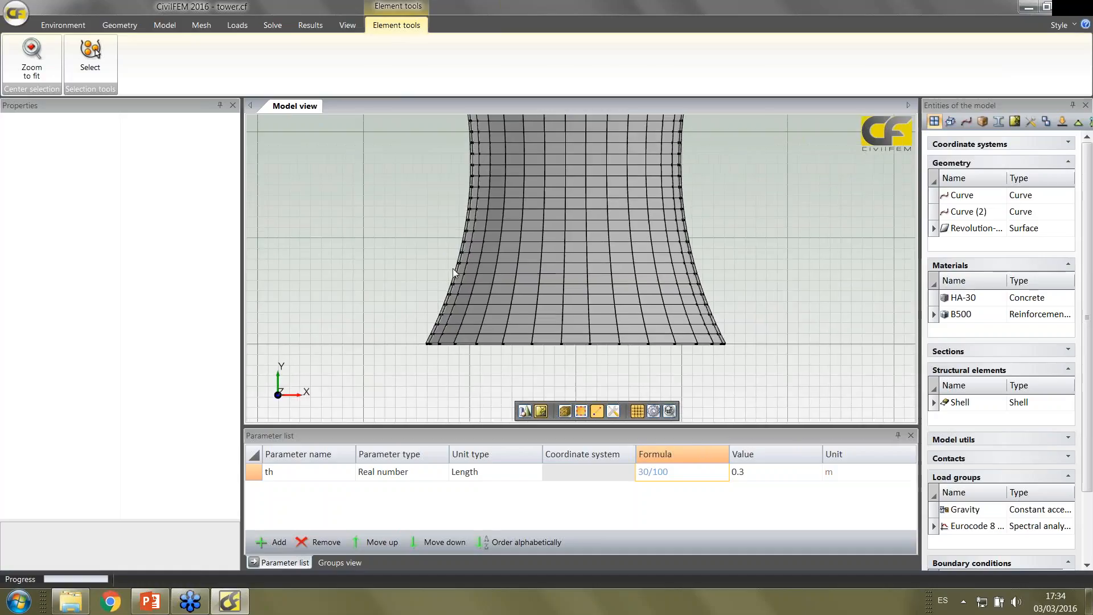
pyautogui.scroll(1, 453, 268)
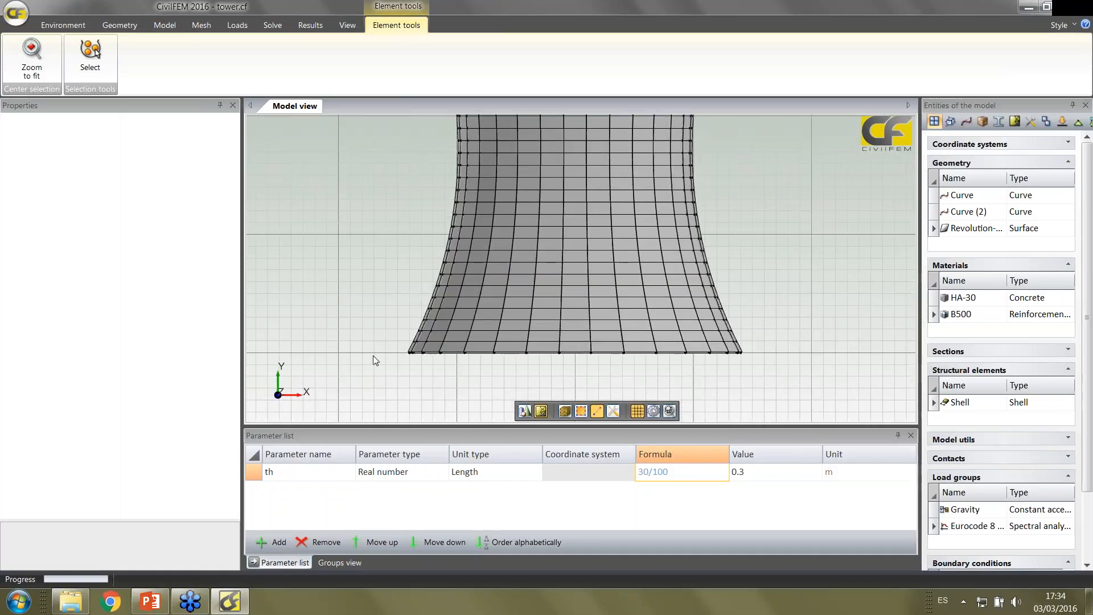
pyautogui.moveTo(374, 347); pyautogui.dragTo(378, 320, button='middle')
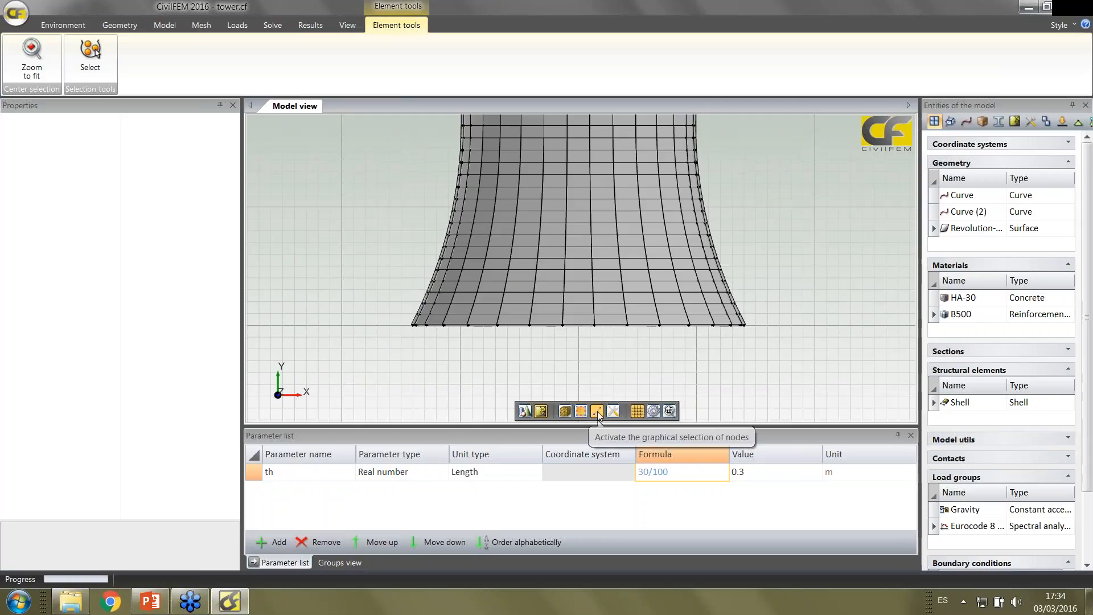
pyautogui.click(793, 361)
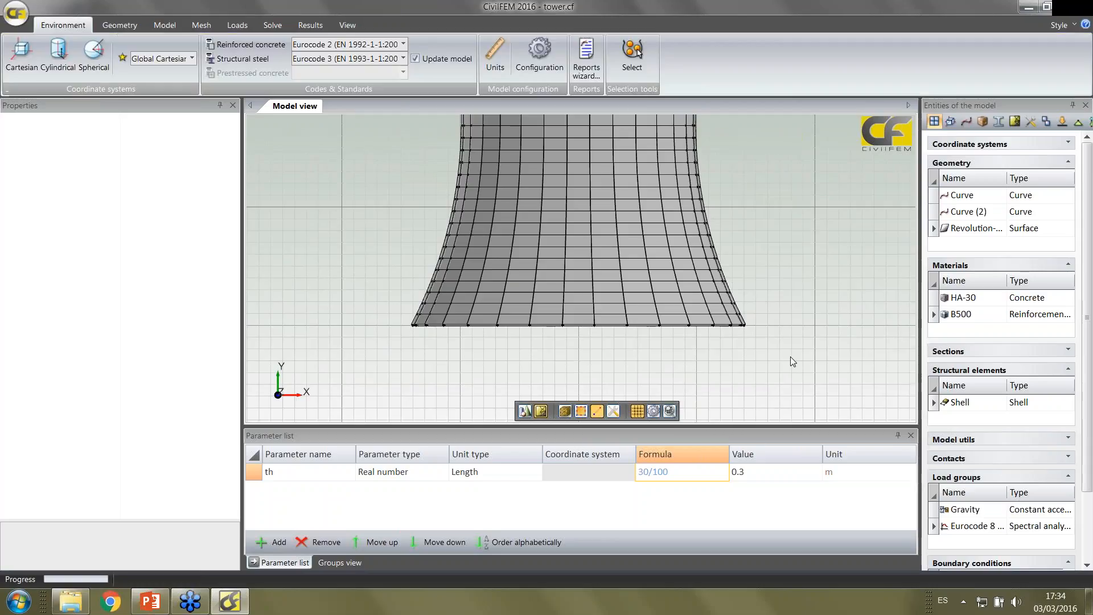
pyautogui.moveTo(792, 356); pyautogui.dragTo(385, 320)
pyautogui.moveTo(382, 297)
pyautogui.mouseDown(button='middle')
pyautogui.moveTo(384, 282)
pyautogui.moveTo(383, 310)
pyautogui.mouseUp(button='middle')
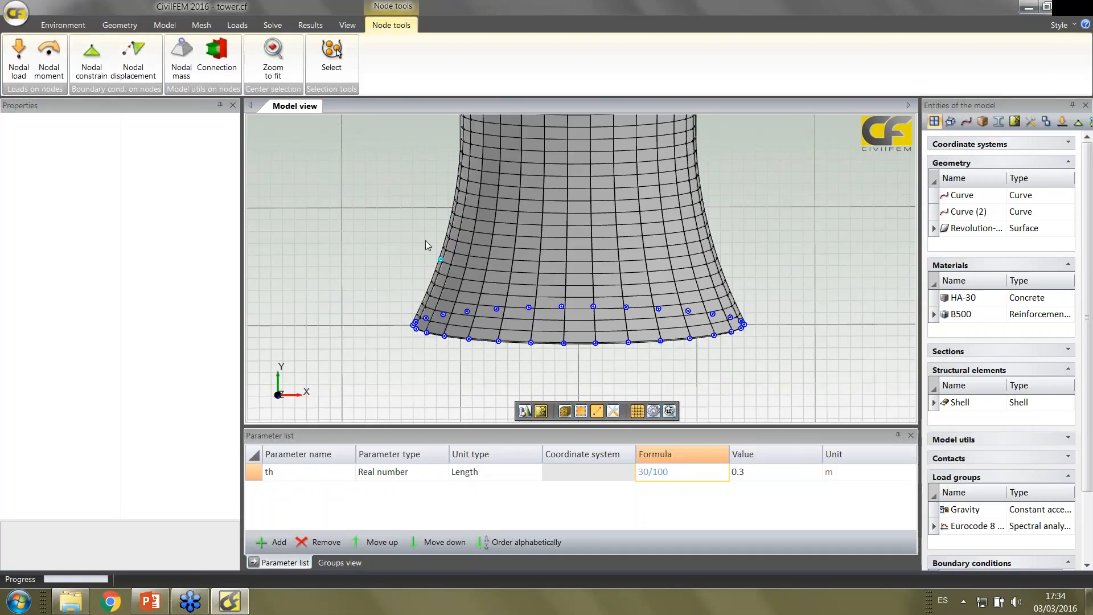
# Start a nodal constraint on the selected base nodes, constraining movement and rotation in X, Y and Z
pyautogui.click(100, 59)
pyautogui.click(130, 164)
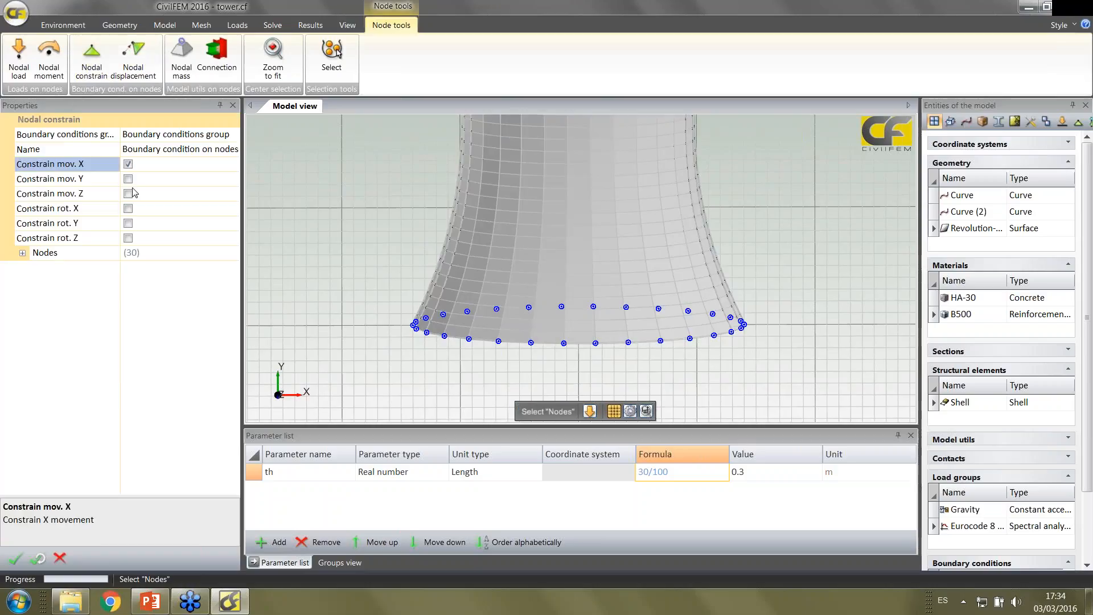
pyautogui.click(129, 179)
pyautogui.click(128, 194)
pyautogui.click(128, 208)
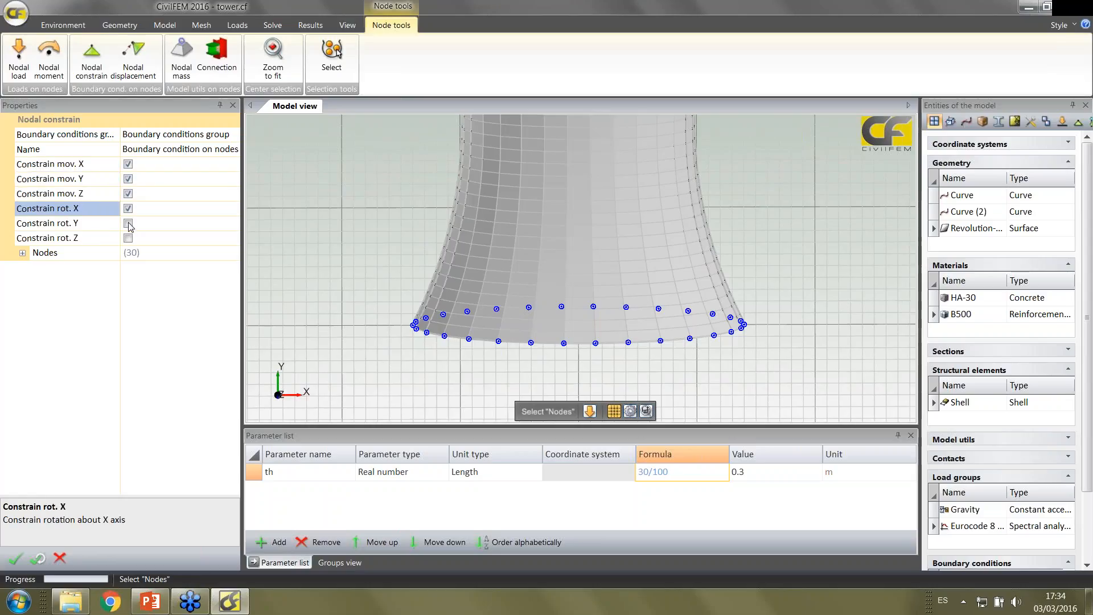
pyautogui.click(128, 224)
pyautogui.click(128, 238)
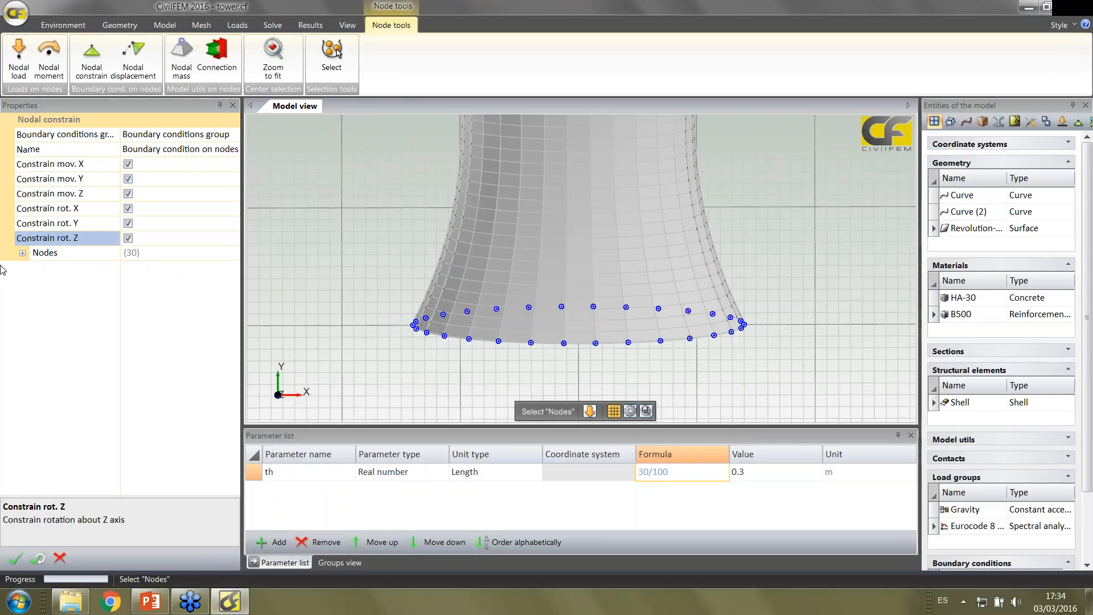
# Review the list of nodes included in the nodal constraint, and accept the constraint
pyautogui.click(24, 253)
pyautogui.scroll(-5, 165, 331)
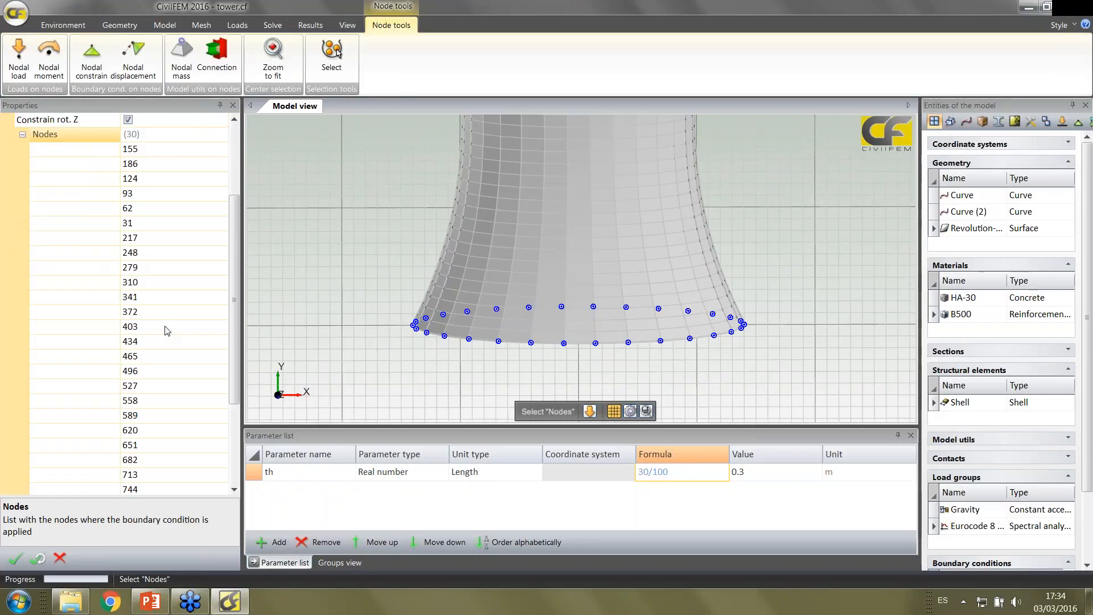
pyautogui.scroll(3, 166, 326)
pyautogui.scroll(3, 167, 325)
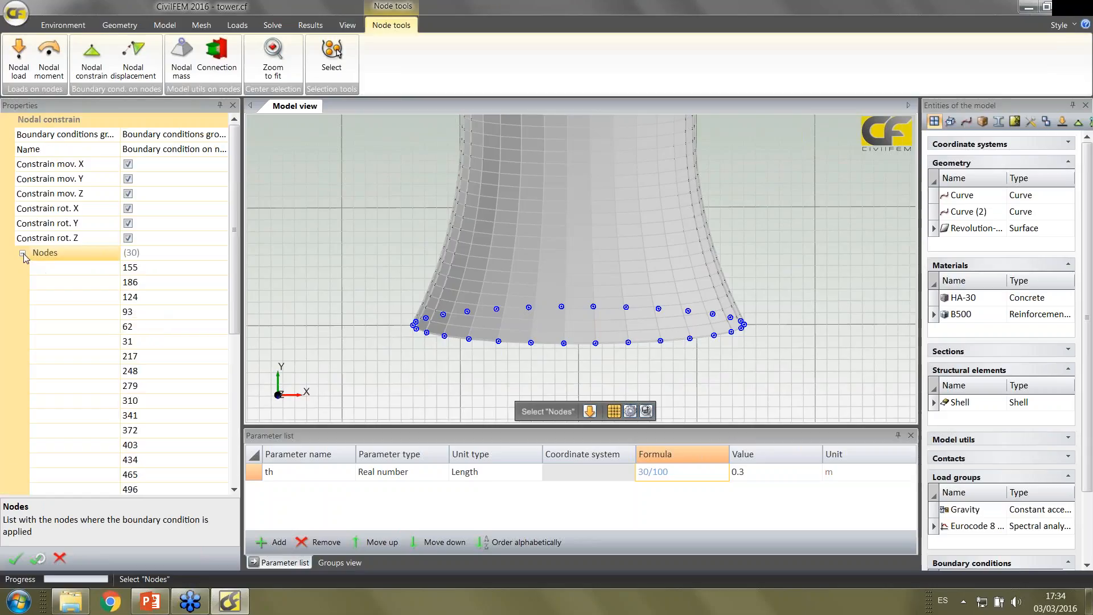
pyautogui.click(23, 254)
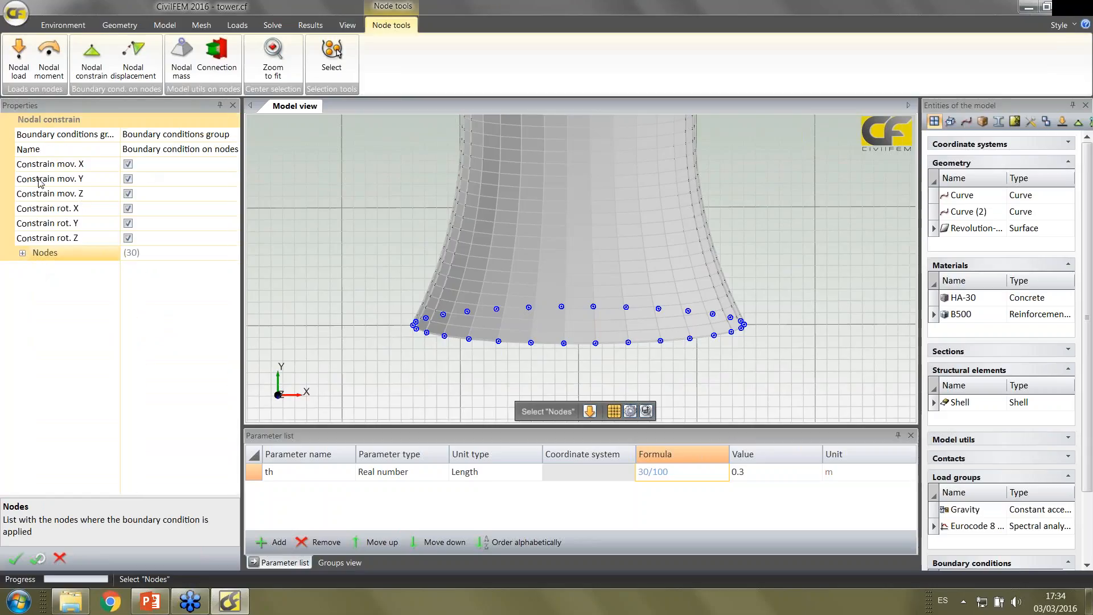
pyautogui.click(15, 559)
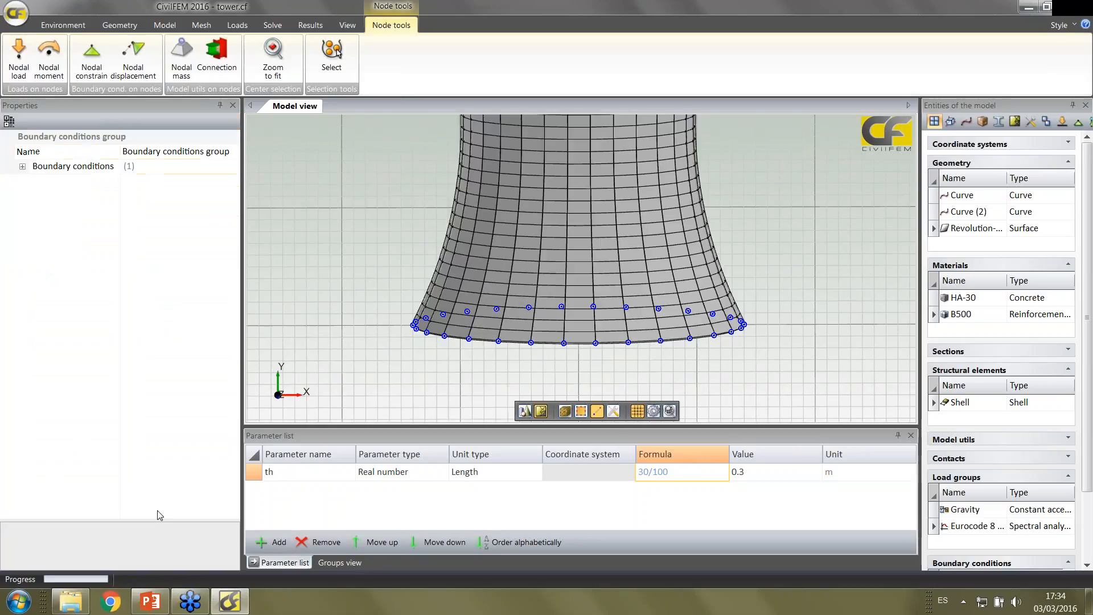
# Examine the boundary condition settings contained in the boundary conditions group
pyautogui.click(366, 259)
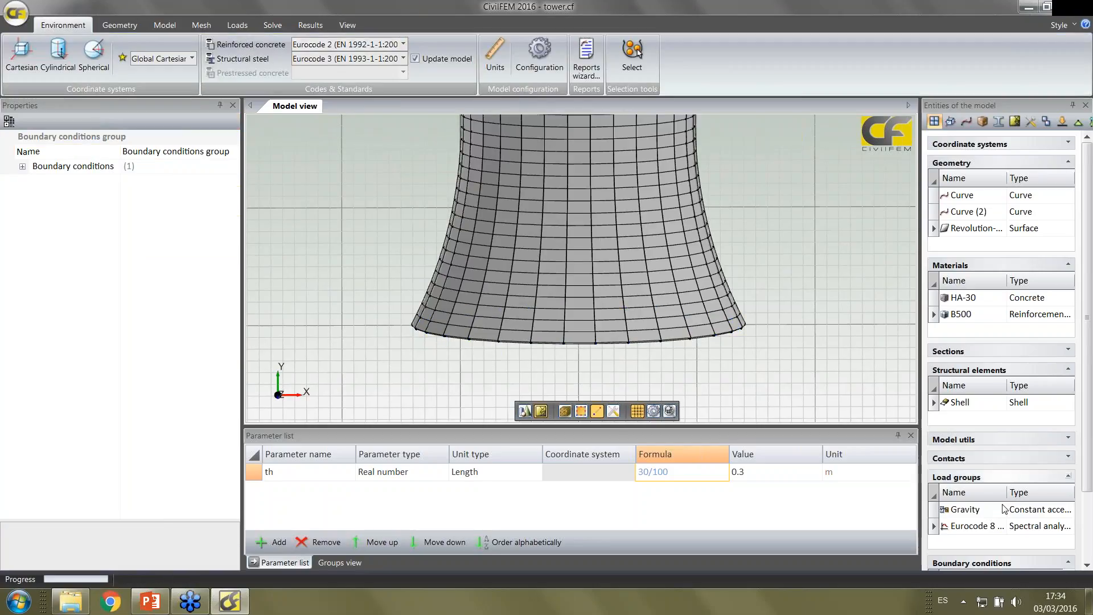
pyautogui.scroll(-3, 1031, 495)
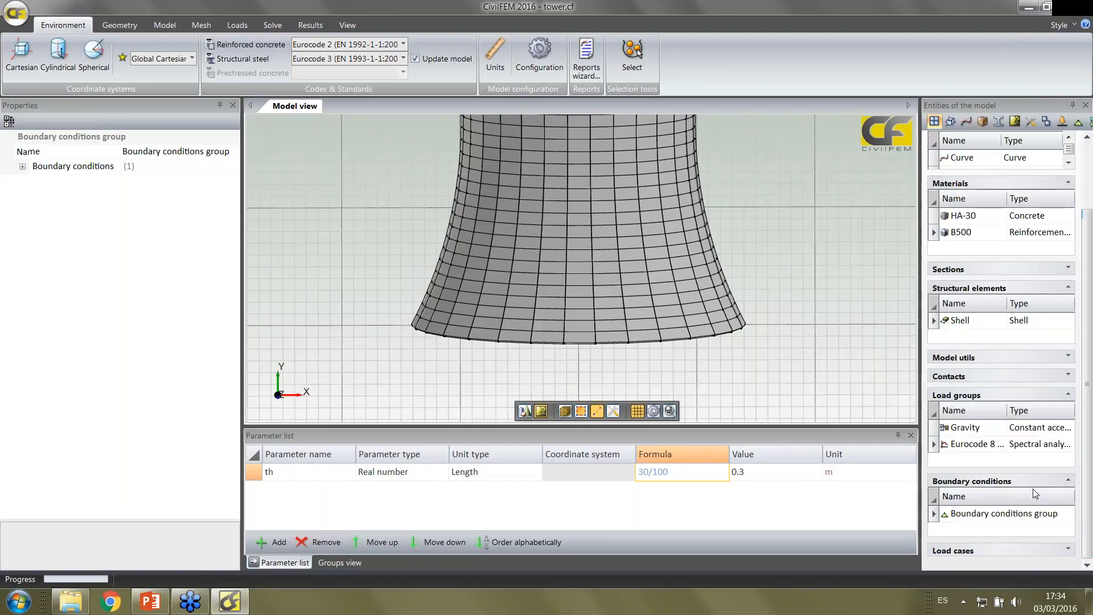
pyautogui.click(1022, 515)
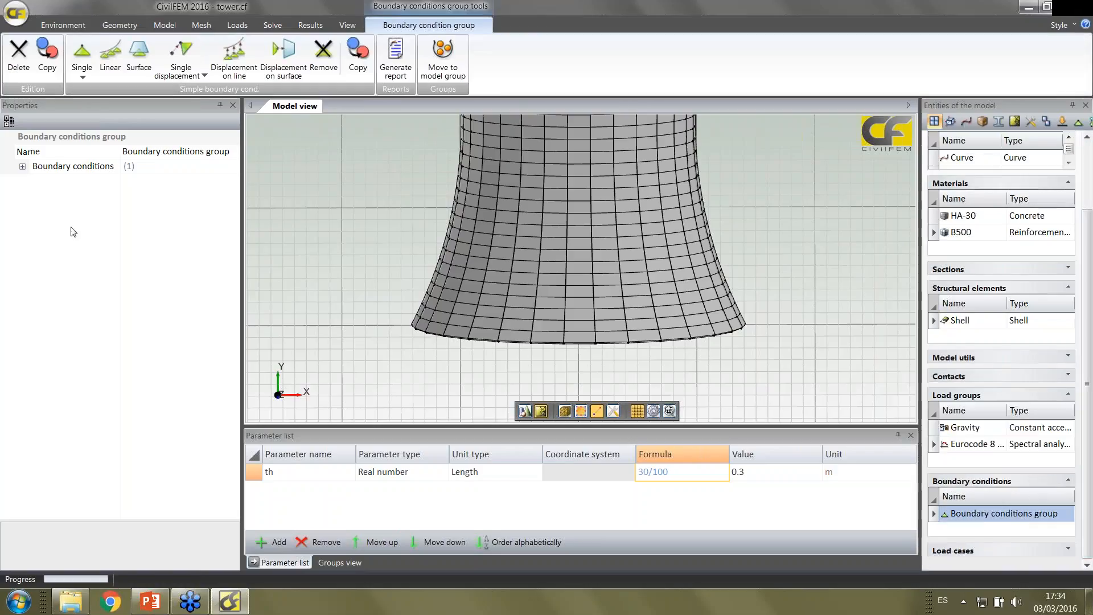
pyautogui.click(23, 166)
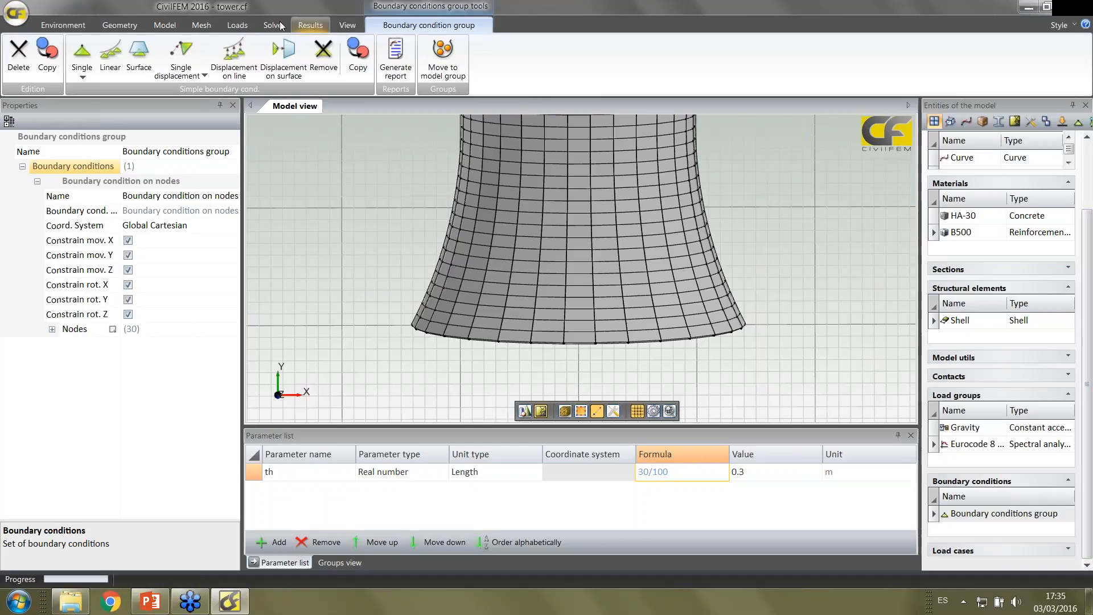
# Plot the boundary conditions group on the model with its symbols displayed on the mesh
pyautogui.click(238, 25)
pyautogui.click(354, 59)
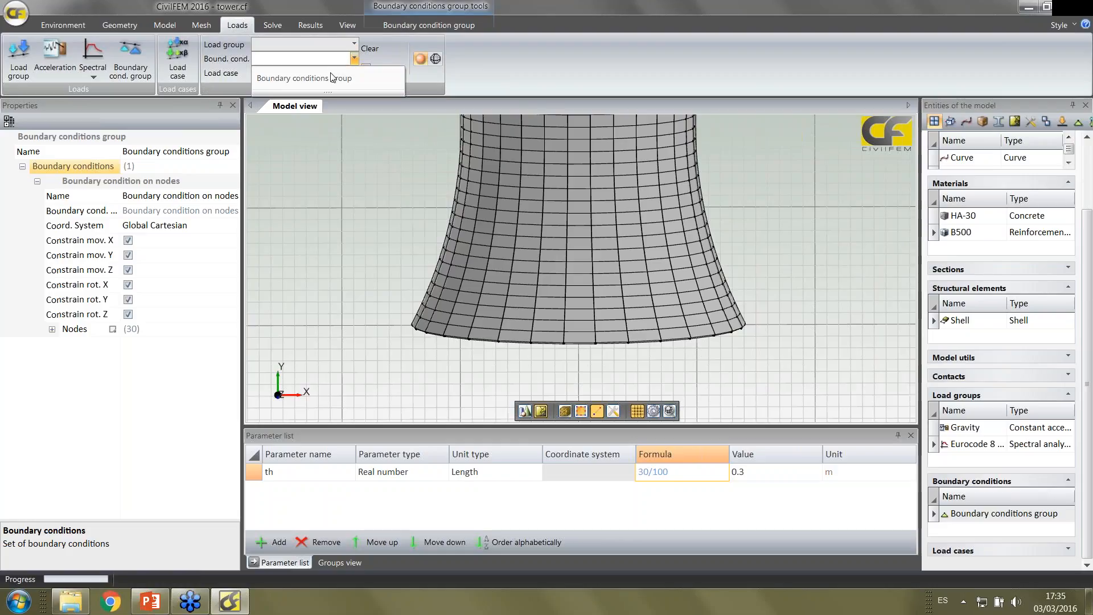
pyautogui.click(332, 78)
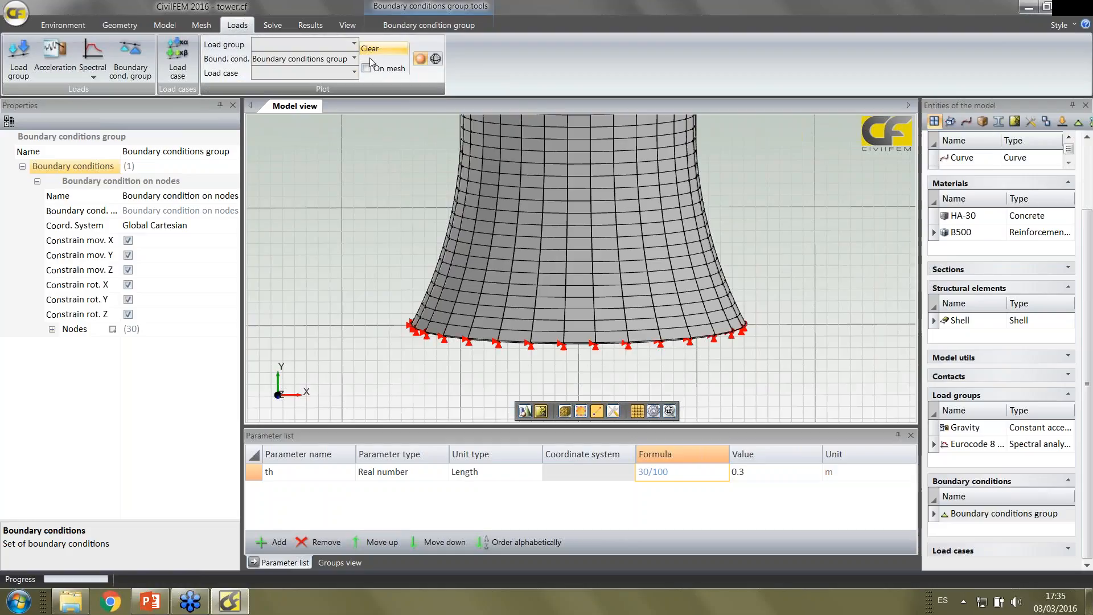
pyautogui.click(367, 68)
pyautogui.moveTo(374, 193); pyautogui.dragTo(377, 248, button='middle')
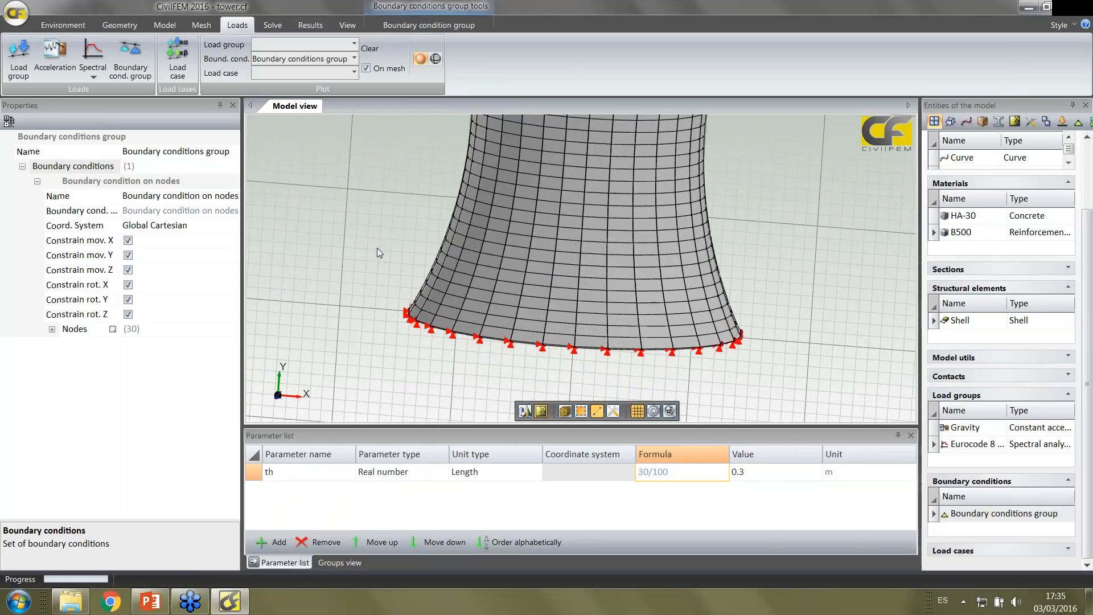
# Create a load case with the default name and add the Eurocode 8 EN 1998-1:2004 load group with factor 1.35
pyautogui.click(191, 54)
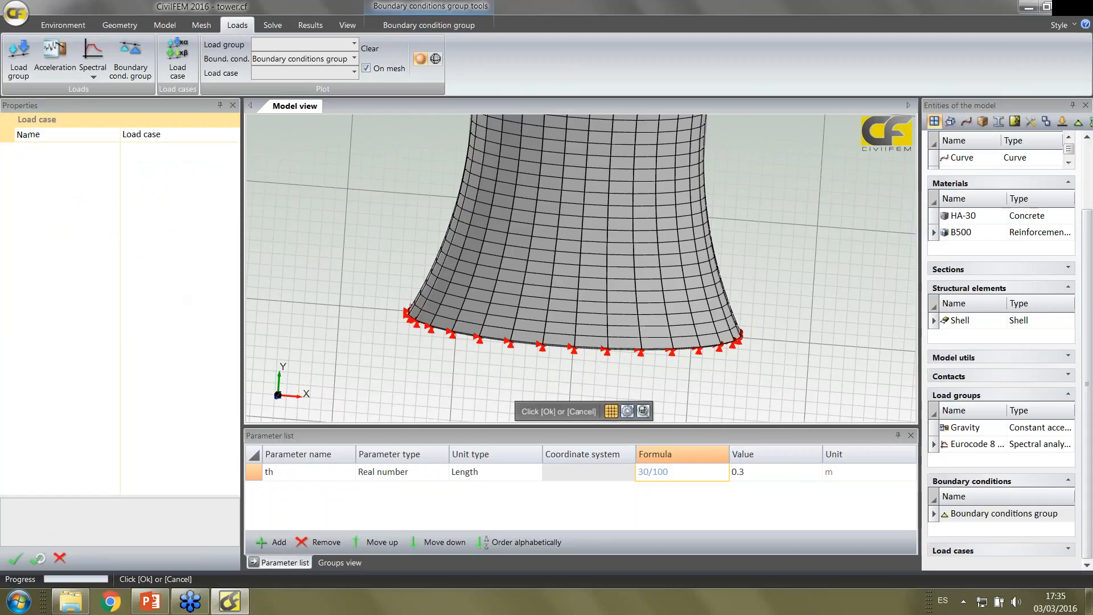
pyautogui.click(15, 558)
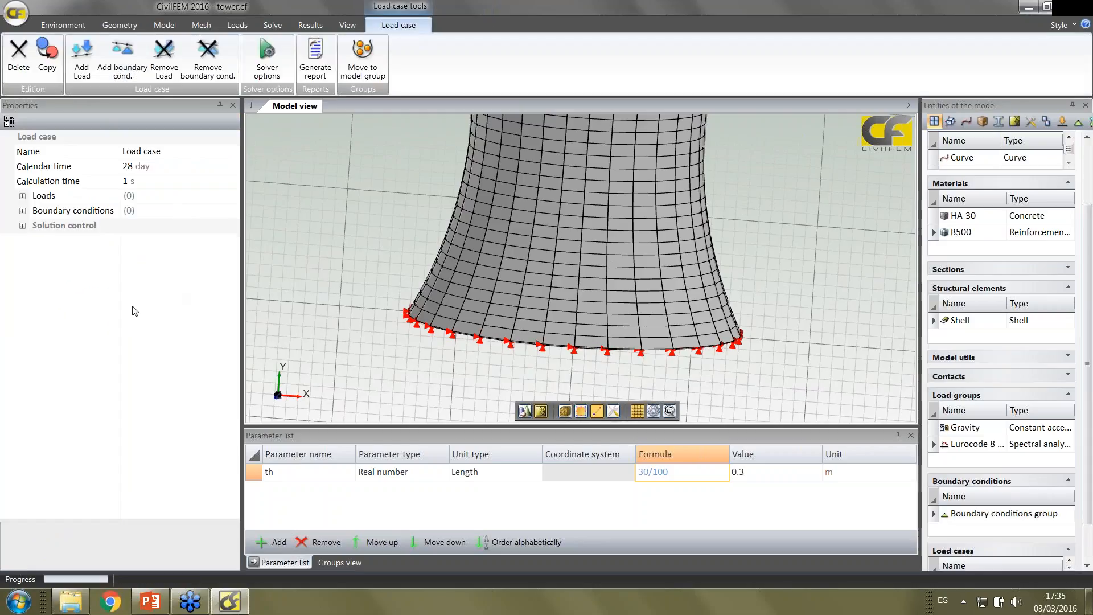
pyautogui.click(81, 57)
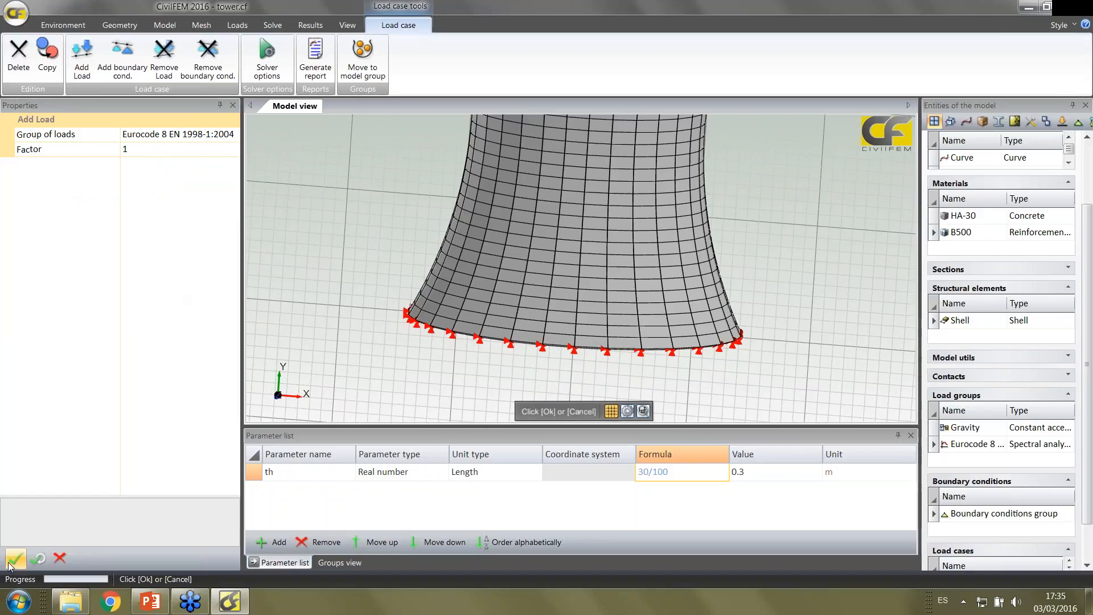
pyautogui.click(140, 151)
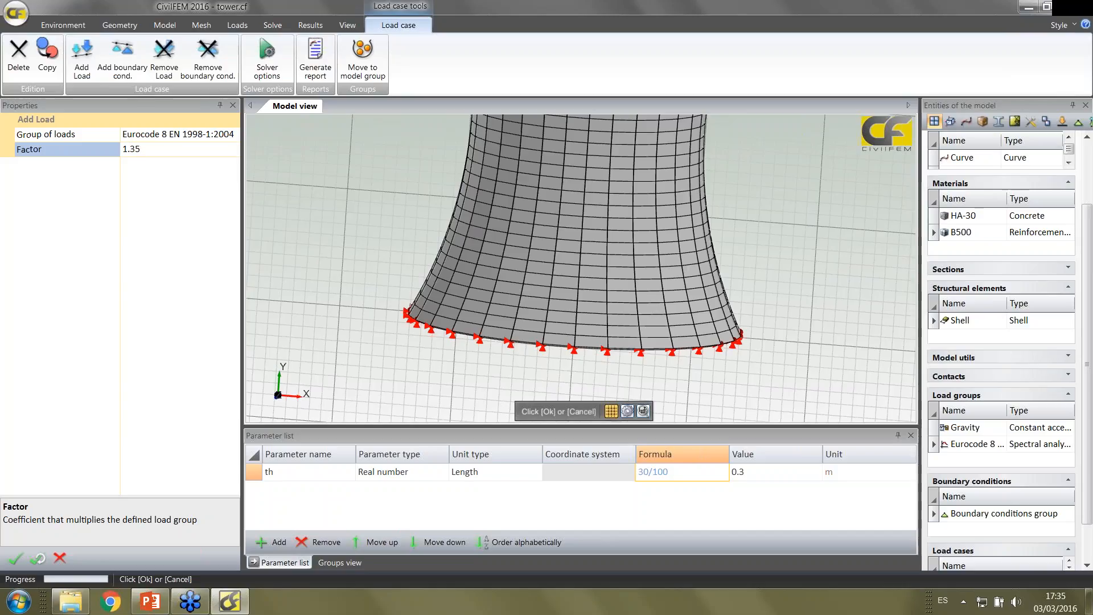
pyautogui.click(16, 566)
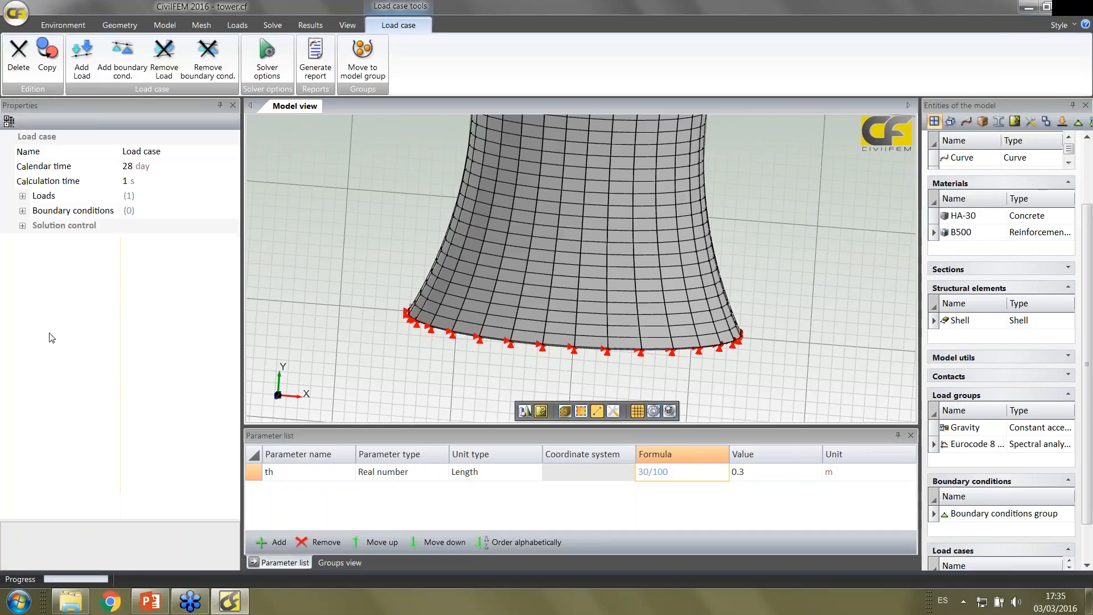
# Add the boundary conditions group to the load case and expand the case's loads and boundary conditions for review
pyautogui.click(123, 57)
pyautogui.click(15, 558)
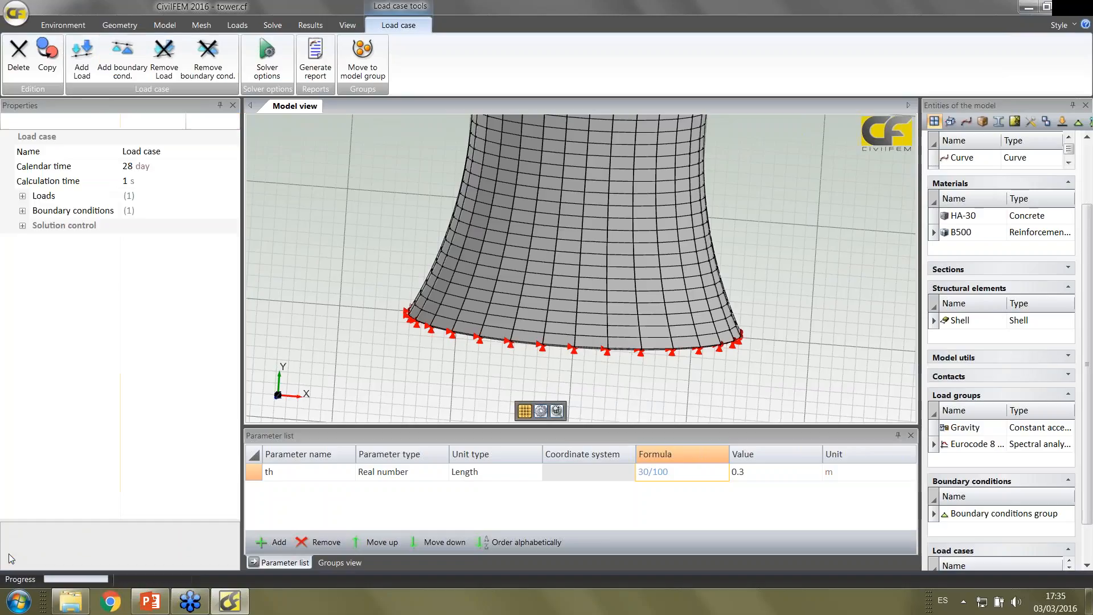
pyautogui.click(22, 196)
pyautogui.click(23, 256)
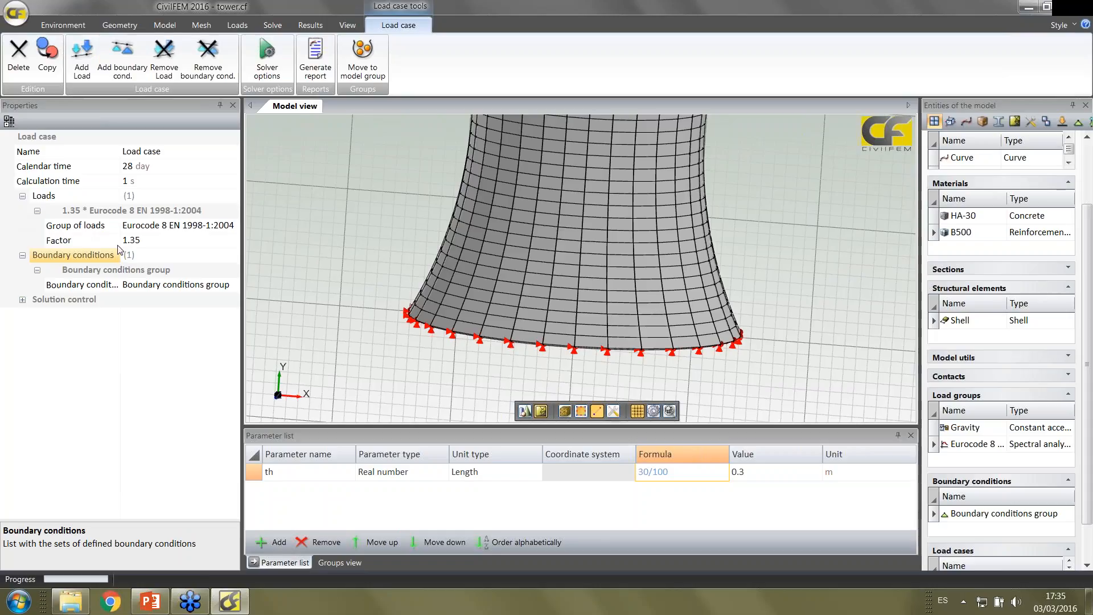
# Enable the creation of modal results in the global solution controls
pyautogui.click(404, 205)
pyautogui.scroll(-5, 403, 203)
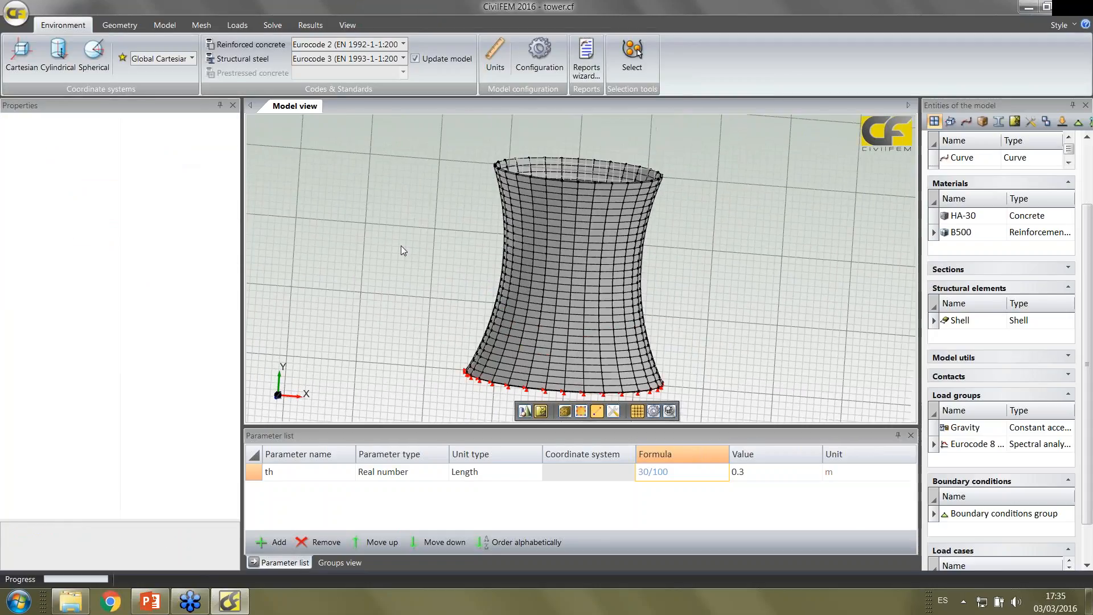
pyautogui.click(275, 25)
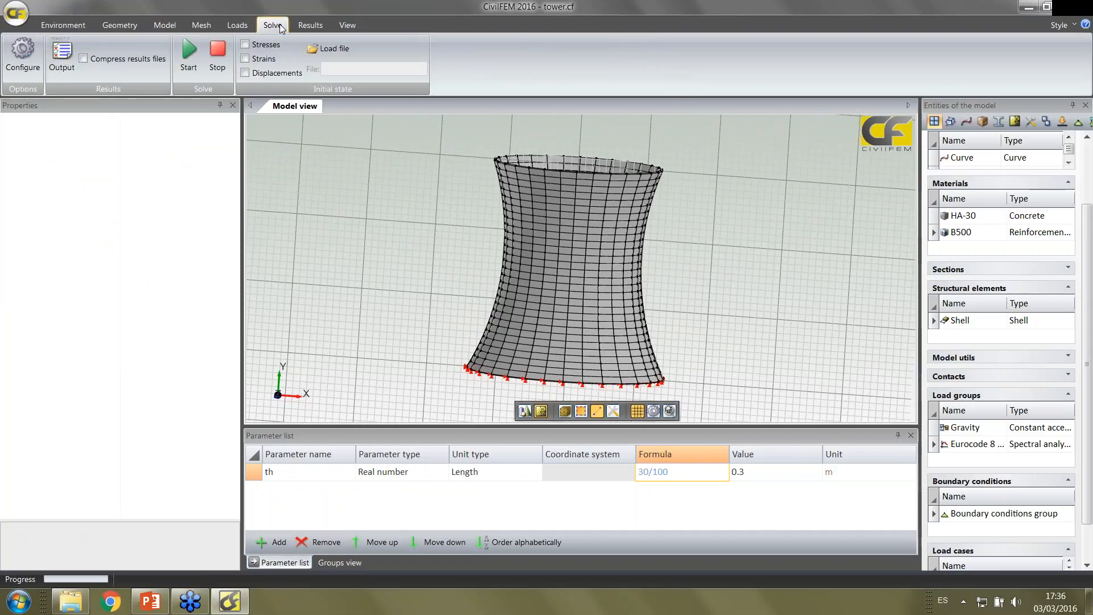
pyautogui.click(22, 53)
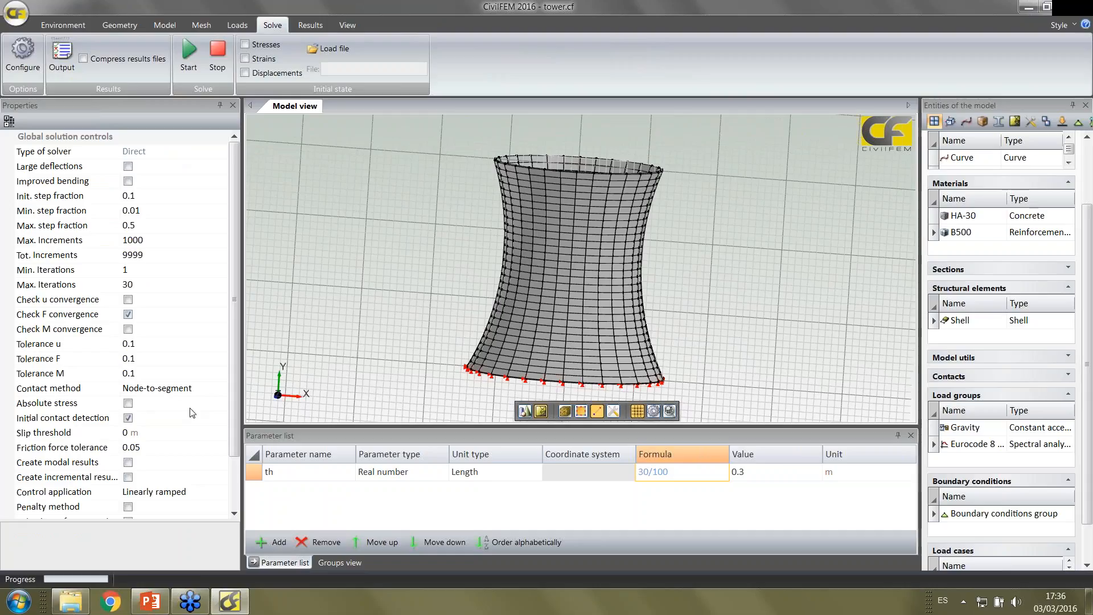
pyautogui.moveTo(236, 401); pyautogui.dragTo(237, 477)
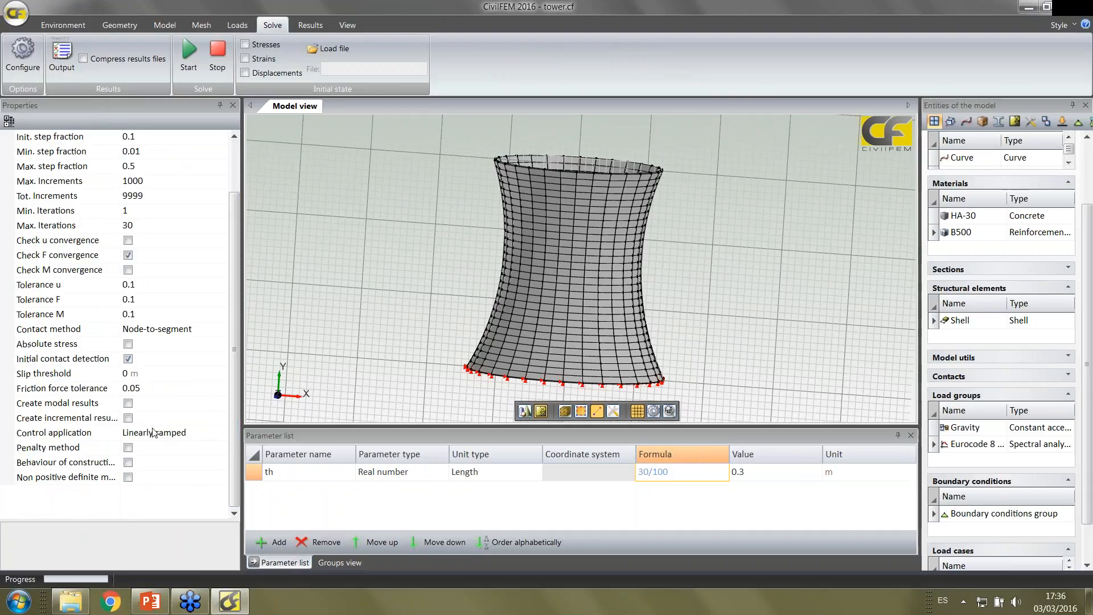
pyautogui.click(128, 404)
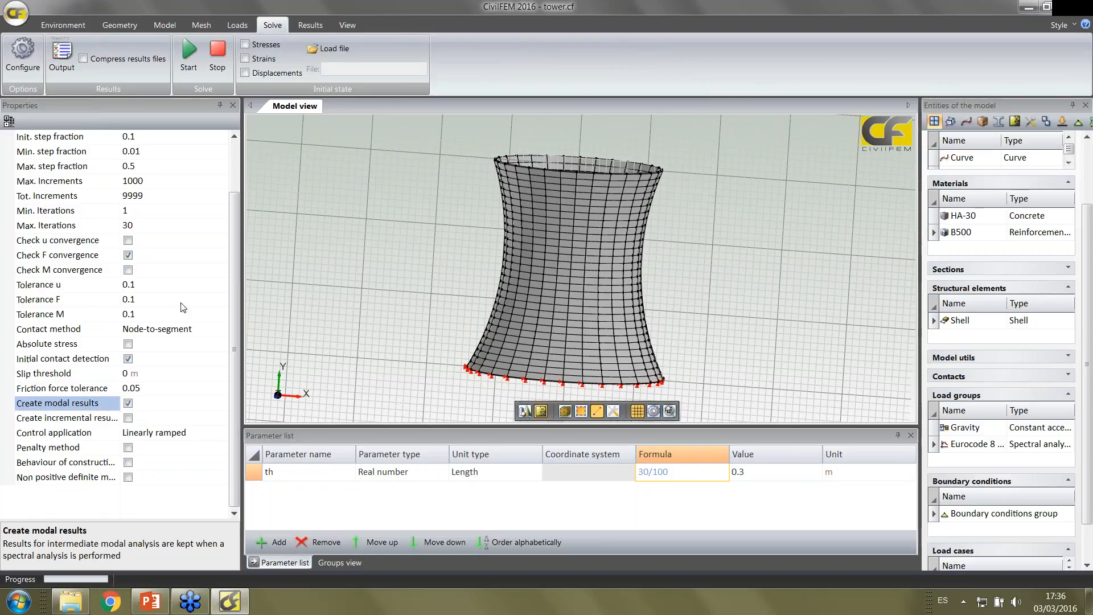
# Start solving the tower model and save the model before the run
pyautogui.moveTo(237, 275); pyautogui.dragTo(233, 230)
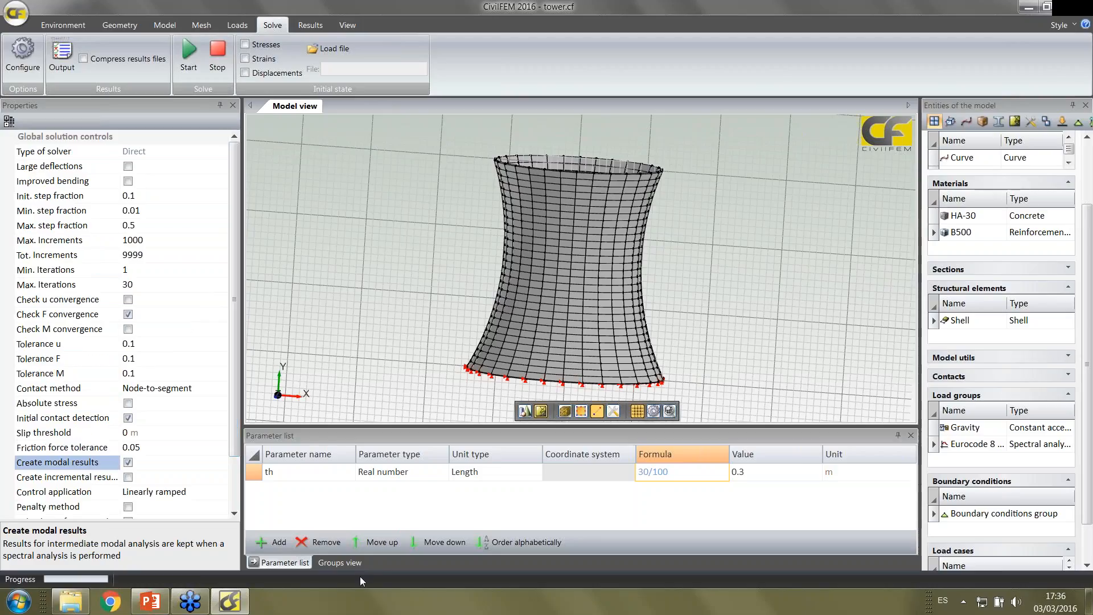
pyautogui.click(196, 48)
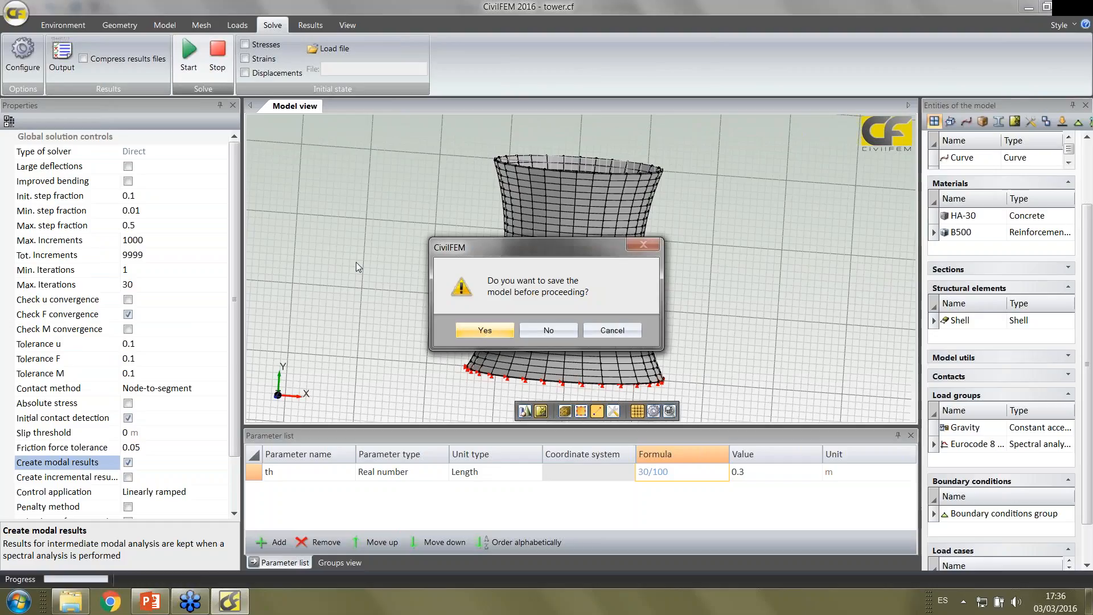
pyautogui.click(485, 330)
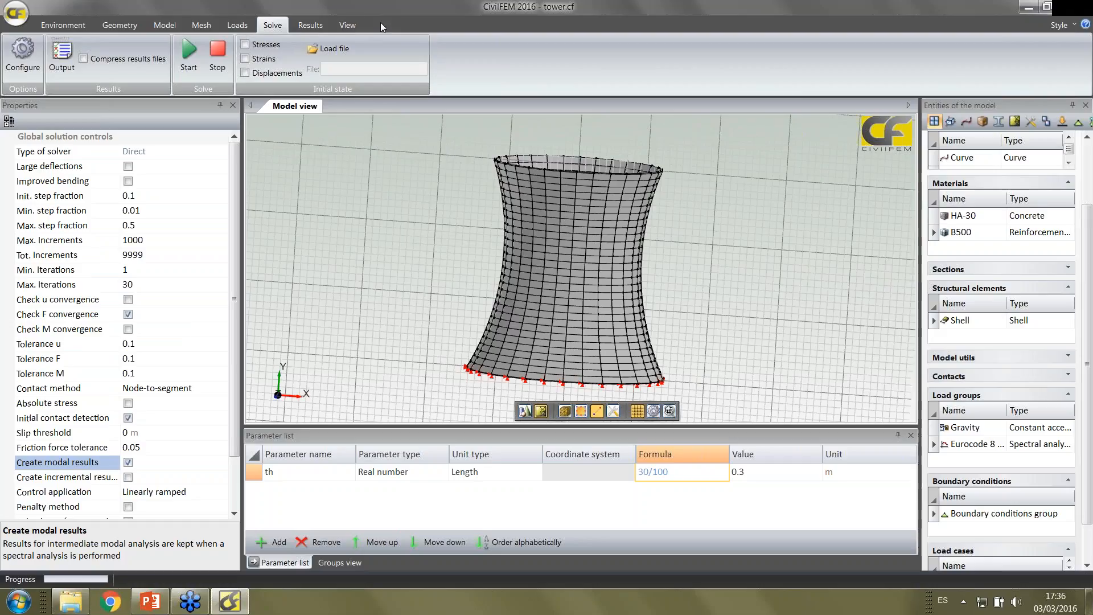
# Show the Output window and dock it together with the parameter list and groups view
pyautogui.click(343, 26)
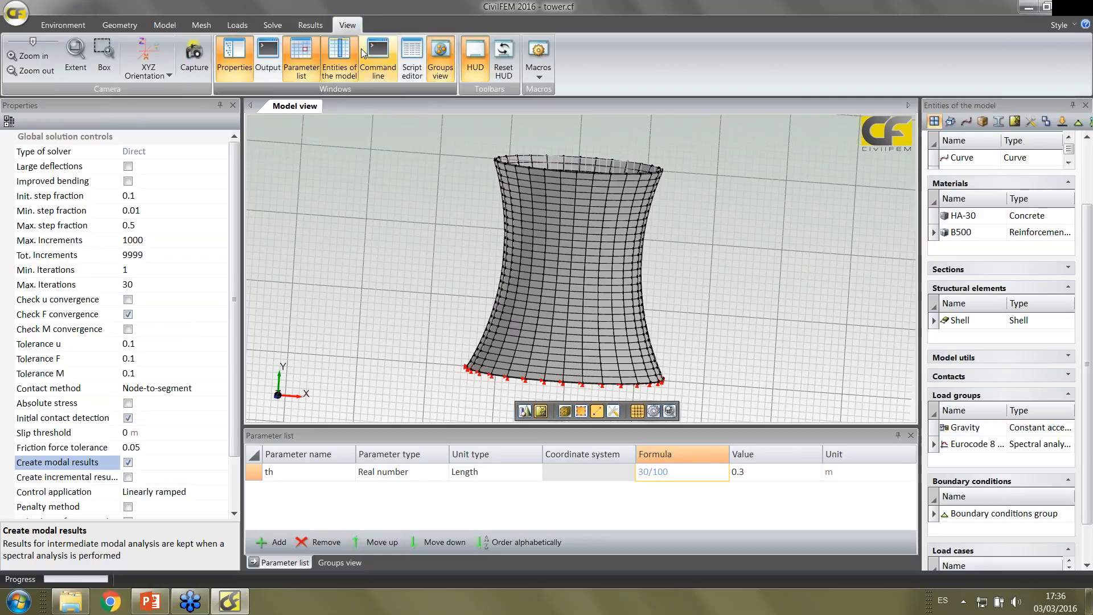
pyautogui.click(267, 57)
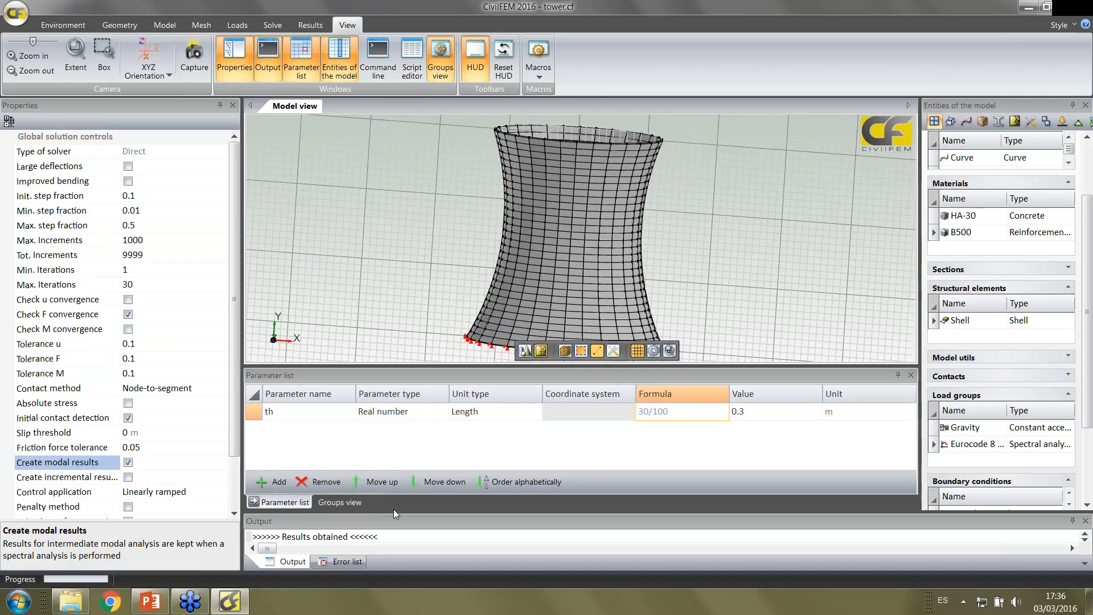
pyautogui.moveTo(394, 509); pyautogui.dragTo(384, 435)
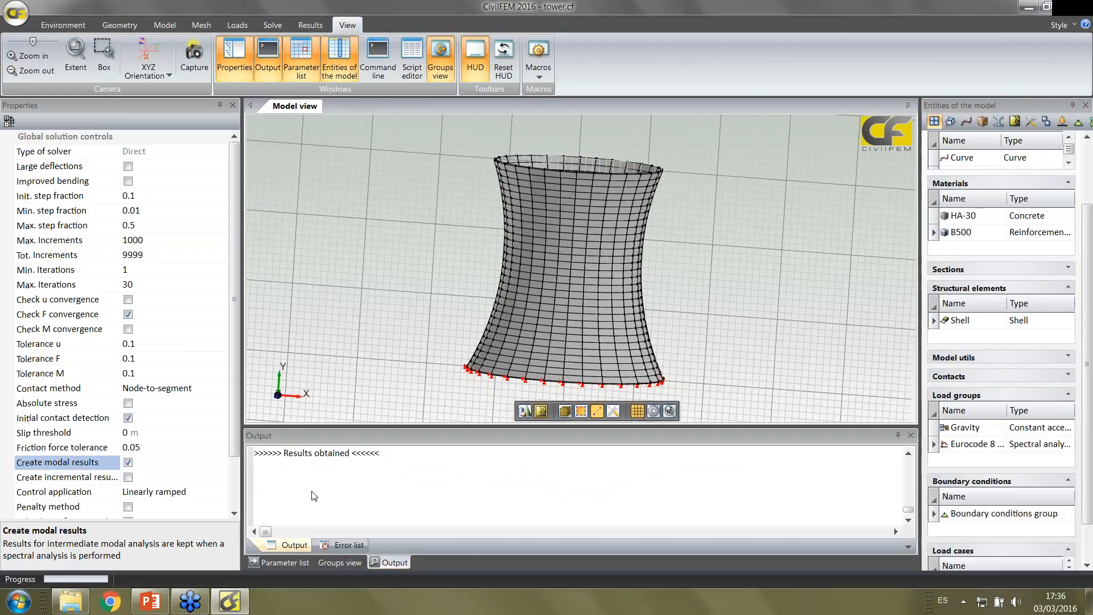
# Load the results file Load case_1.rcf and plot the X-component of displacement on the deformed tower
pyautogui.click(307, 24)
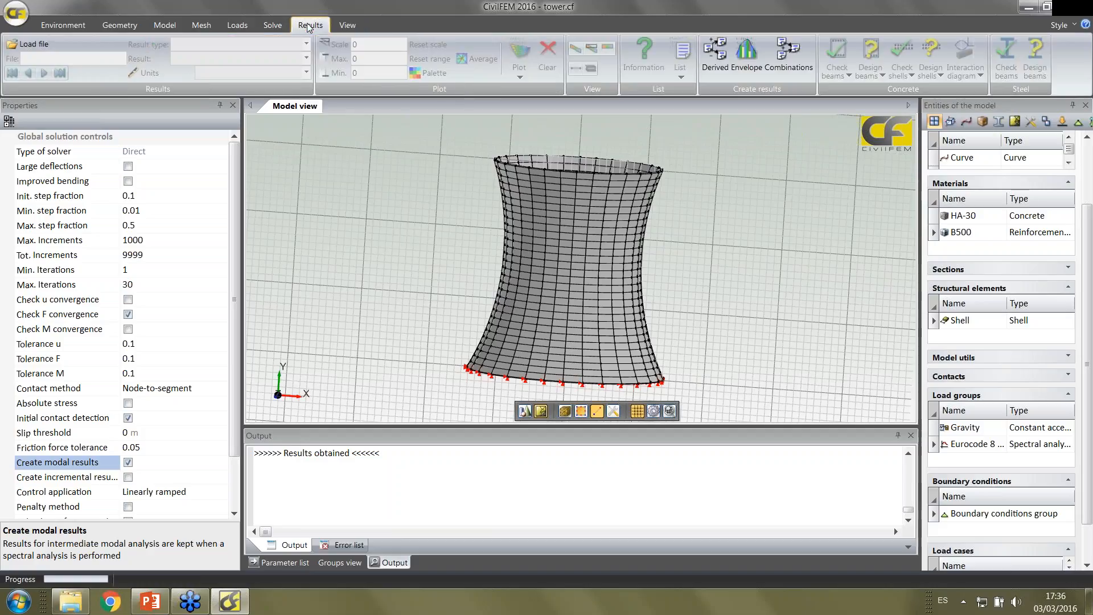
pyautogui.click(45, 46)
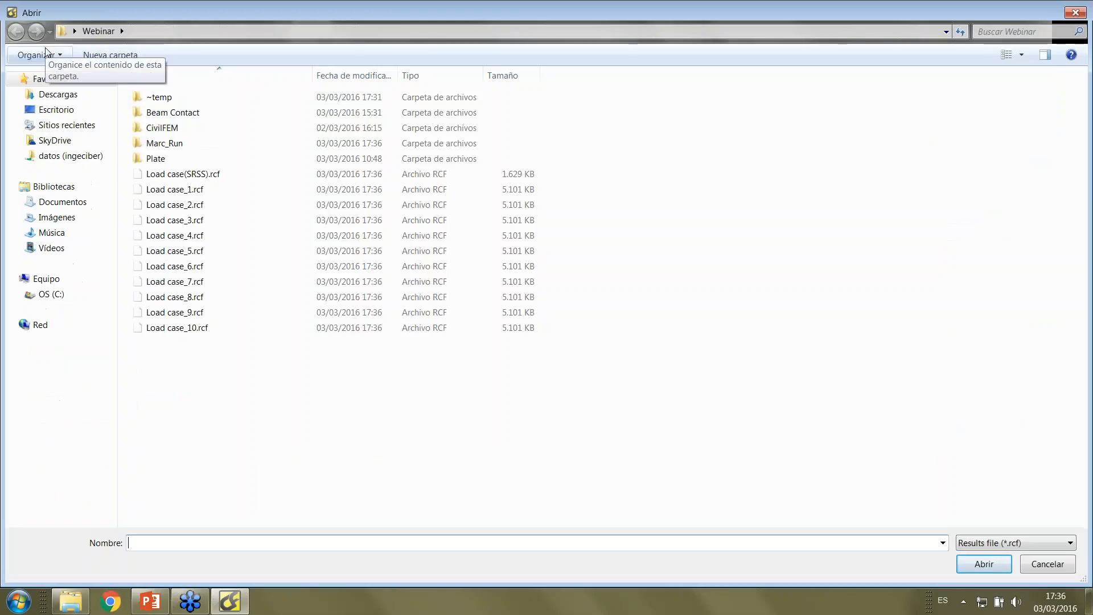
pyautogui.click(172, 190)
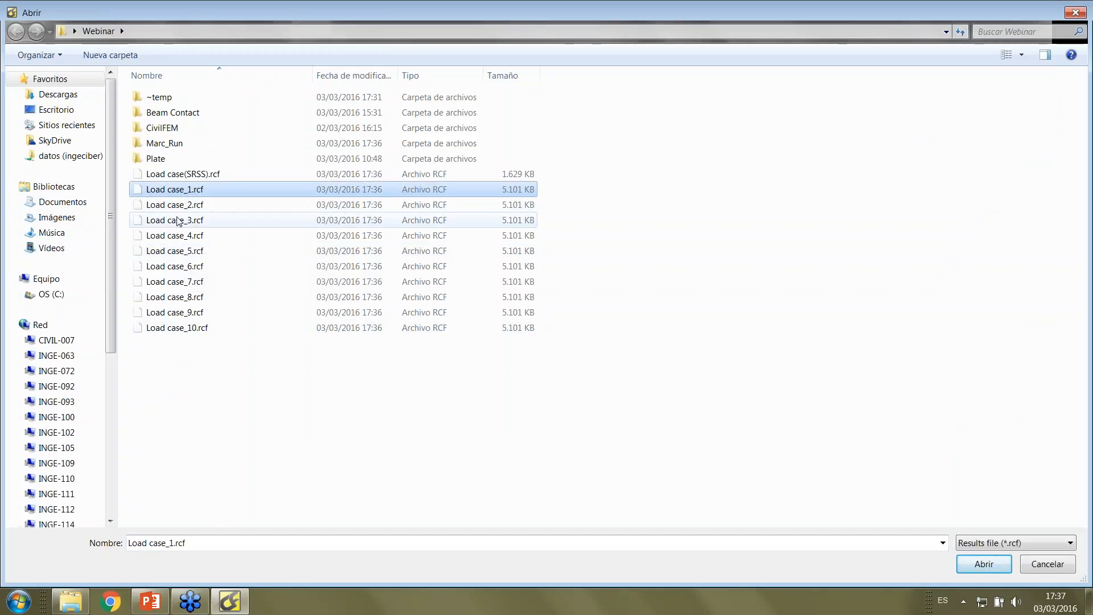
pyautogui.click(984, 563)
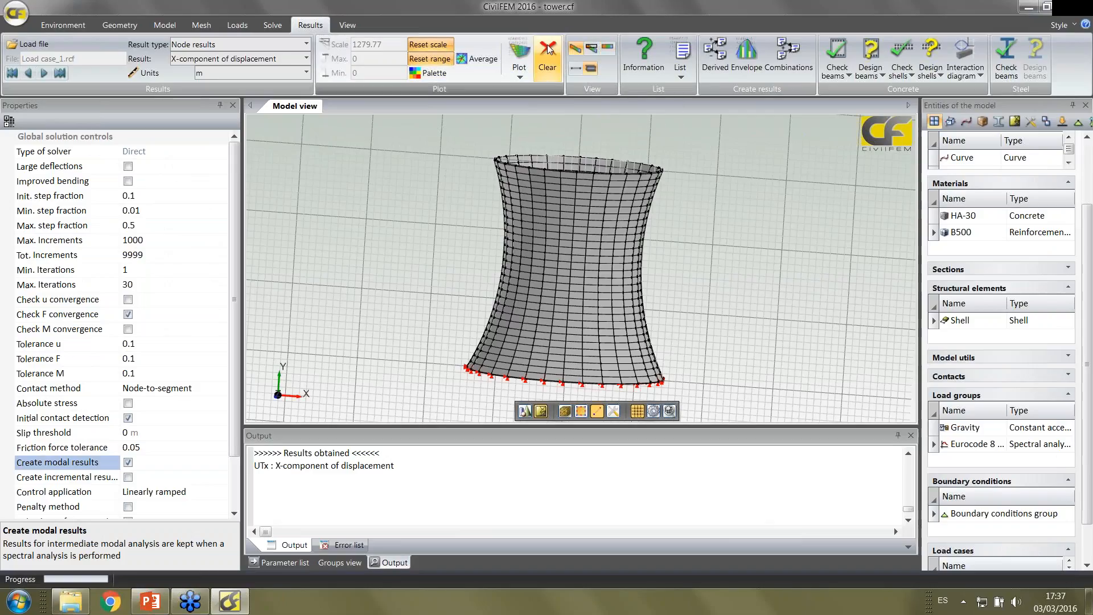
pyautogui.click(518, 55)
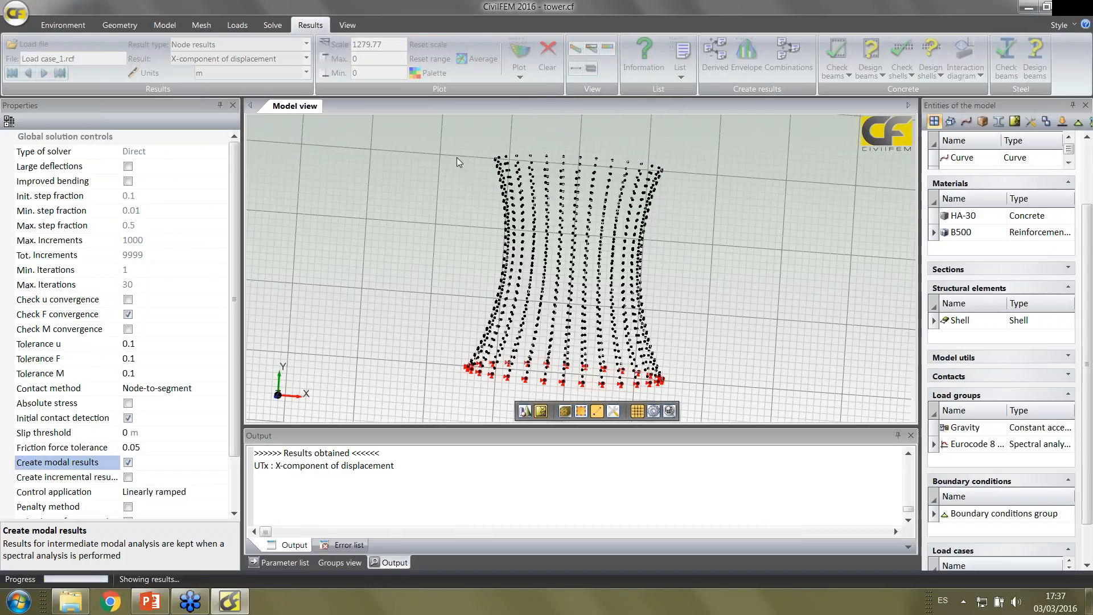
pyautogui.moveTo(445, 192); pyautogui.dragTo(446, 216, button='middle')
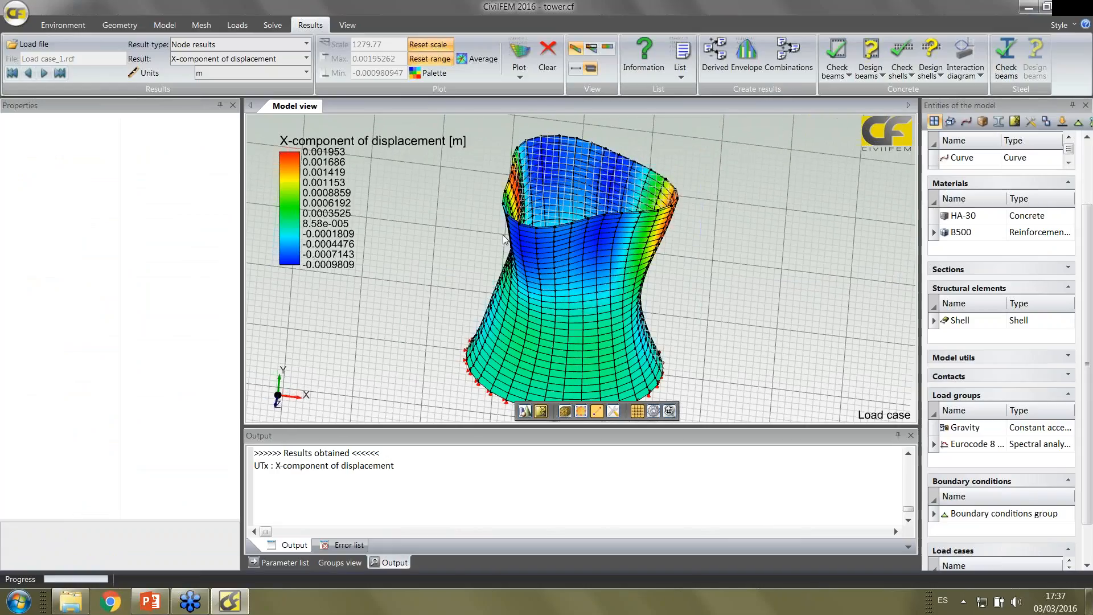
pyautogui.scroll(-2, 503, 235)
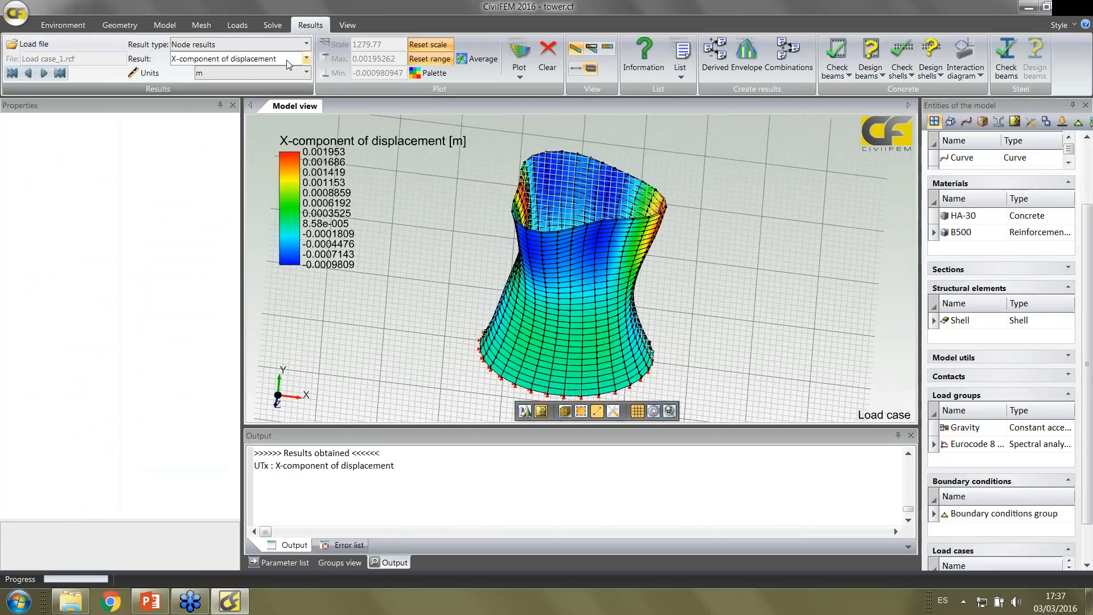
# Step through the modal displacement plots from Load case_2 to Load case_6
pyautogui.click(45, 76)
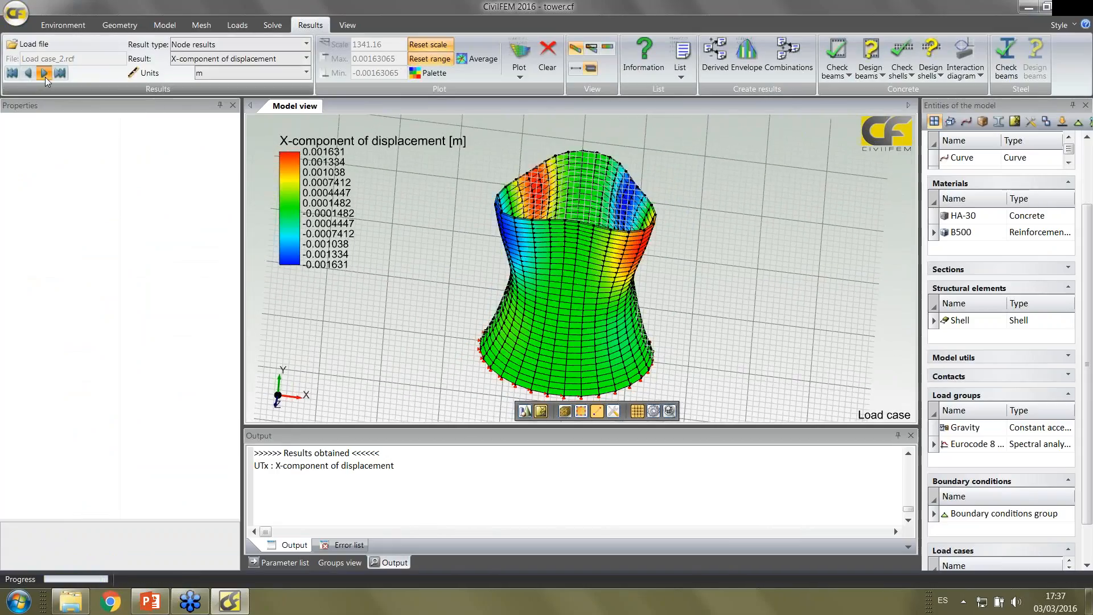
pyautogui.click(46, 77)
pyautogui.click(45, 77)
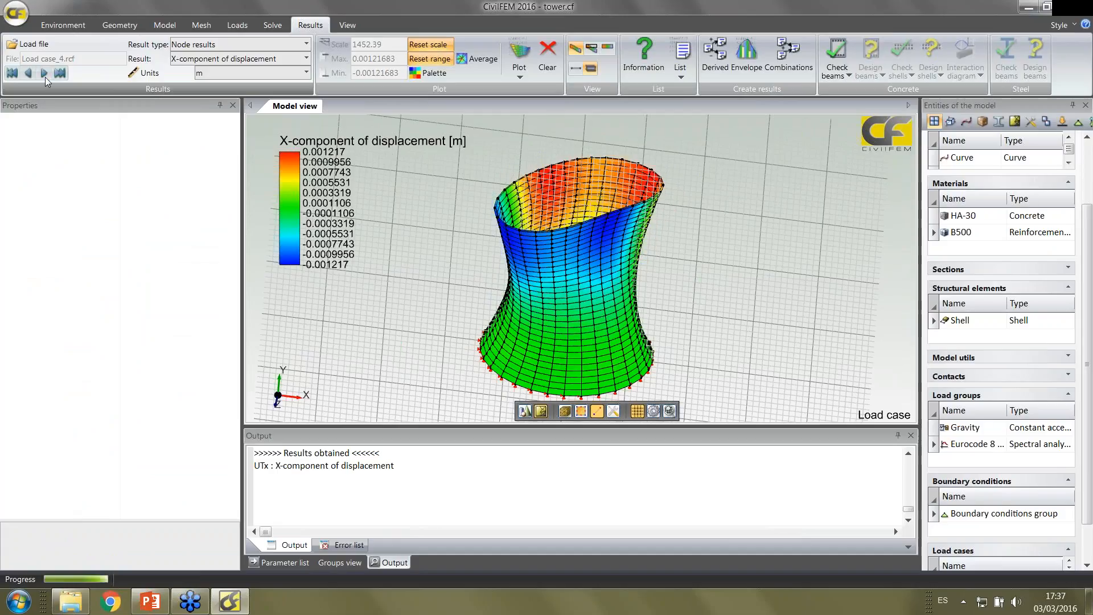
pyautogui.click(46, 77)
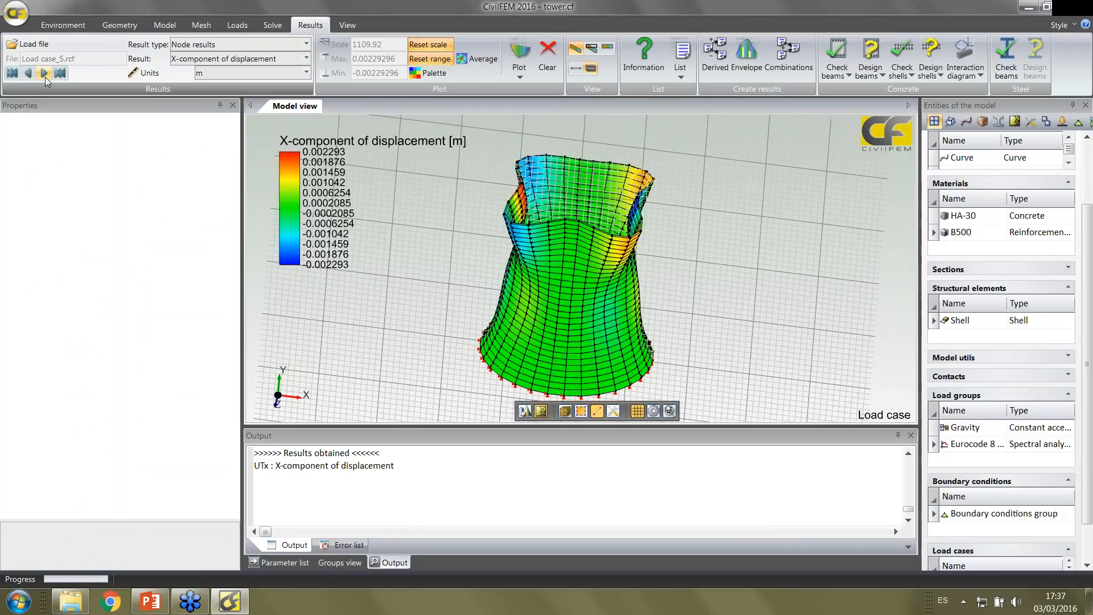
pyautogui.click(45, 77)
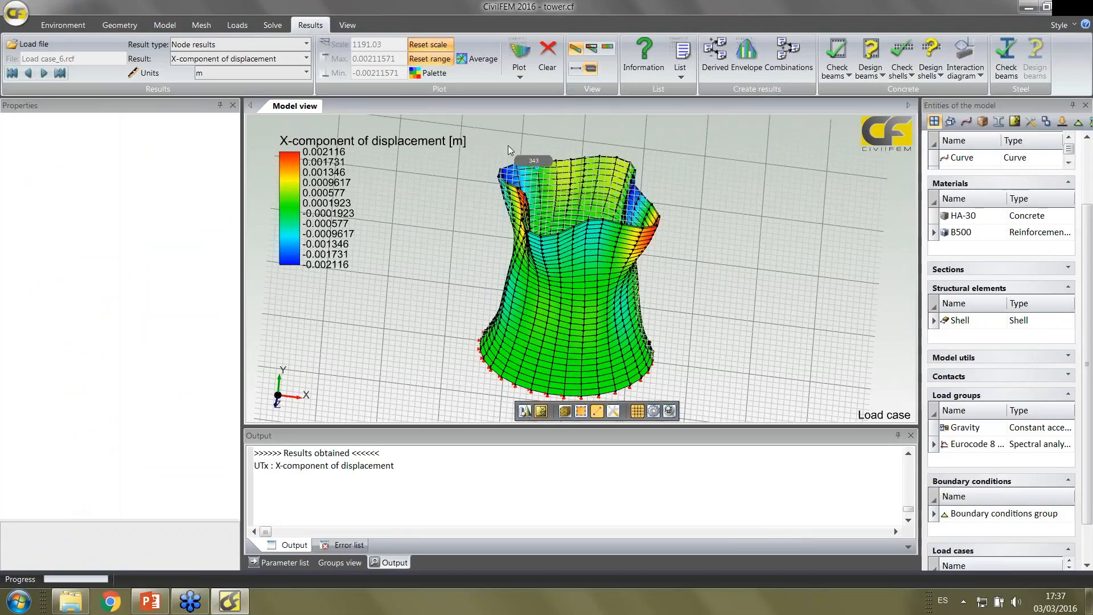
# Examine the modal information table for frequencies, periods, participation factors and effective masses, and return to the model view
pyautogui.click(644, 57)
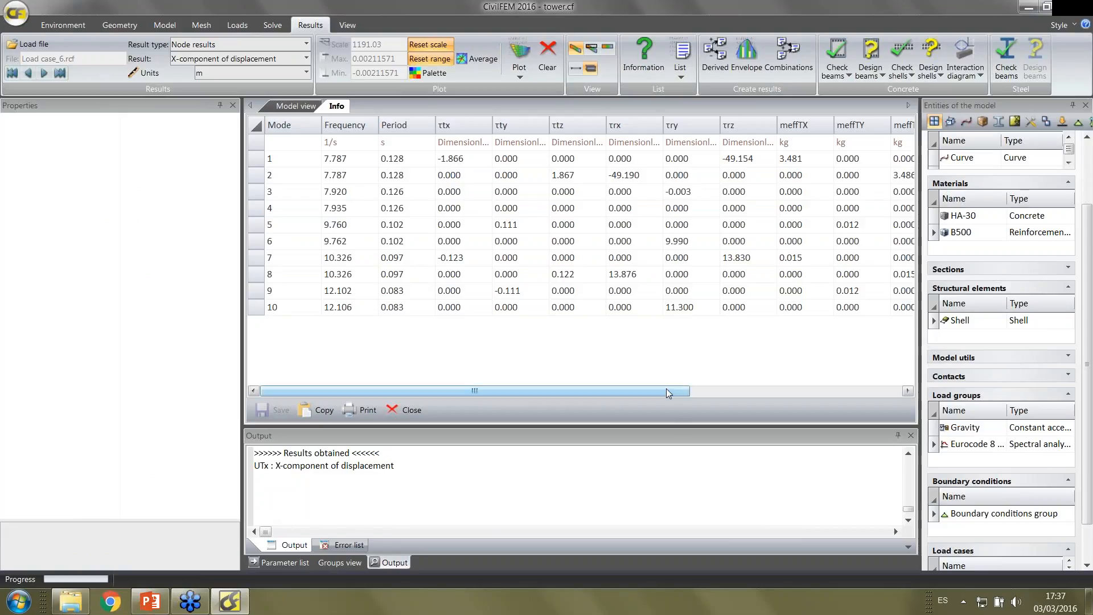
pyautogui.moveTo(666, 389); pyautogui.dragTo(589, 392)
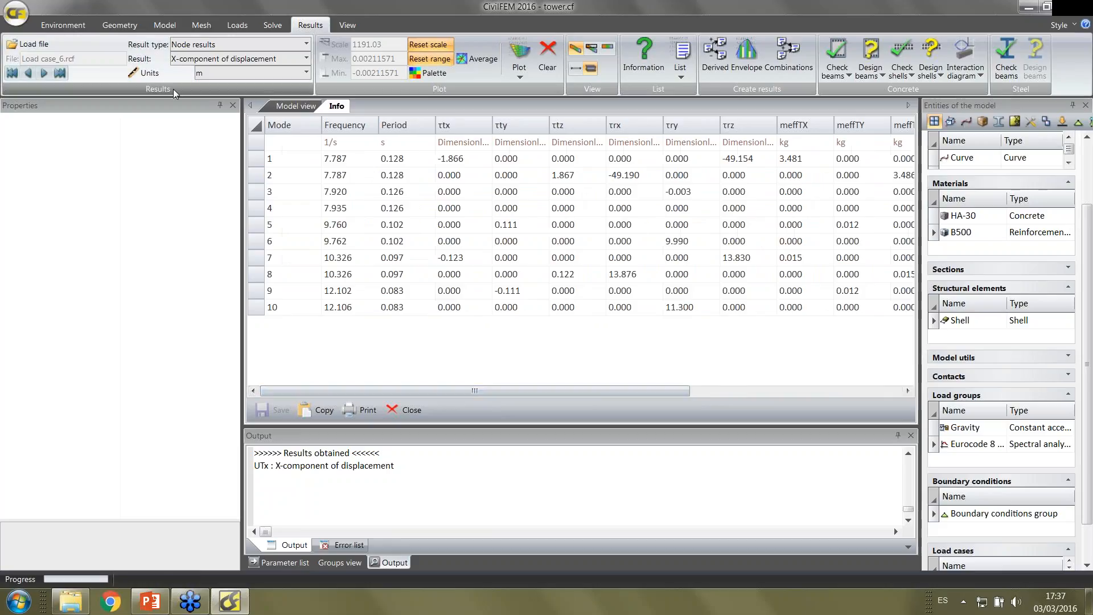
pyautogui.click(284, 107)
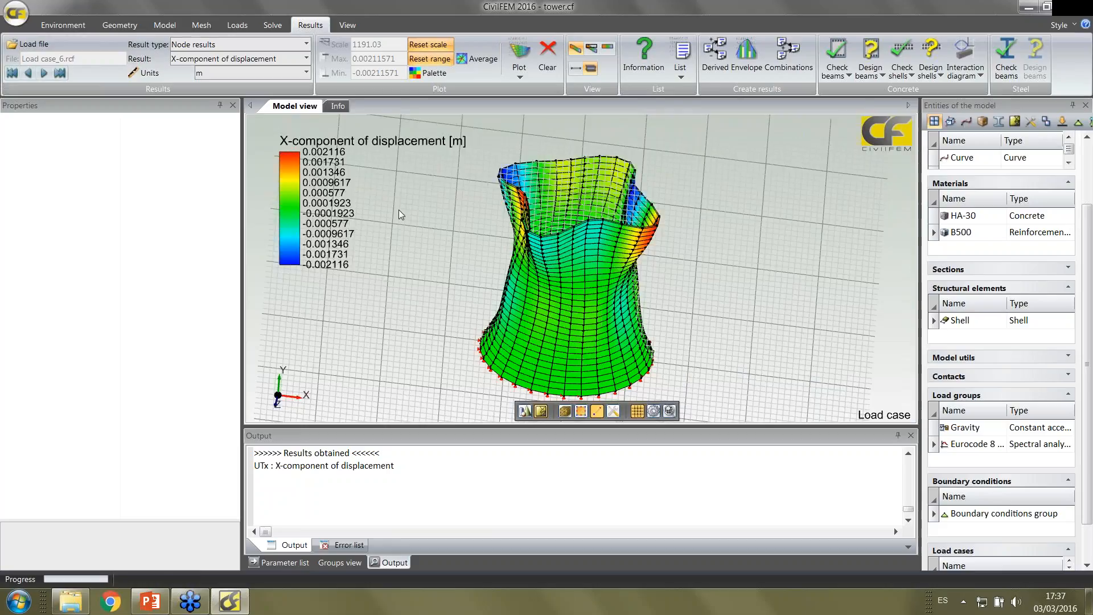
# Load the combined results file Load case(SRSS).rcf and plot the X-component of displacement in cm
pyautogui.click(53, 46)
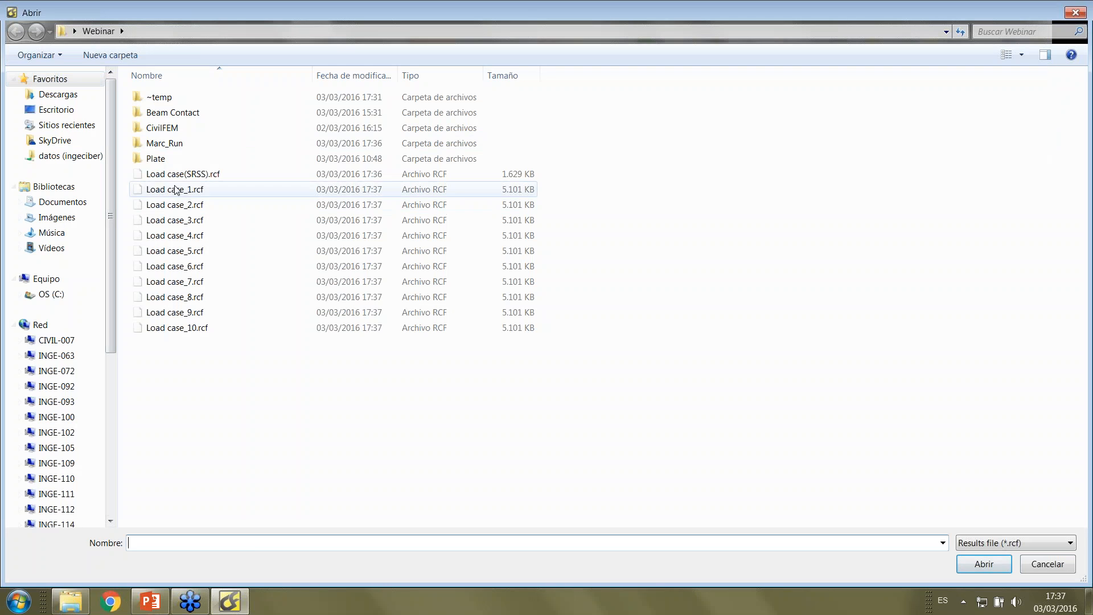
pyautogui.doubleClick(177, 177)
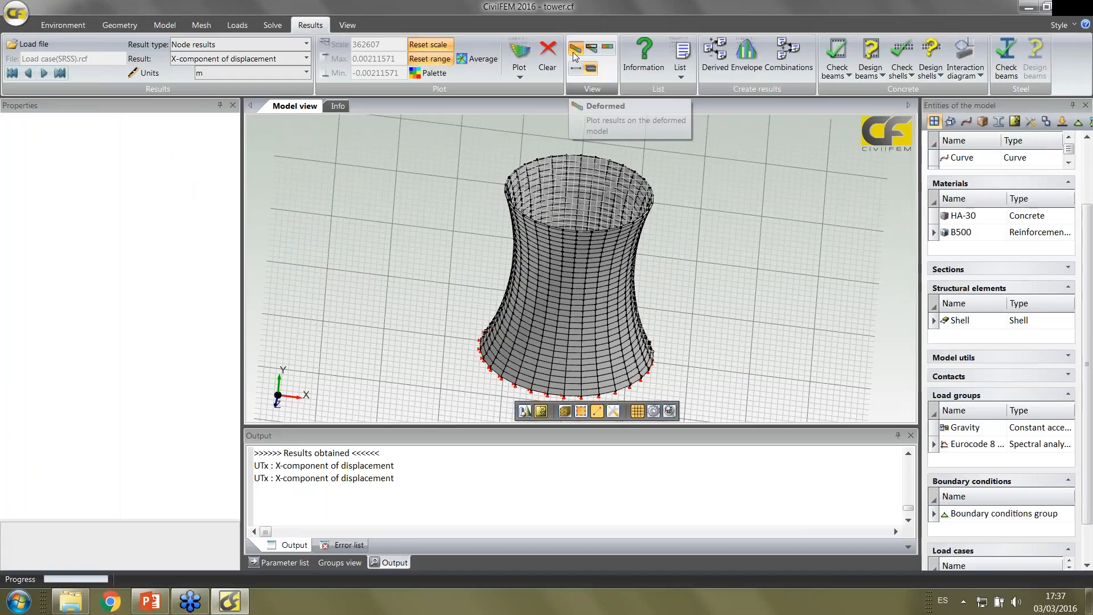
pyautogui.click(306, 73)
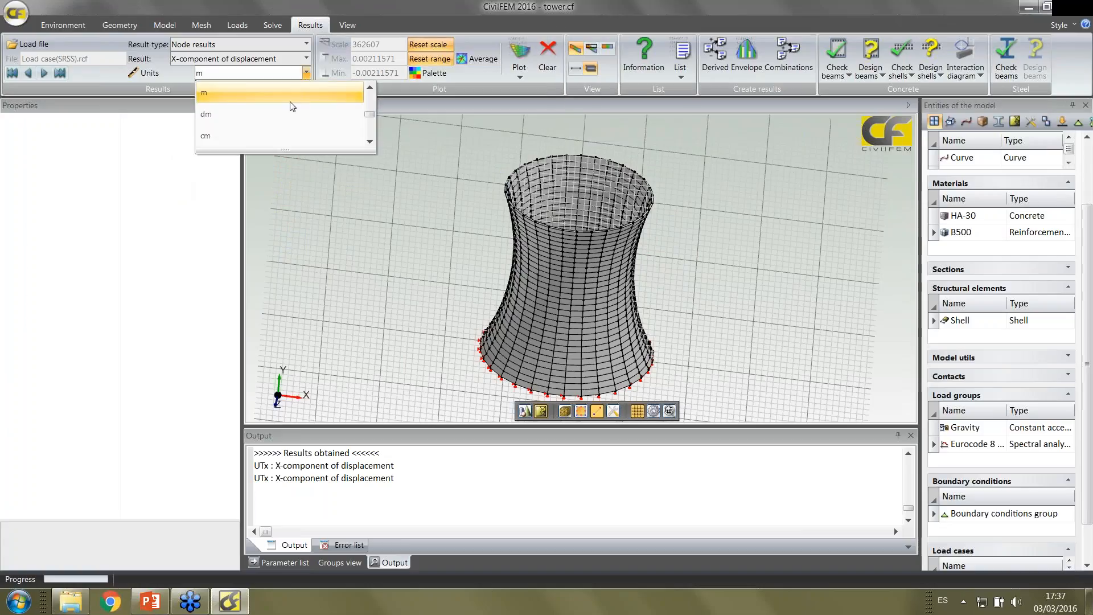
pyautogui.click(281, 136)
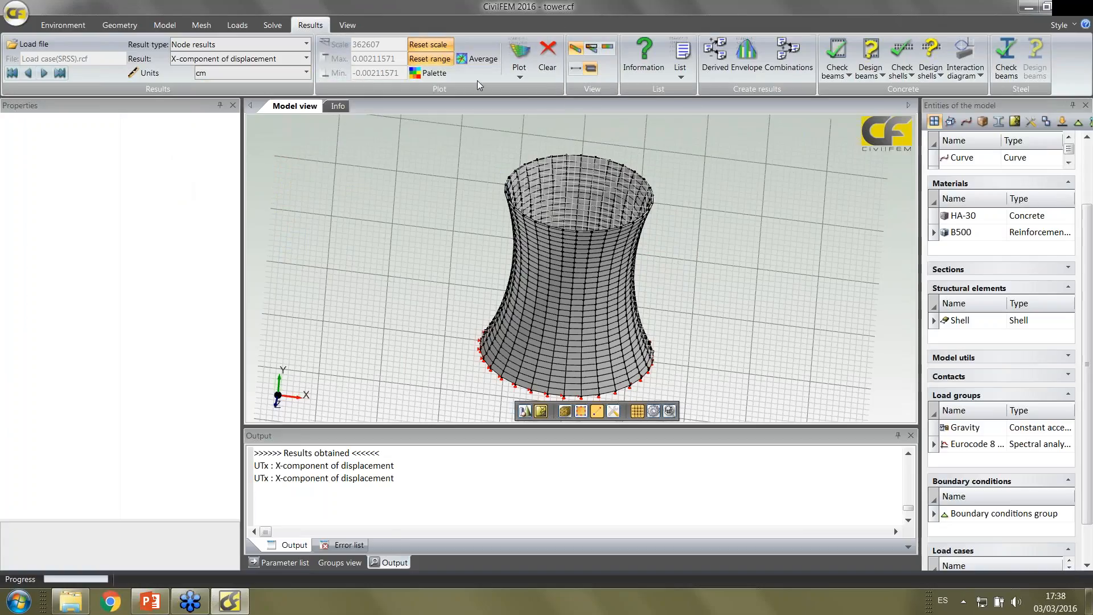
pyautogui.click(520, 57)
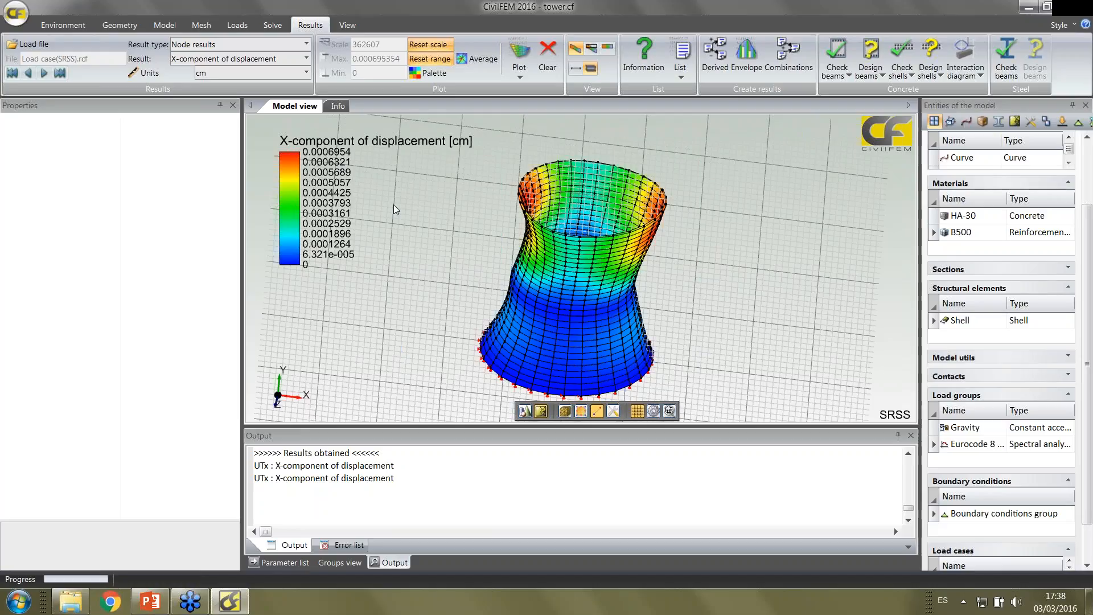
pyautogui.moveTo(418, 267); pyautogui.dragTo(442, 253, button='middle')
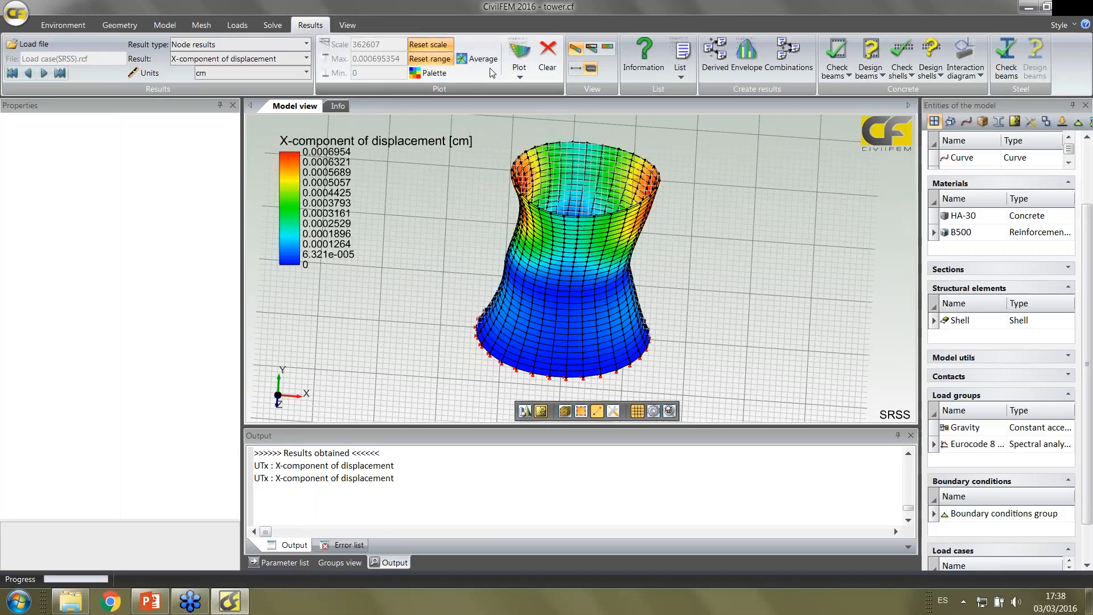
# Clear the SRSS displacement plot and hide the grid around the tower
pyautogui.click(548, 57)
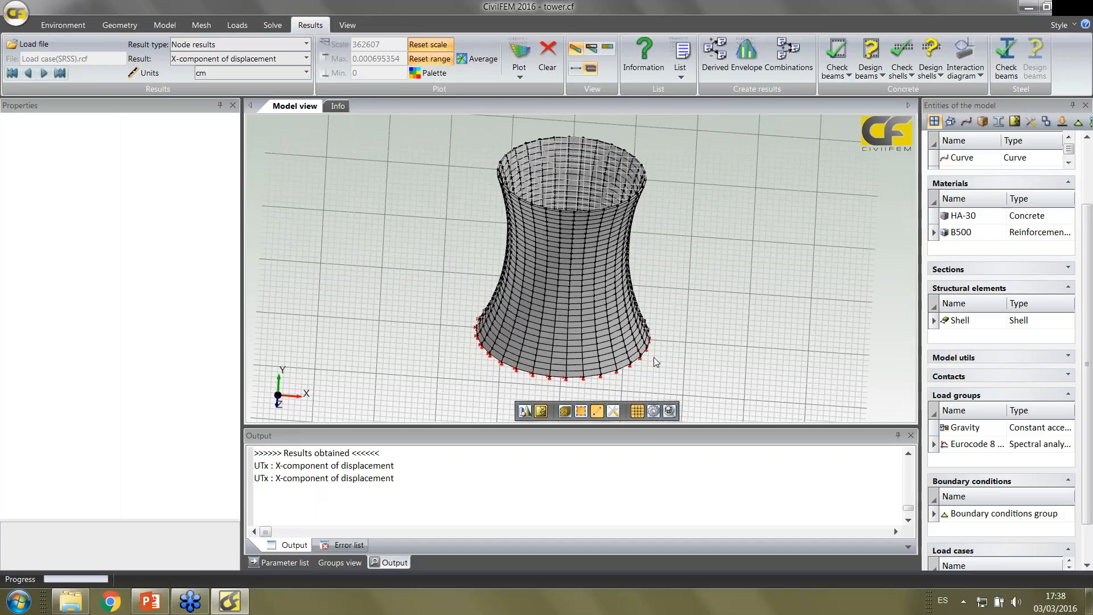
pyautogui.click(637, 410)
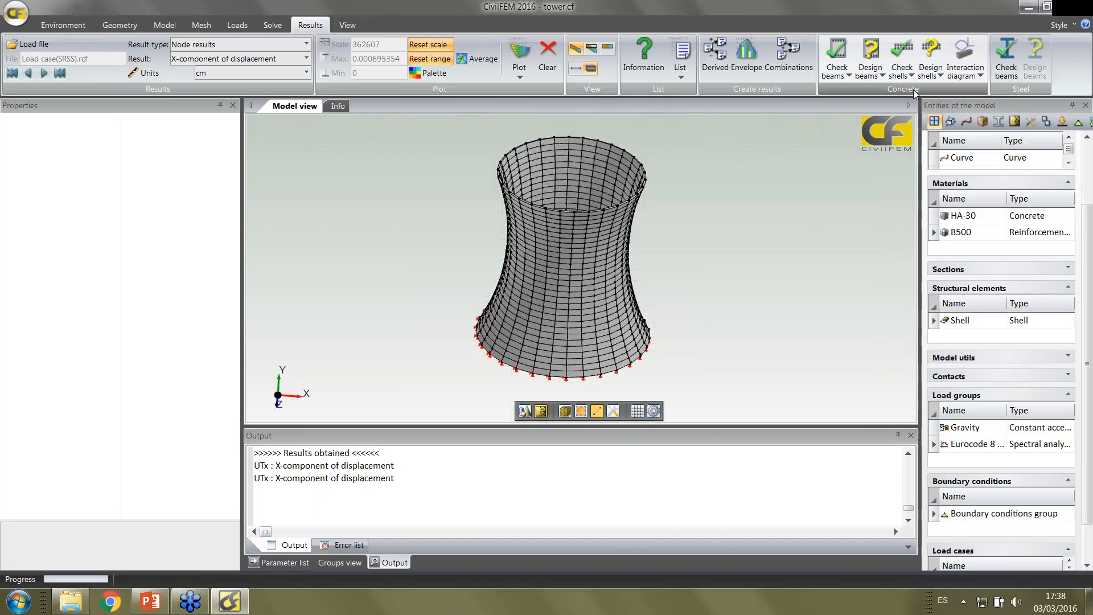
# Run the Wood-Armer concrete shell reinforcement design on the whole model with the default design file name
pyautogui.click(933, 76)
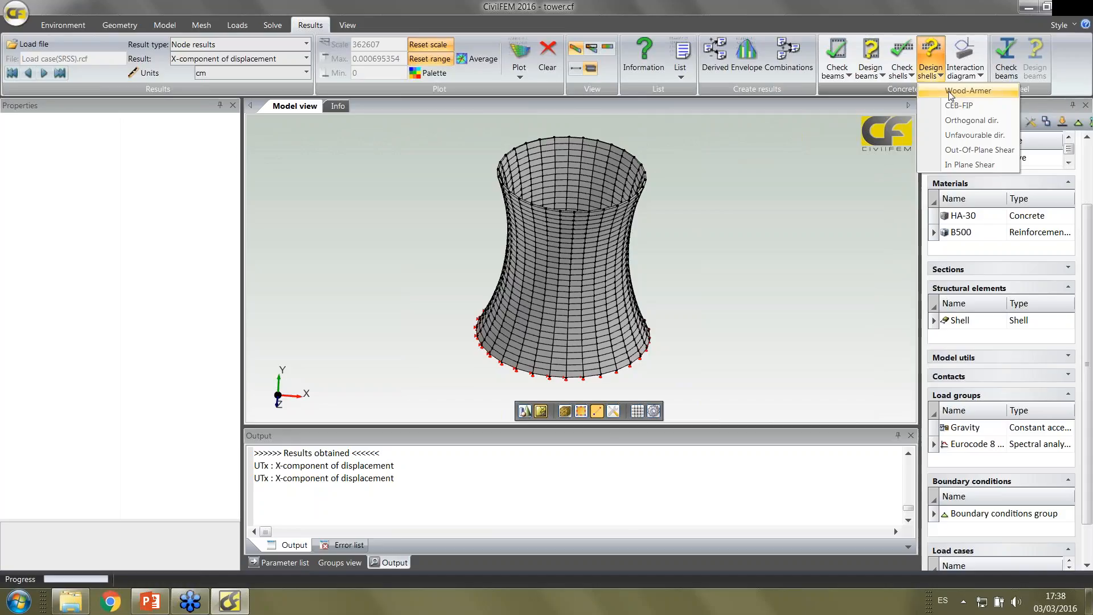
pyautogui.click(949, 95)
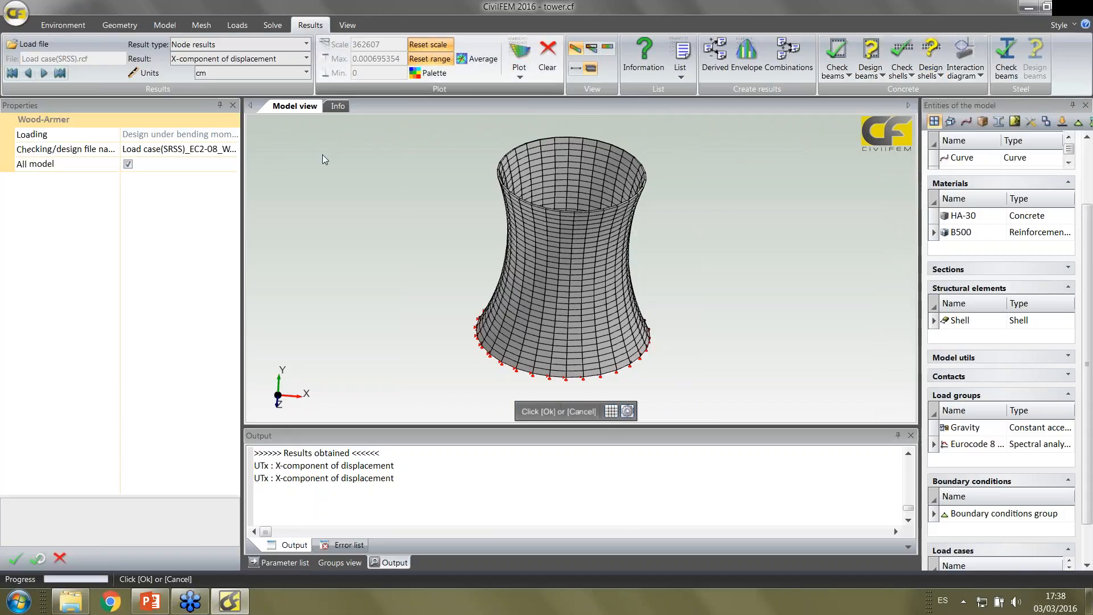
pyautogui.click(14, 561)
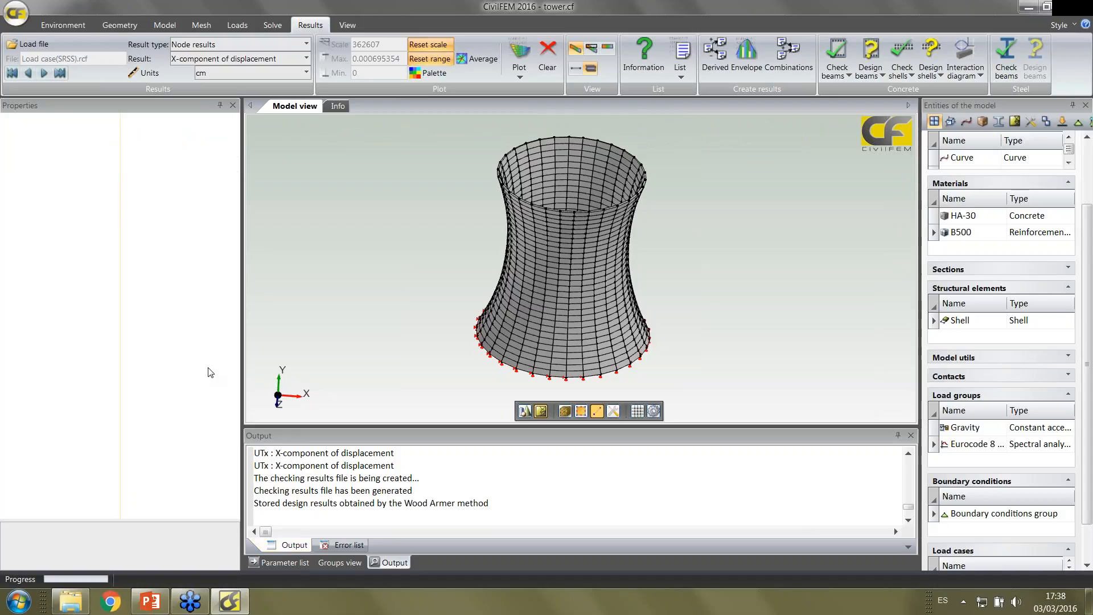
# Load the design results file Load case(SRSS)_EC2-08_WoodArmer.crcf
pyautogui.click(88, 43)
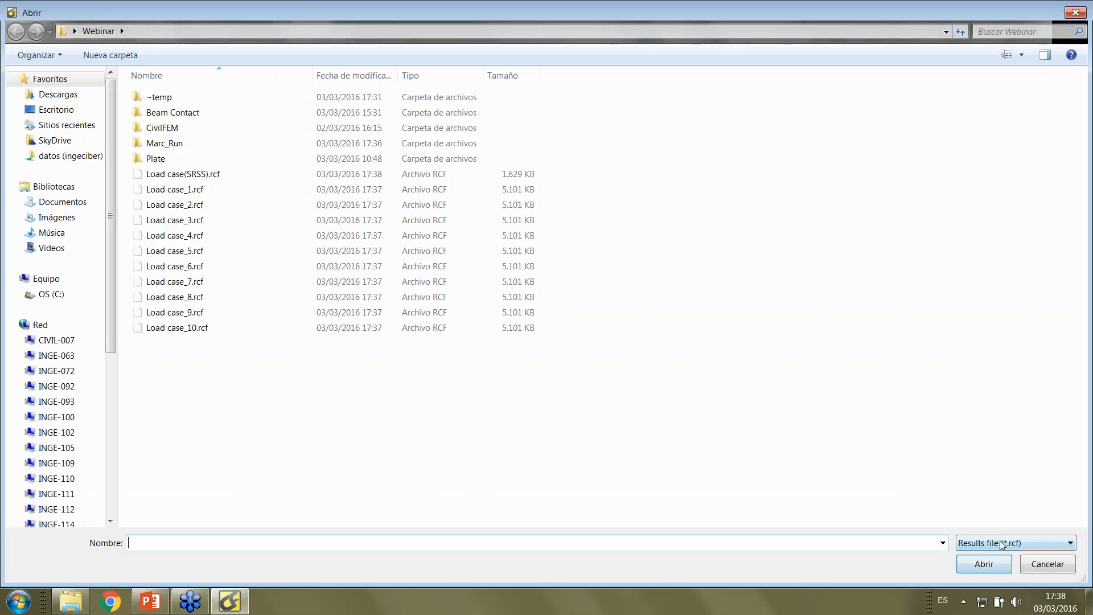
pyautogui.click(1007, 542)
pyautogui.click(987, 569)
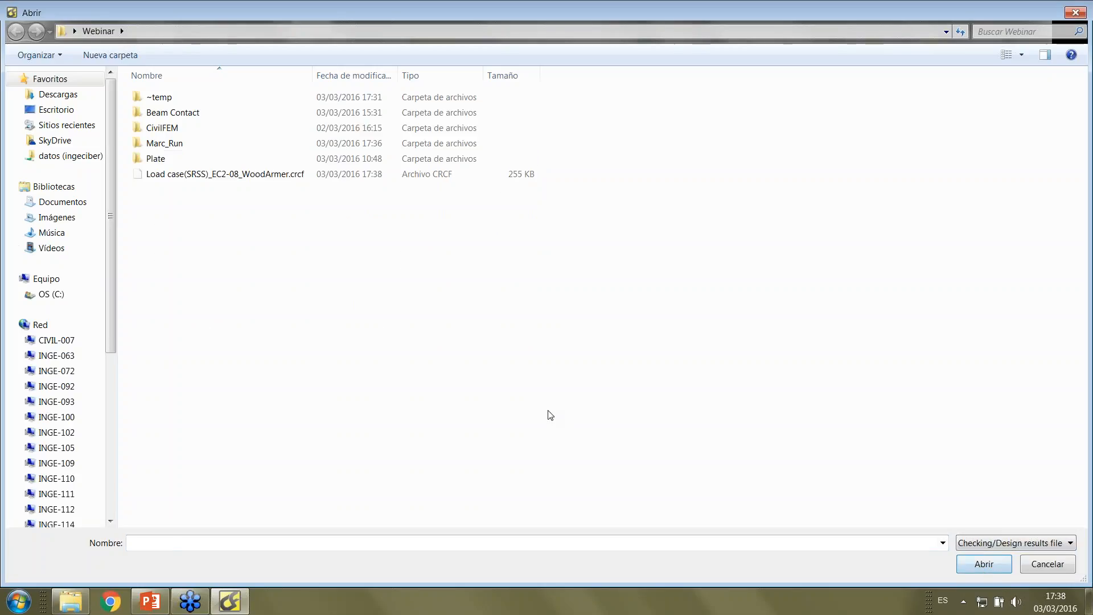
pyautogui.doubleClick(292, 174)
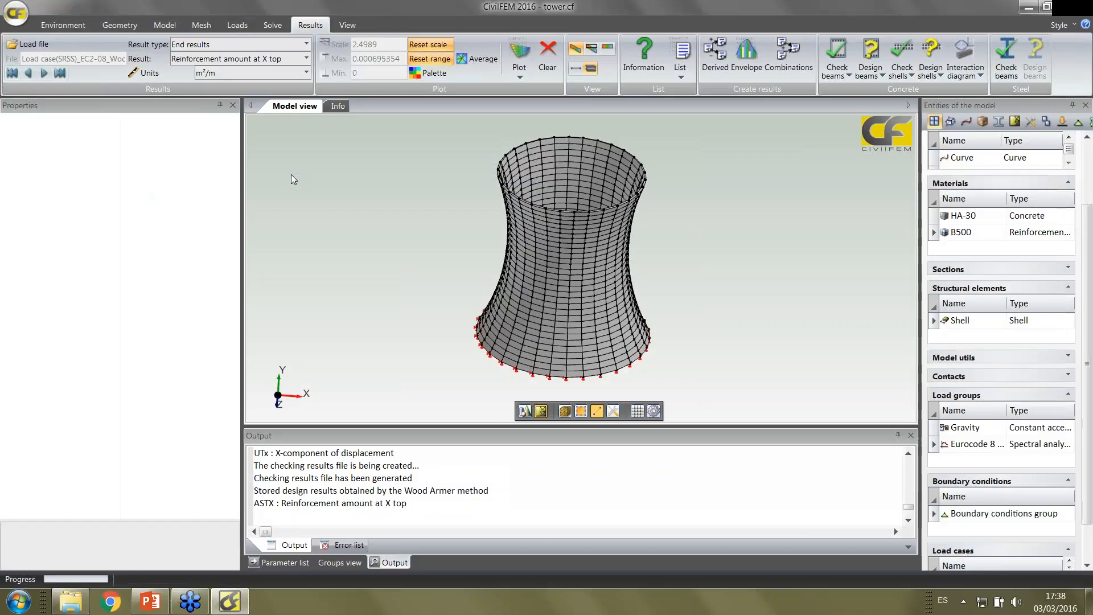
# Plot the reinforcement amount at Y bottom on the tower in m²/m
pyautogui.click(306, 59)
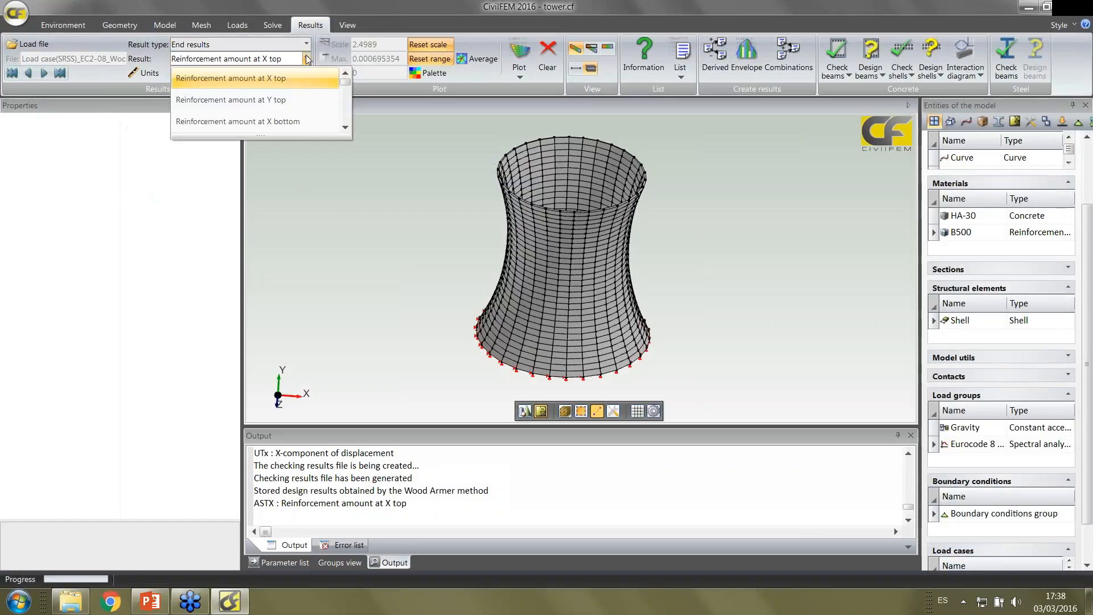
pyautogui.scroll(-1, 296, 111)
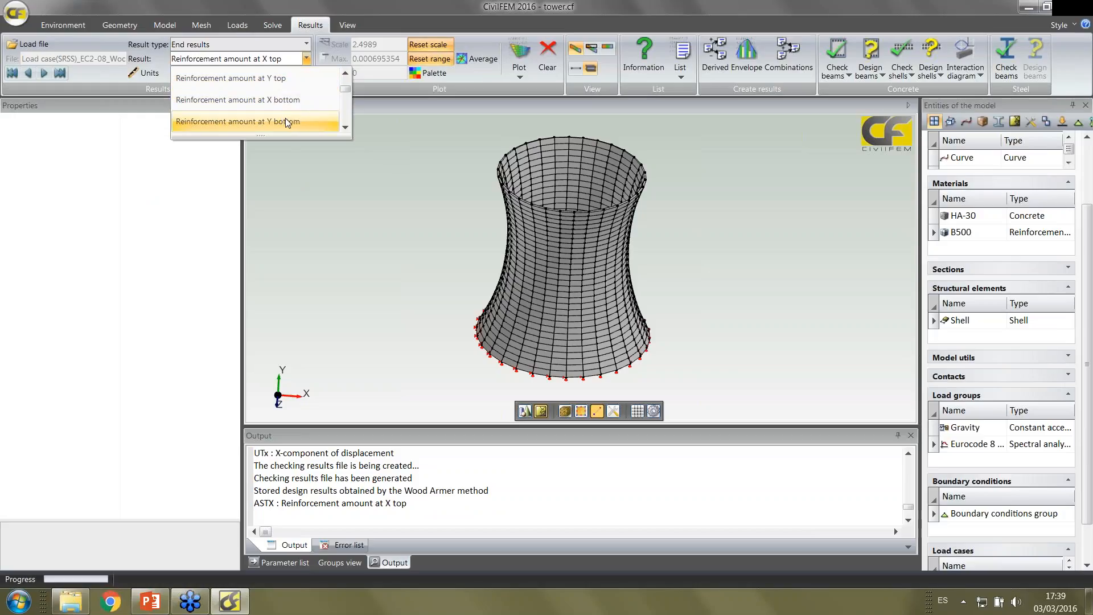
pyautogui.click(285, 119)
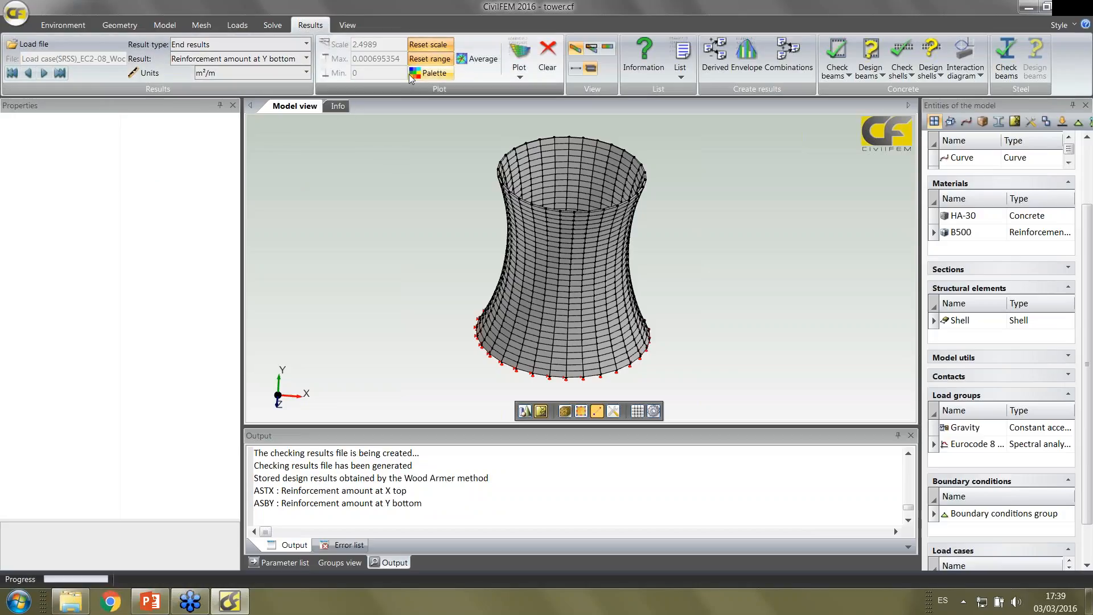
pyautogui.click(522, 56)
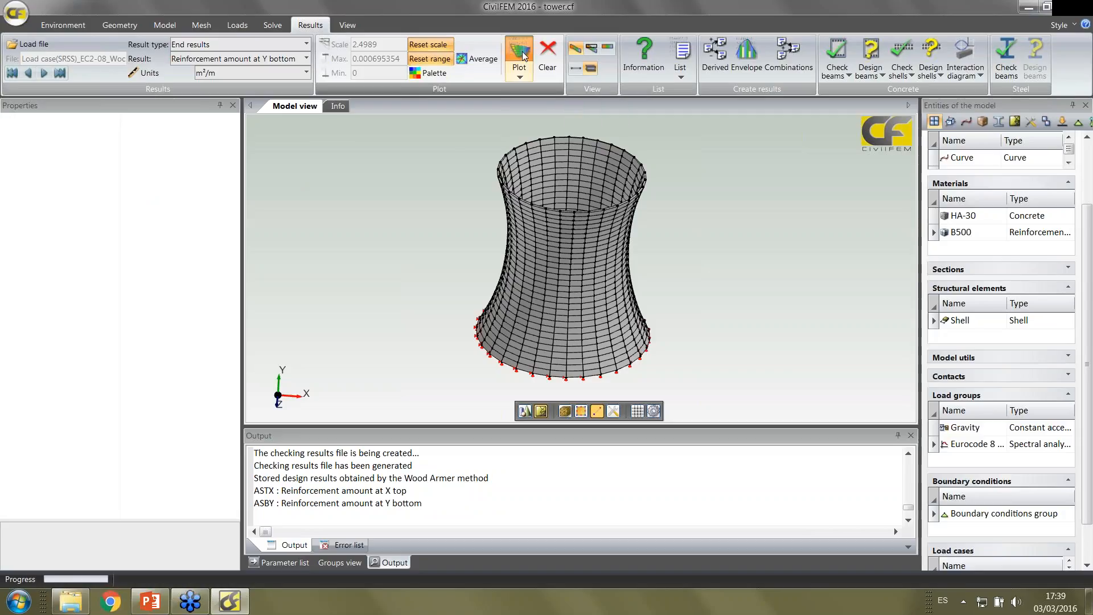
pyautogui.moveTo(453, 228); pyautogui.dragTo(450, 210, button='middle')
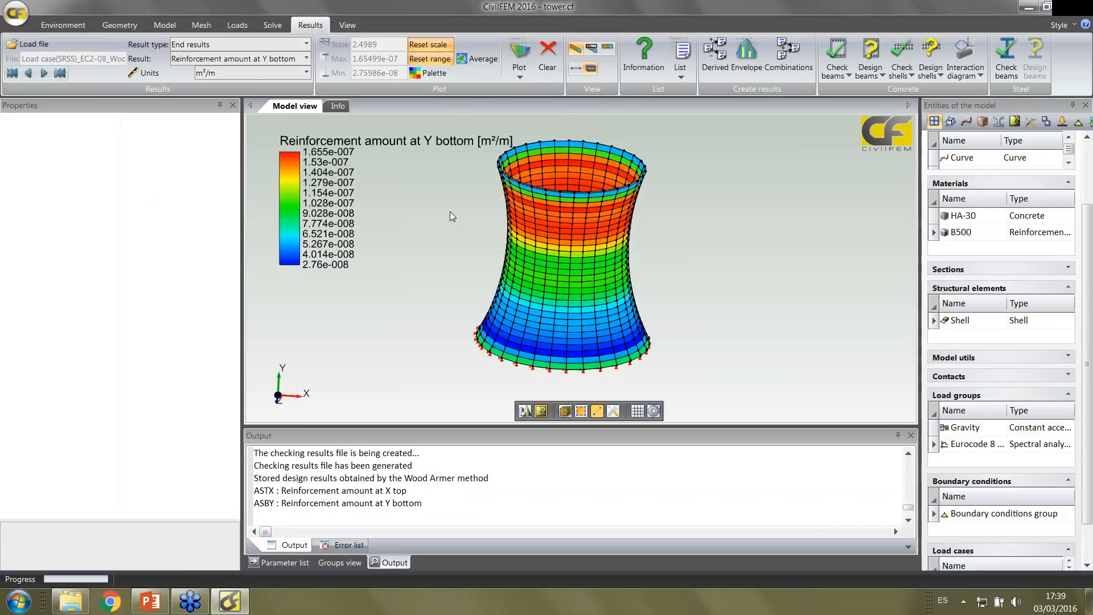
# Replot the reinforcement amount at Y bottom in mm²/m and again in ft²/m
pyautogui.click(307, 72)
pyautogui.click(275, 135)
pyautogui.click(517, 63)
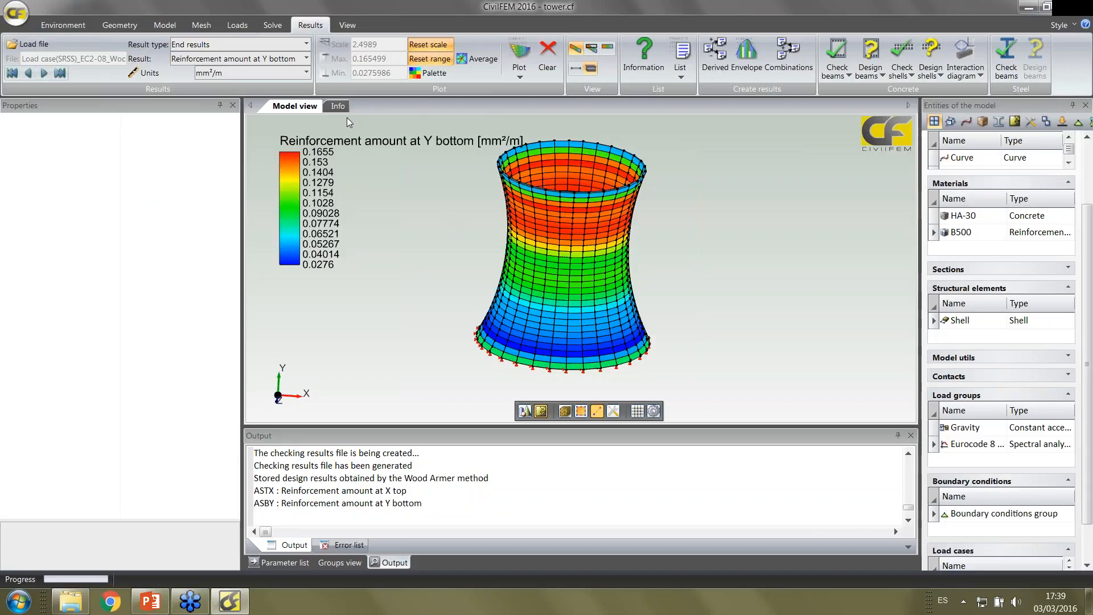
pyautogui.click(279, 73)
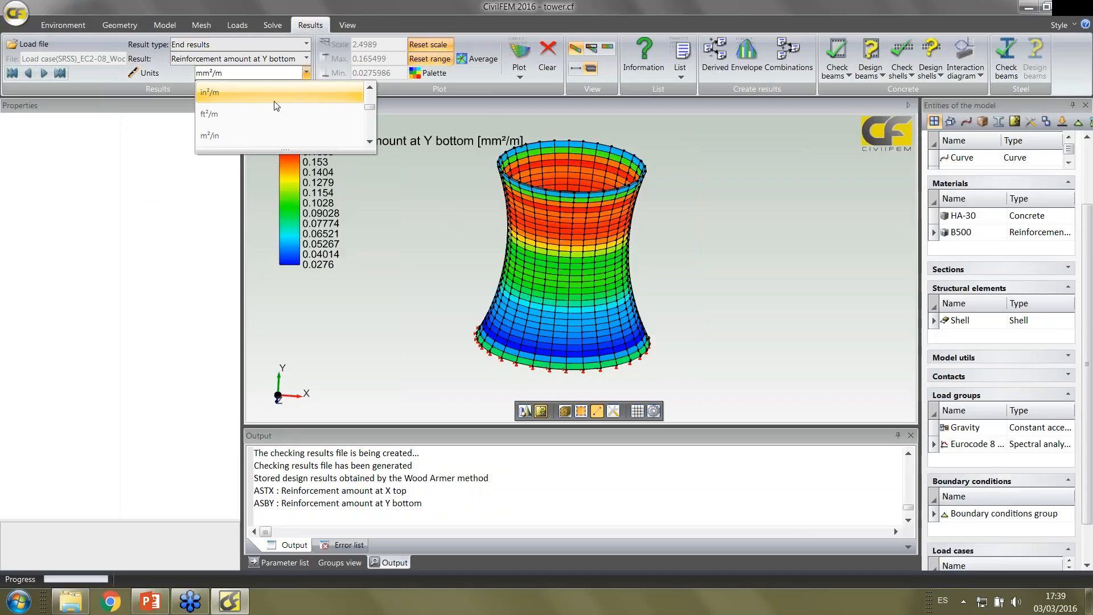
pyautogui.click(266, 113)
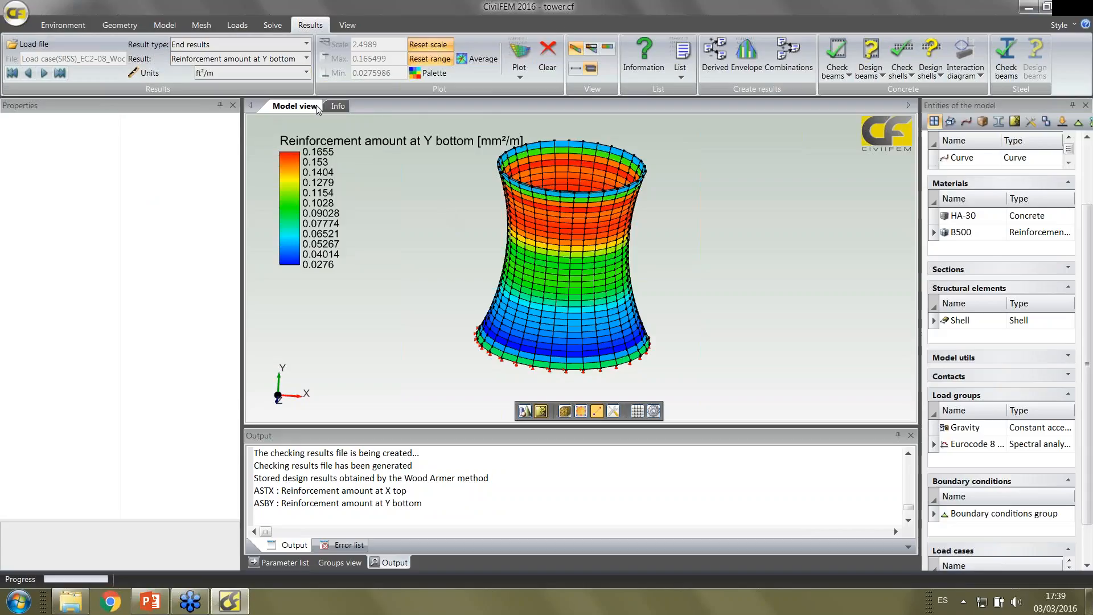
pyautogui.click(526, 57)
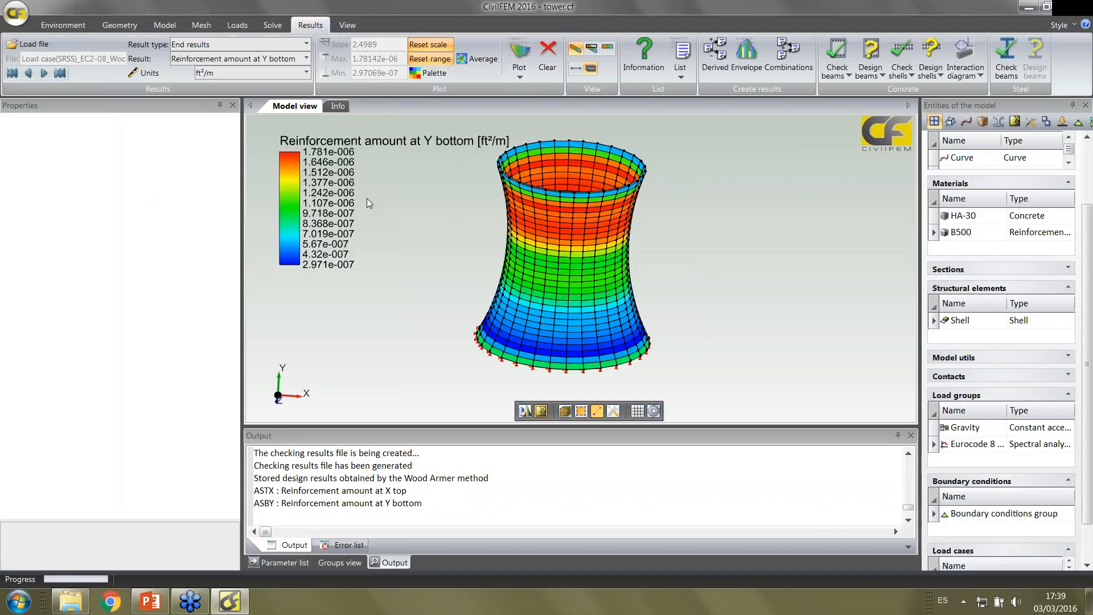
# Plot the design bending moment at Y top in N·m/m on the tower
pyautogui.click(306, 58)
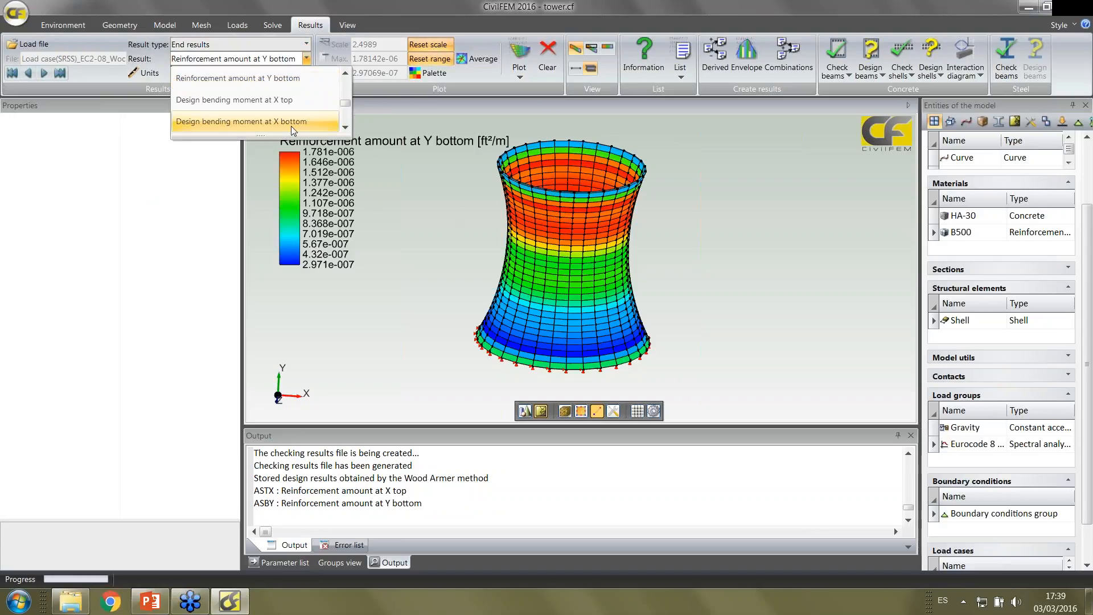
pyautogui.scroll(-1, 291, 125)
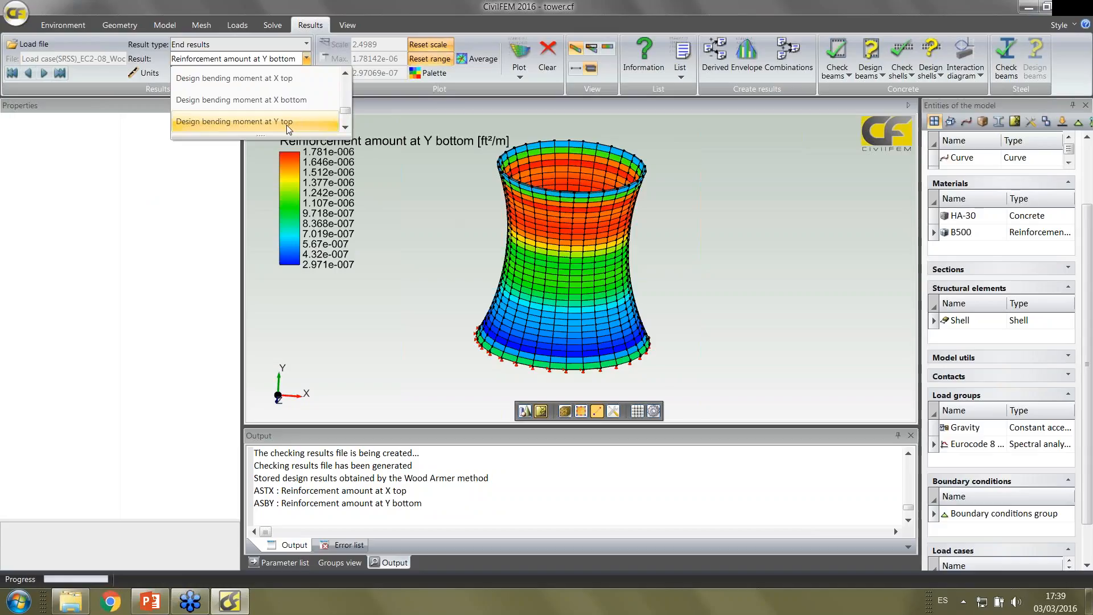
pyautogui.click(286, 120)
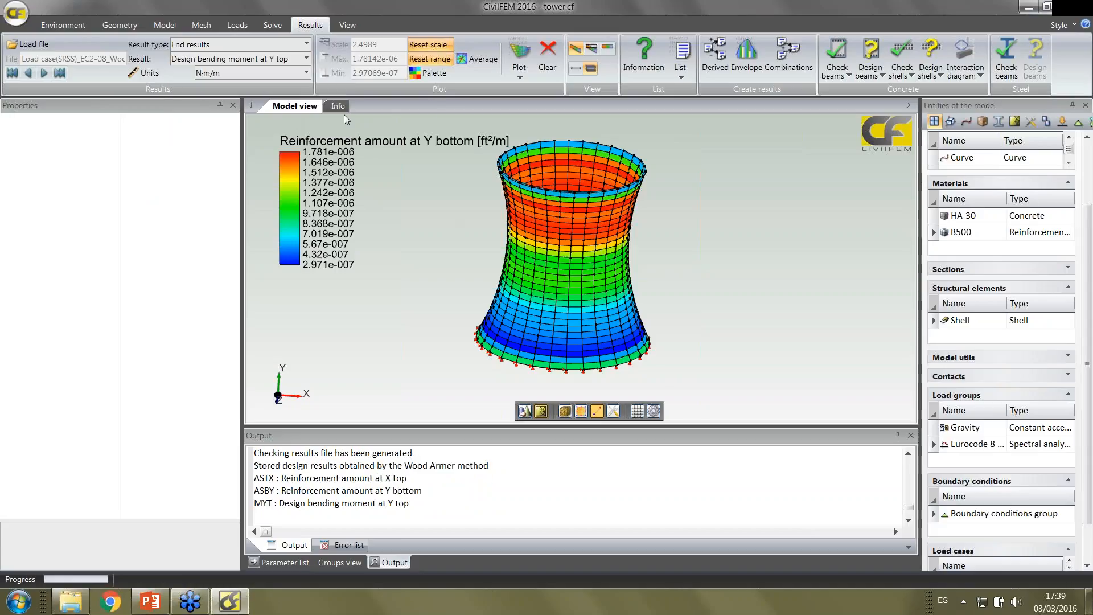
pyautogui.click(511, 57)
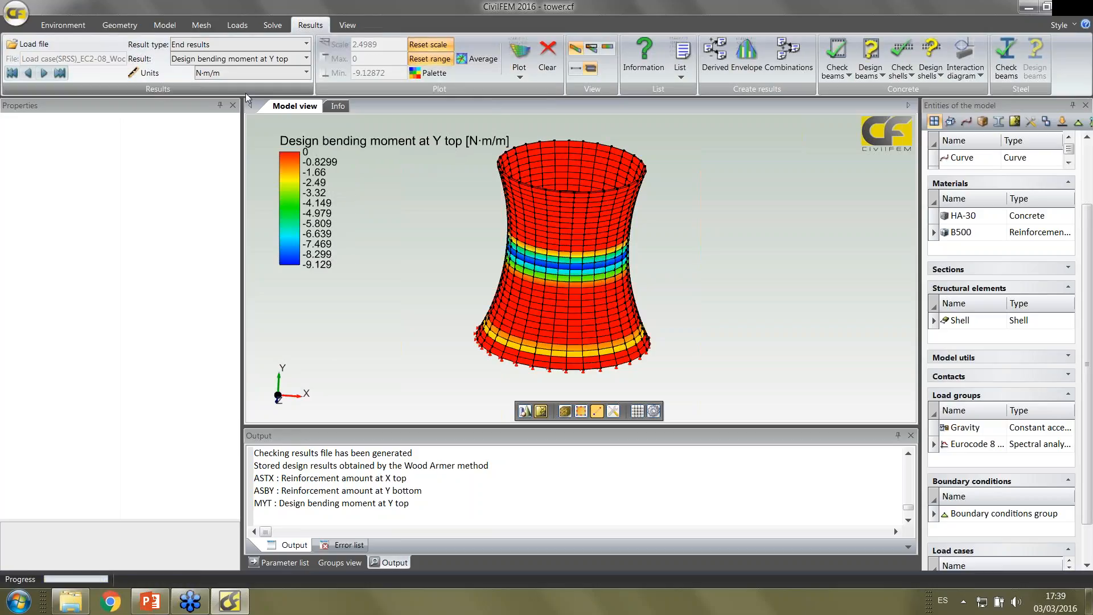
# Open the model L_sep_160_3.cf from the Plate folder and view the whole plate connection
pyautogui.click(17, 17)
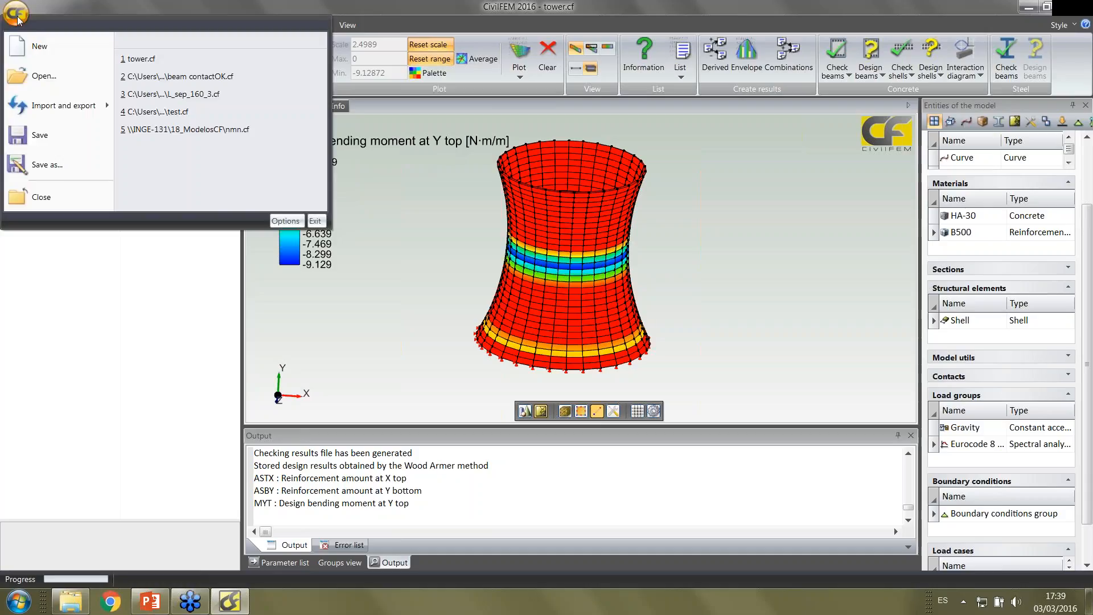
pyautogui.click(57, 76)
pyautogui.click(543, 330)
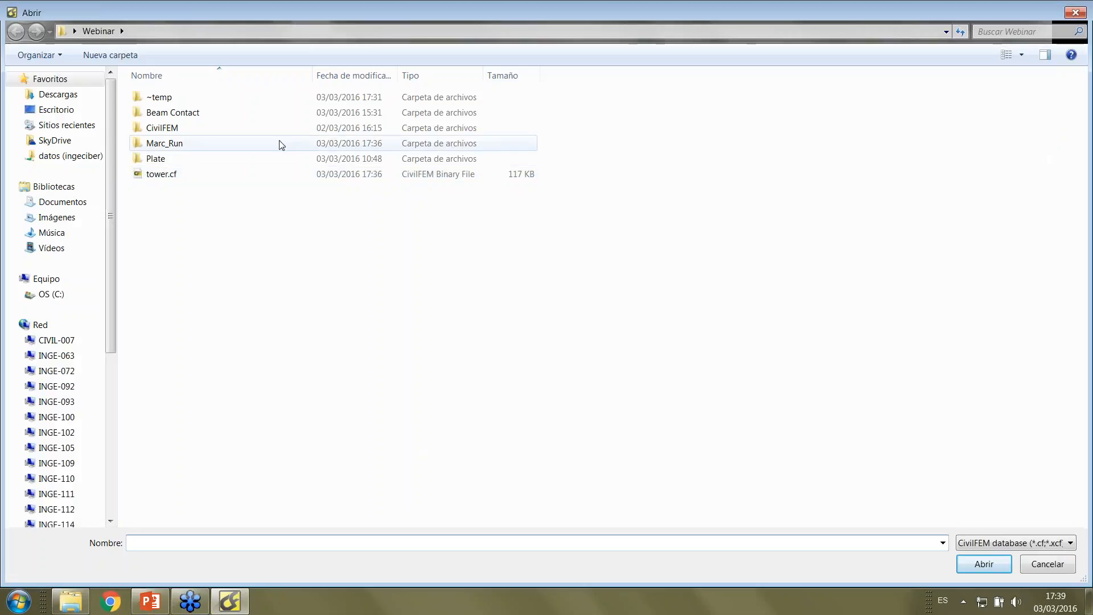
pyautogui.doubleClick(219, 161)
pyautogui.doubleClick(196, 101)
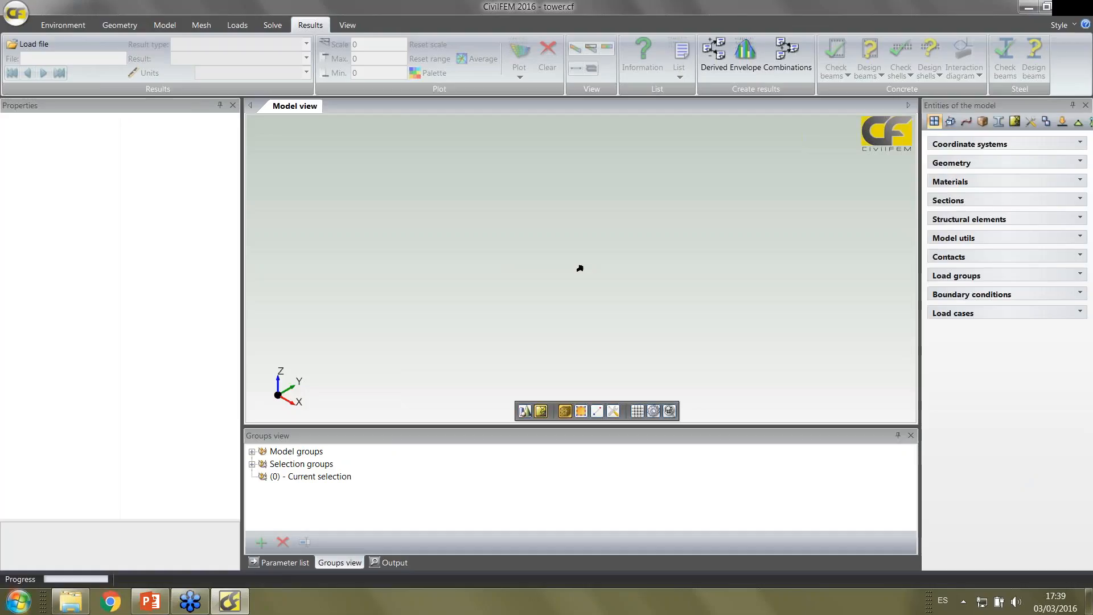
pyautogui.moveTo(417, 276); pyautogui.dragTo(576, 365, button='middle')
pyautogui.scroll(3, 587, 337)
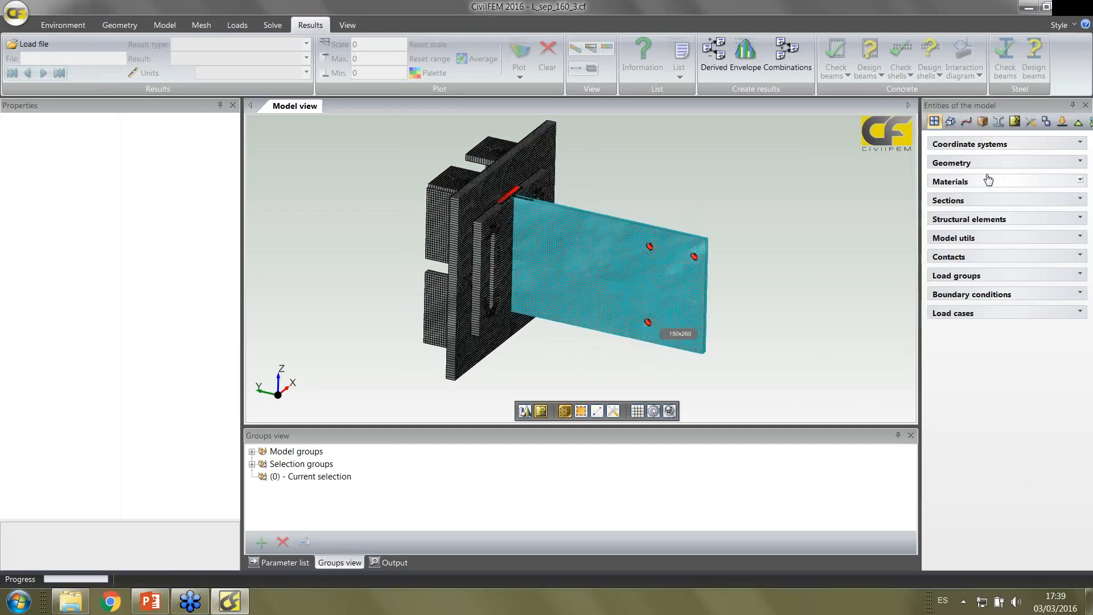
# List the structural elements and highlight all six beams of the Default group, Perno B through Carga1, in the model
pyautogui.click(1019, 120)
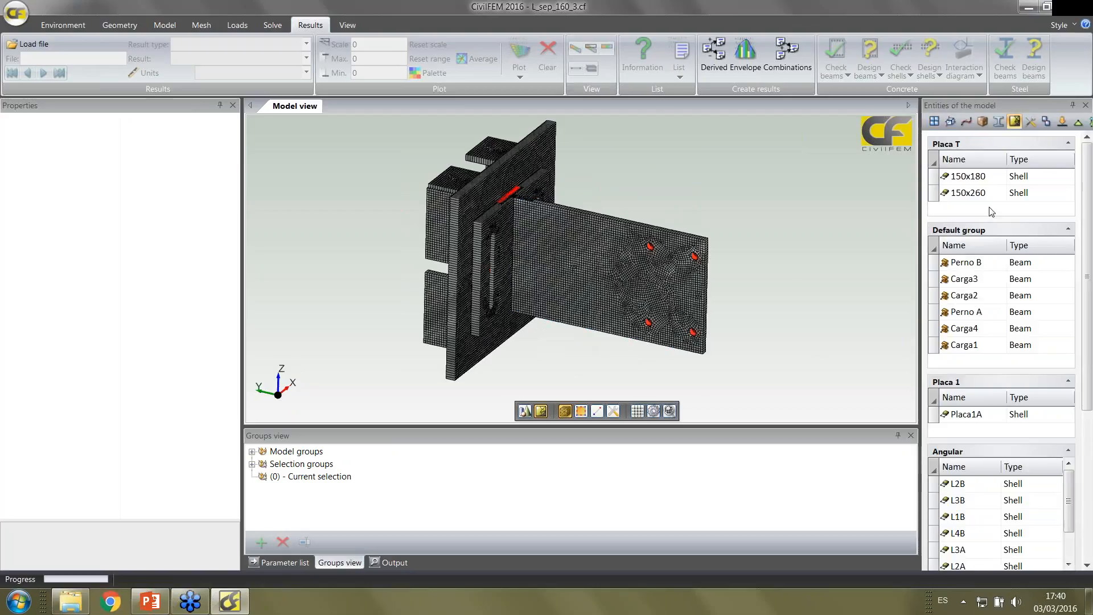
pyautogui.click(978, 263)
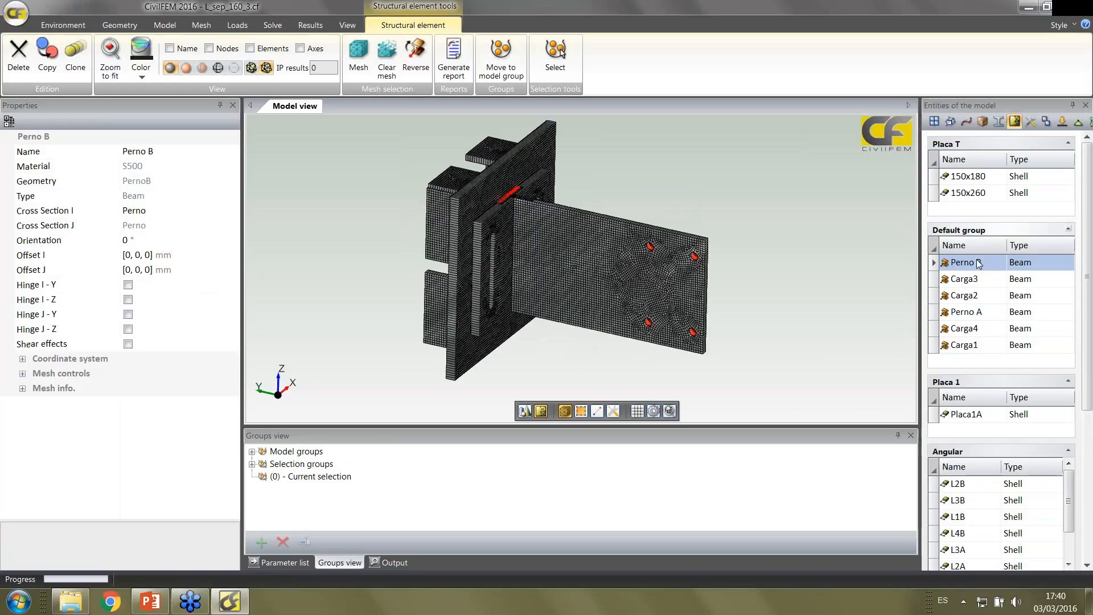
pyautogui.keyDown('shift'); pyautogui.click(980, 347); pyautogui.keyUp('shift')
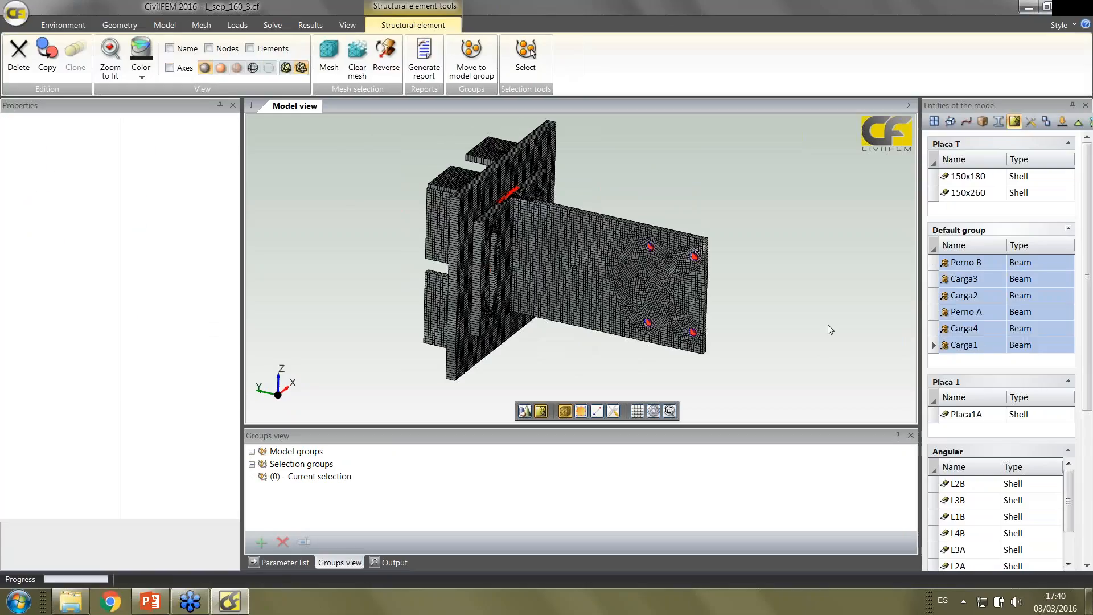
pyautogui.moveTo(777, 302)
pyautogui.mouseDown(button='middle')
pyautogui.moveTo(771, 293)
pyautogui.moveTo(773, 308)
pyautogui.mouseUp(button='middle')
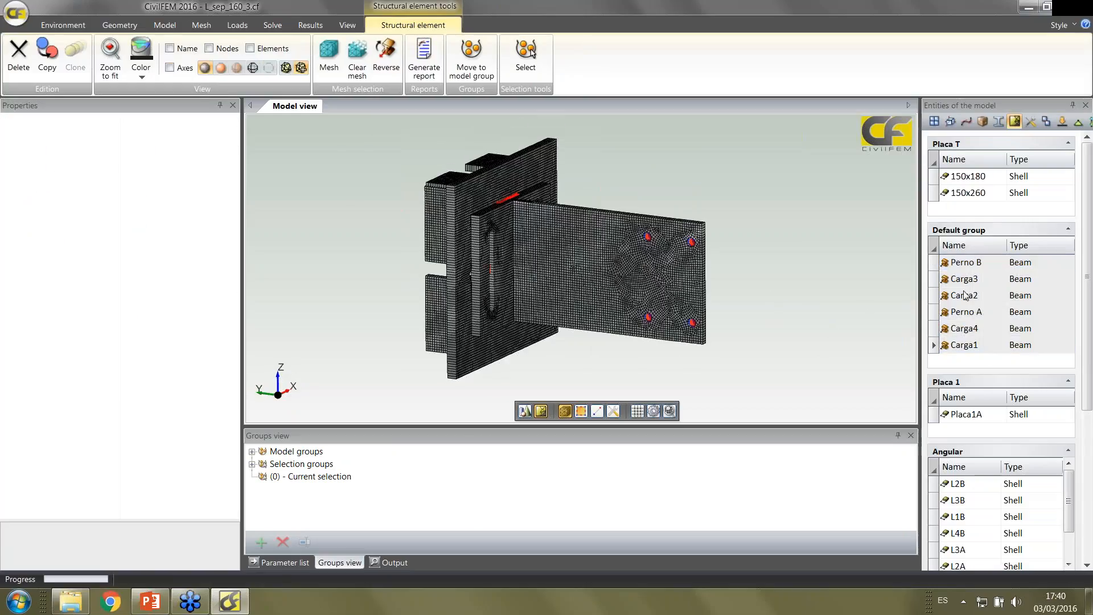
# Highlight the Placa T shells 150x180 and 150x260, examine them from several angles, and clear the selection
pyautogui.click(971, 178)
pyautogui.keyDown('shift'); pyautogui.click(968, 194); pyautogui.keyUp('shift')
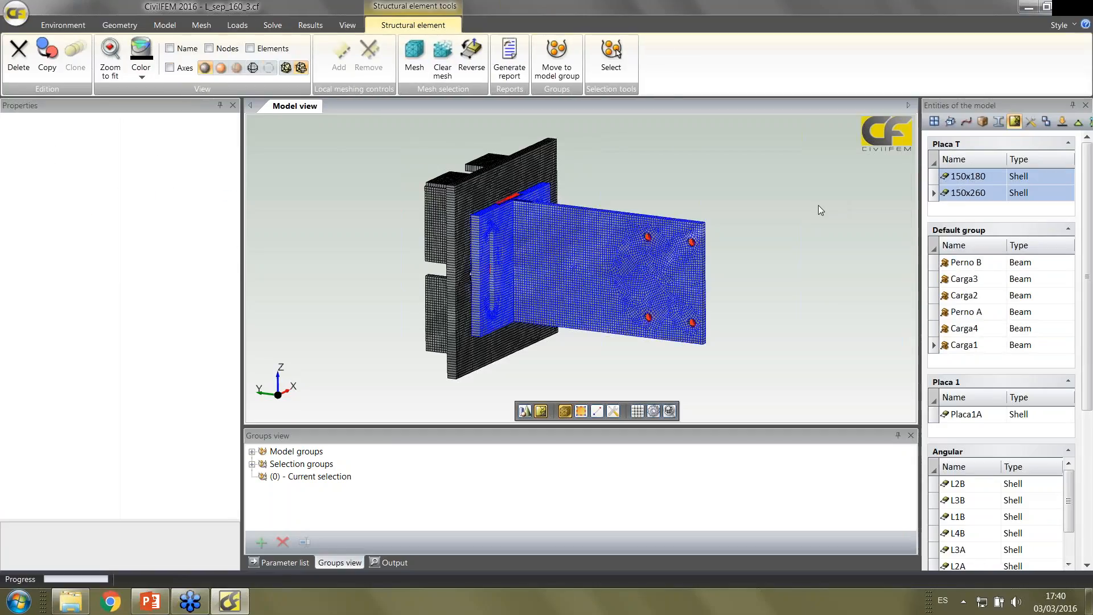
pyautogui.moveTo(802, 218); pyautogui.dragTo(634, 206, button='middle')
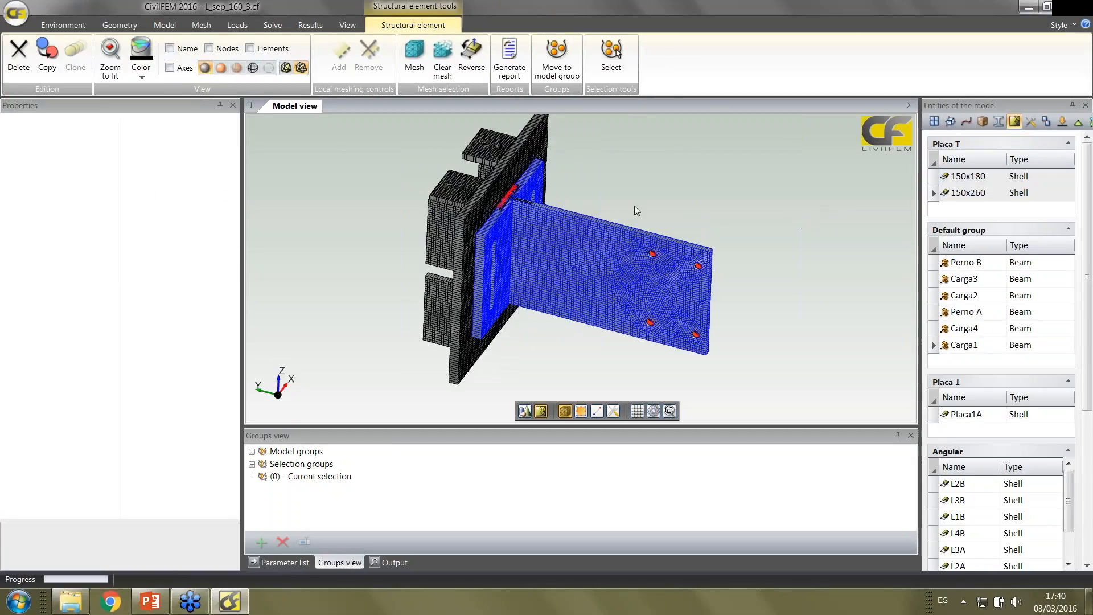
pyautogui.scroll(3, 634, 206)
pyautogui.moveTo(597, 156); pyautogui.dragTo(611, 173, button='middle')
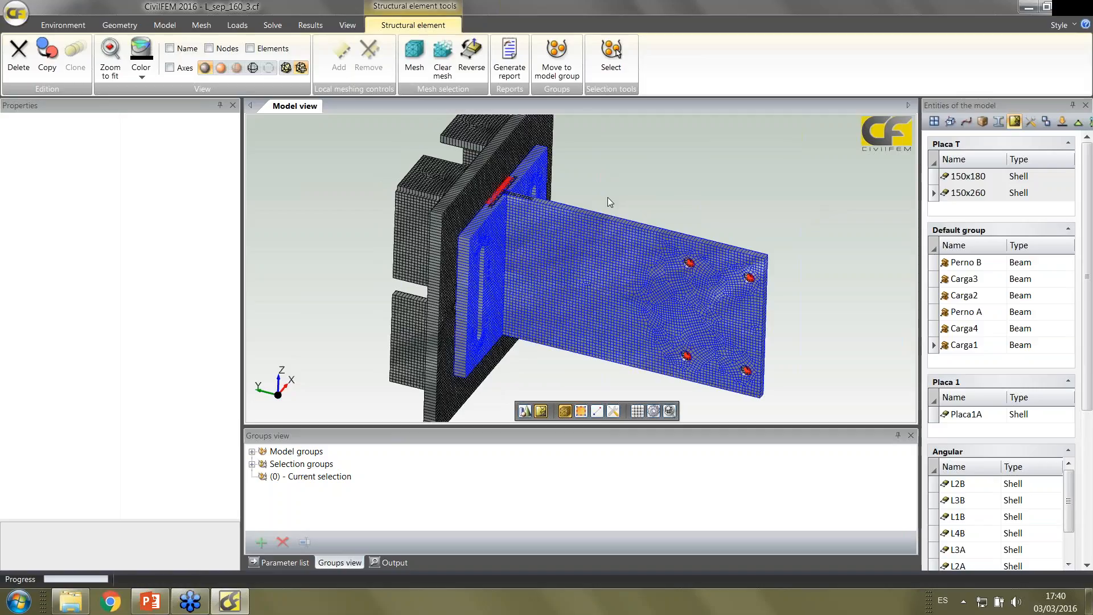
pyautogui.moveTo(607, 191); pyautogui.dragTo(610, 173, button='middle')
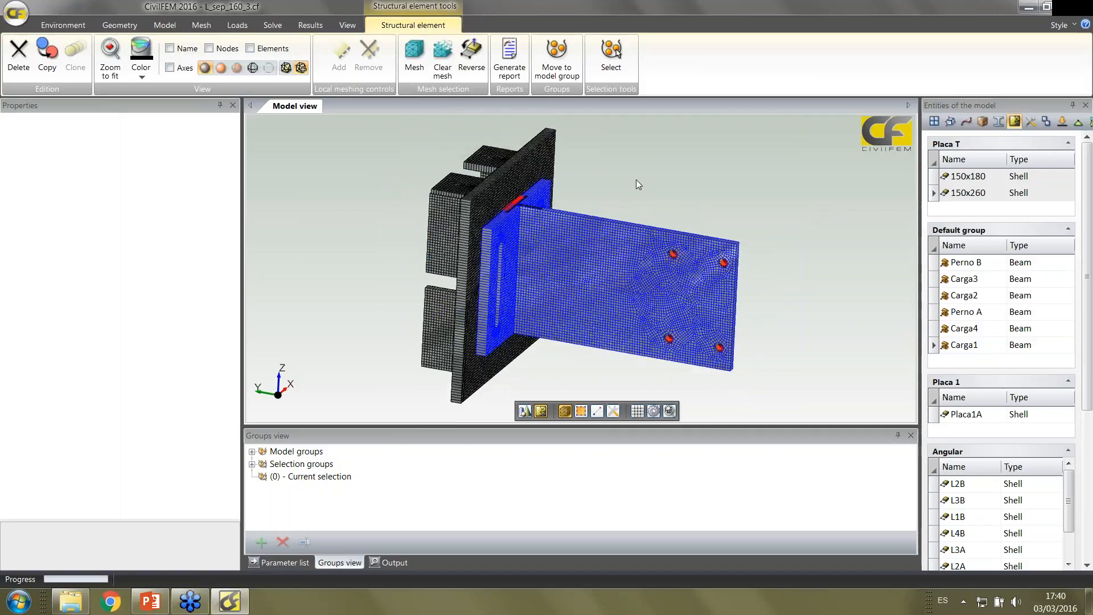
pyautogui.moveTo(636, 179); pyautogui.dragTo(638, 183, button='middle')
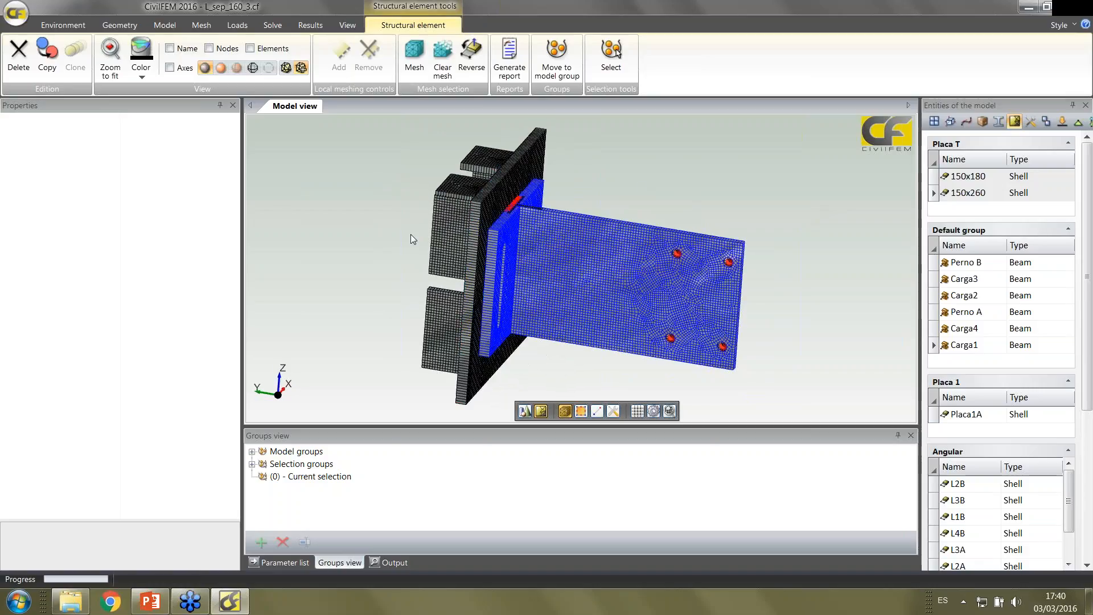
pyautogui.moveTo(411, 234); pyautogui.dragTo(383, 235, button='middle')
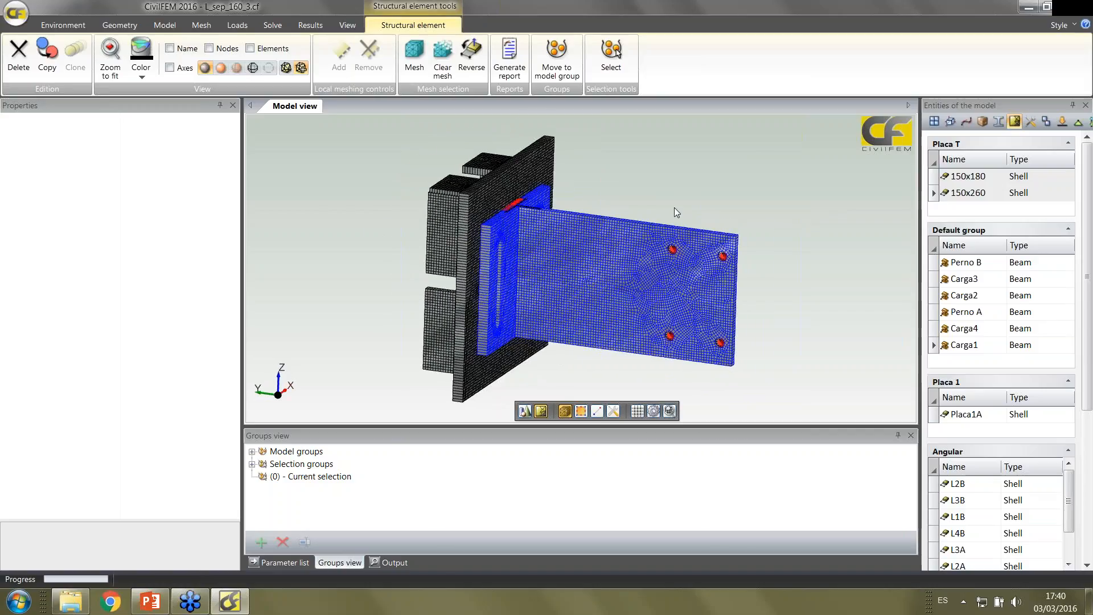
pyautogui.scroll(2, 674, 207)
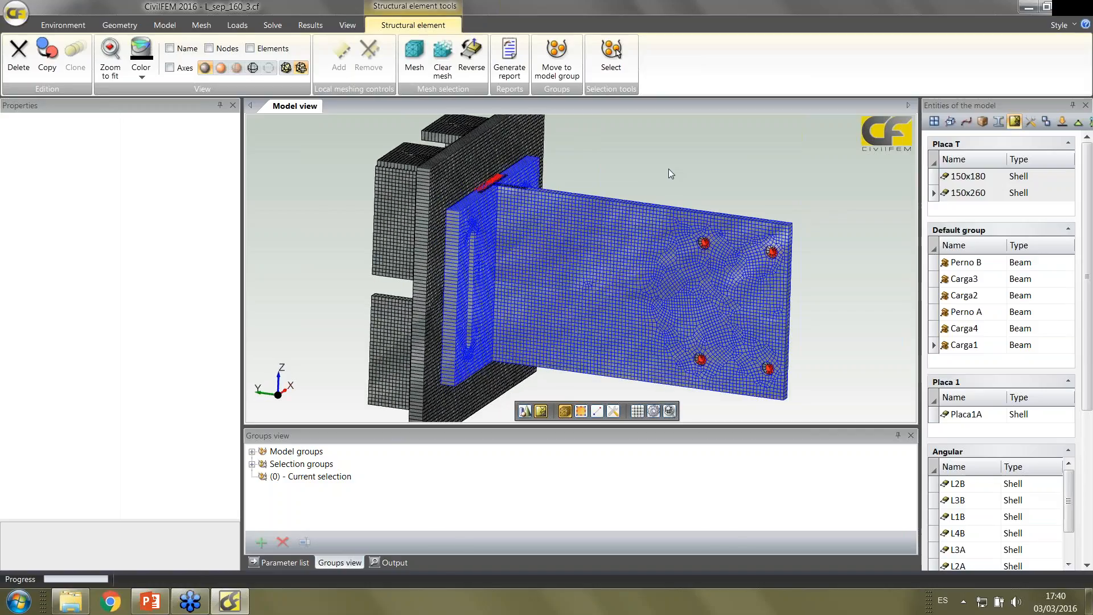
pyautogui.moveTo(669, 169); pyautogui.dragTo(663, 177, button='middle')
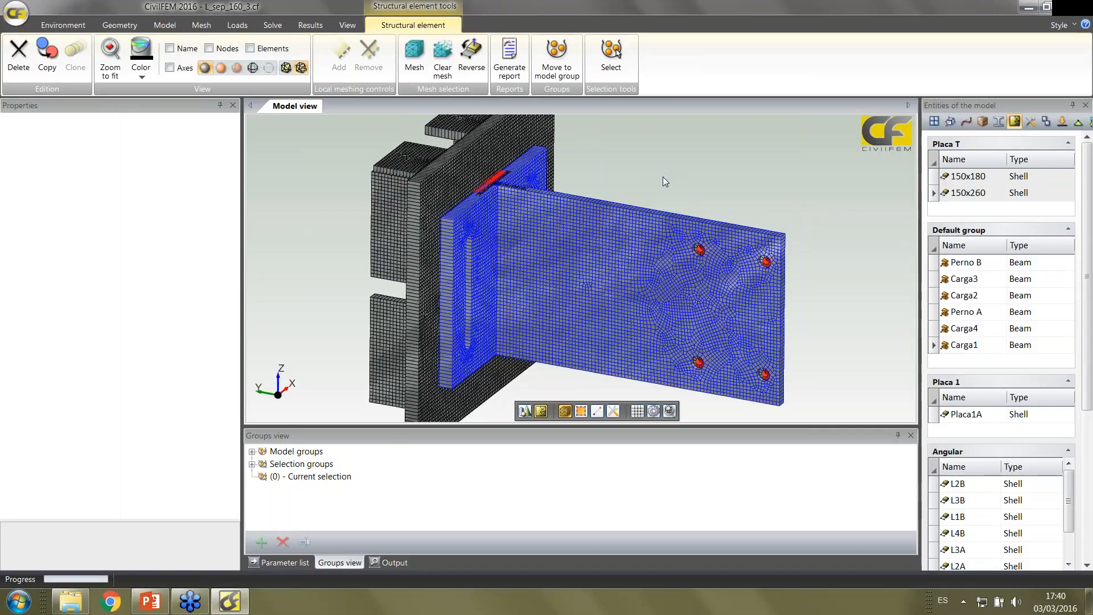
pyautogui.scroll(-1, 662, 176)
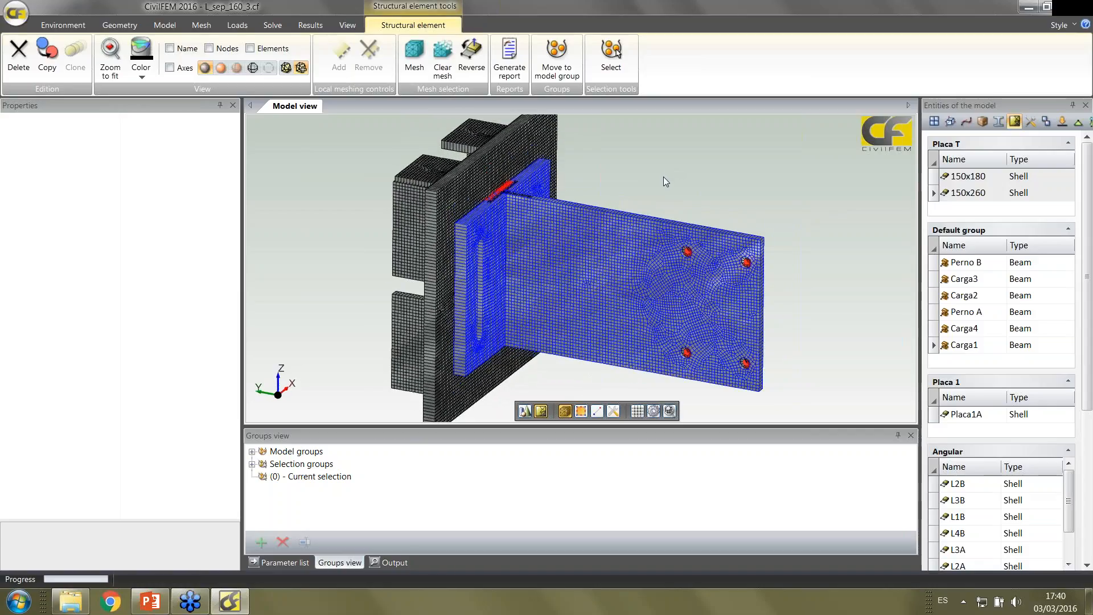
pyautogui.click(706, 185)
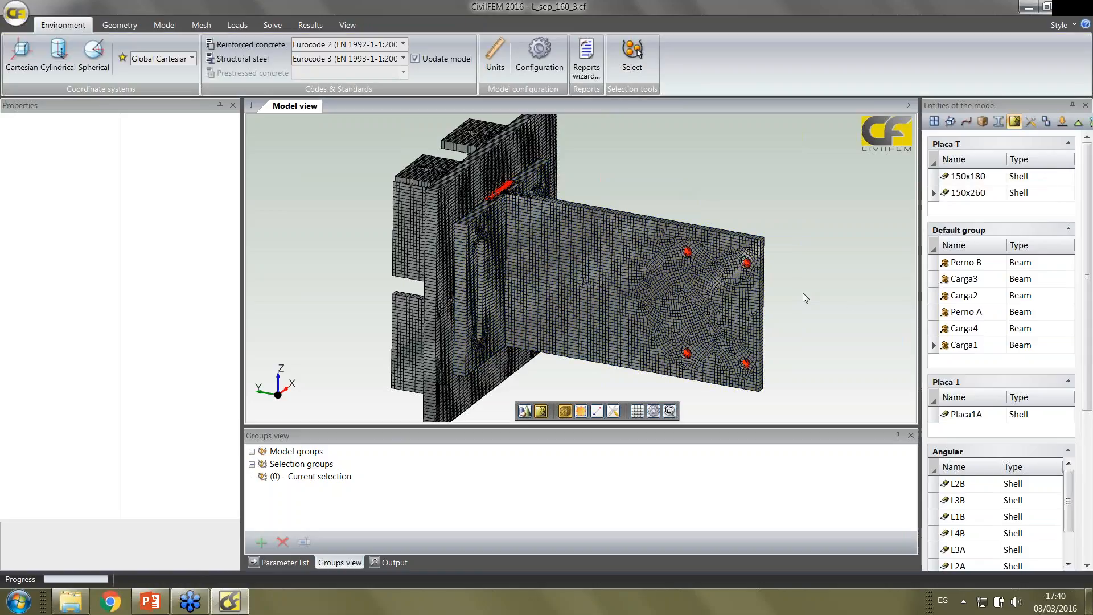
# Examine the slotted 150x180 shell and its junction with the 150x260 plate from closer and farther views
pyautogui.moveTo(803, 292); pyautogui.dragTo(804, 248, button='middle')
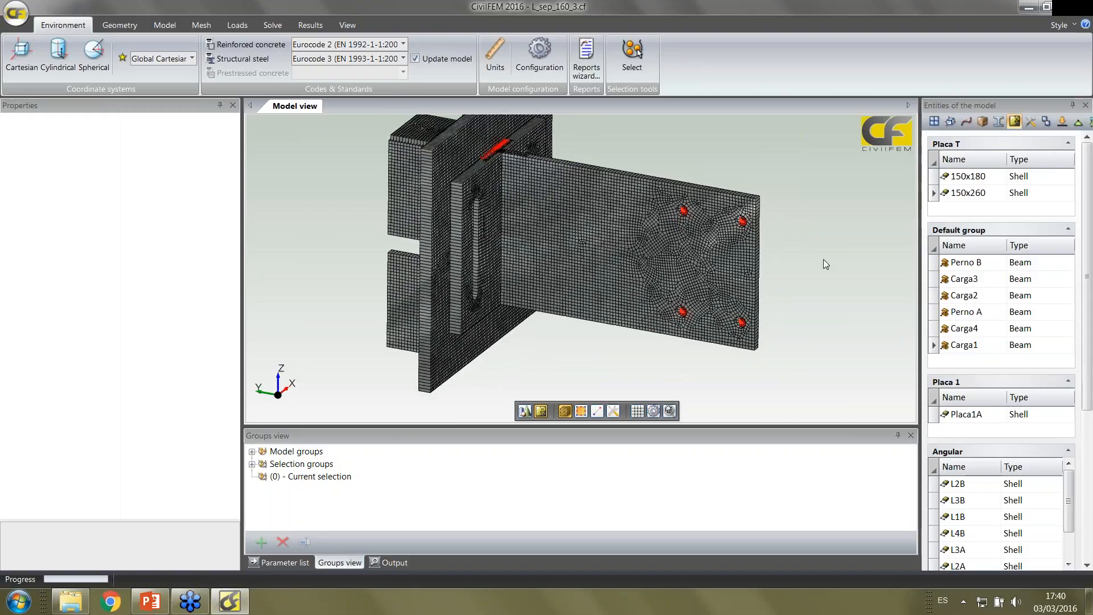
pyautogui.scroll(2, 824, 259)
pyautogui.moveTo(815, 165); pyautogui.dragTo(806, 268, button='middle')
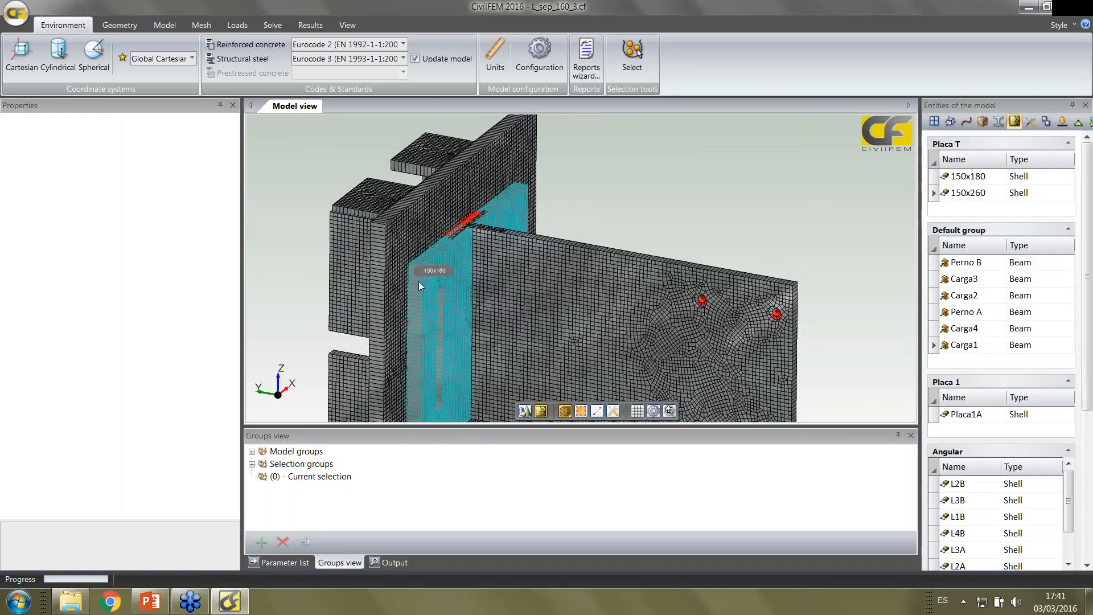
pyautogui.moveTo(436, 284); pyautogui.dragTo(428, 284, button='middle')
pyautogui.scroll(2, 445, 282)
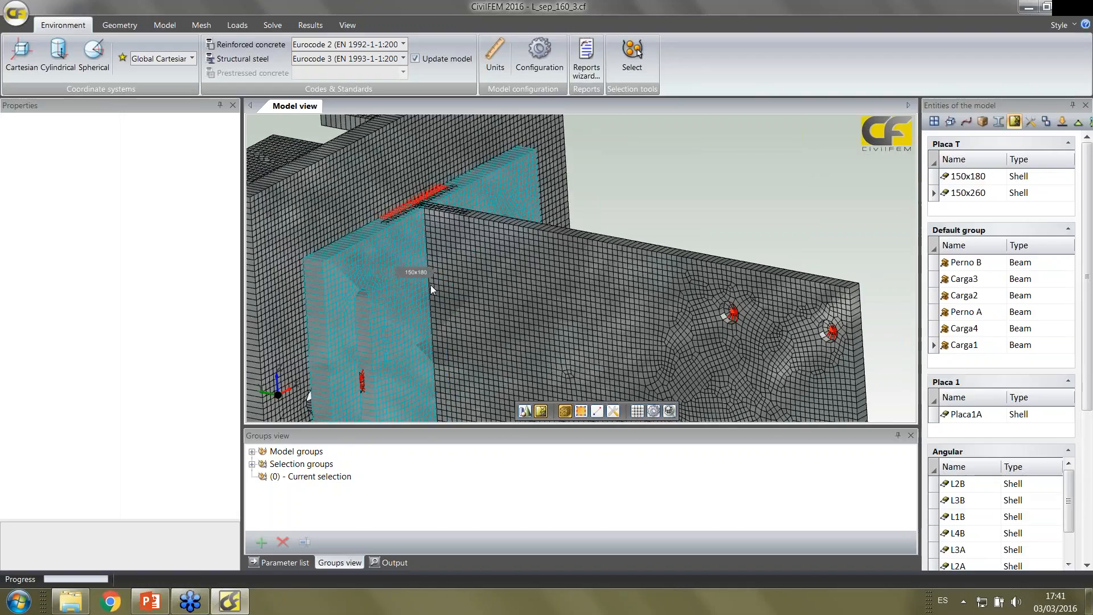
pyautogui.scroll(-2, 441, 272)
pyautogui.scroll(-1, 443, 278)
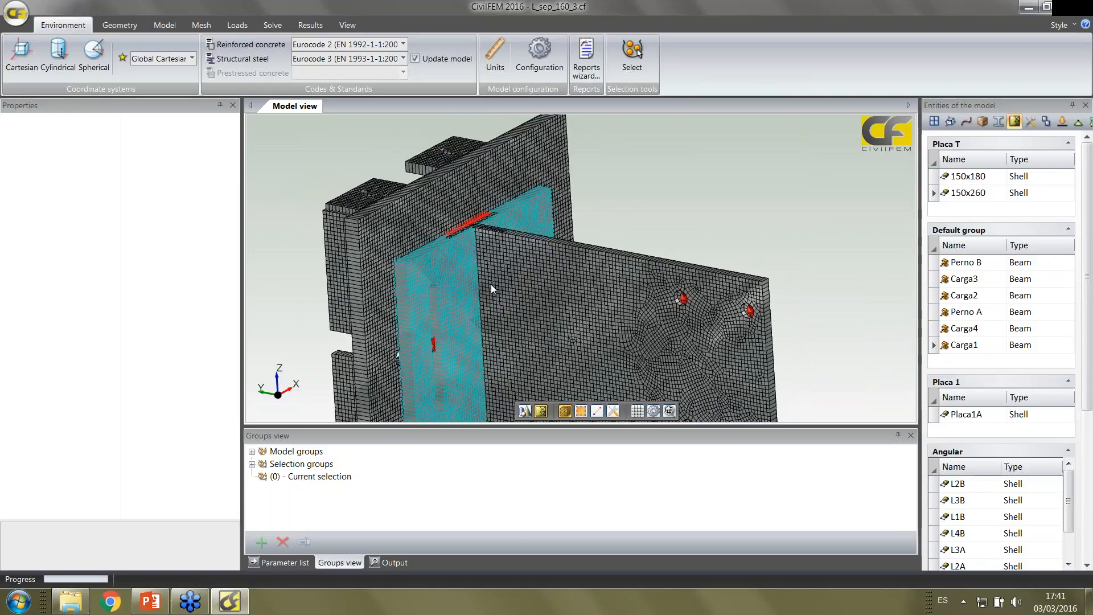
pyautogui.moveTo(759, 239); pyautogui.dragTo(747, 178, button='middle')
pyautogui.scroll(3, 816, 218)
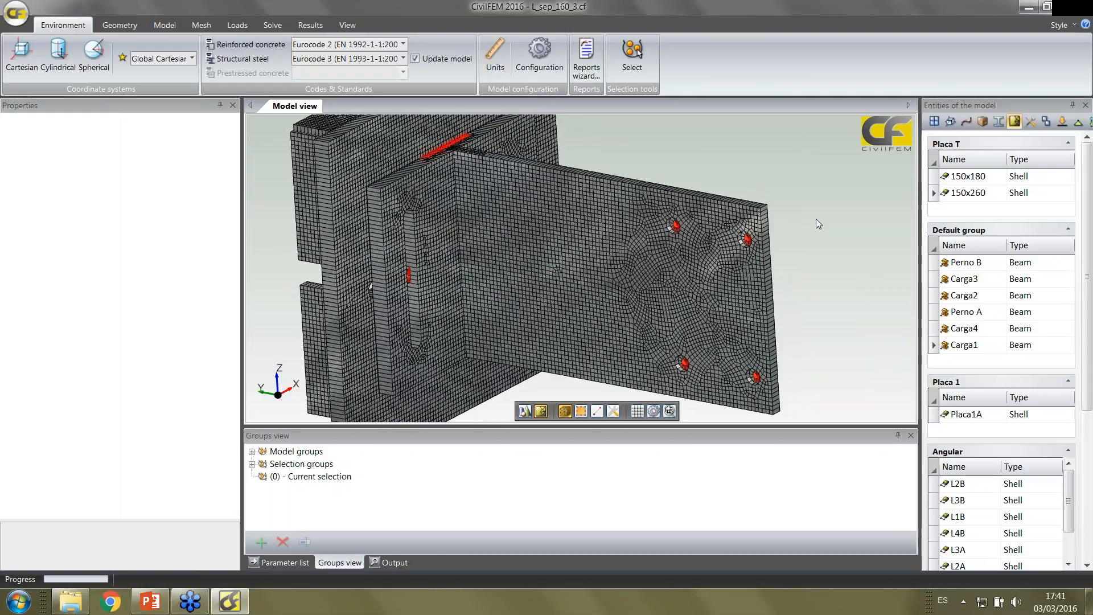
# Inspect the load holes in the 150x260 plate up close and show the properties of the carga 4 tying
pyautogui.moveTo(779, 133); pyautogui.dragTo(661, 138, button='middle')
pyautogui.scroll(3, 672, 138)
pyautogui.scroll(1, 837, 157)
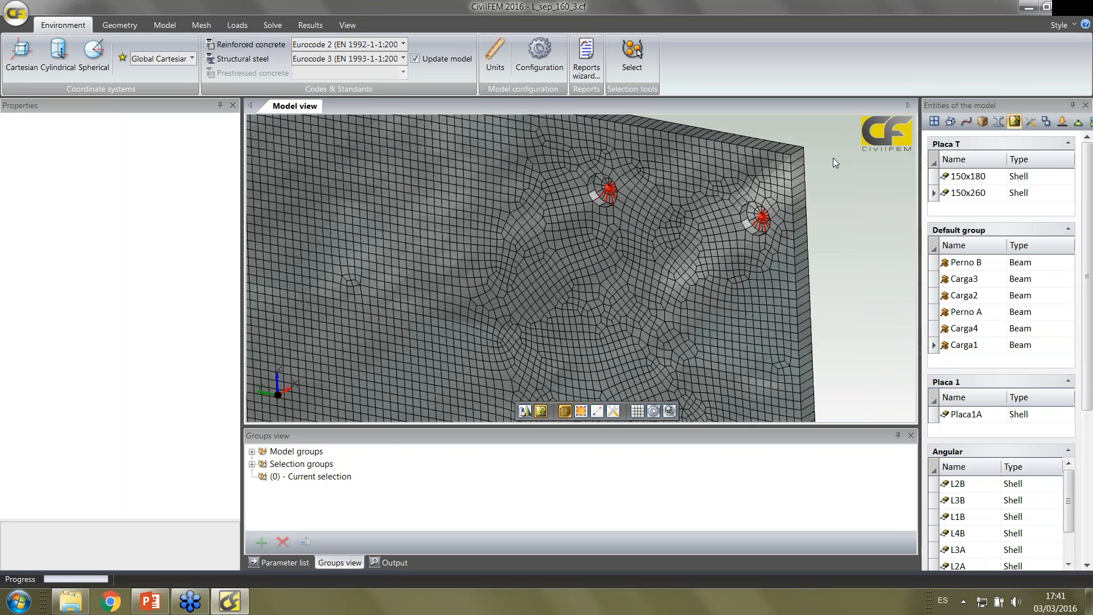
pyautogui.scroll(3, 695, 163)
pyautogui.moveTo(695, 164); pyautogui.dragTo(654, 291, button='middle')
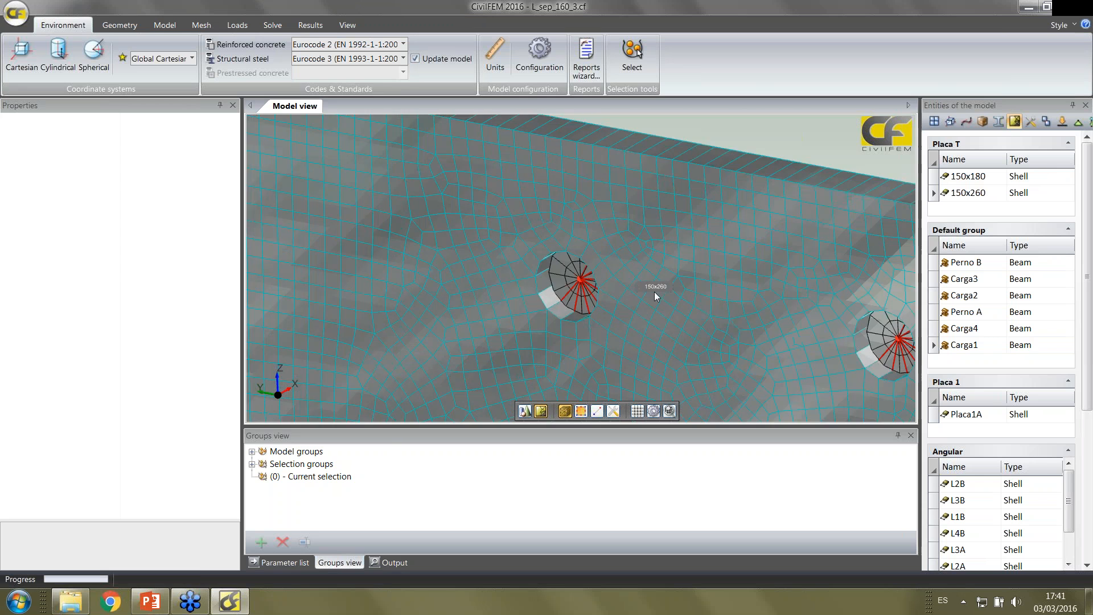
pyautogui.scroll(3, 582, 325)
pyautogui.scroll(-4, 582, 321)
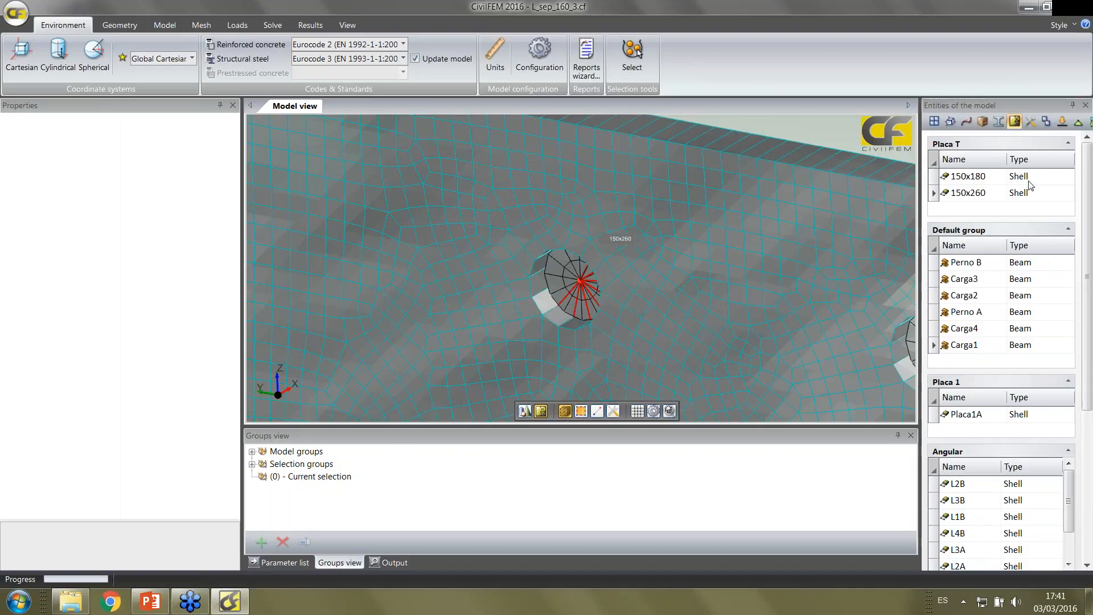
pyautogui.click(1030, 122)
pyautogui.click(966, 282)
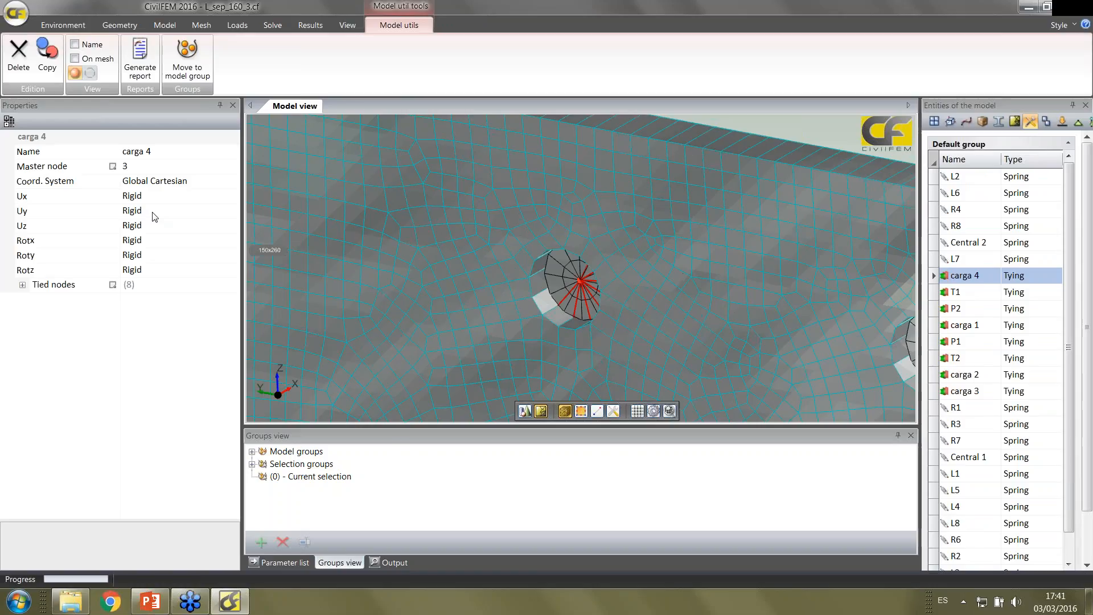
# Plot the load group Carga H on the plate model
pyautogui.click(243, 26)
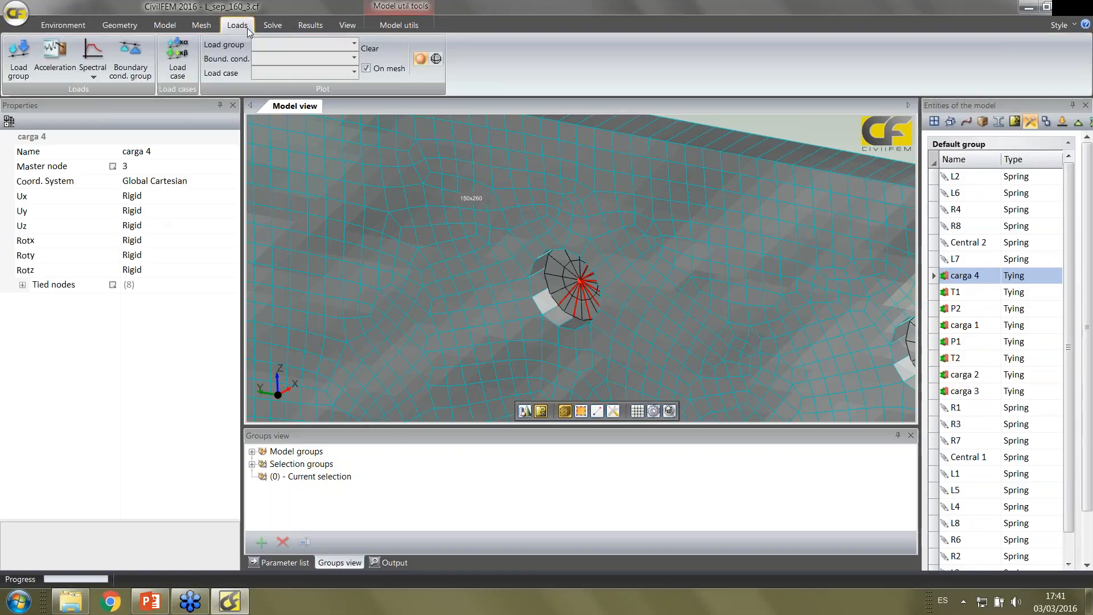
pyautogui.click(279, 46)
pyautogui.click(288, 67)
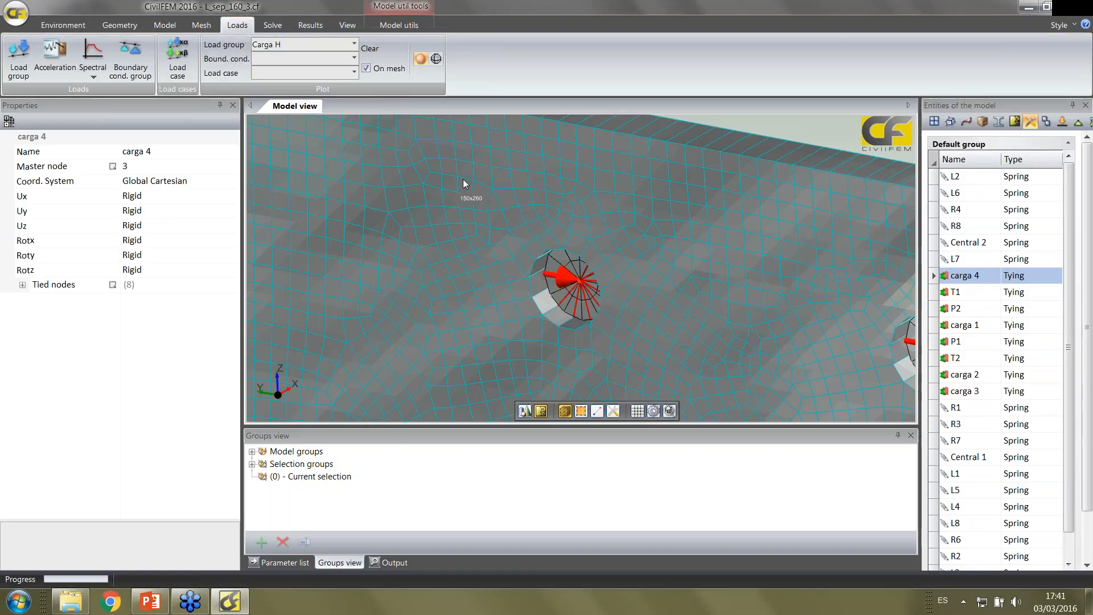
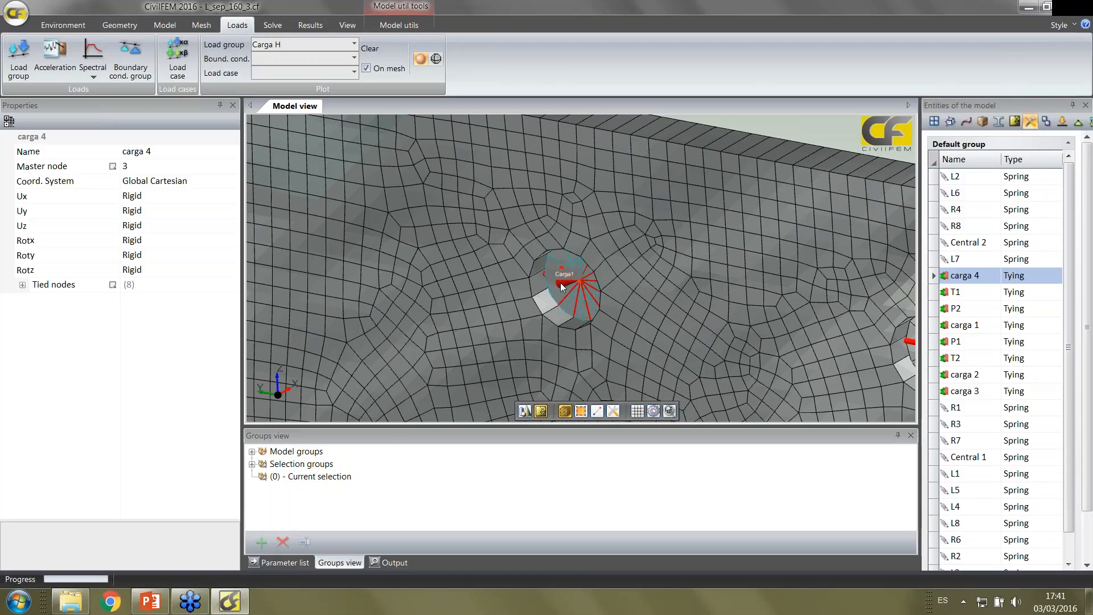
# Plot the load group Carga V on the plate model and inspect its arrows at the load holes
pyautogui.scroll(-1, 665, 339)
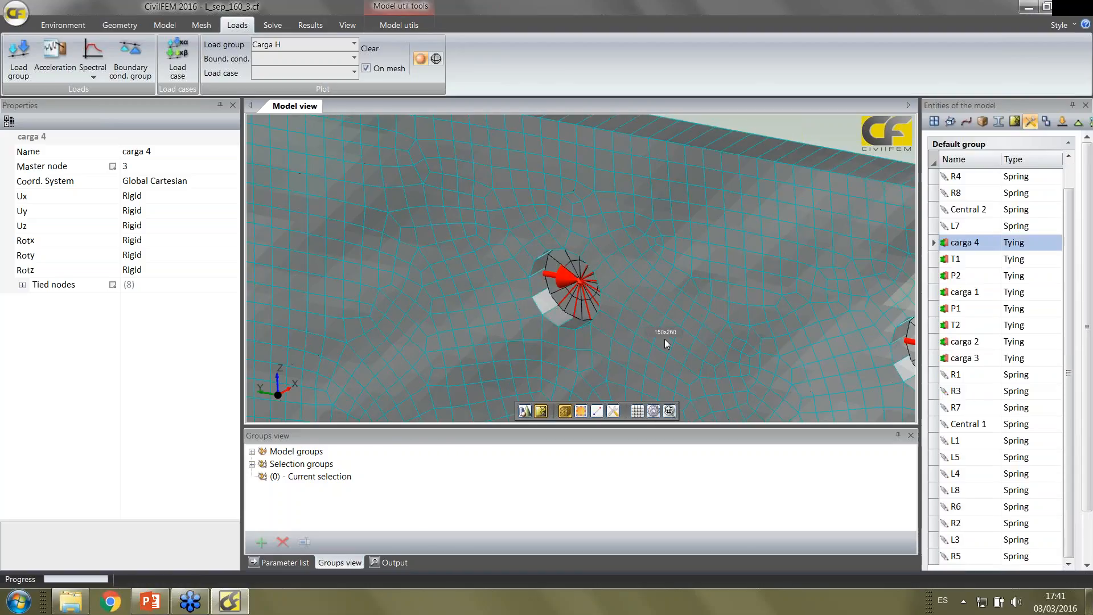
pyautogui.moveTo(665, 340); pyautogui.dragTo(572, 279, button='middle')
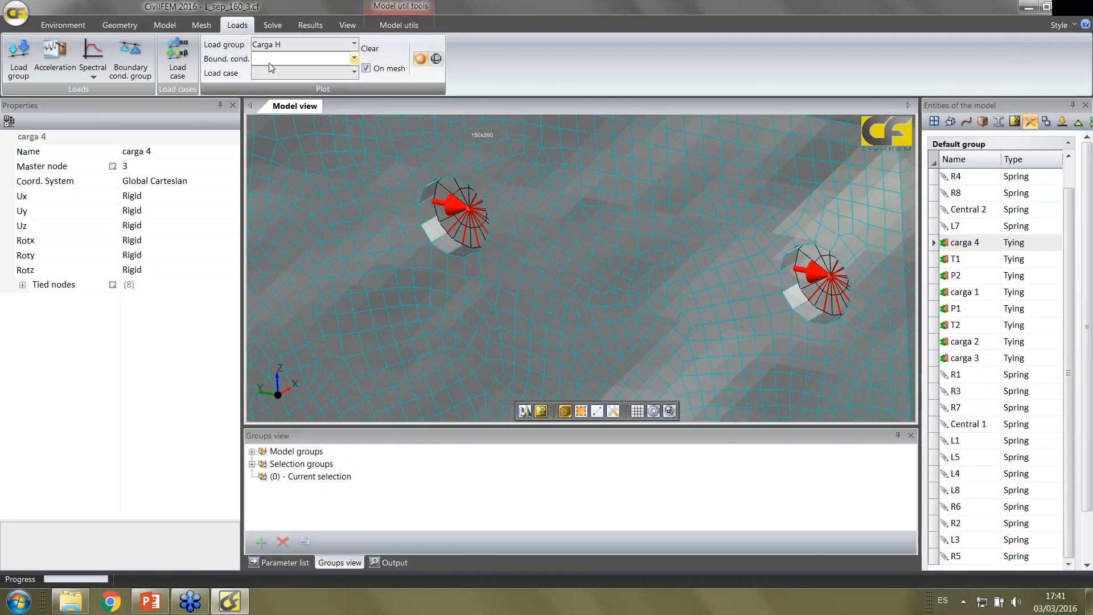
pyautogui.click(279, 45)
pyautogui.click(283, 86)
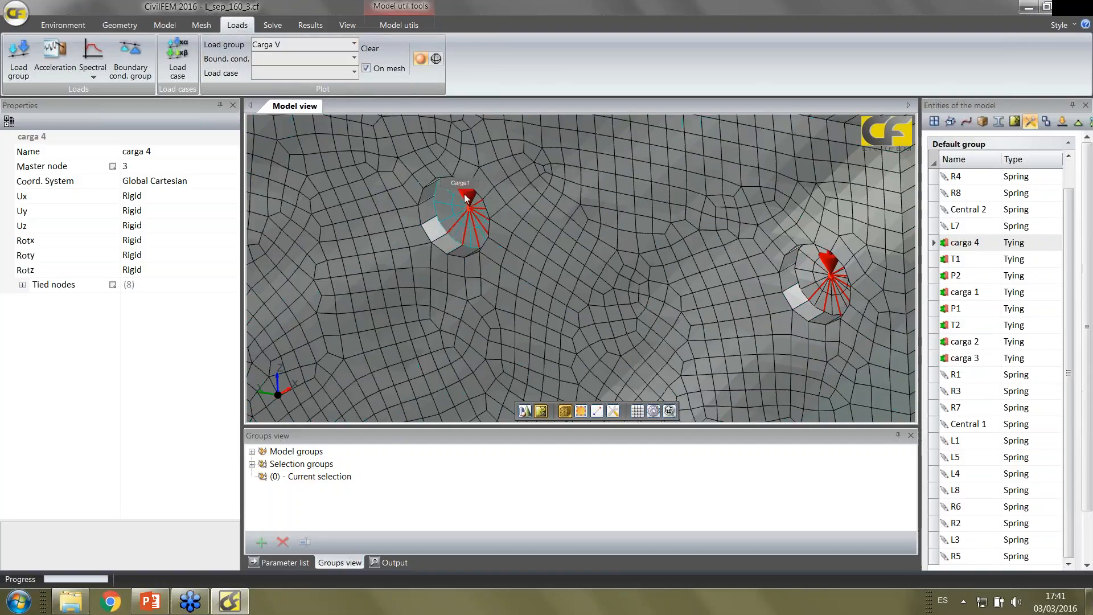
pyautogui.moveTo(459, 227); pyautogui.dragTo(437, 238, button='middle')
pyautogui.scroll(2, 423, 224)
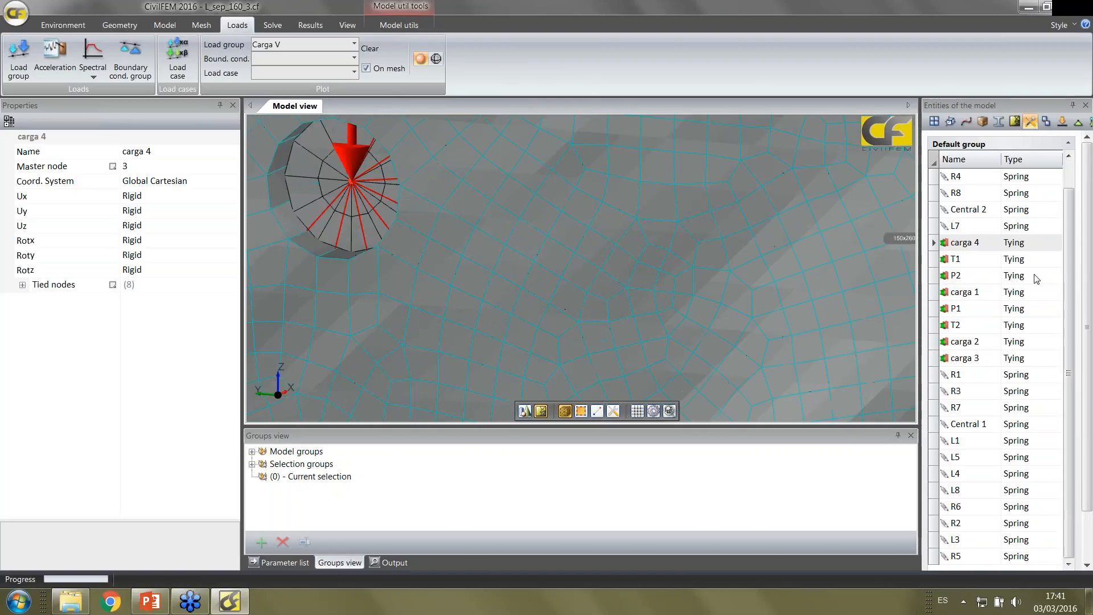
# Show the properties of the tyings P1, T2, carga 1, carga 2 and carga 3 one after another
pyautogui.click(978, 292)
pyautogui.click(981, 312)
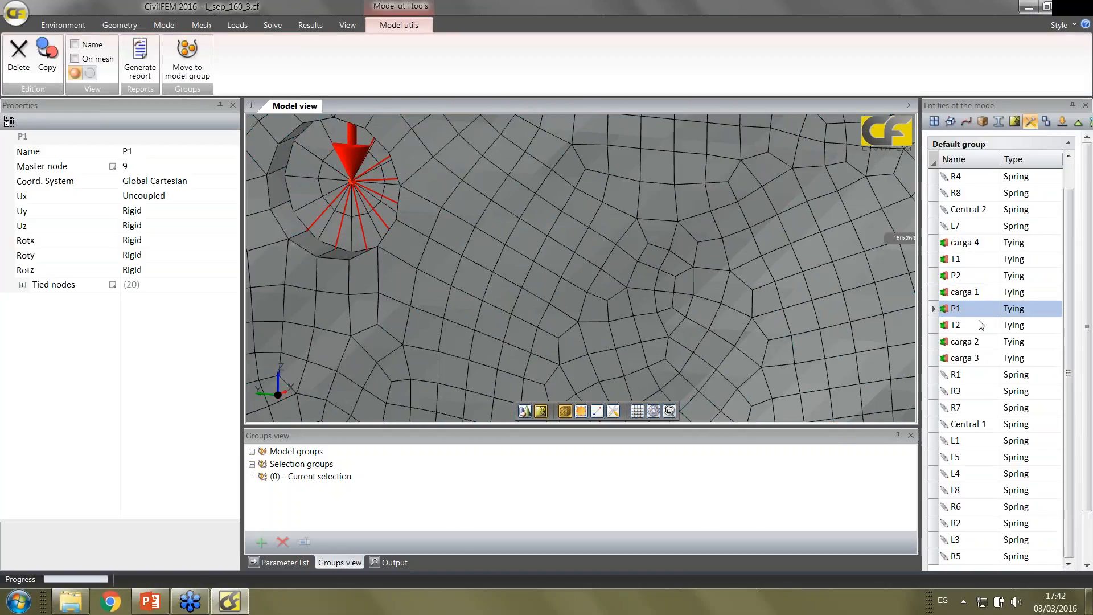
pyautogui.click(979, 326)
pyautogui.click(976, 342)
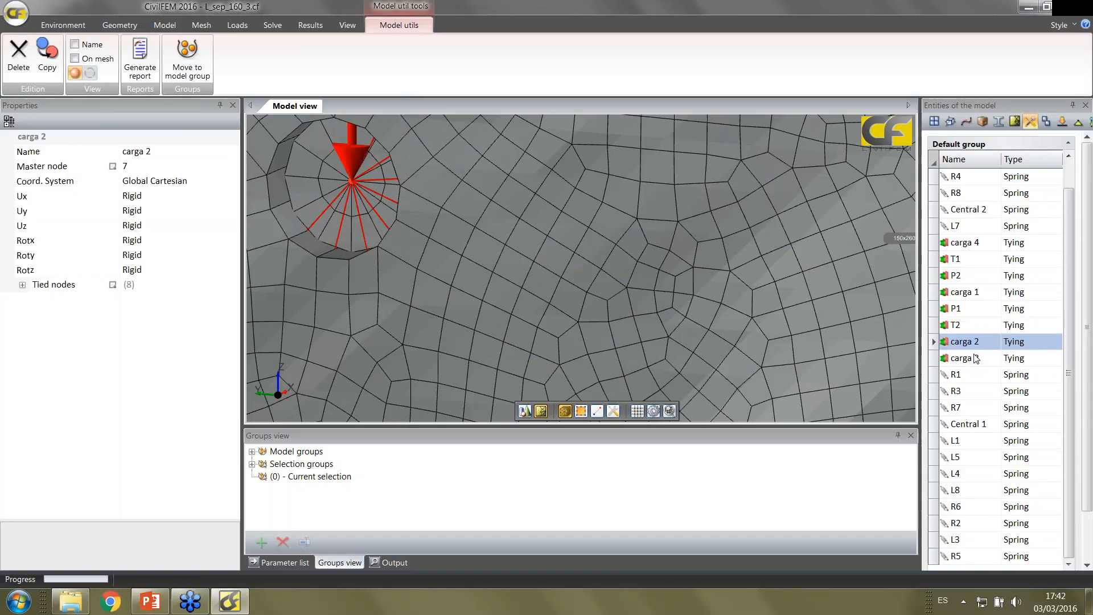
pyautogui.click(975, 357)
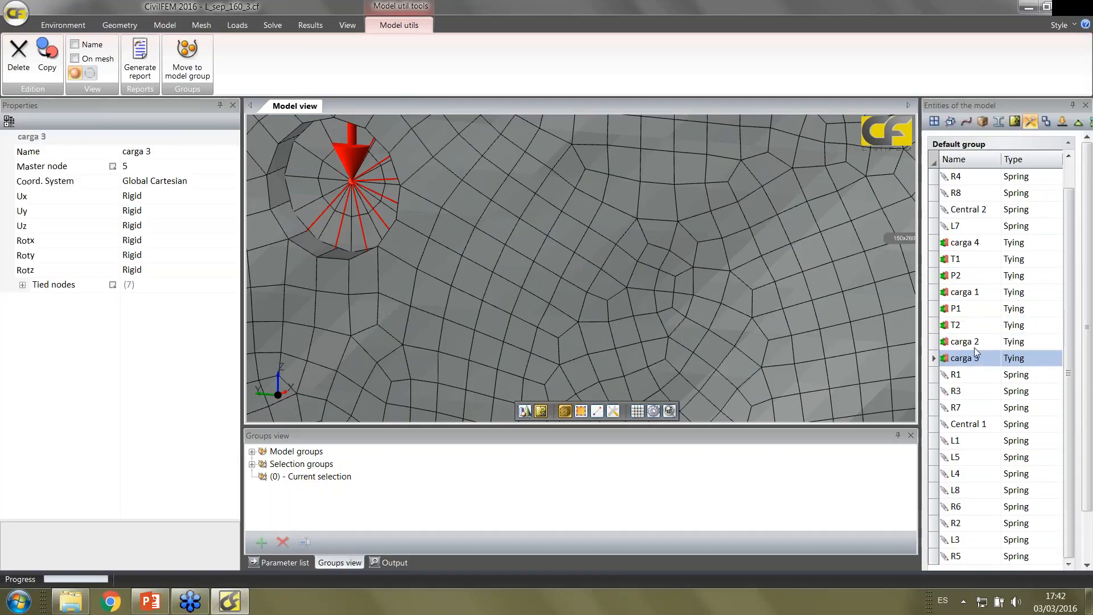
# Highlight the 150x260 shell and examine the bolt tying inside the slot of the 150x180 plate up close
pyautogui.click(573, 249)
pyautogui.scroll(-5, 573, 249)
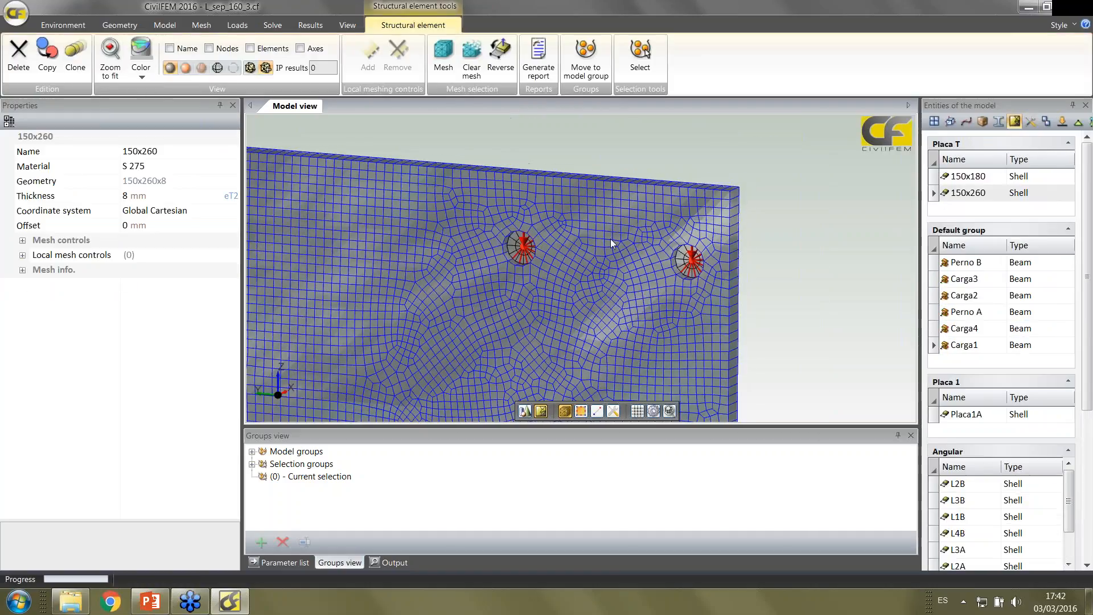
pyautogui.scroll(-4, 549, 265)
pyautogui.scroll(2, 478, 265)
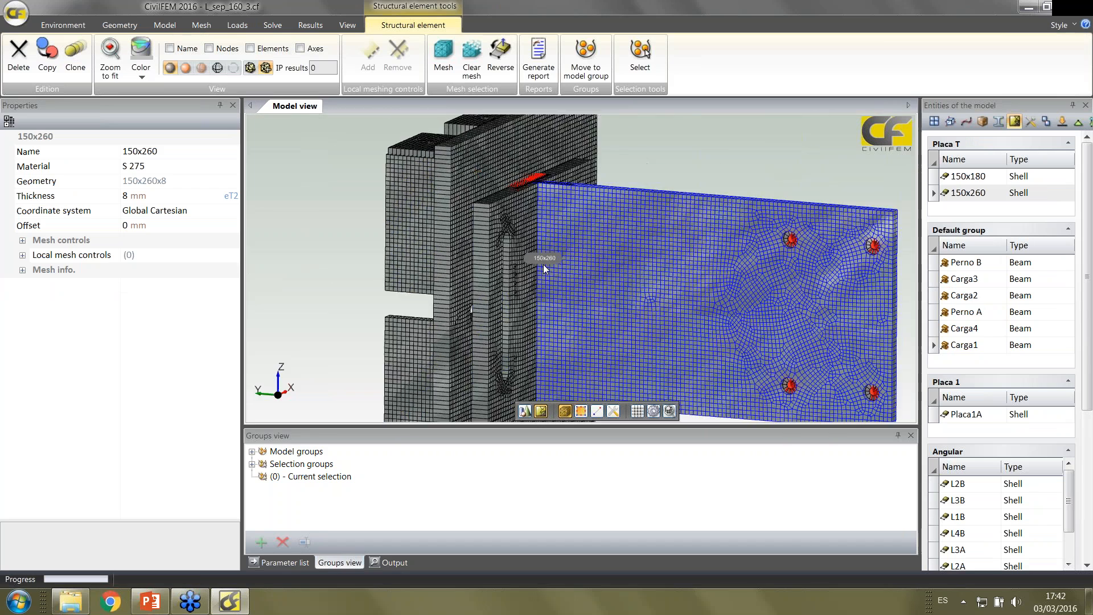
pyautogui.moveTo(473, 264); pyautogui.dragTo(491, 318, button='middle')
pyautogui.scroll(3, 473, 321)
pyautogui.moveTo(565, 284); pyautogui.dragTo(505, 291, button='middle')
pyautogui.scroll(5, 504, 291)
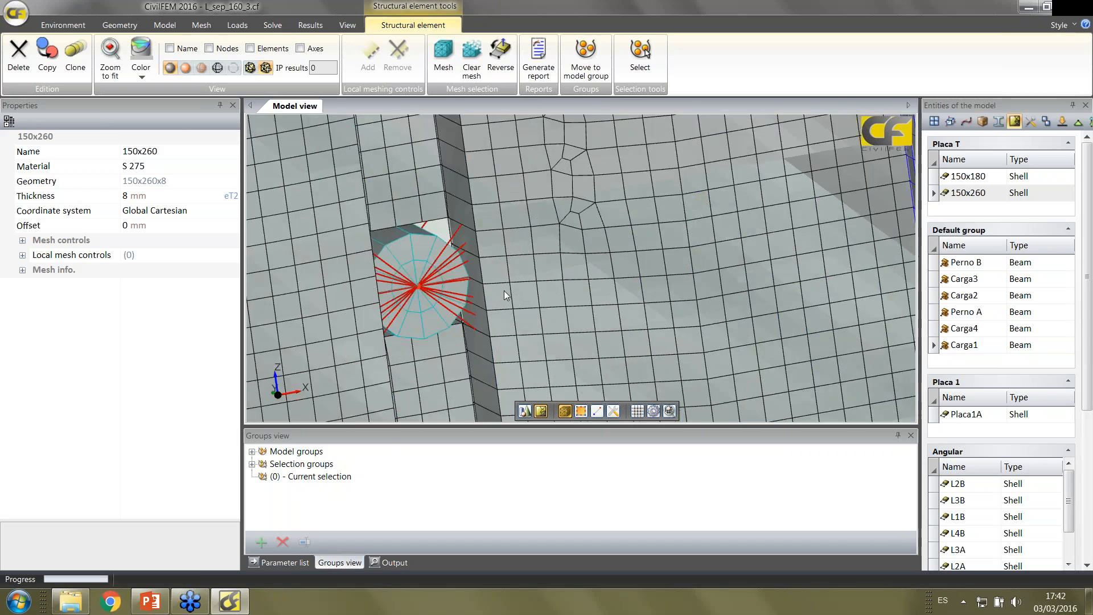
pyautogui.scroll(-2, 504, 291)
pyautogui.scroll(-10, 503, 290)
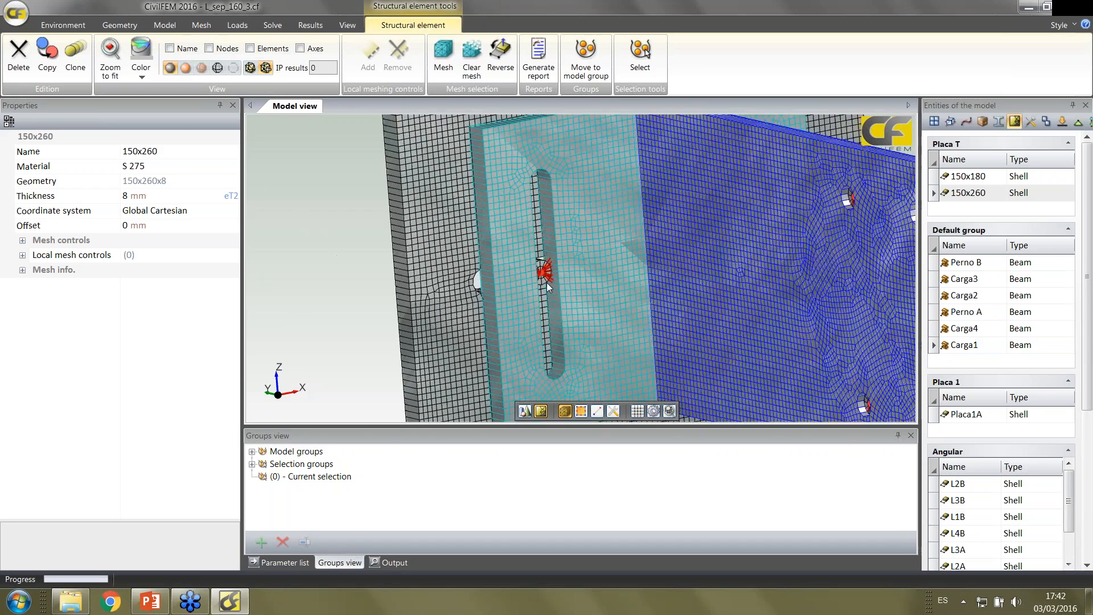
# Examine the red connection elements along the upper edge where the 150x180 plate meets Placa1A from several angles
pyautogui.moveTo(565, 278); pyautogui.dragTo(565, 245, button='middle')
pyautogui.scroll(6, 565, 246)
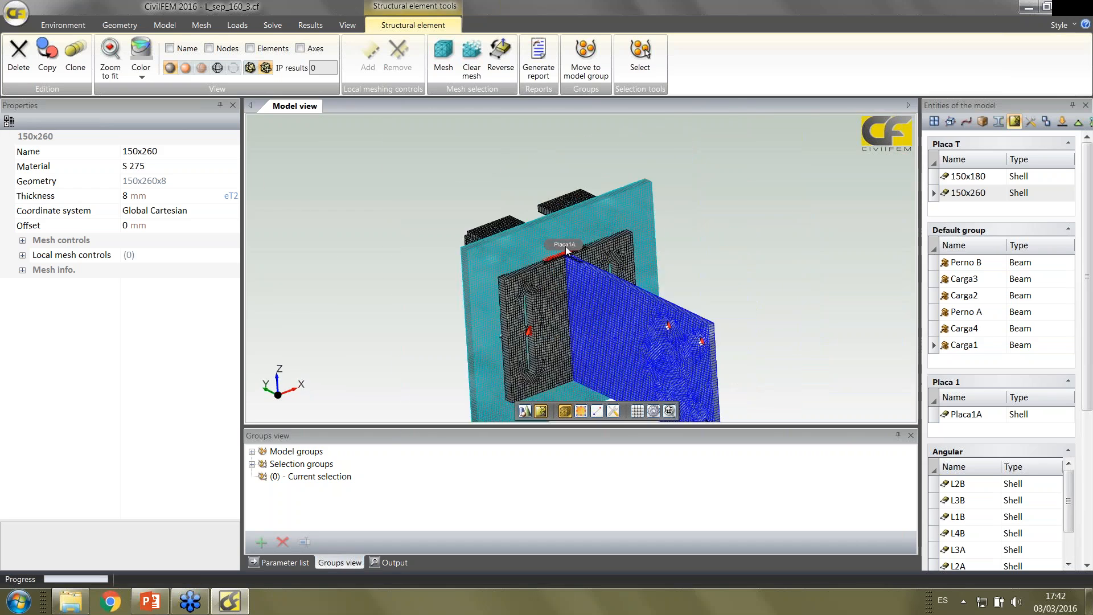
pyautogui.scroll(6, 572, 251)
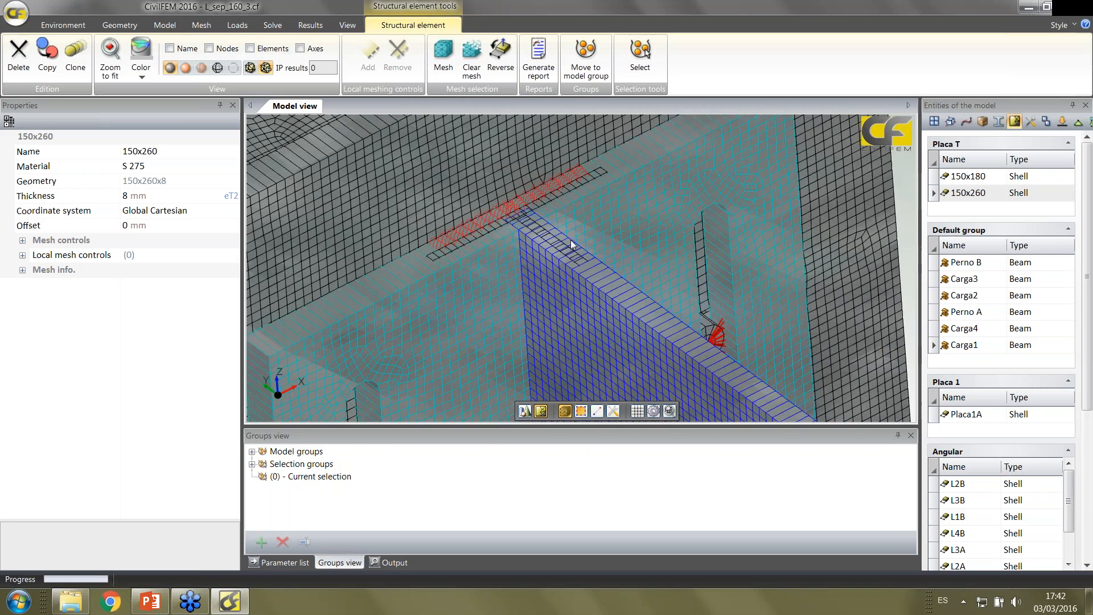
pyautogui.moveTo(476, 217); pyautogui.dragTo(484, 178, button='middle')
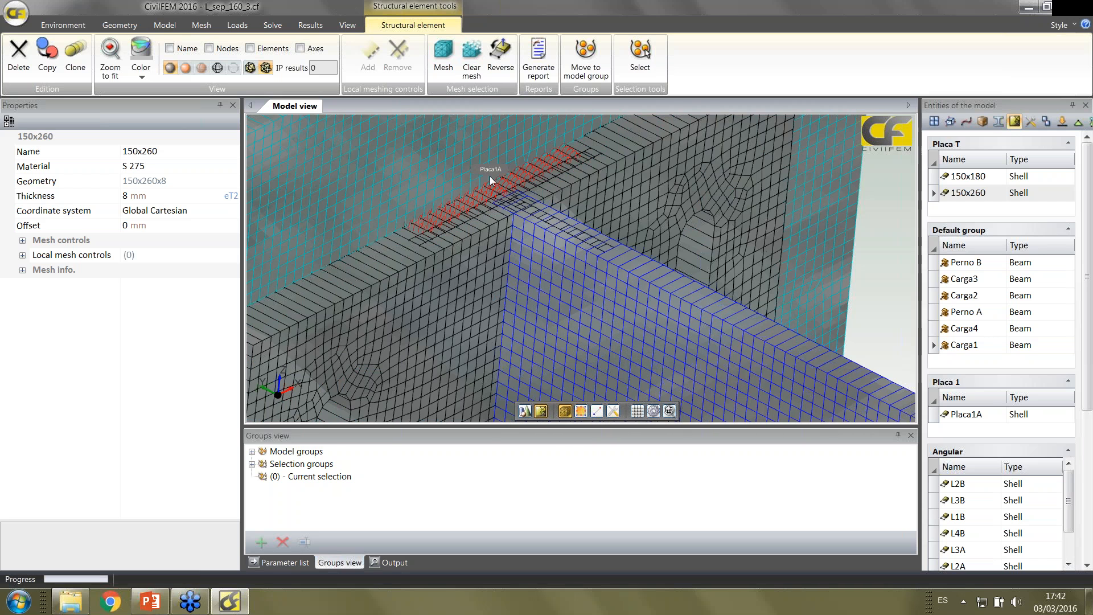
pyautogui.scroll(3, 490, 176)
pyautogui.scroll(-1, 491, 176)
pyautogui.moveTo(494, 173); pyautogui.dragTo(436, 219, button='middle')
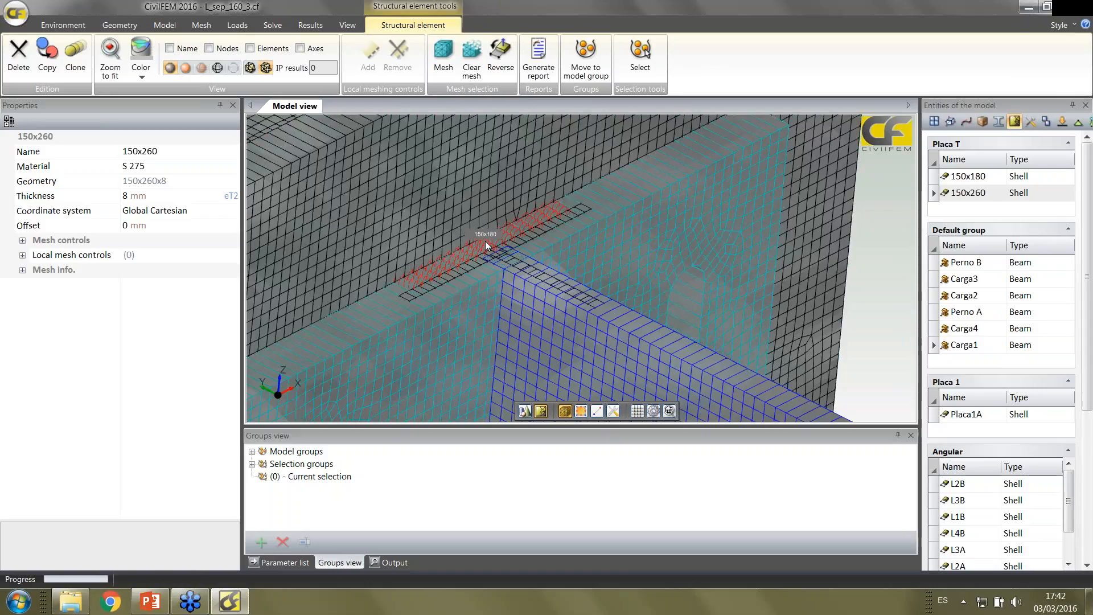
pyautogui.scroll(-2, 485, 245)
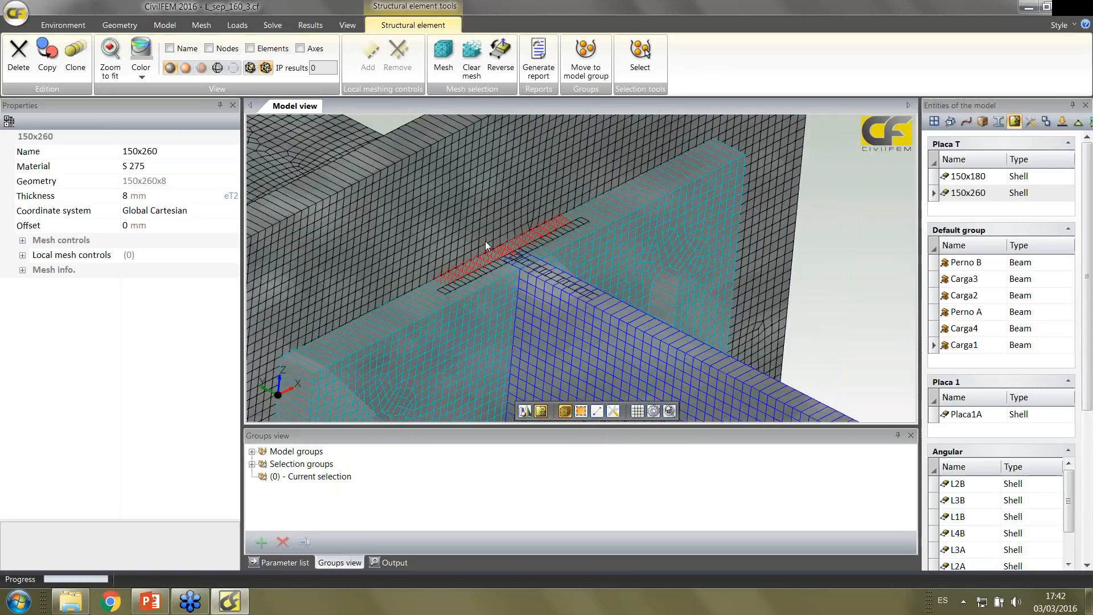
pyautogui.scroll(-2, 485, 241)
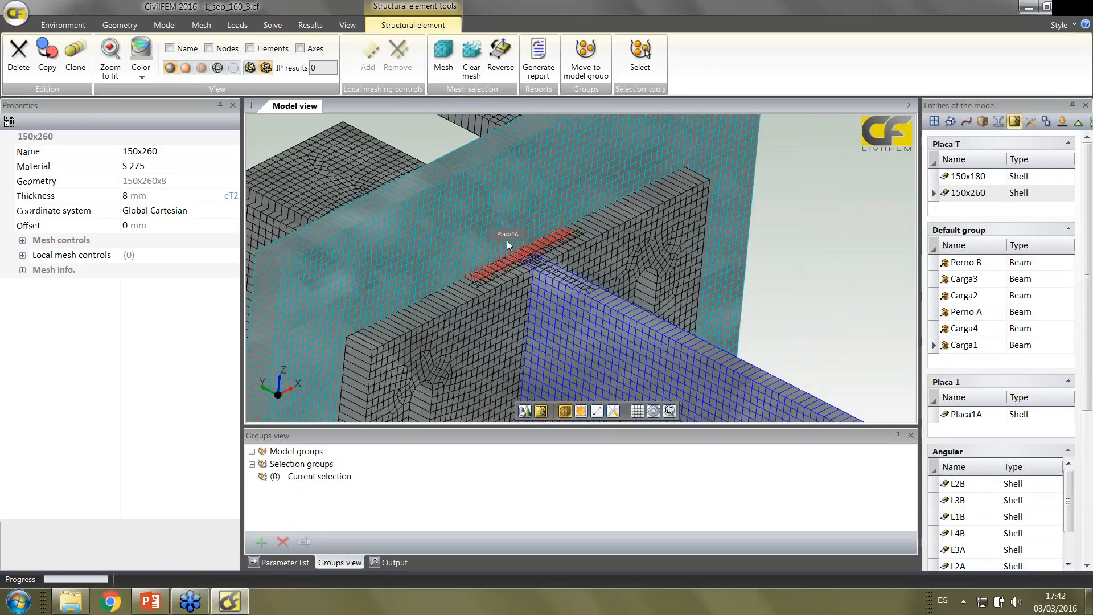
pyautogui.moveTo(524, 238); pyautogui.dragTo(587, 265, button='middle')
pyautogui.scroll(-1, 714, 268)
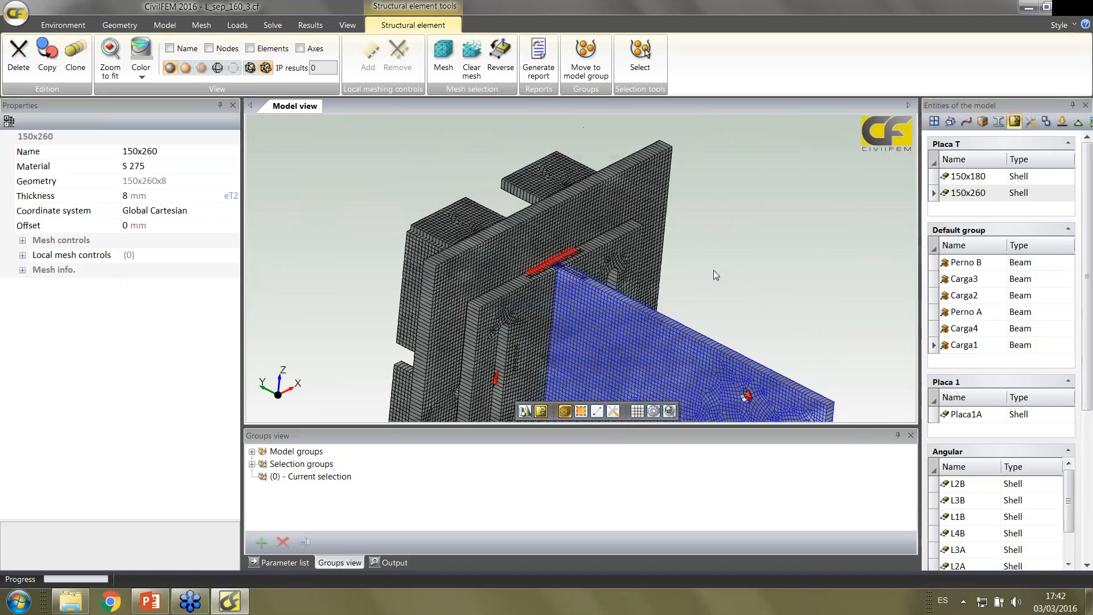
pyautogui.scroll(2, 713, 270)
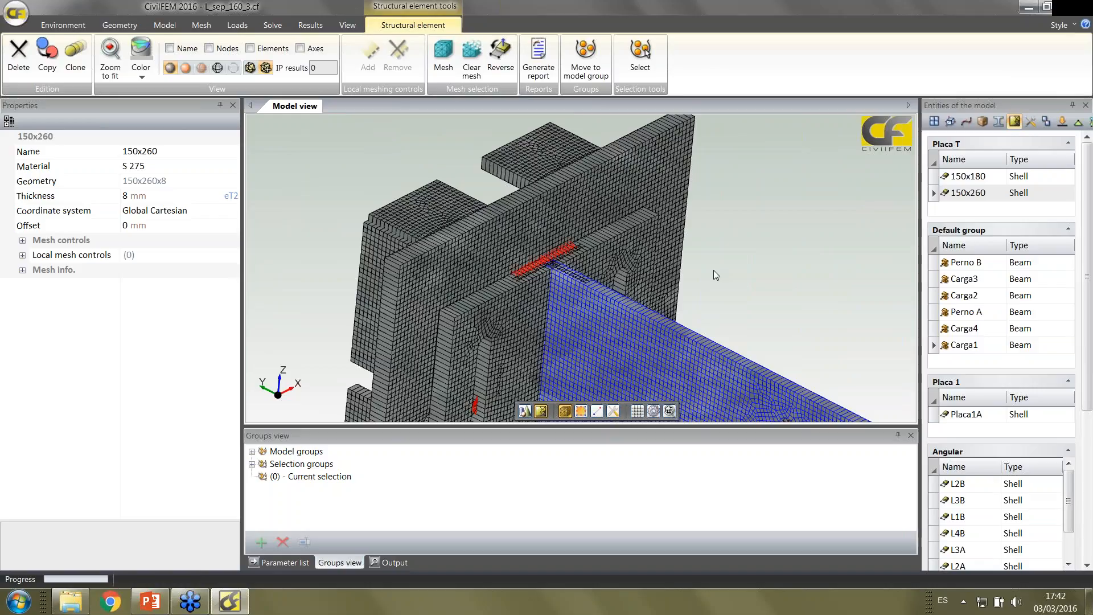
pyautogui.scroll(-2, 714, 274)
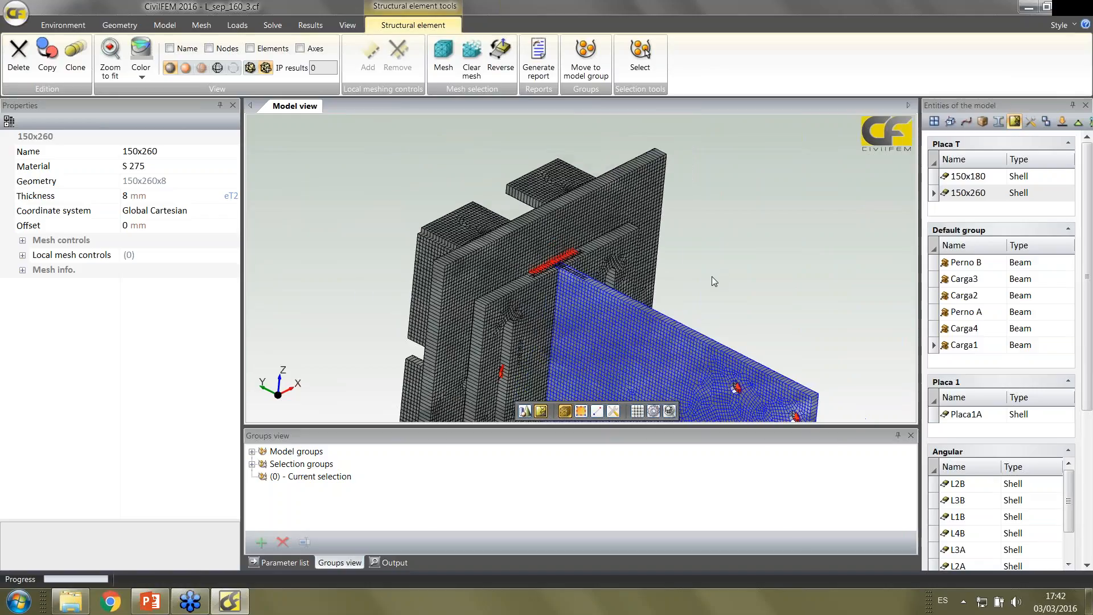
pyautogui.moveTo(713, 275); pyautogui.dragTo(712, 255, button='middle')
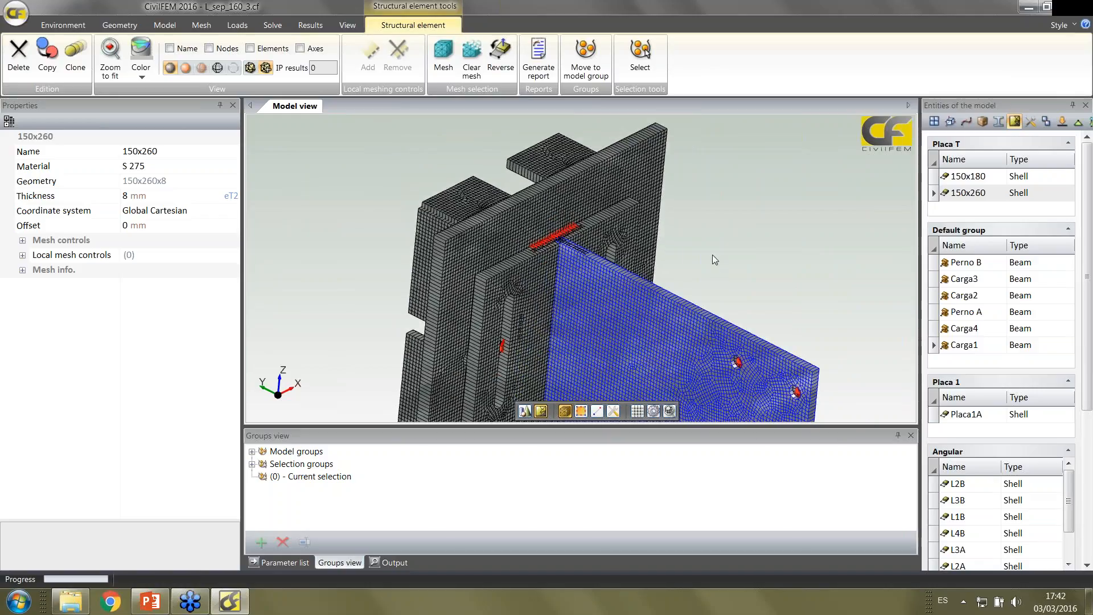
pyautogui.scroll(2, 713, 255)
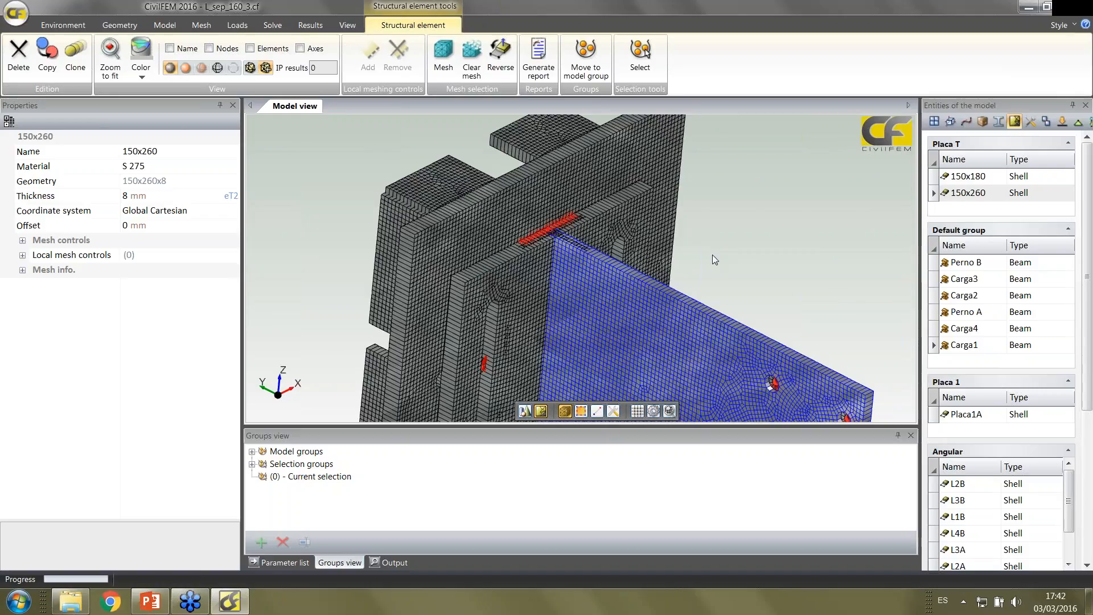
pyautogui.scroll(-1, 712, 254)
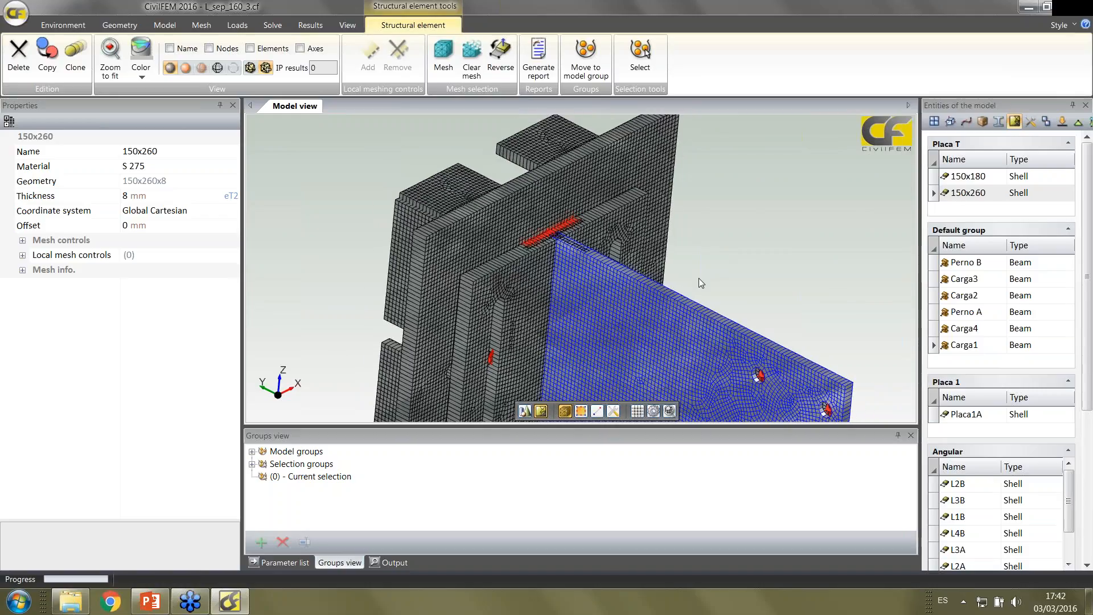
pyautogui.scroll(-1, 698, 279)
pyautogui.moveTo(698, 279); pyautogui.dragTo(699, 209, button='middle')
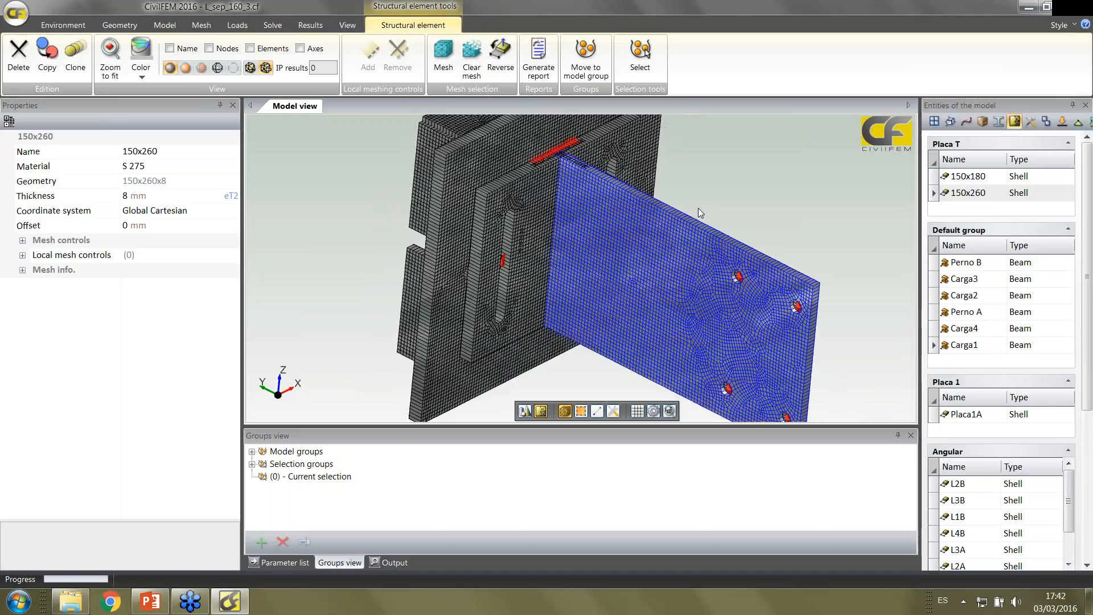
pyautogui.scroll(2, 699, 211)
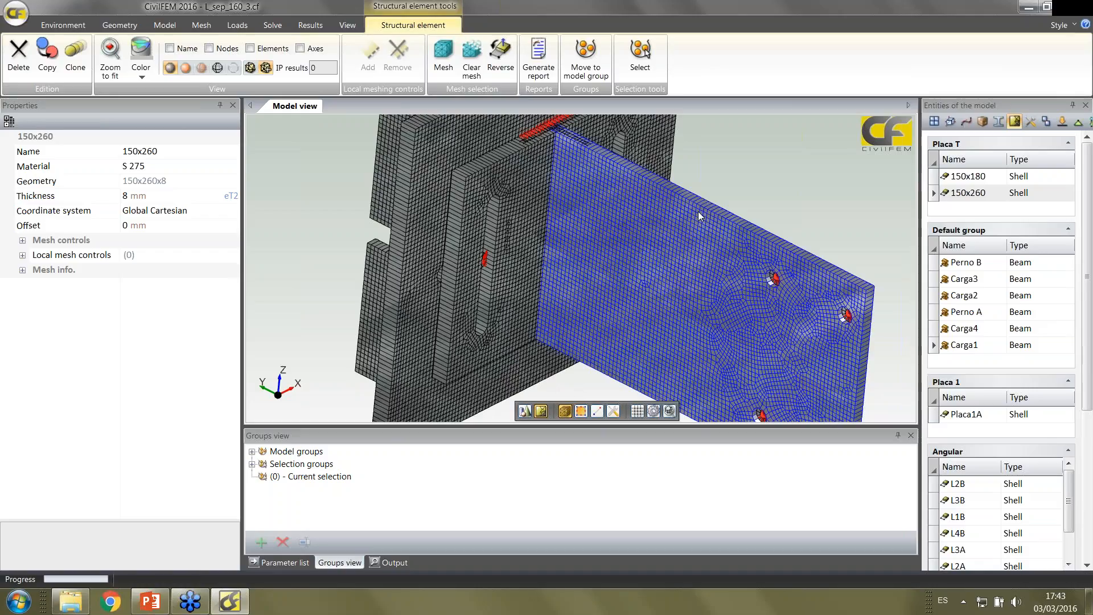
pyautogui.scroll(-1, 699, 213)
pyautogui.scroll(2, 699, 213)
pyautogui.scroll(-3, 698, 214)
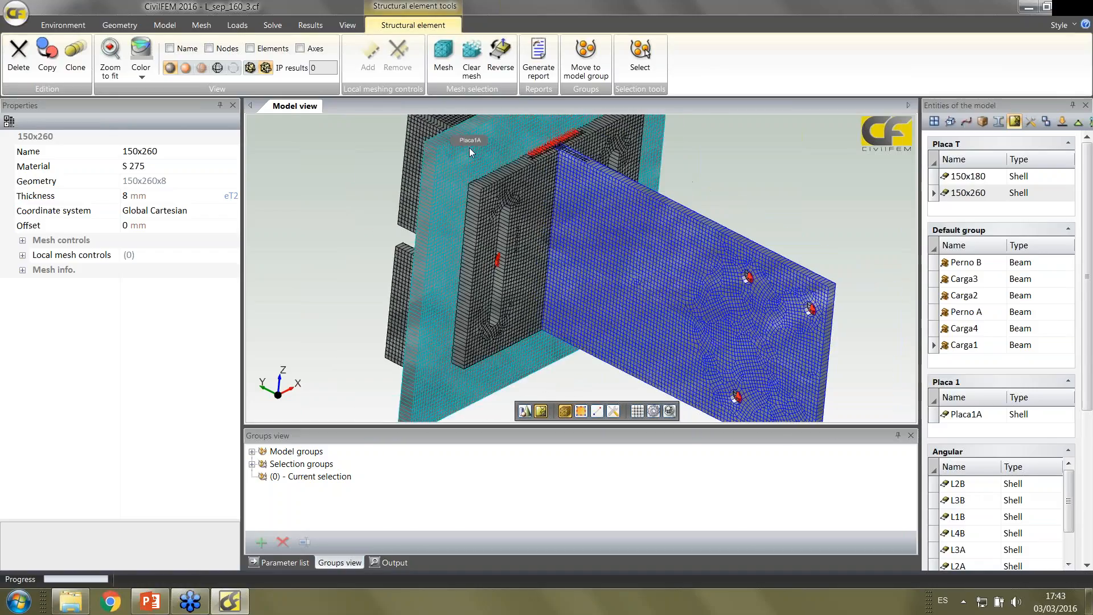
# Load the results file Sold_Extr_IPN280_BCtop_1.rcf from the Plate folder
pyautogui.click(319, 27)
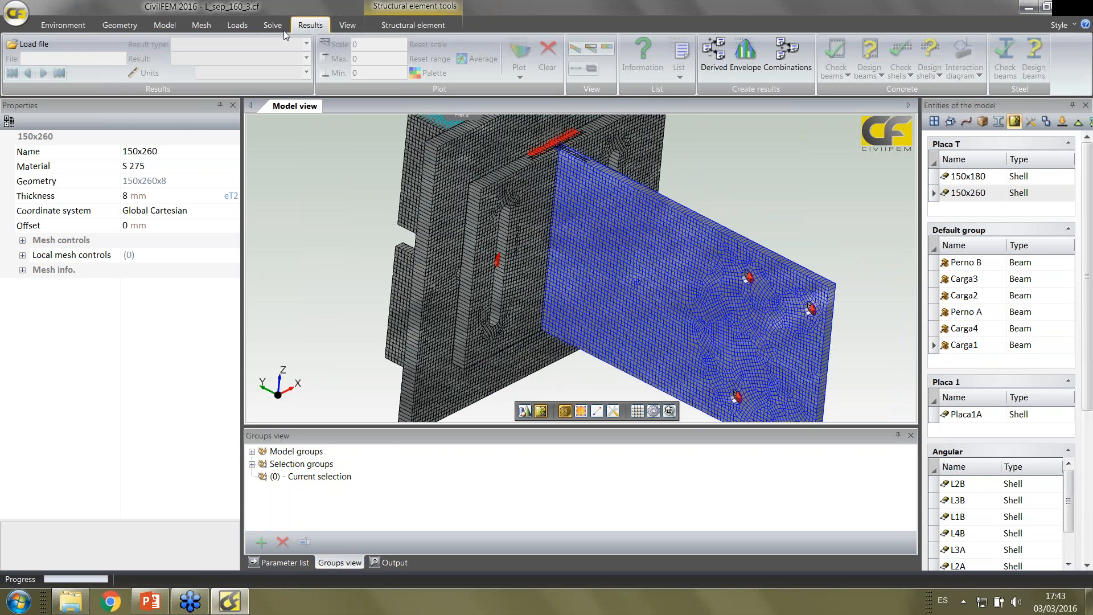
pyautogui.click(59, 42)
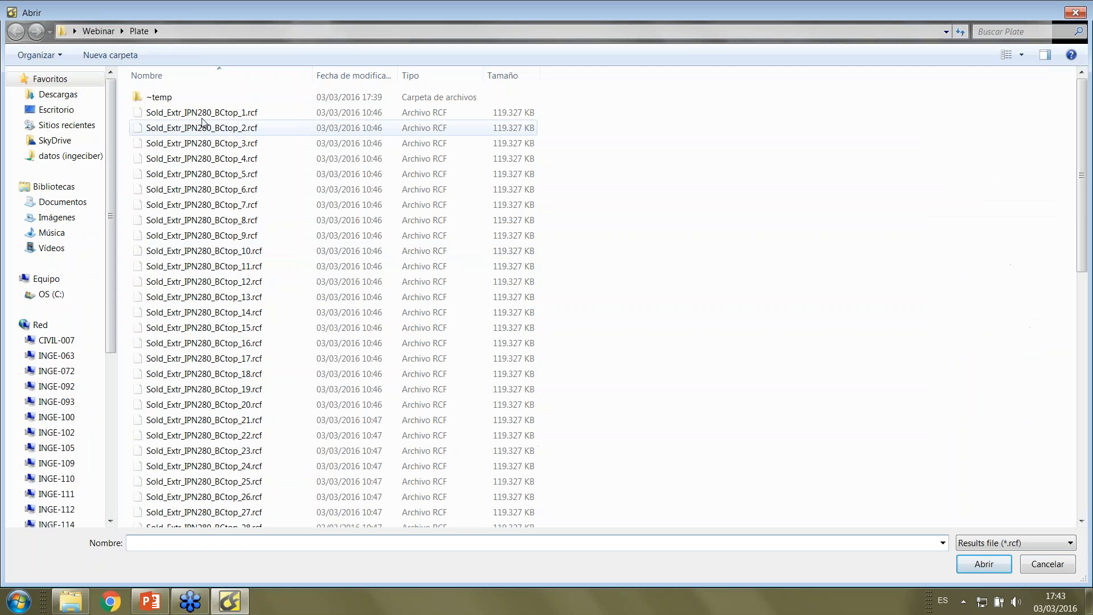
pyautogui.click(206, 114)
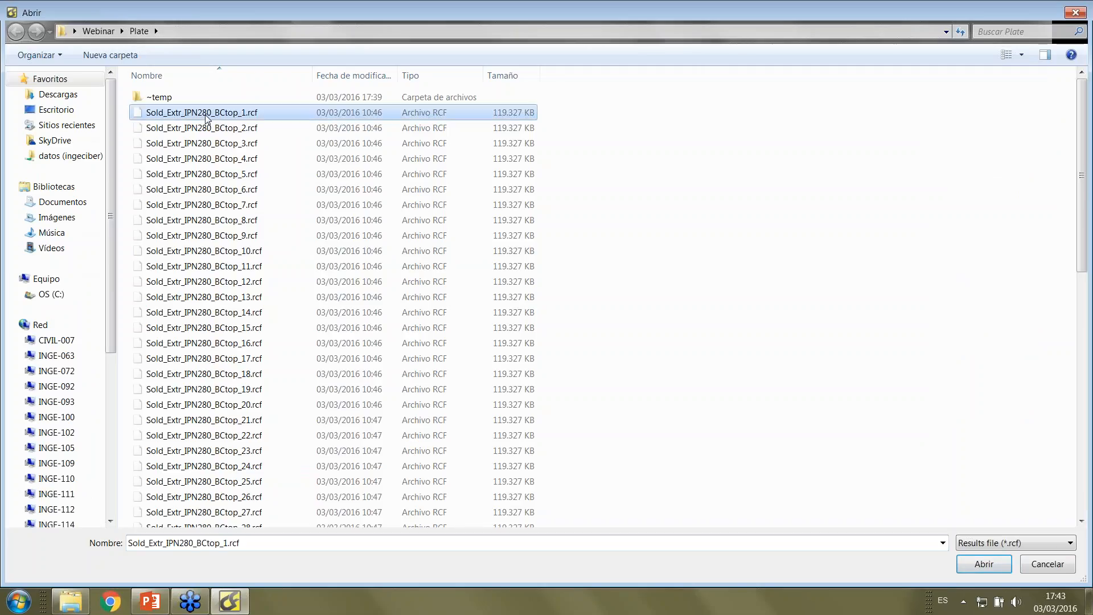
pyautogui.doubleClick(207, 114)
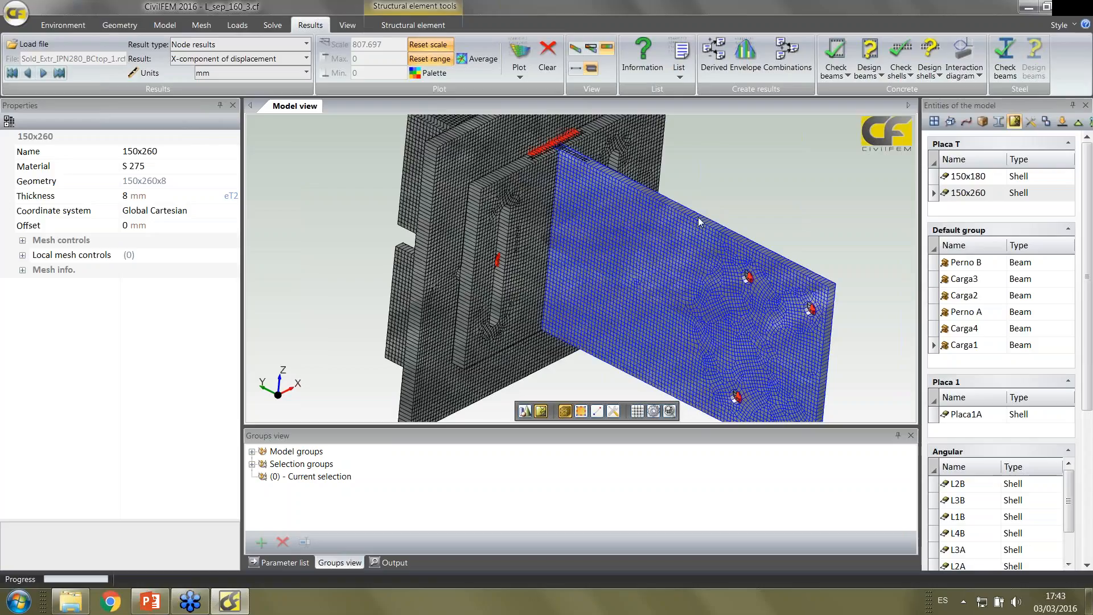
# Make the Placa1A shell the current selection by picking, as a new selection, and return to the results tools
pyautogui.moveTo(698, 217); pyautogui.dragTo(722, 254, button='middle')
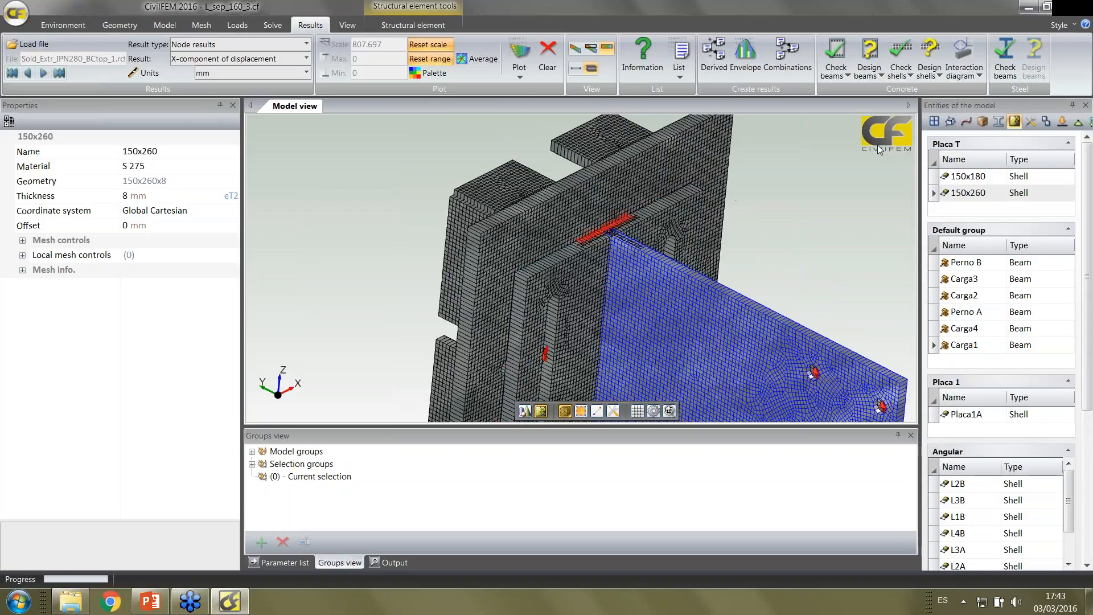
pyautogui.click(716, 144)
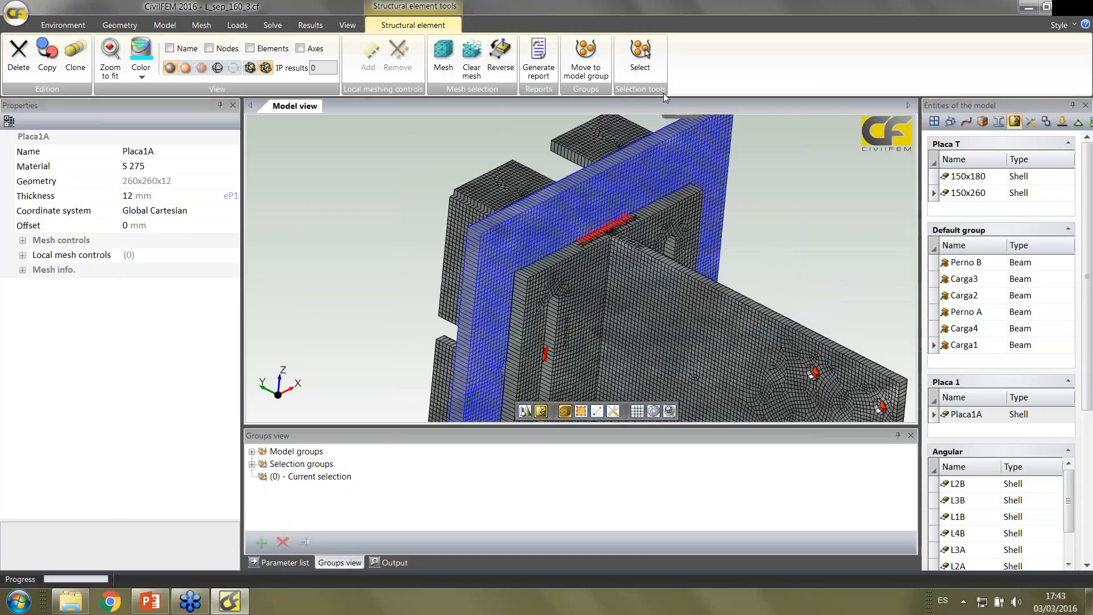
pyautogui.click(641, 55)
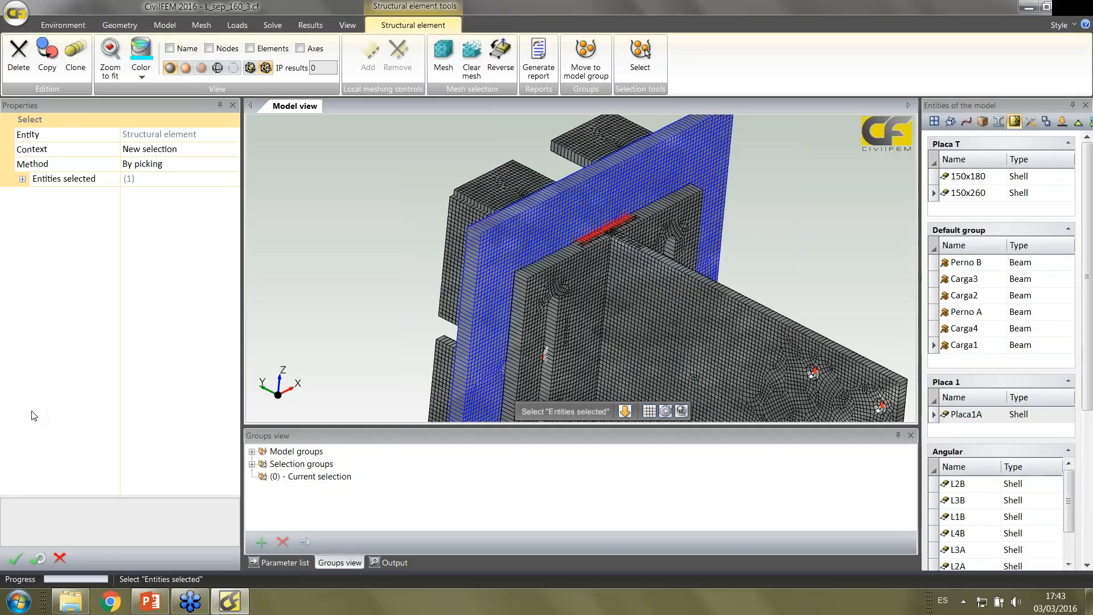
pyautogui.click(15, 558)
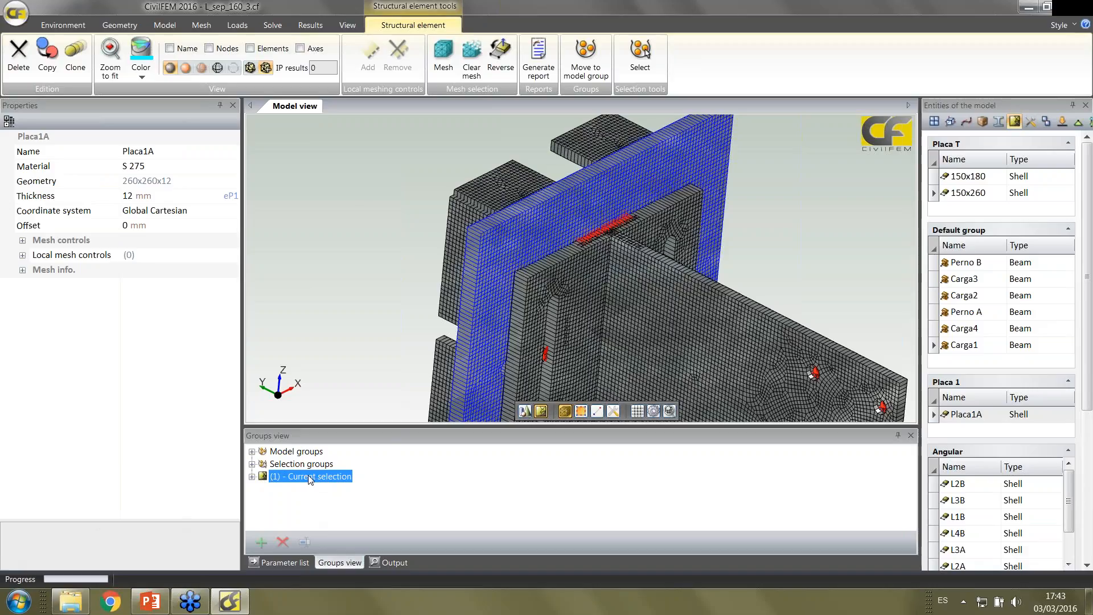
pyautogui.click(304, 27)
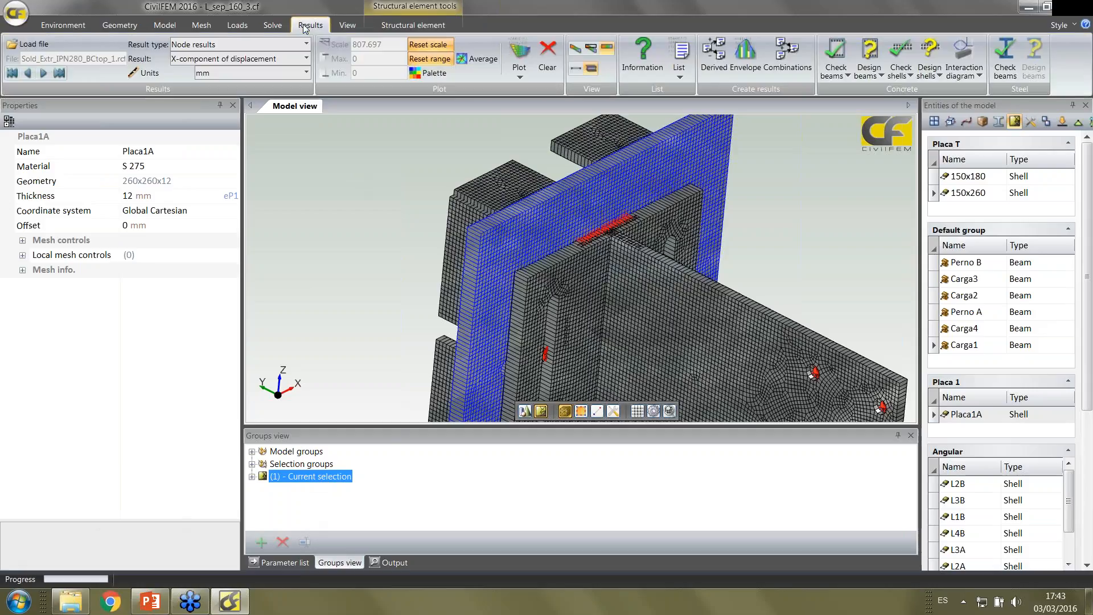
# Plot the node result Y-component of displacement in mm on the current selection group only
pyautogui.click(520, 79)
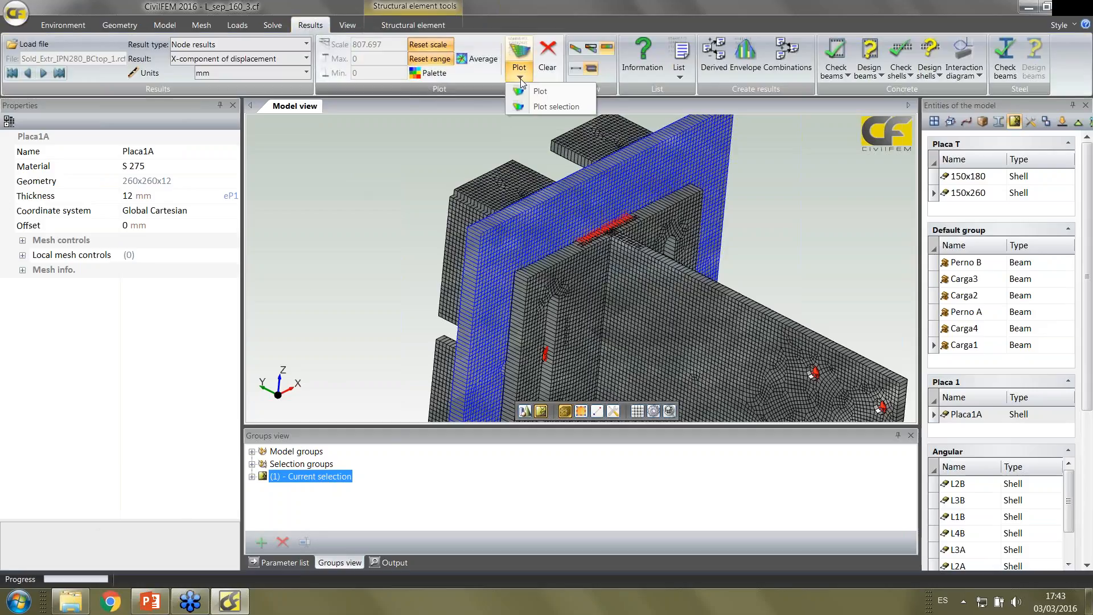
pyautogui.click(532, 104)
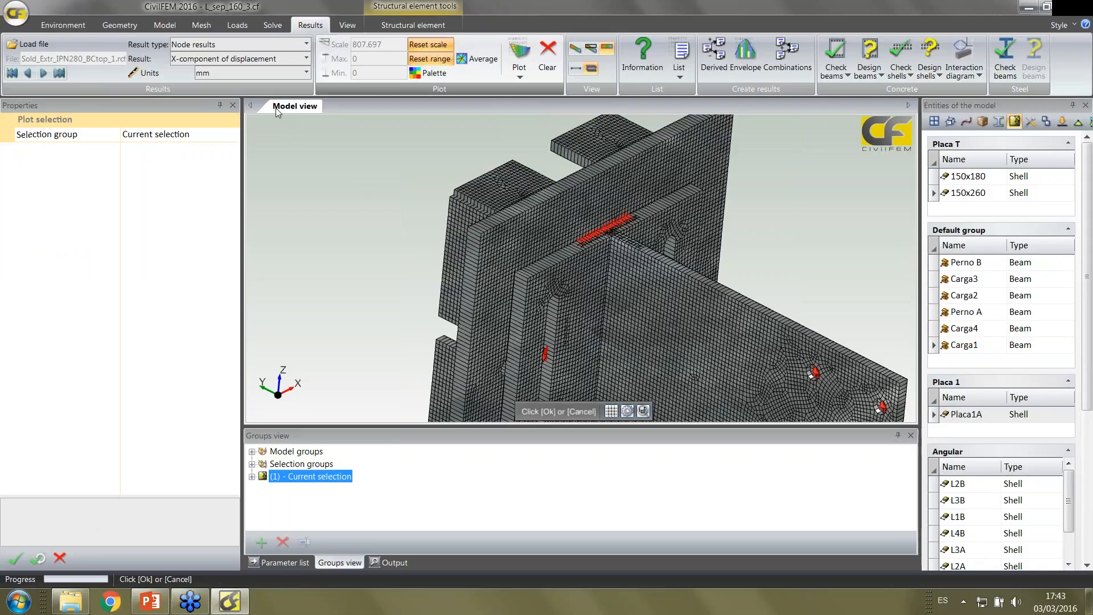
pyautogui.click(306, 59)
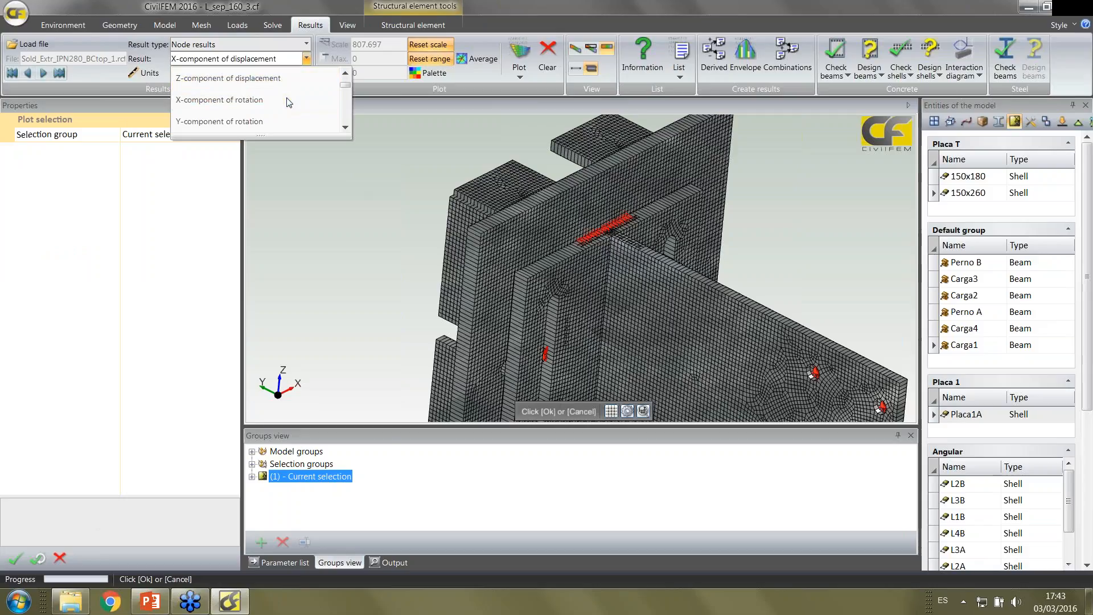
pyautogui.scroll(1, 288, 102)
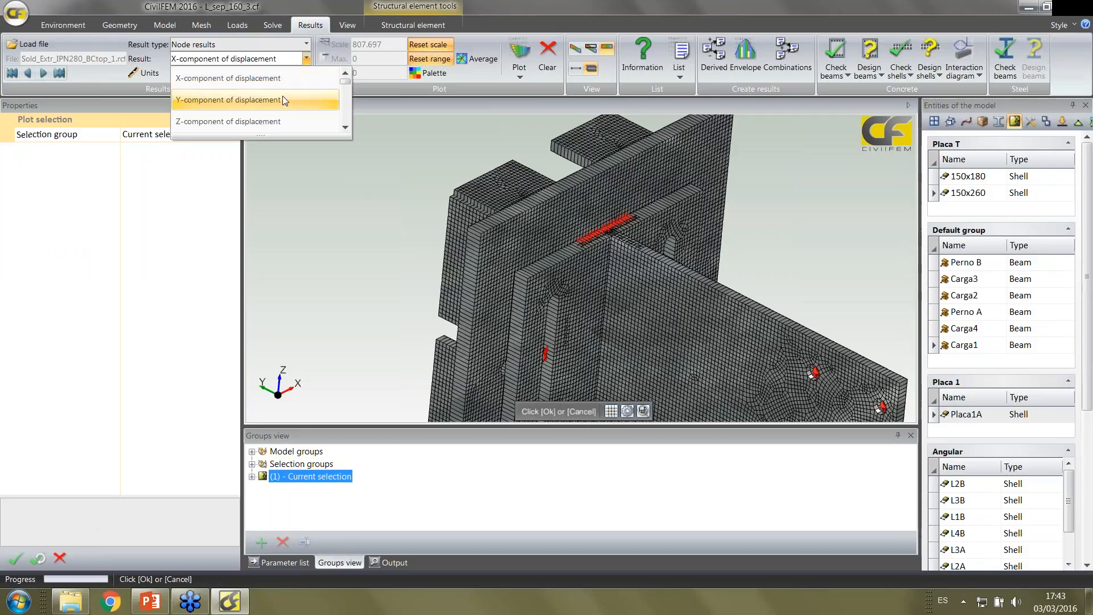
pyautogui.click(283, 99)
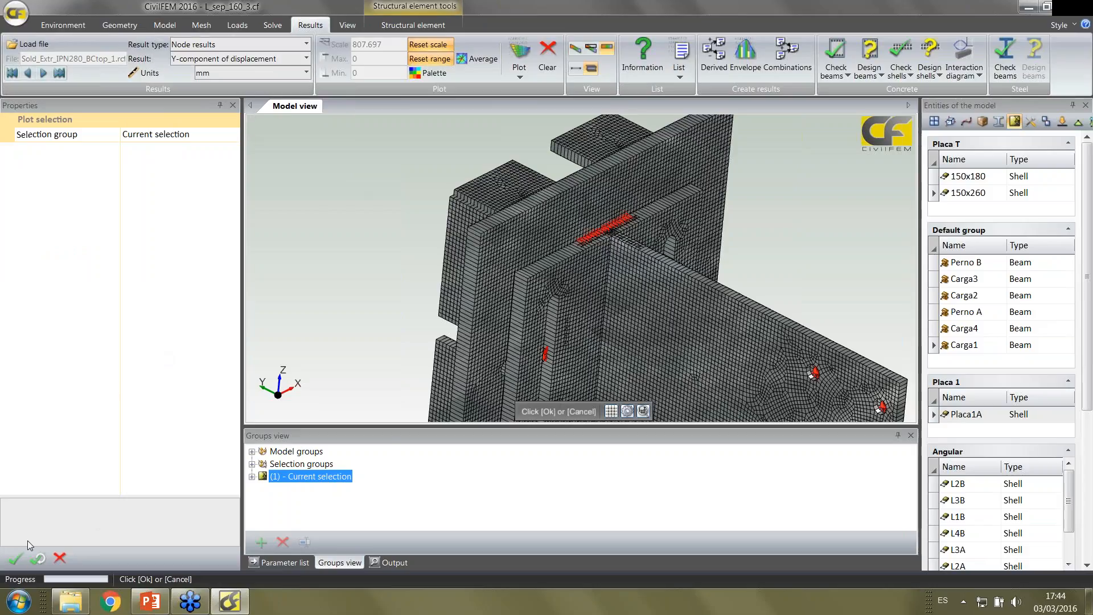
pyautogui.click(15, 558)
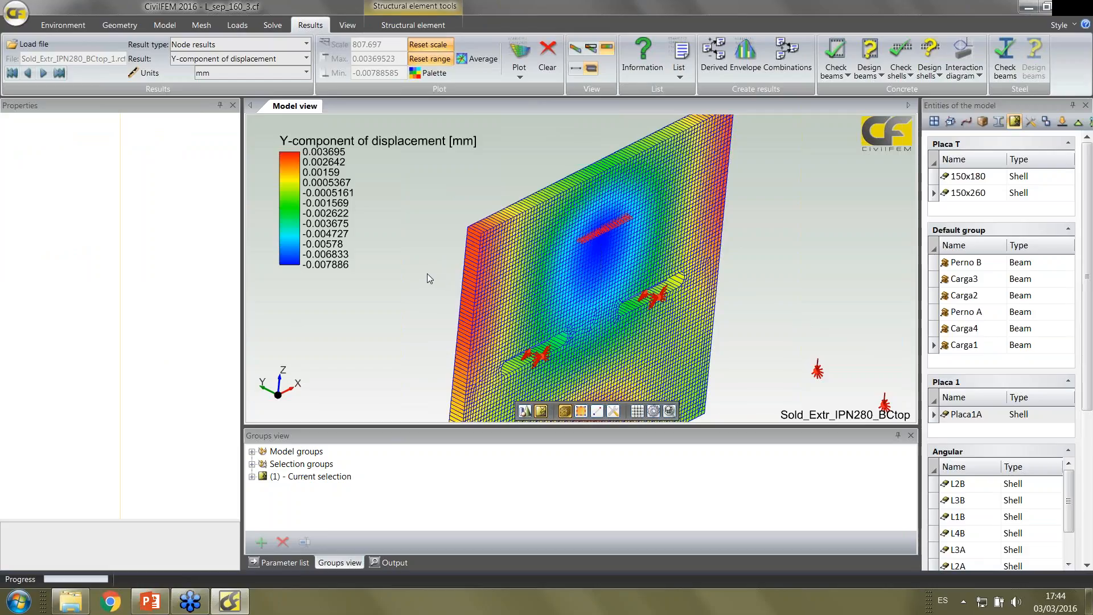
# Inspect the Y-displacement plot of Placa1A from several angles and advance it to the last result step
pyautogui.moveTo(427, 273); pyautogui.dragTo(453, 250, button='middle')
pyautogui.click(388, 258)
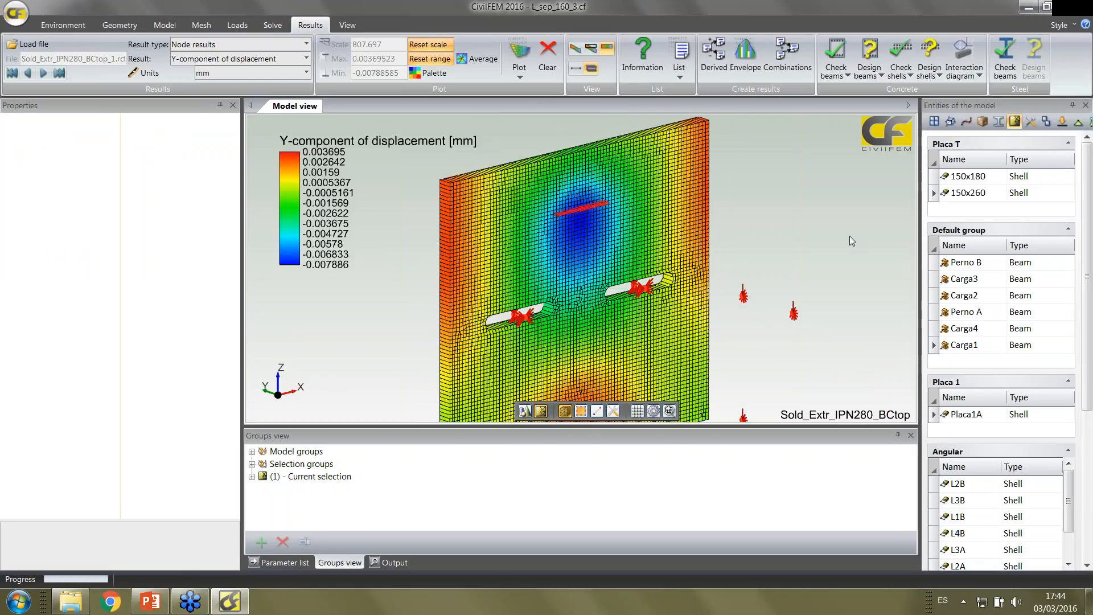
pyautogui.moveTo(831, 235)
pyautogui.mouseDown(button='middle')
pyautogui.moveTo(862, 260)
pyautogui.moveTo(822, 235)
pyautogui.mouseUp(button='middle')
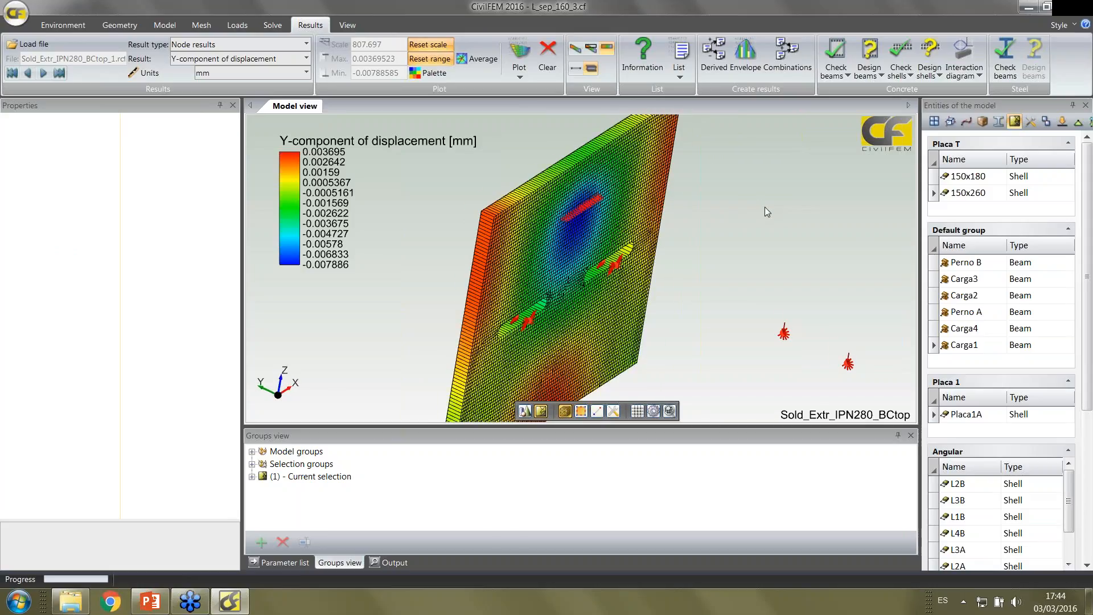
pyautogui.moveTo(764, 207); pyautogui.dragTo(760, 199, button='middle')
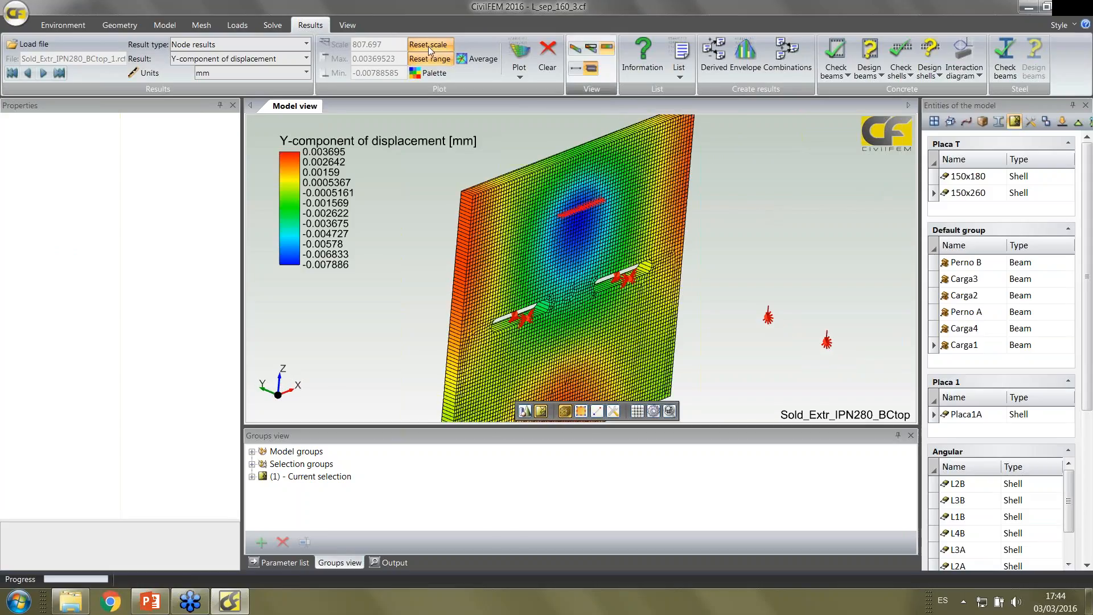
pyautogui.click(59, 73)
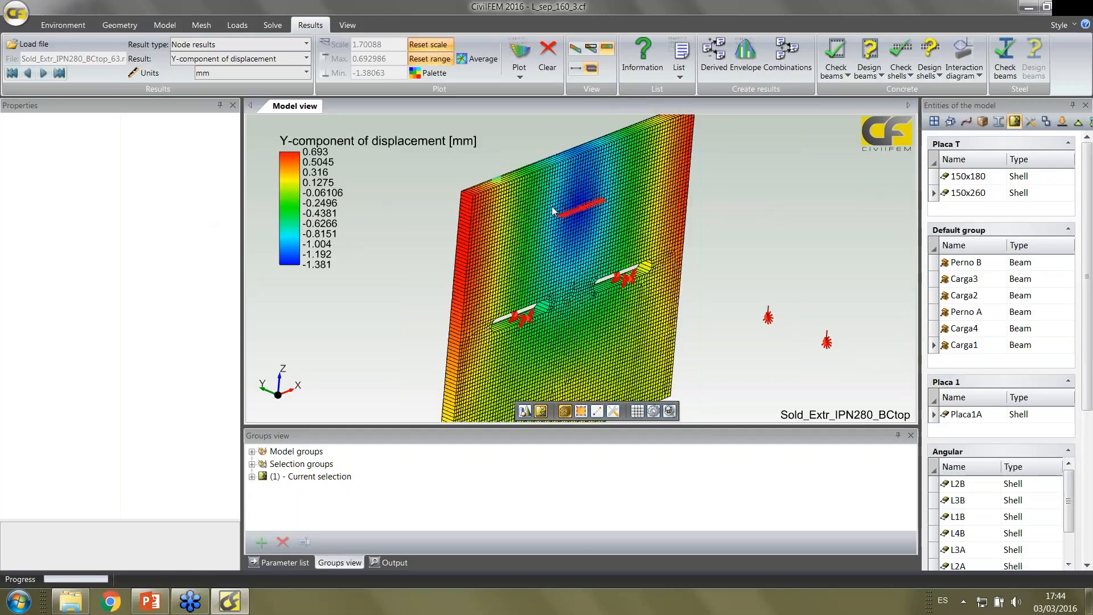
pyautogui.scroll(3, 353, 226)
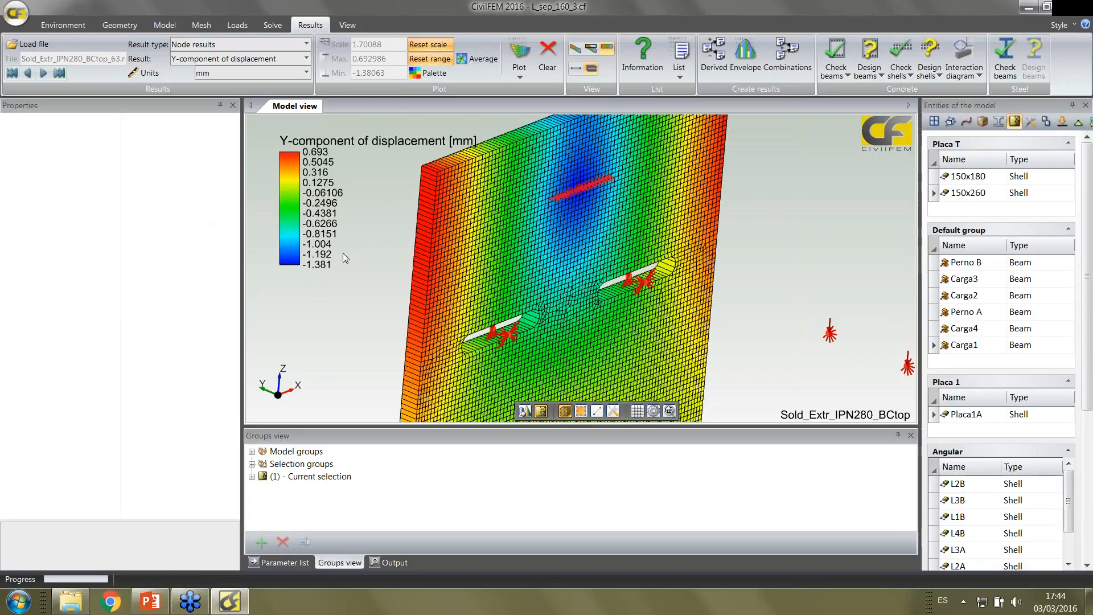
# Plot the element result von Mises equivalent stress on Placa1A and inspect the area around the slots
pyautogui.click(283, 46)
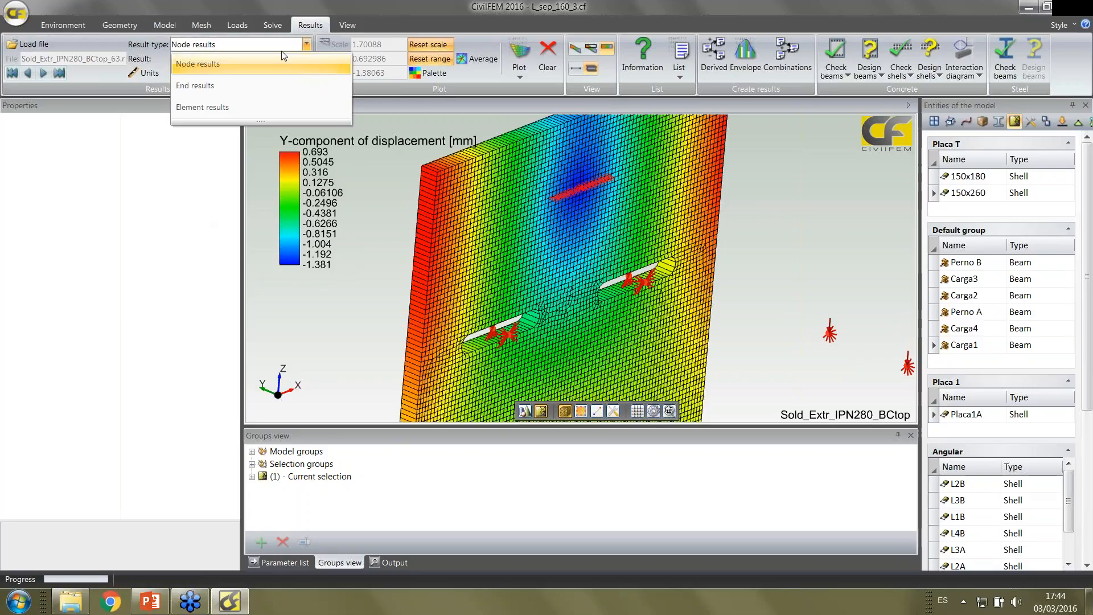
pyautogui.click(261, 106)
pyautogui.click(301, 59)
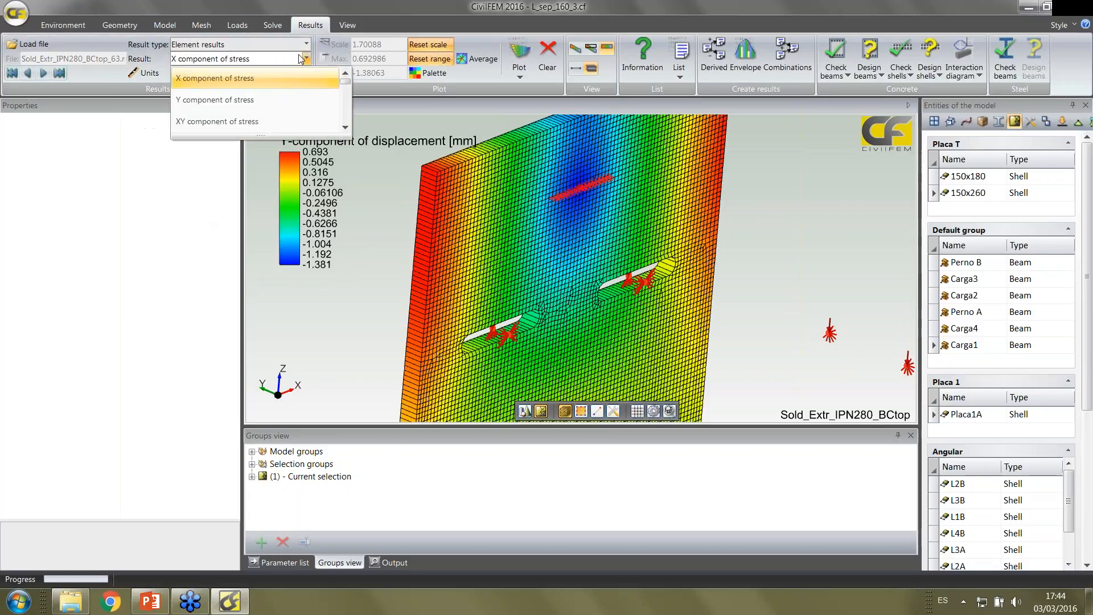
pyautogui.scroll(-3, 279, 101)
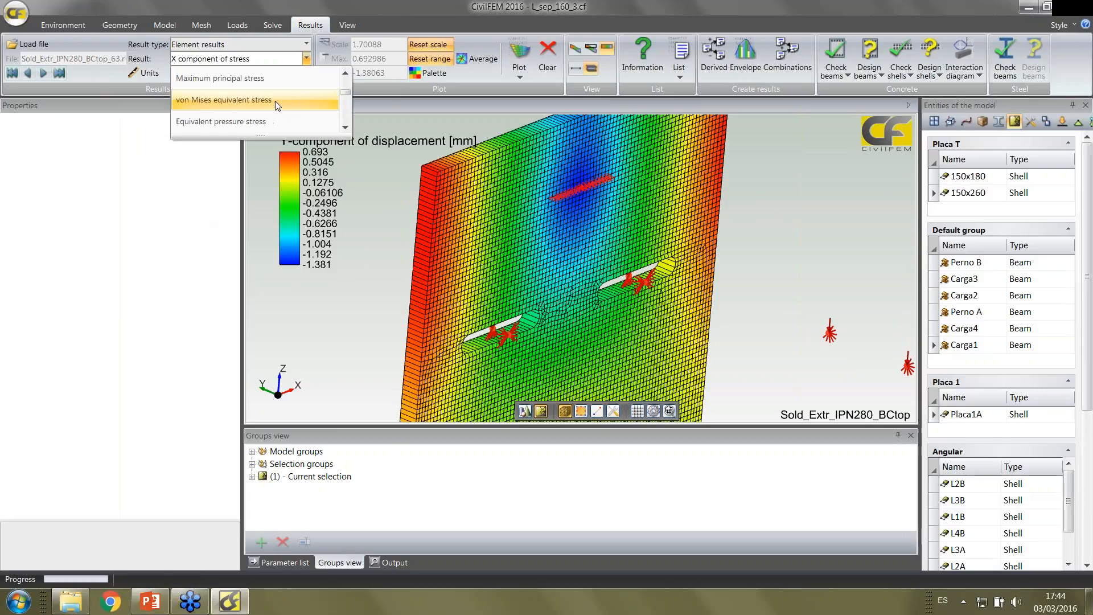
pyautogui.click(270, 98)
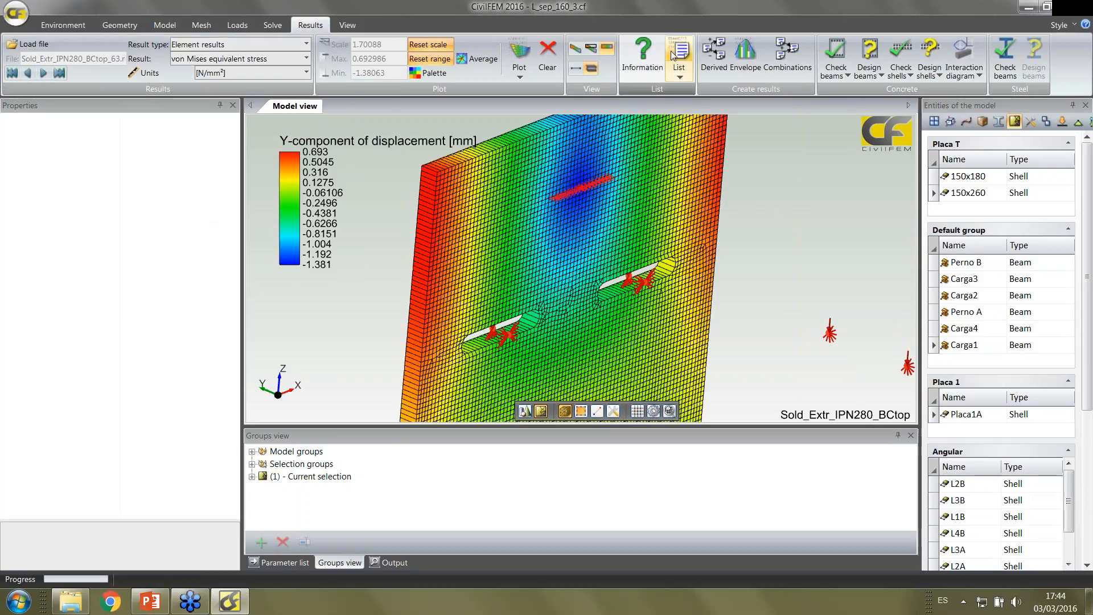
pyautogui.click(519, 56)
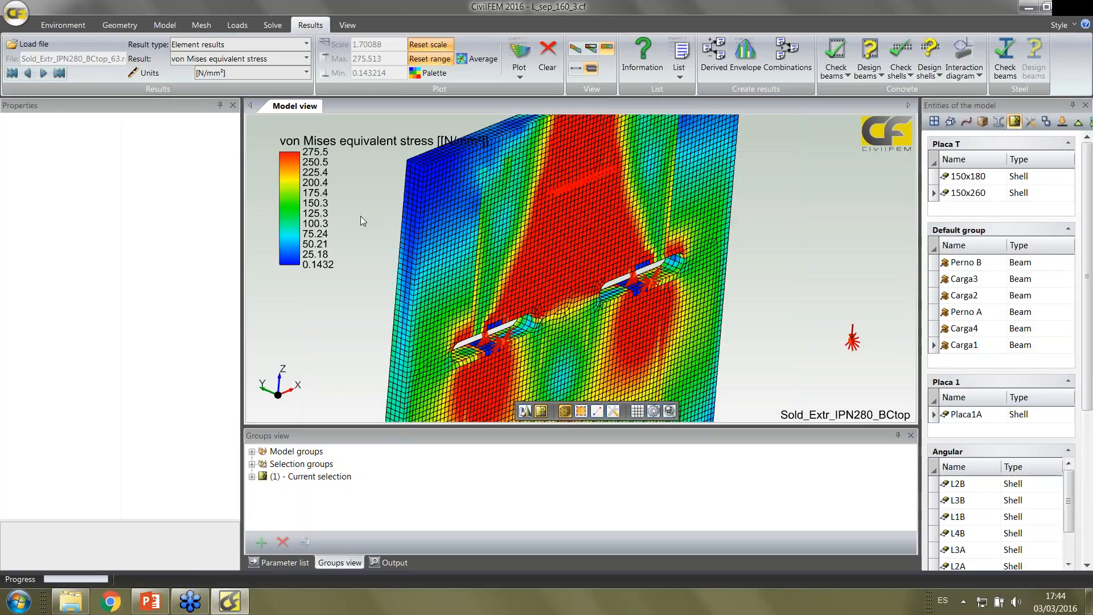
pyautogui.moveTo(368, 228); pyautogui.dragTo(356, 210, button='middle')
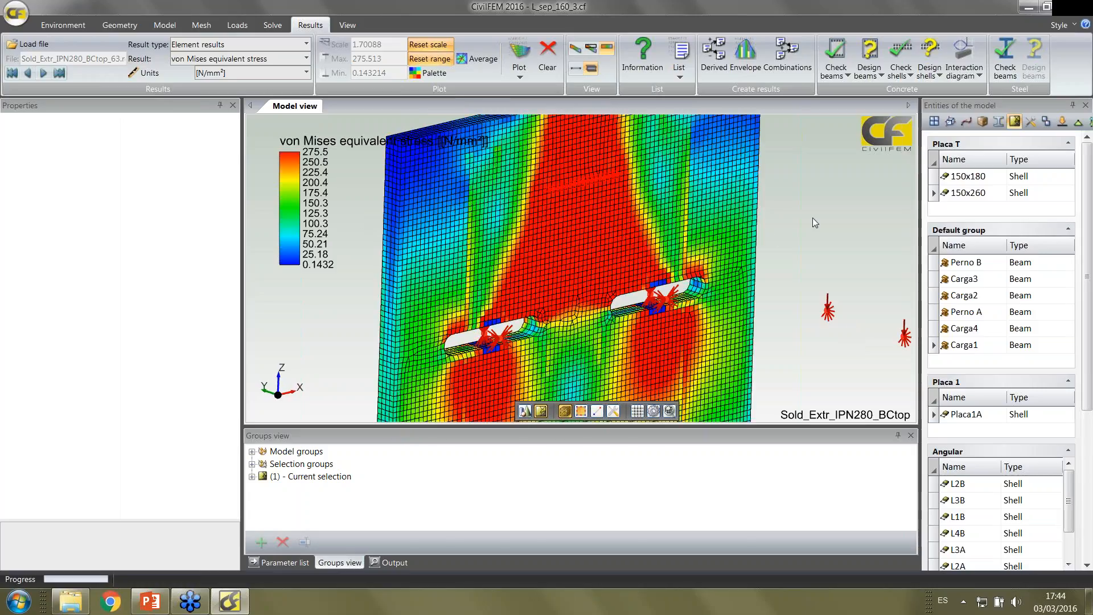
pyautogui.scroll(-2, 812, 218)
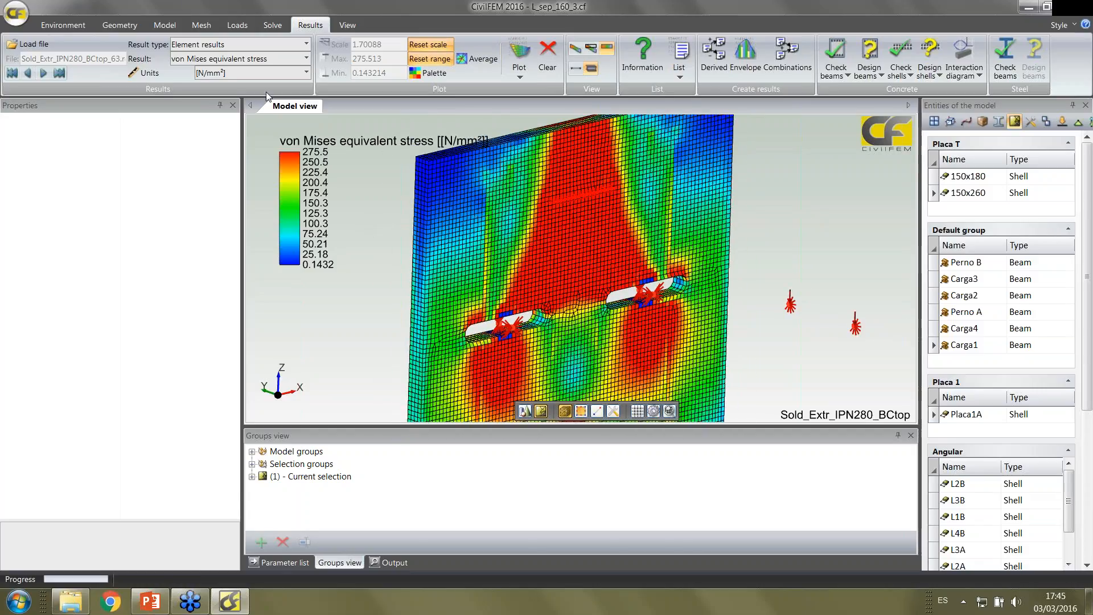
# Plot the element result Equivalent plastic strain on Placa1A
pyautogui.click(267, 62)
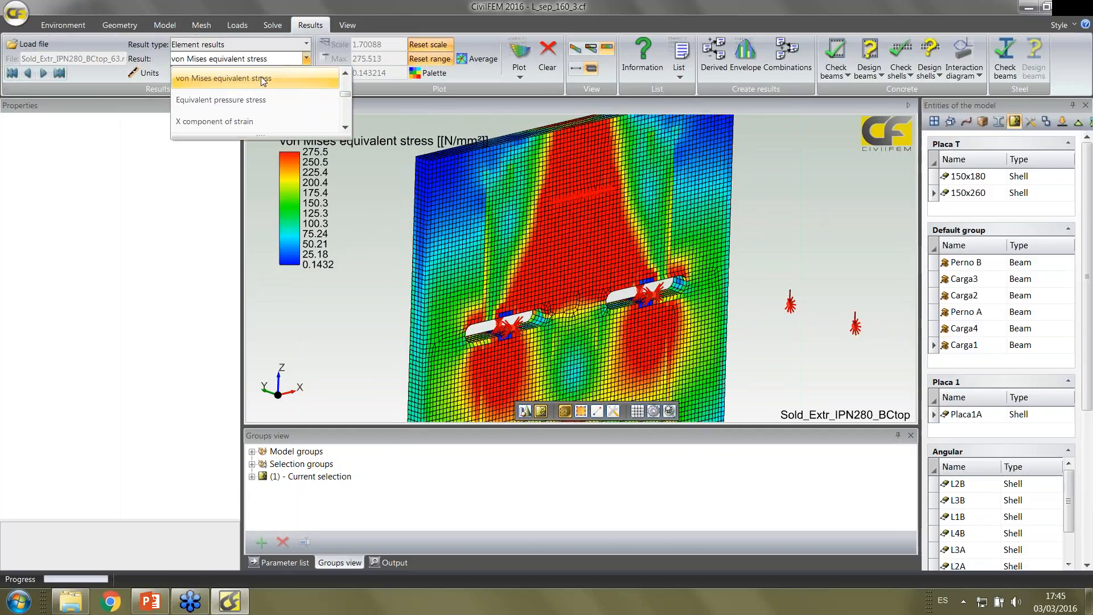
pyautogui.scroll(-5, 263, 80)
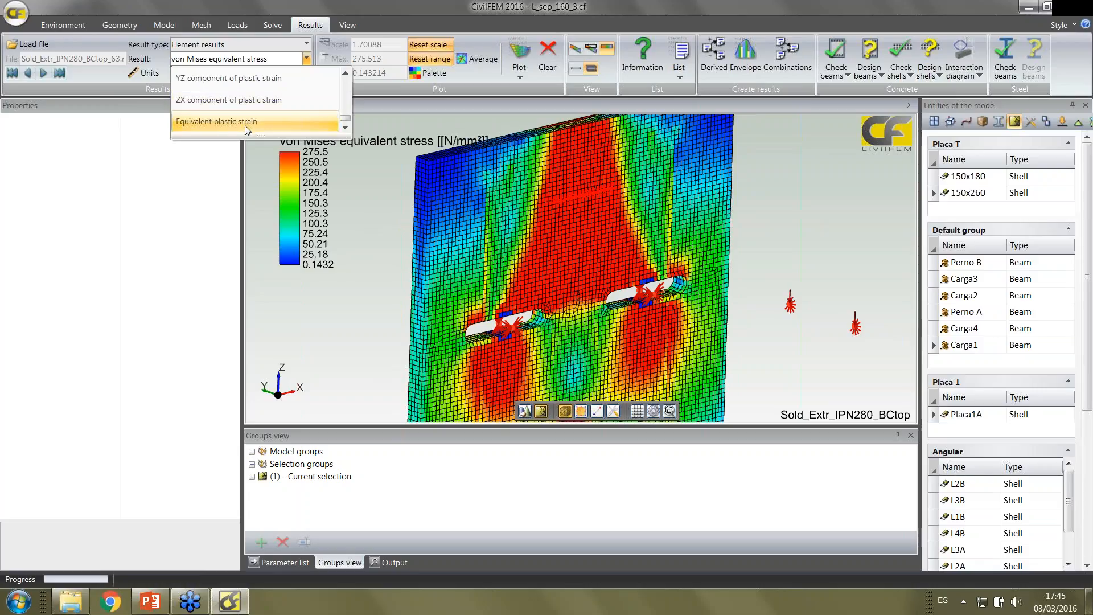
pyautogui.click(246, 123)
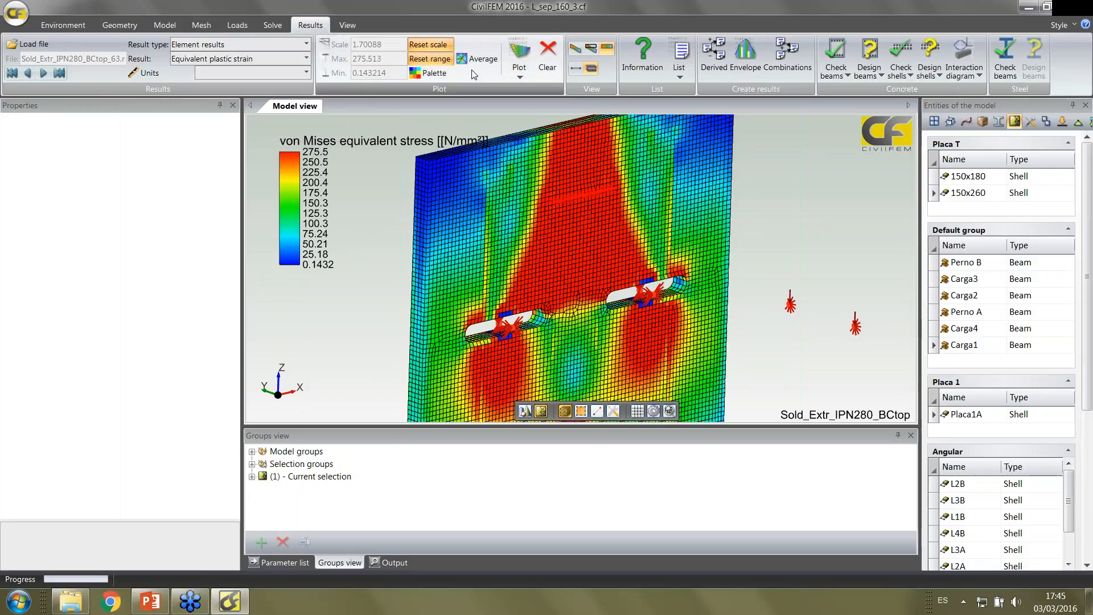
pyautogui.click(515, 66)
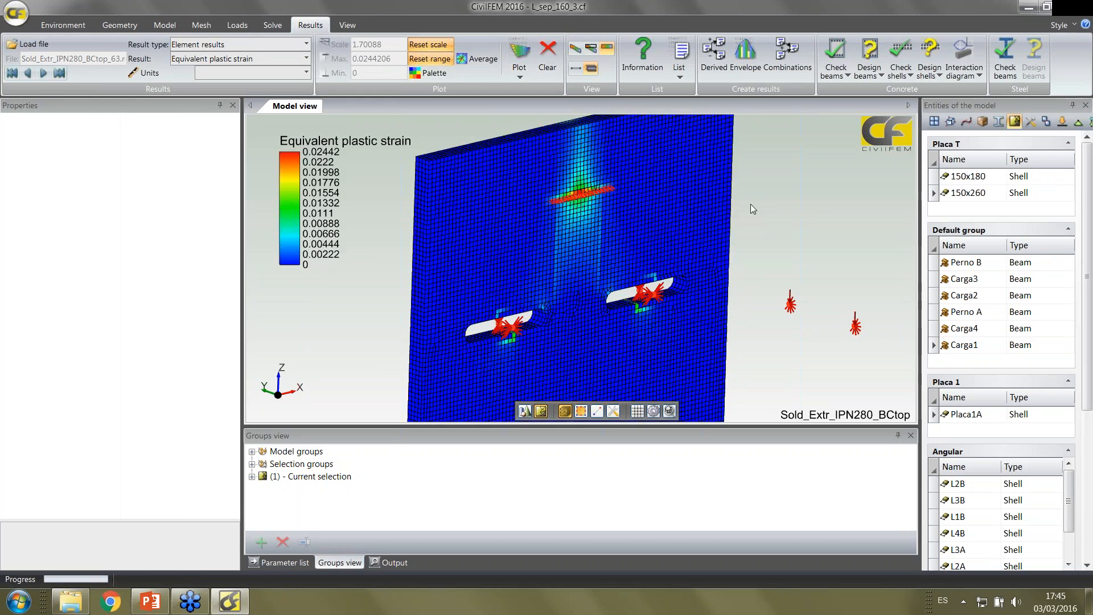
# Replot the equivalent plastic strain with averaging enabled and examine it around the upper connection line and the slots
pyautogui.scroll(3, 750, 204)
pyautogui.moveTo(631, 167); pyautogui.dragTo(590, 305, button='middle')
pyautogui.scroll(2, 574, 139)
pyautogui.scroll(1, 589, 284)
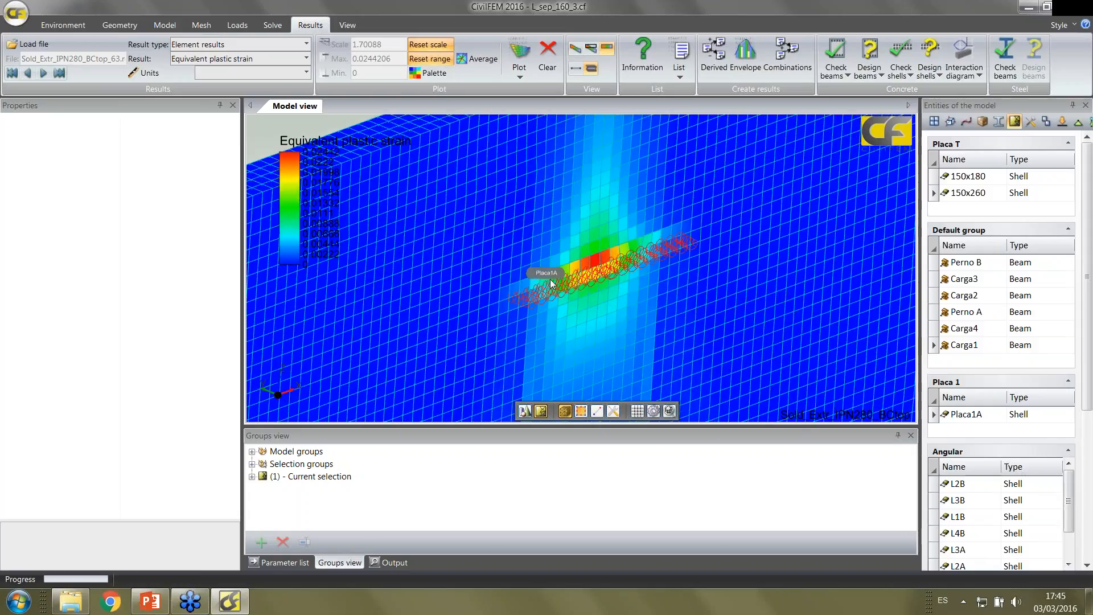
pyautogui.click(481, 60)
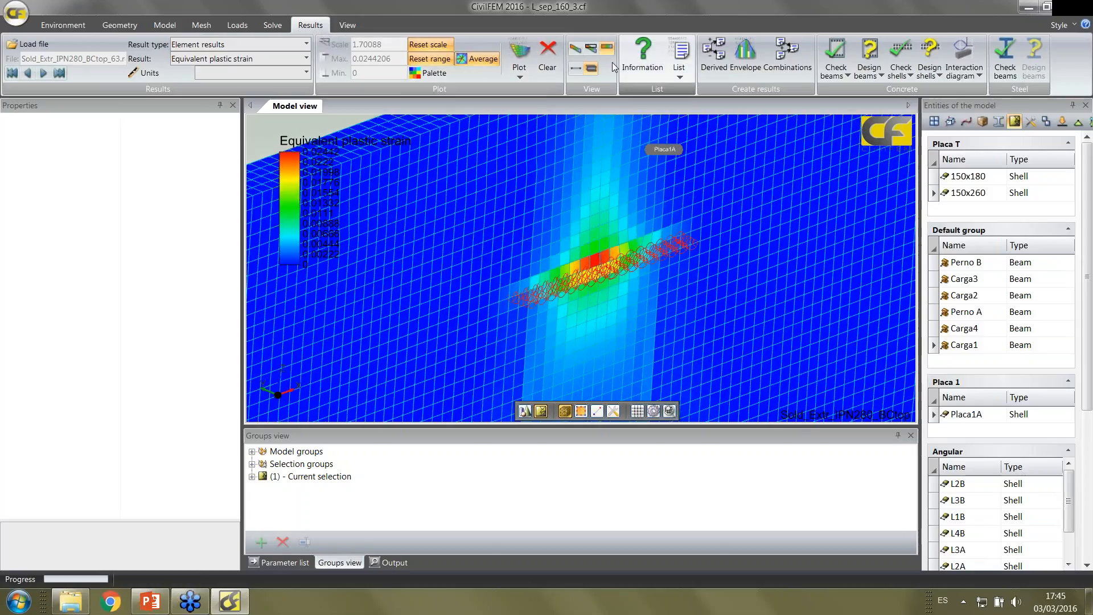
pyautogui.click(520, 57)
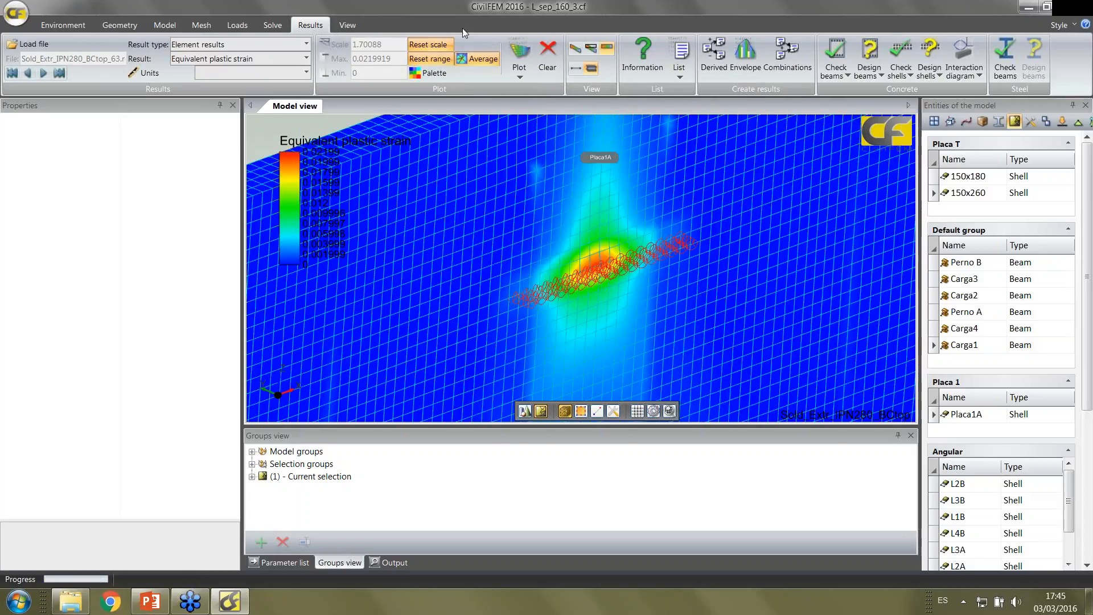
pyautogui.scroll(3, 659, 283)
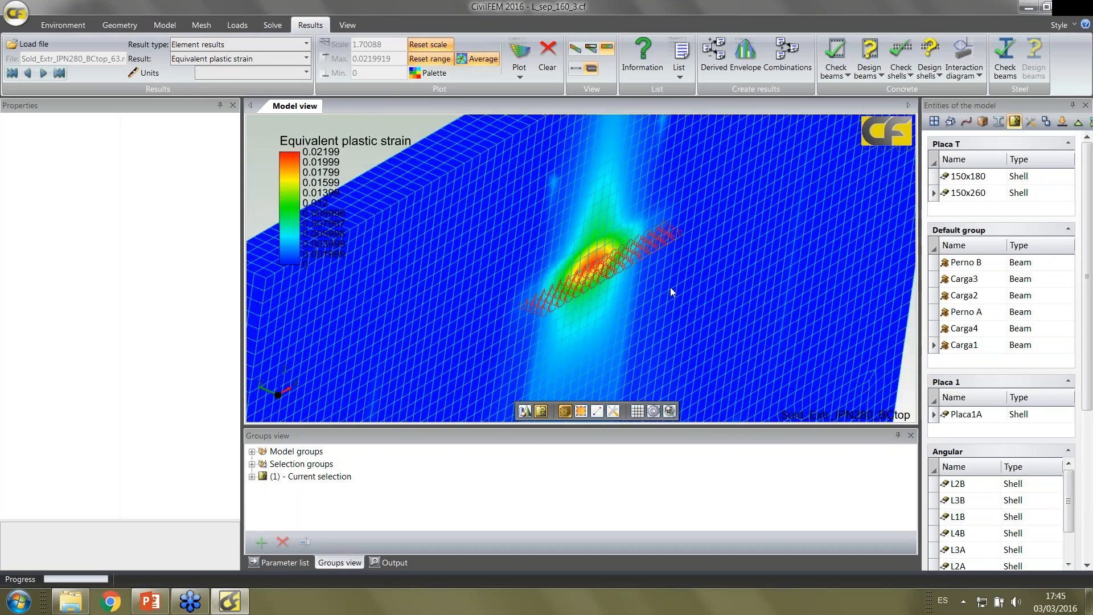
pyautogui.scroll(-5, 654, 275)
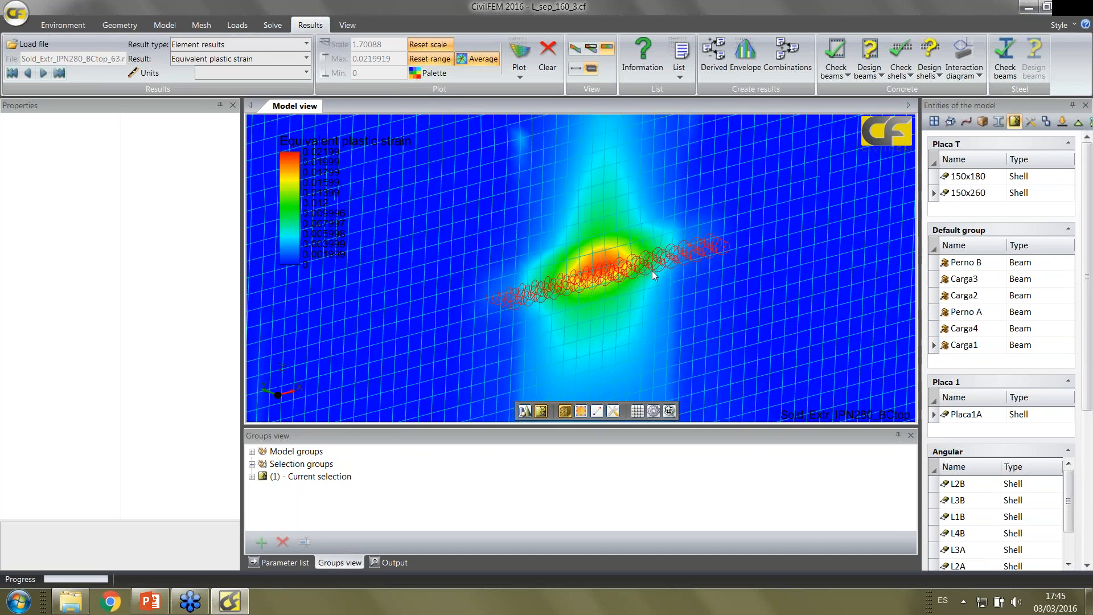
pyautogui.scroll(-5, 652, 272)
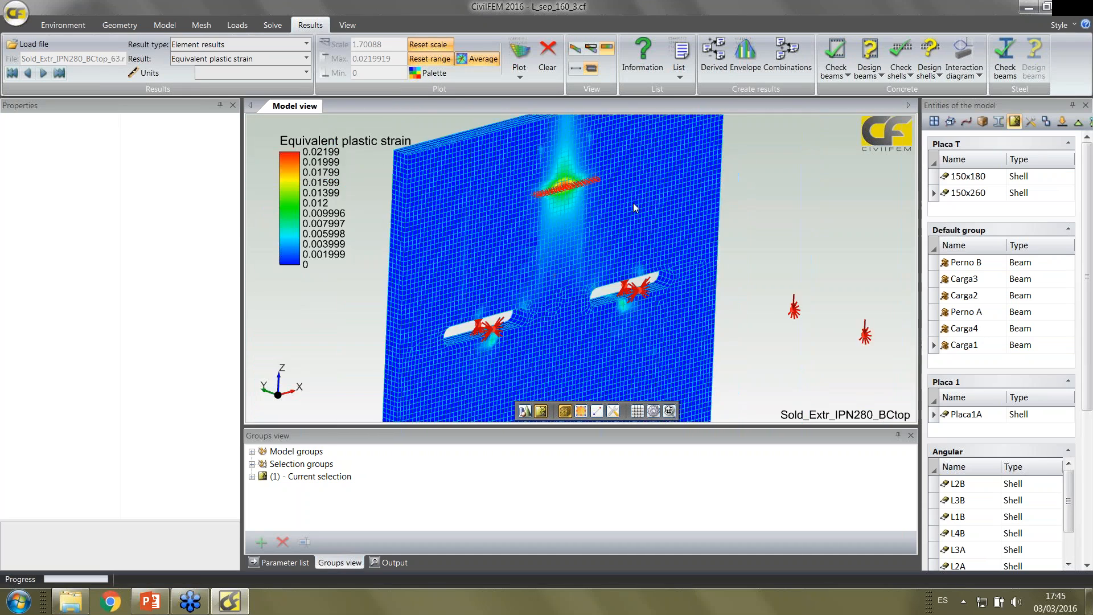
pyautogui.moveTo(637, 215); pyautogui.dragTo(695, 151, button='middle')
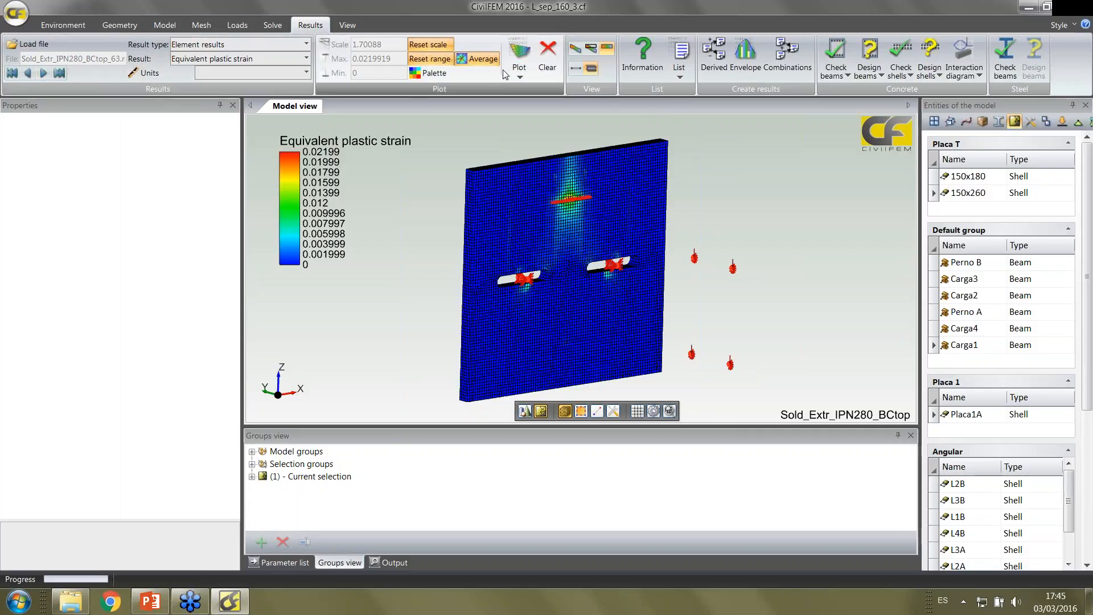
# Clear the strain plot and show all structural elements of the model again
pyautogui.click(547, 49)
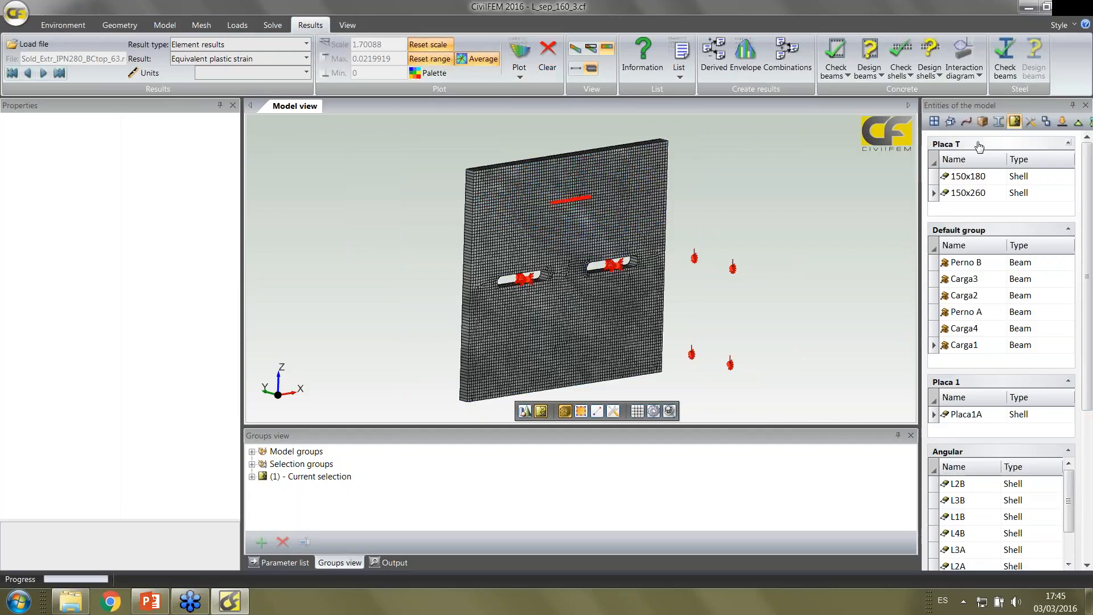
pyautogui.click(934, 122)
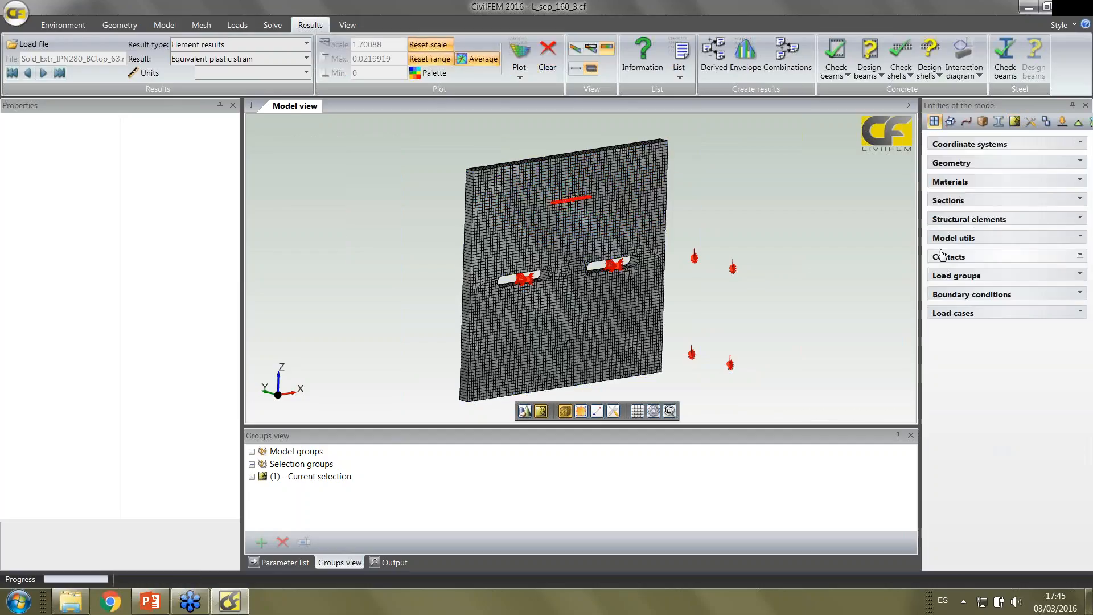
pyautogui.click(944, 220)
pyautogui.click(935, 239)
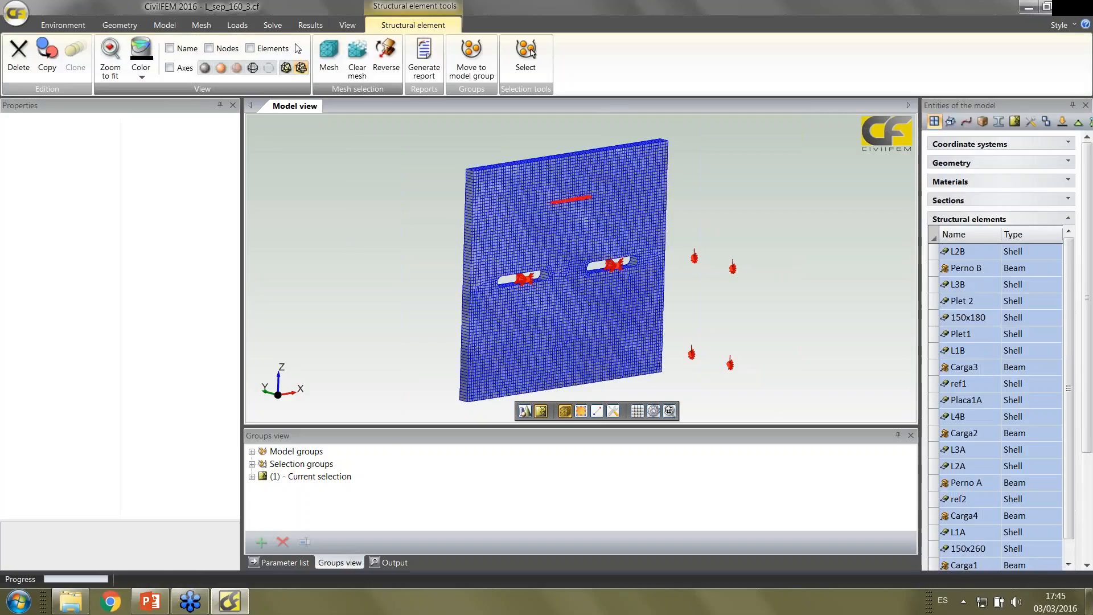
pyautogui.click(205, 68)
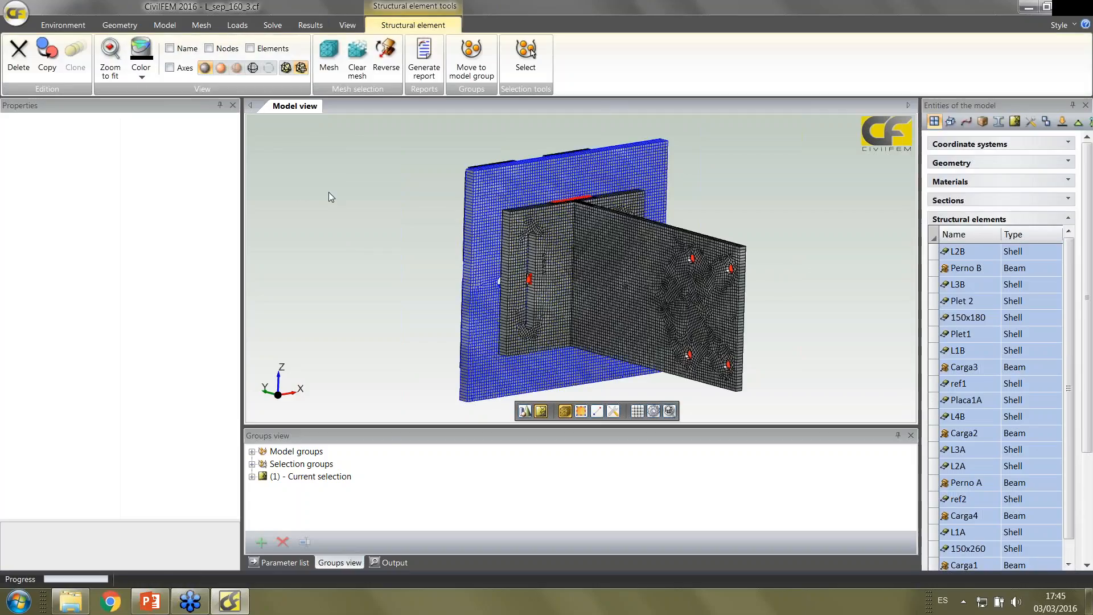
# Go to the last result step and choose the node result Z-component of displacement
pyautogui.moveTo(328, 192); pyautogui.dragTo(378, 210, button='middle')
pyautogui.click(311, 25)
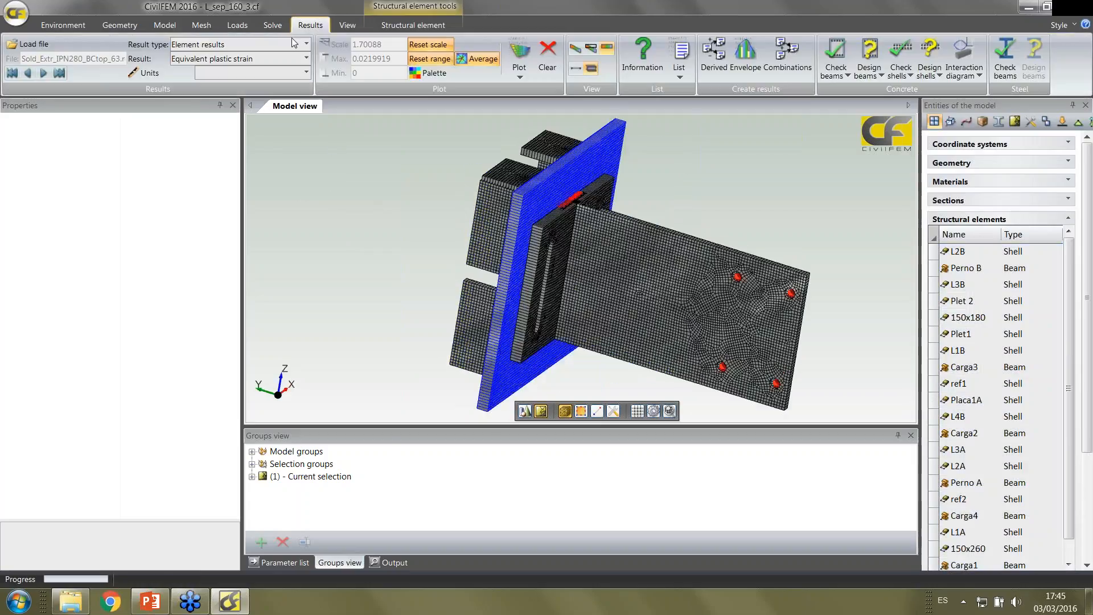
pyautogui.click(63, 77)
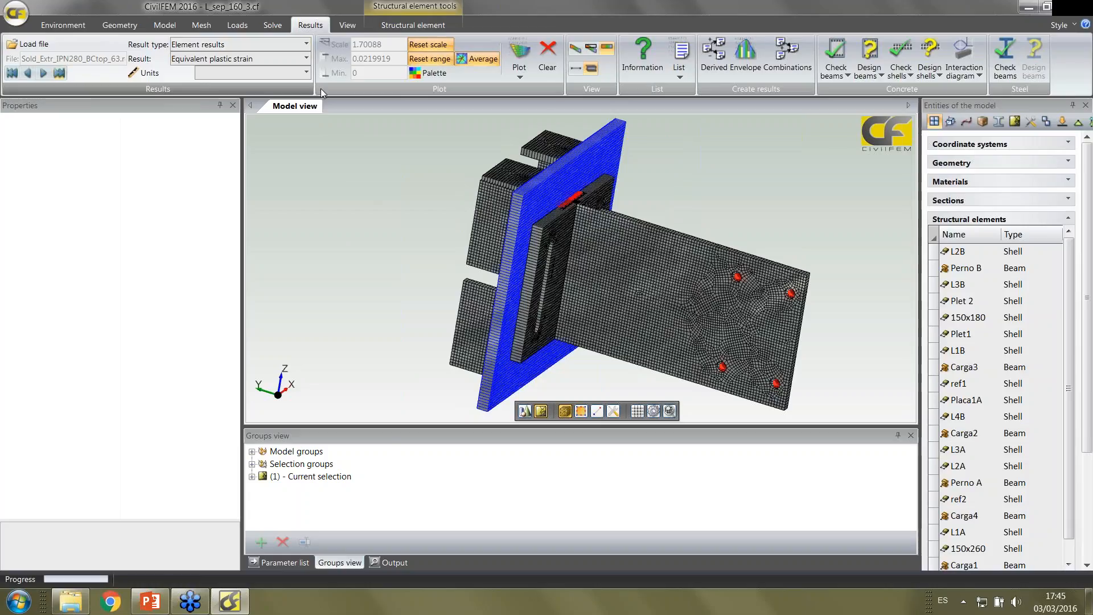
pyautogui.click(307, 60)
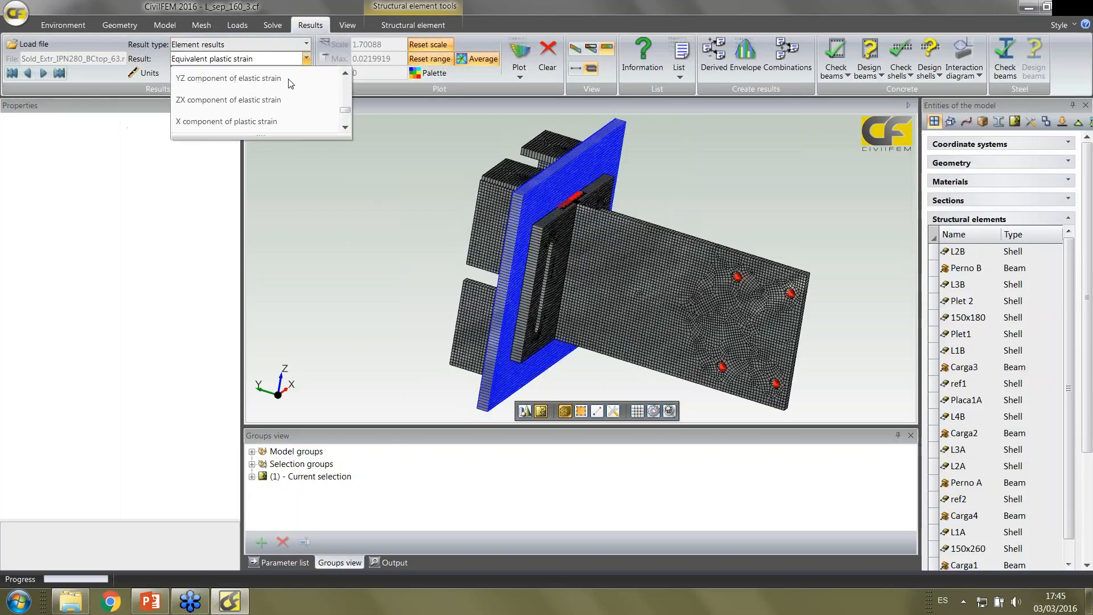
pyautogui.click(306, 45)
pyautogui.click(245, 63)
pyautogui.click(254, 59)
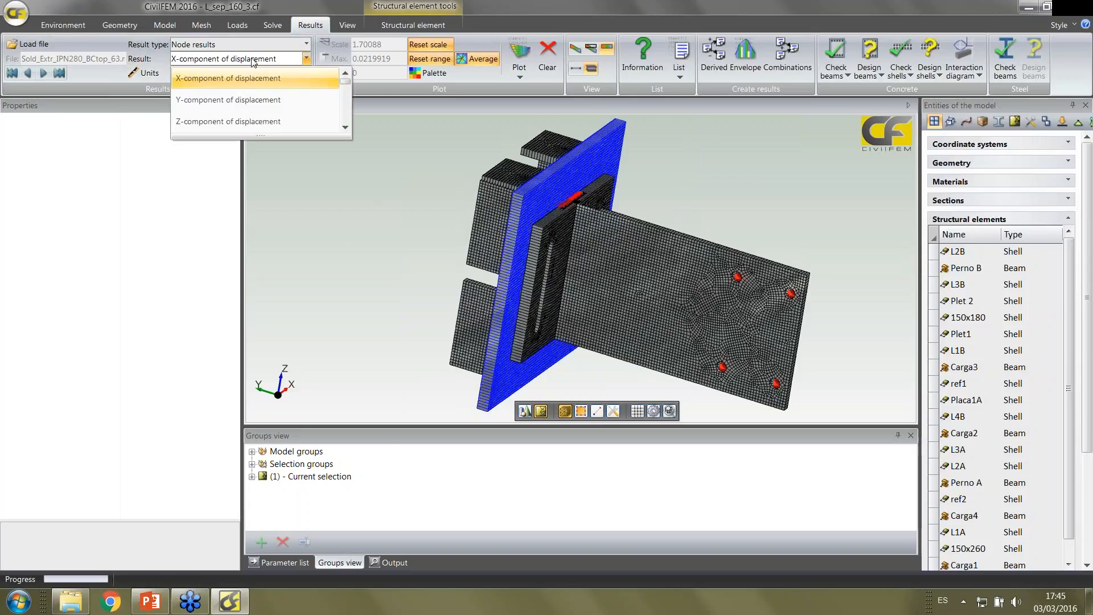
pyautogui.scroll(-3, 254, 91)
pyautogui.scroll(3, 254, 91)
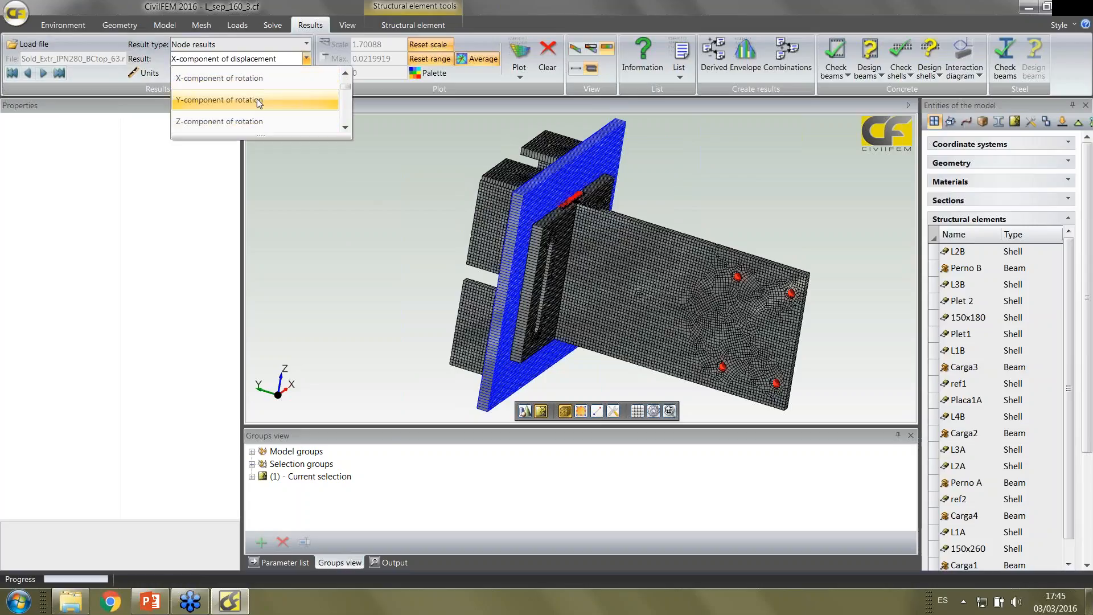
pyautogui.click(256, 121)
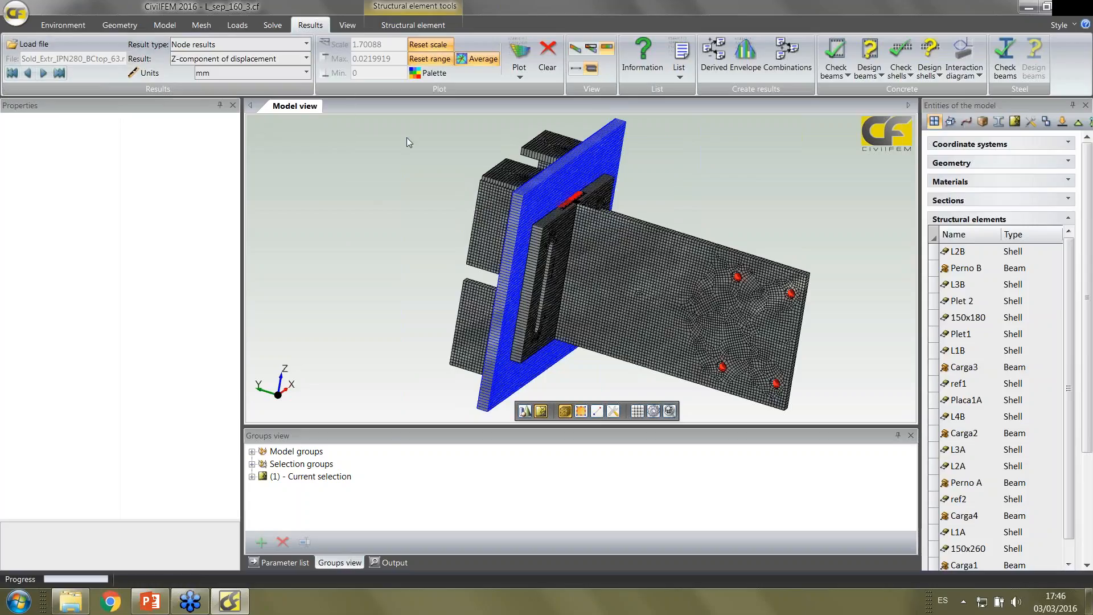
# Plot the Z-component of displacement on the whole connection with the deformed shape displayed
pyautogui.moveTo(695, 312); pyautogui.dragTo(679, 284, button='middle')
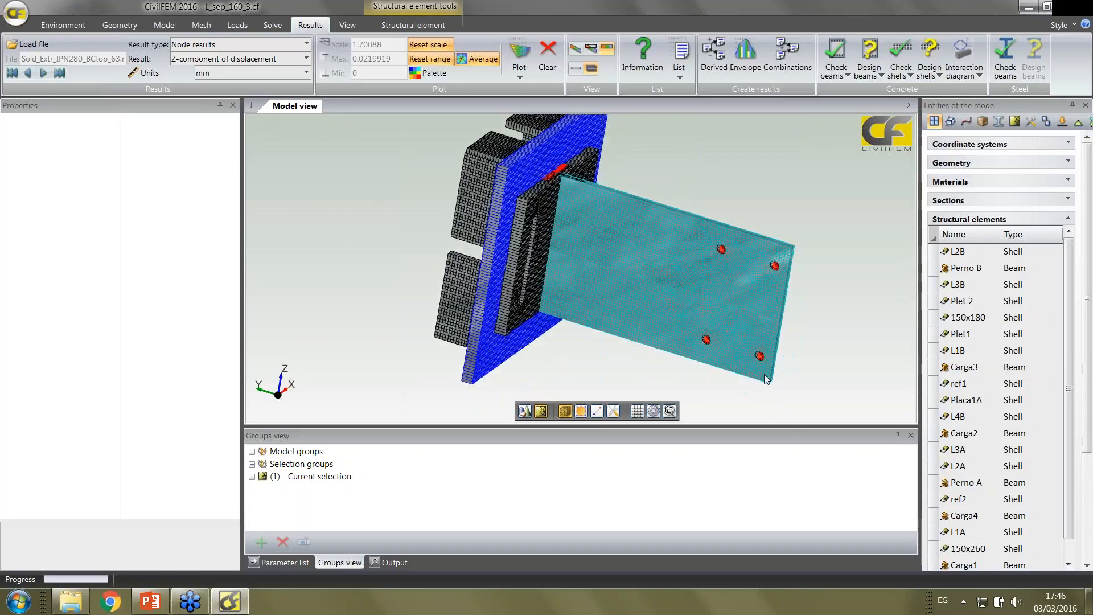
pyautogui.scroll(-1, 680, 244)
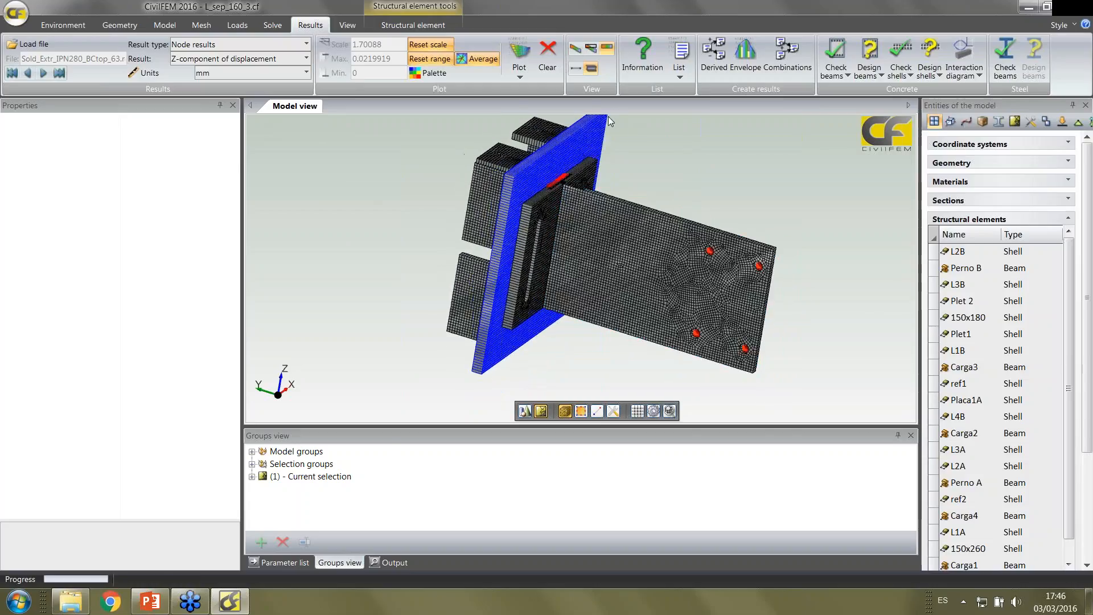
pyautogui.click(576, 49)
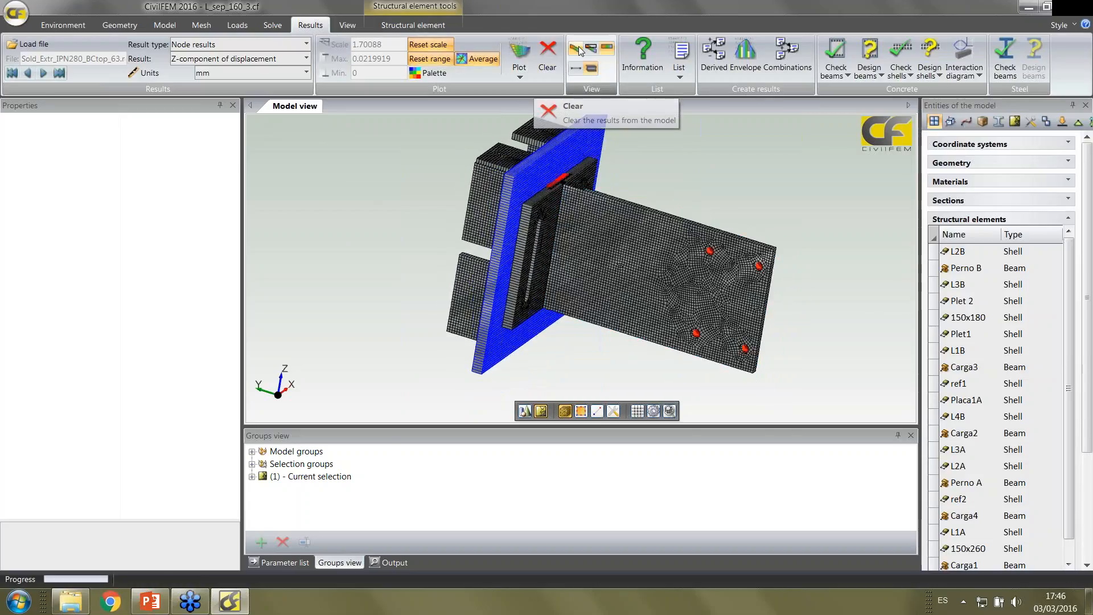
pyautogui.click(522, 55)
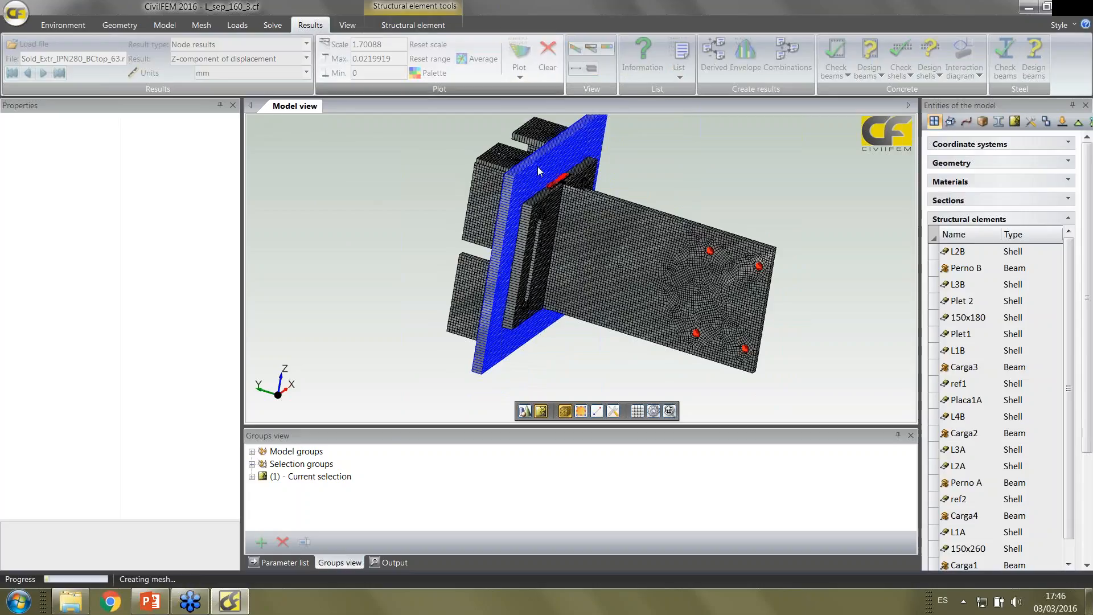
# Examine the Z-displacement plot along the bolted 150x260 plate out to its free end
pyautogui.click(670, 196)
pyautogui.scroll(1, 670, 195)
pyautogui.middleClick(648, 229)
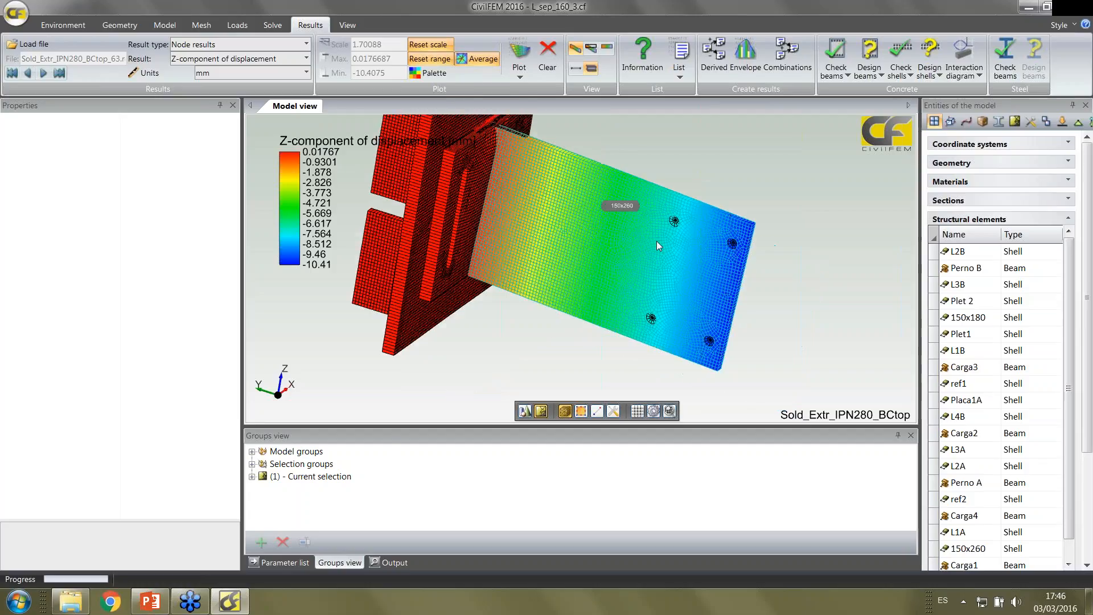
pyautogui.moveTo(653, 245); pyautogui.dragTo(661, 225, button='middle')
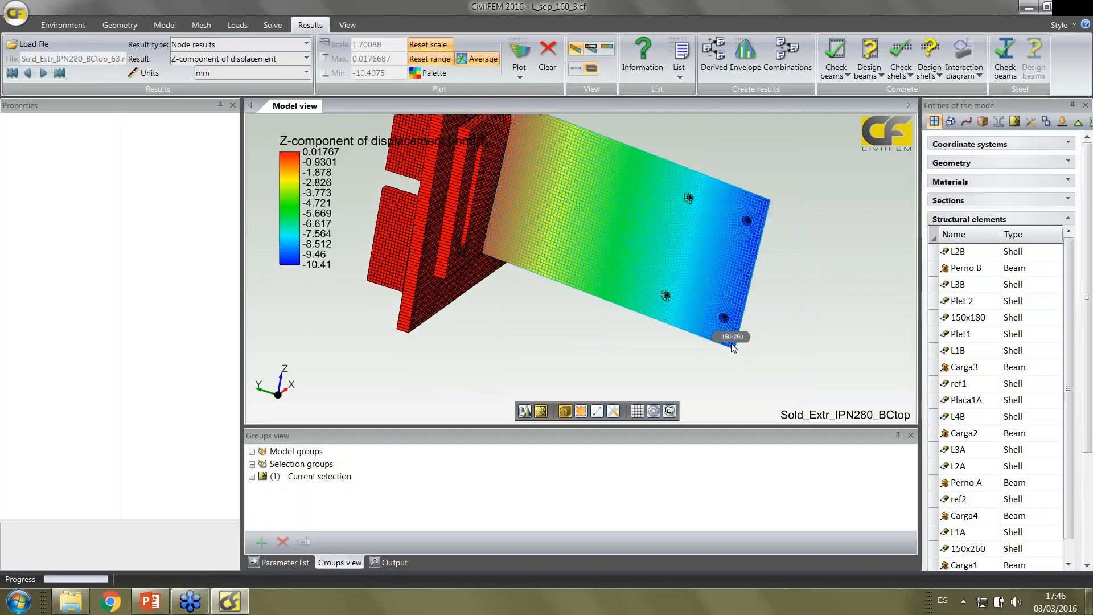
pyautogui.scroll(-4, 764, 337)
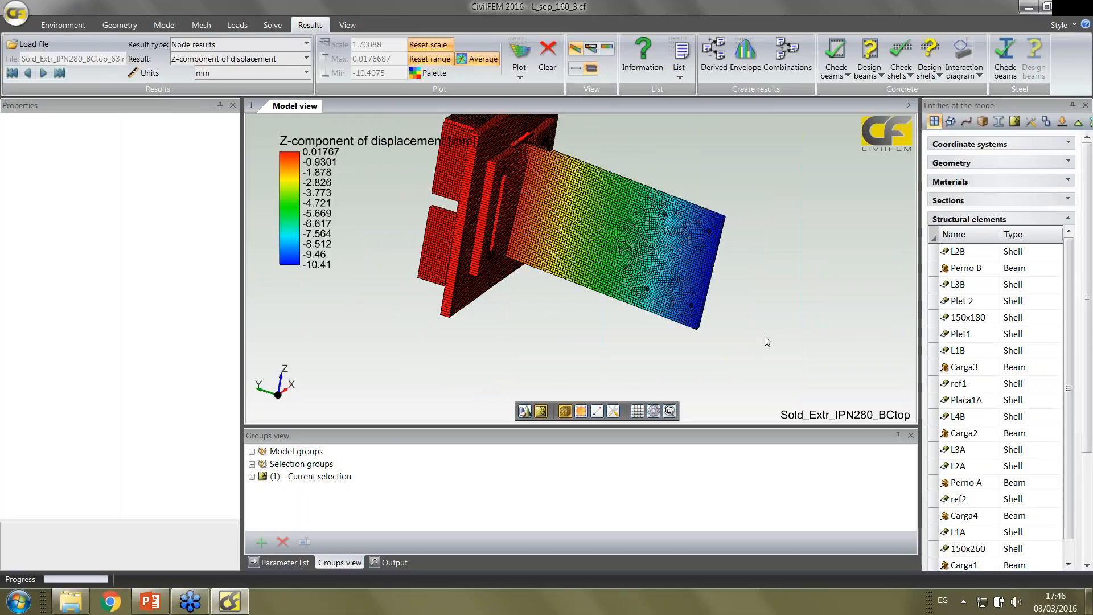
pyautogui.moveTo(755, 326)
pyautogui.mouseDown(button='middle')
pyautogui.moveTo(782, 351)
pyautogui.moveTo(751, 319)
pyautogui.moveTo(738, 320)
pyautogui.moveTo(763, 324)
pyautogui.moveTo(761, 312)
pyautogui.mouseUp(button='middle')
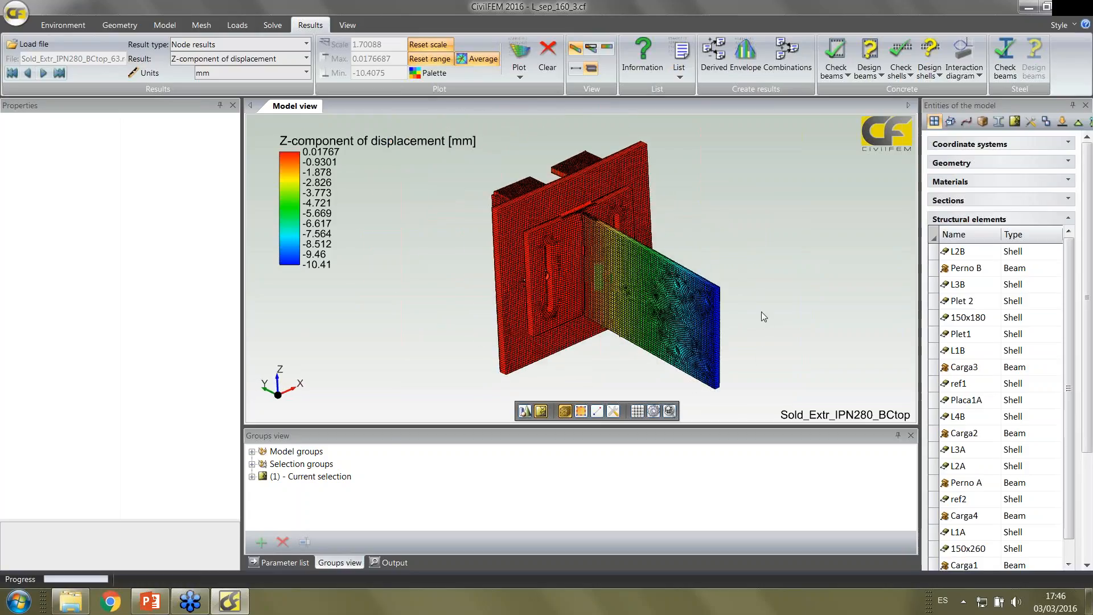
pyautogui.moveTo(708, 191); pyautogui.dragTo(684, 184, button='middle')
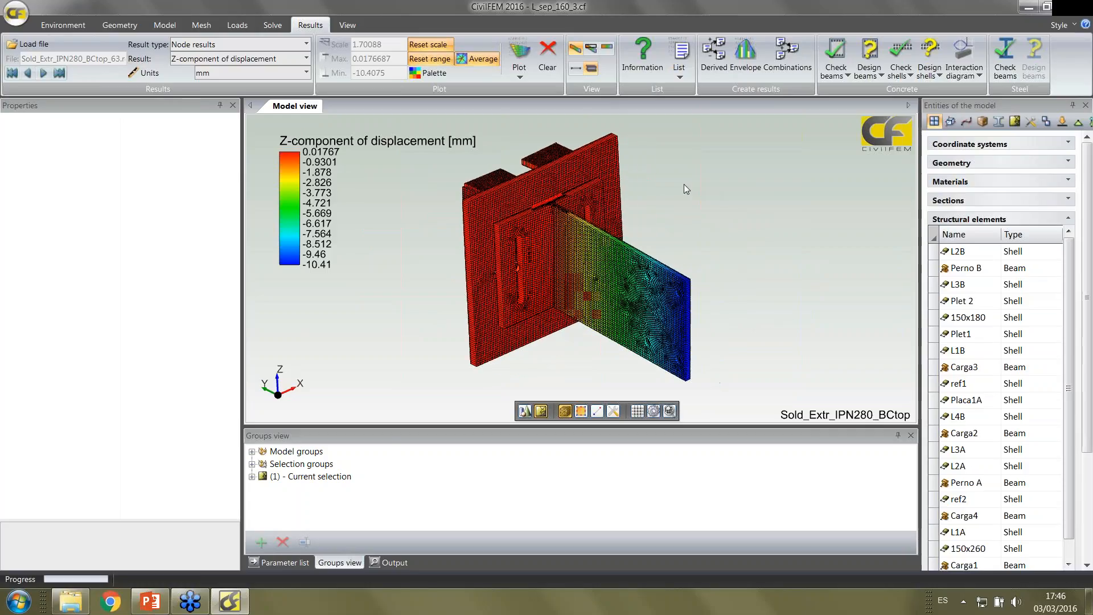
# Show the script editor, load the Python script PLACA.py and widen the editor to read the code
pyautogui.click(343, 24)
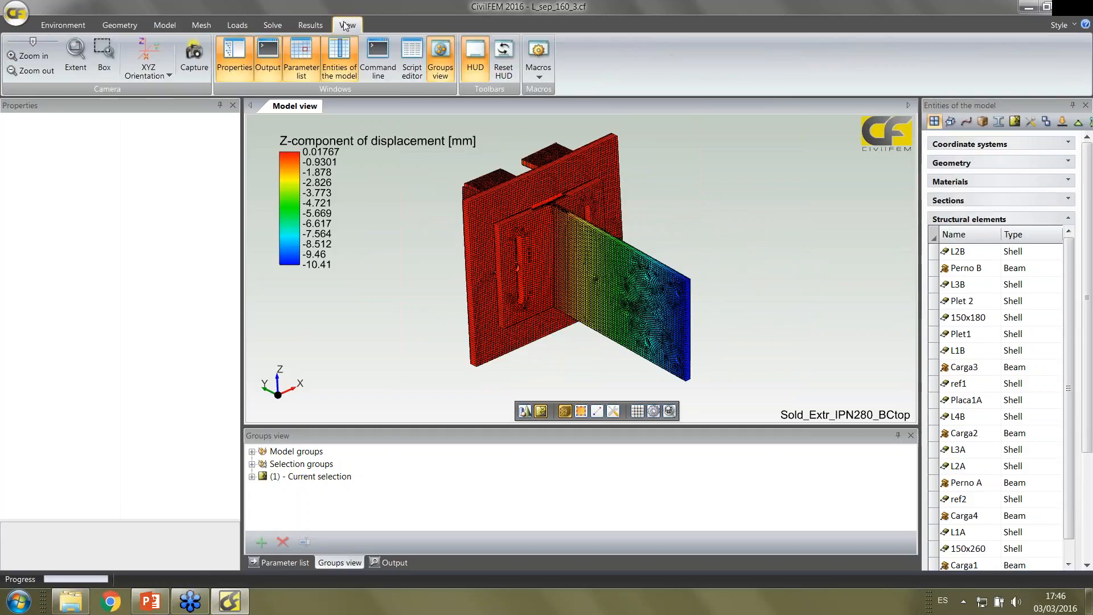
pyautogui.click(414, 59)
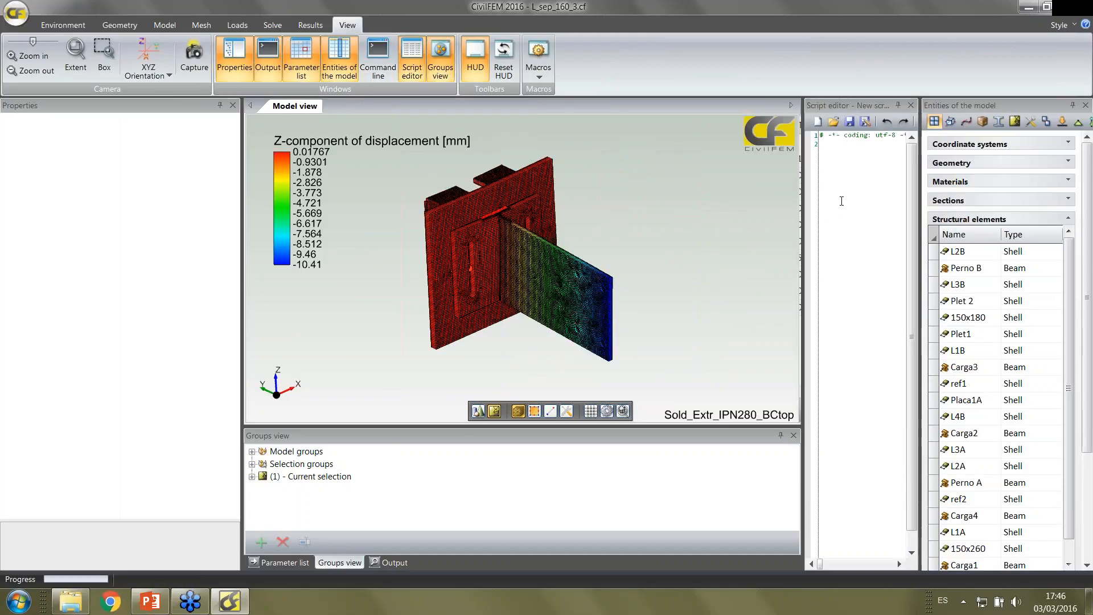
pyautogui.moveTo(803, 190); pyautogui.dragTo(768, 190)
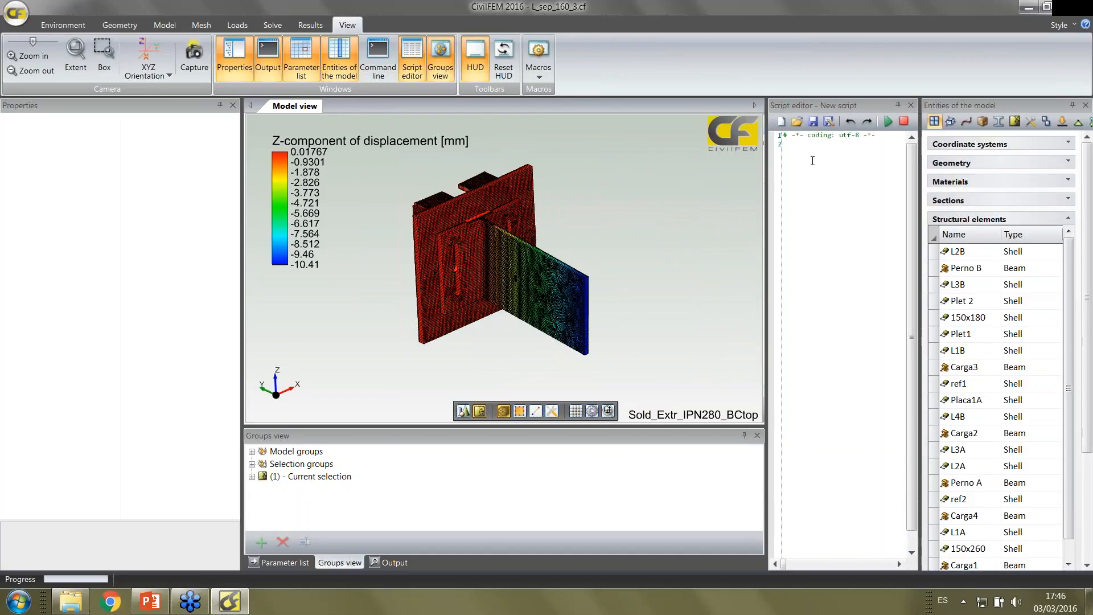
pyautogui.click(797, 121)
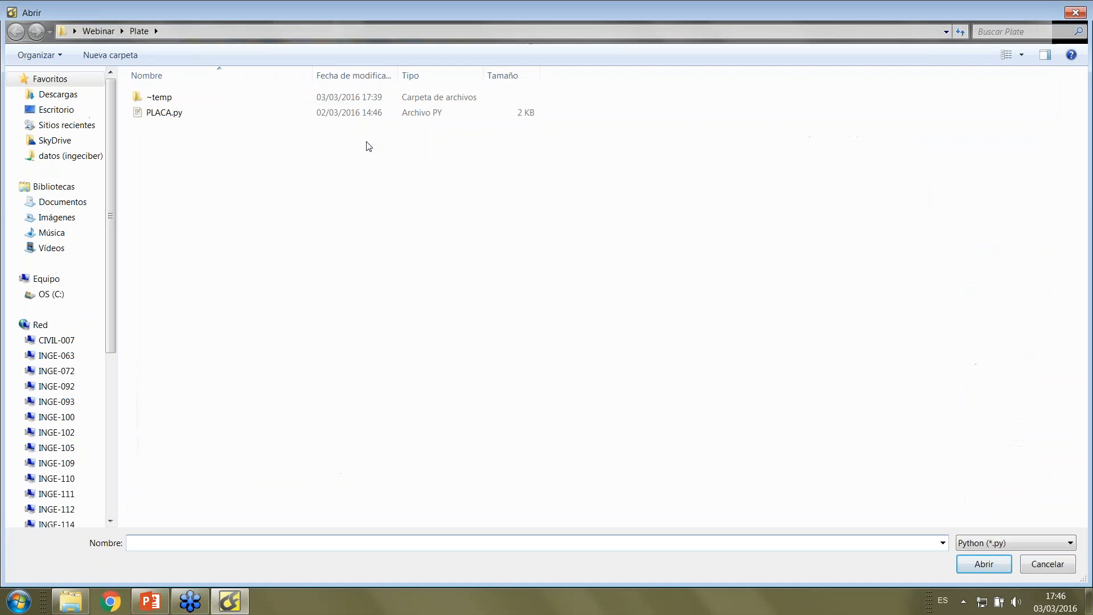
pyautogui.doubleClick(164, 112)
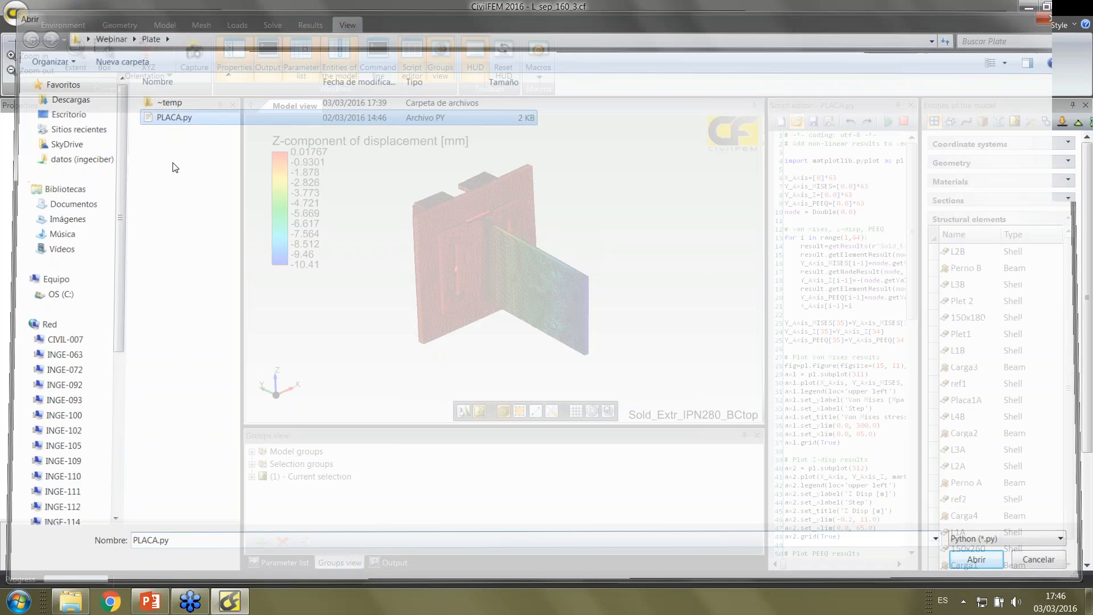
pyautogui.moveTo(766, 340); pyautogui.dragTo(716, 340)
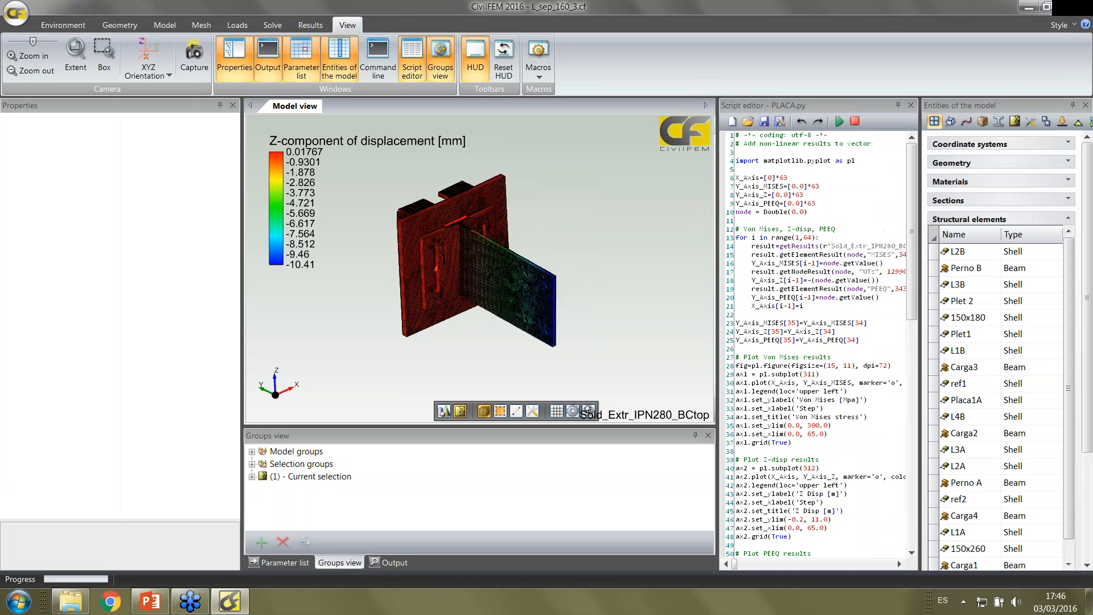
# Run the PLACA.py script to graph von Mises stress, Z displacement and equivalent plastic strain against the step
pyautogui.click(838, 121)
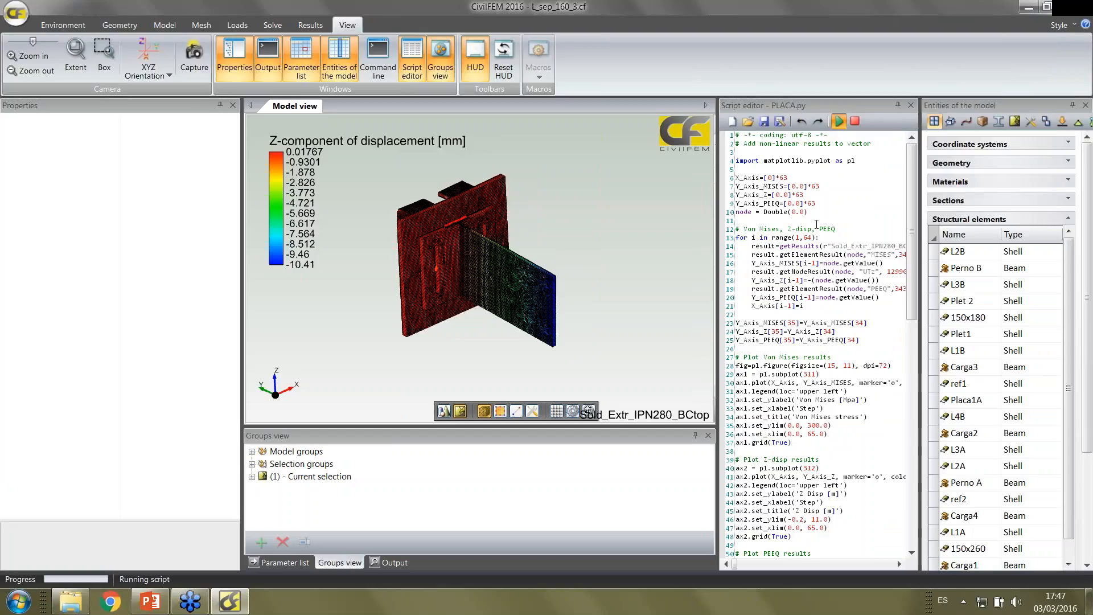
pyautogui.scroll(-1, 817, 223)
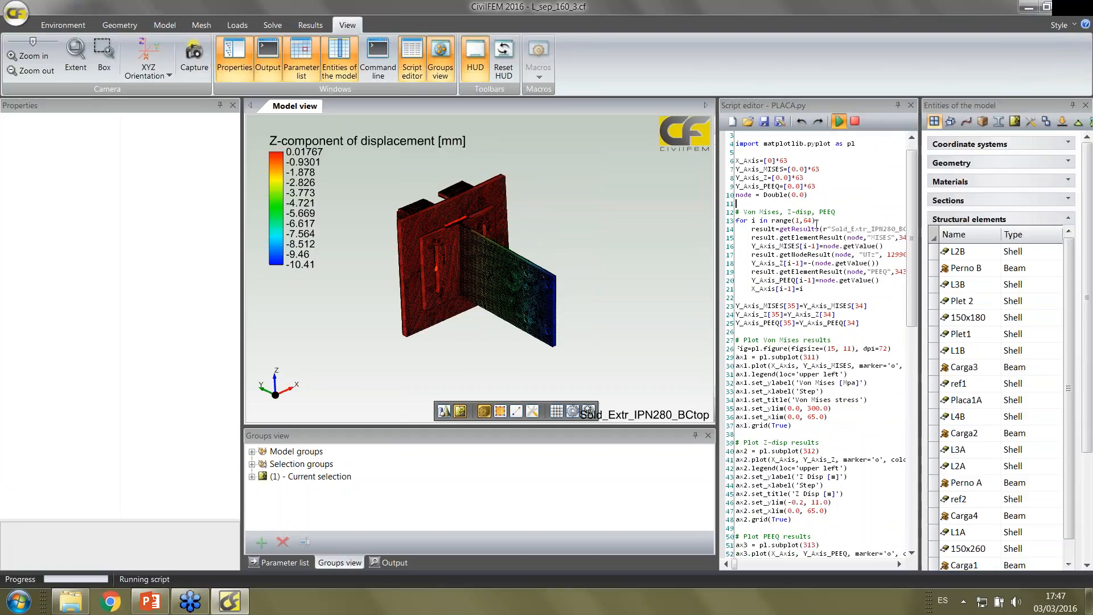
pyautogui.scroll(-1, 816, 222)
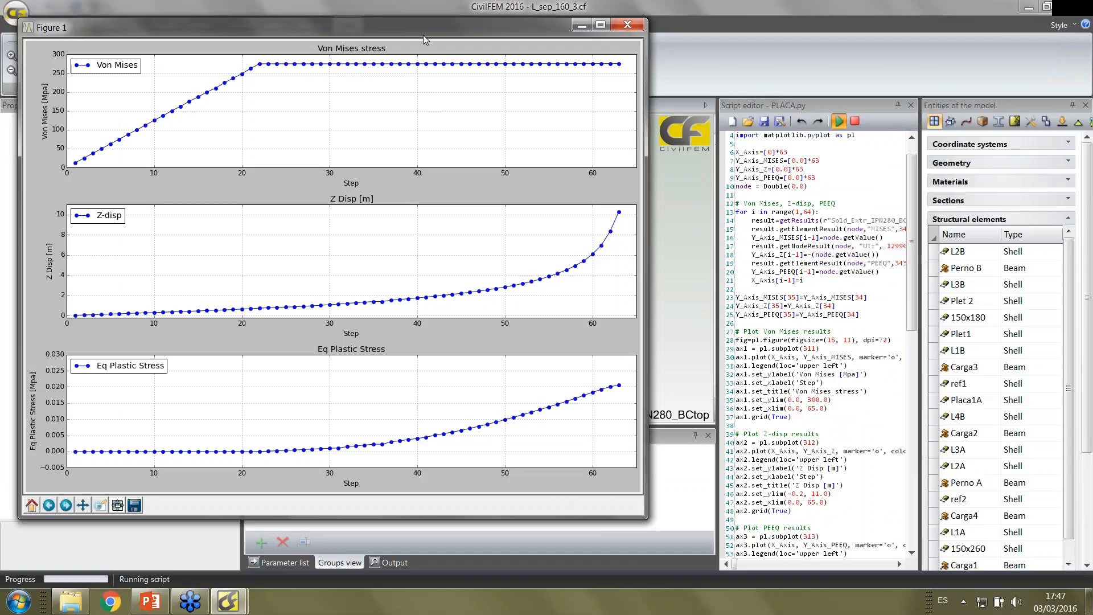
# Examine the three result graphs, close the figure and look over the plotting code in the script
pyautogui.moveTo(422, 35); pyautogui.dragTo(456, 36)
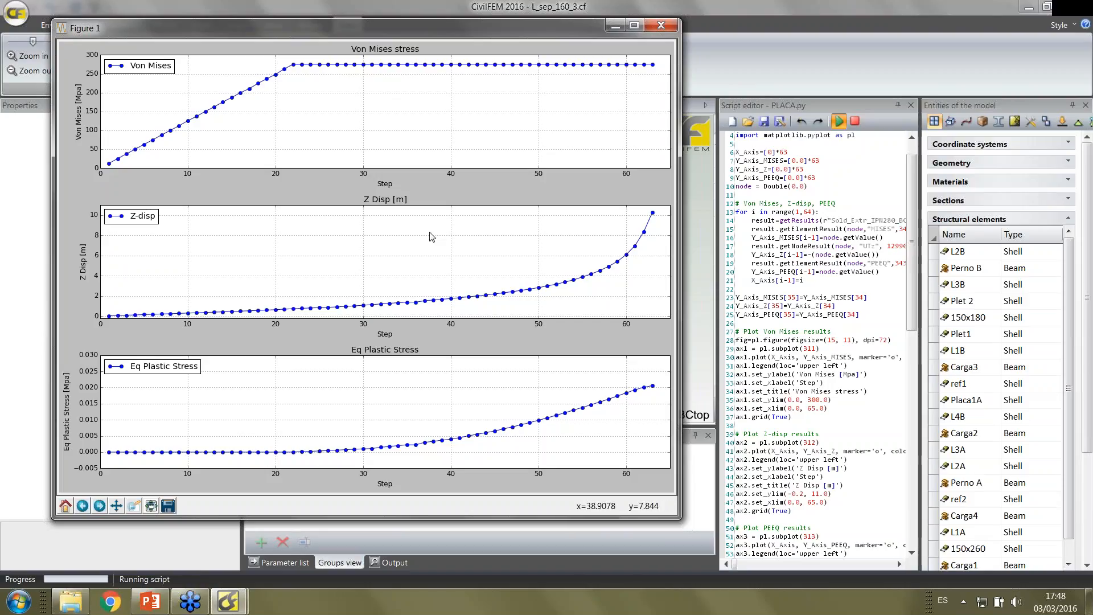
pyautogui.moveTo(384, 29); pyautogui.dragTo(503, 52)
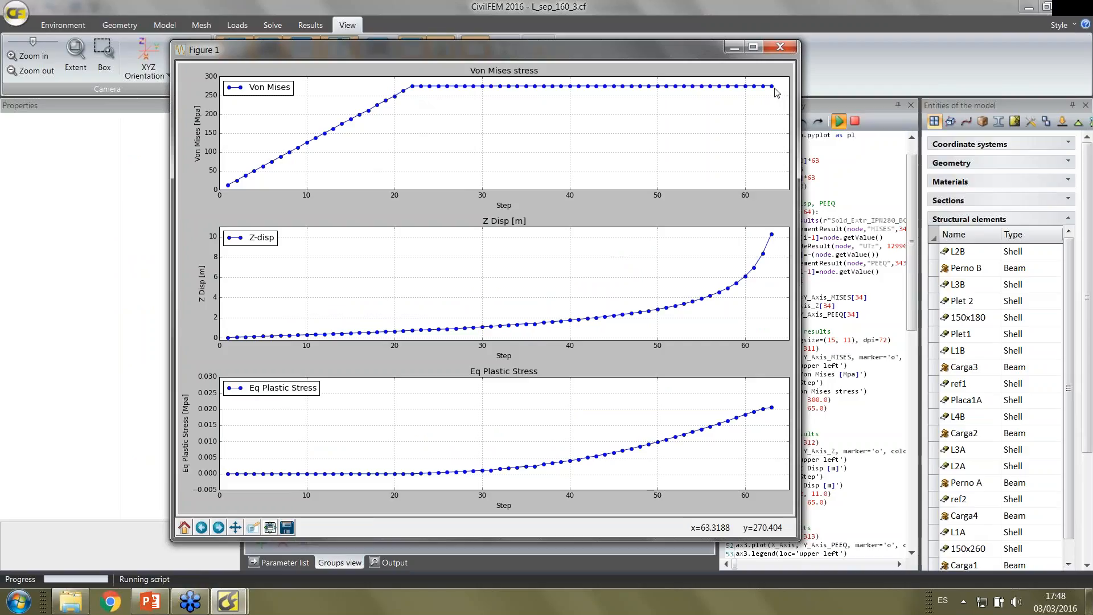
pyautogui.click(779, 48)
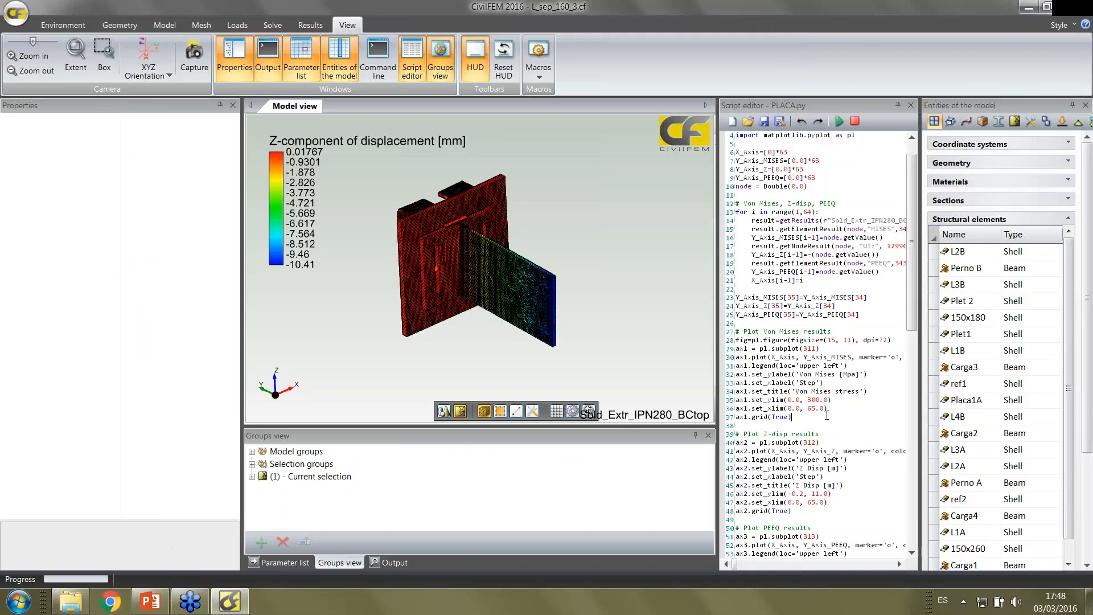
pyautogui.scroll(-6, 828, 416)
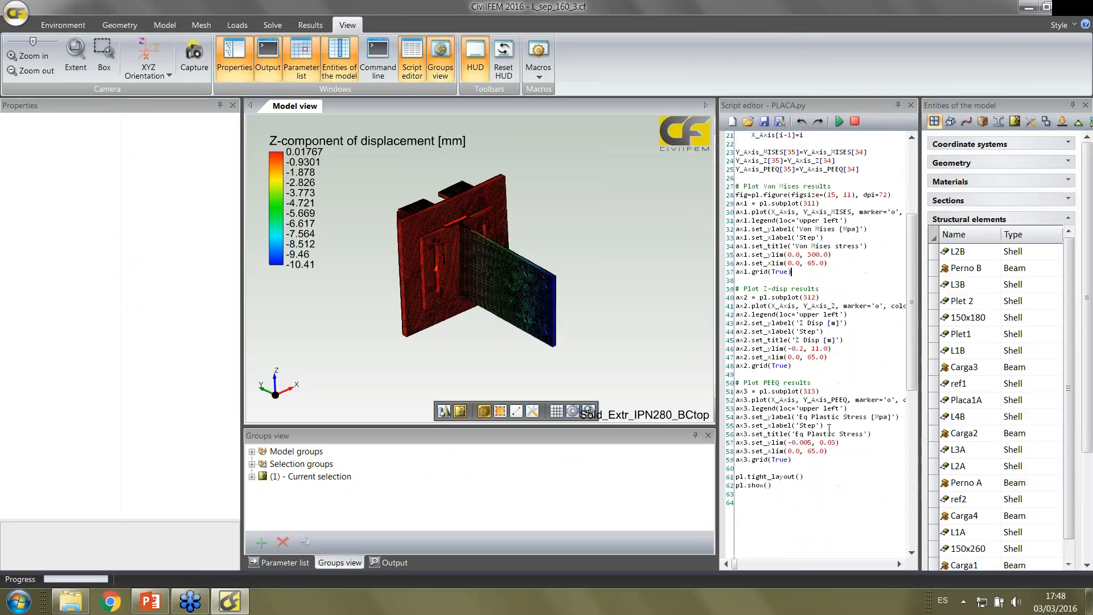
pyautogui.scroll(4, 829, 428)
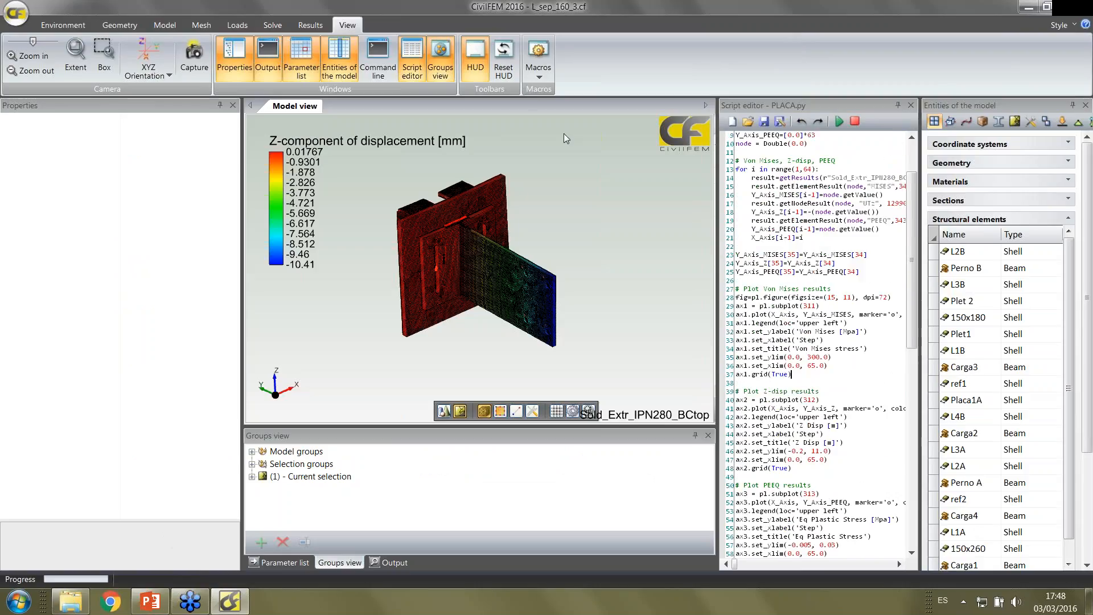
# Open the recent model beam contactOK.cf without saving the current one, and close the script editor
pyautogui.click(14, 21)
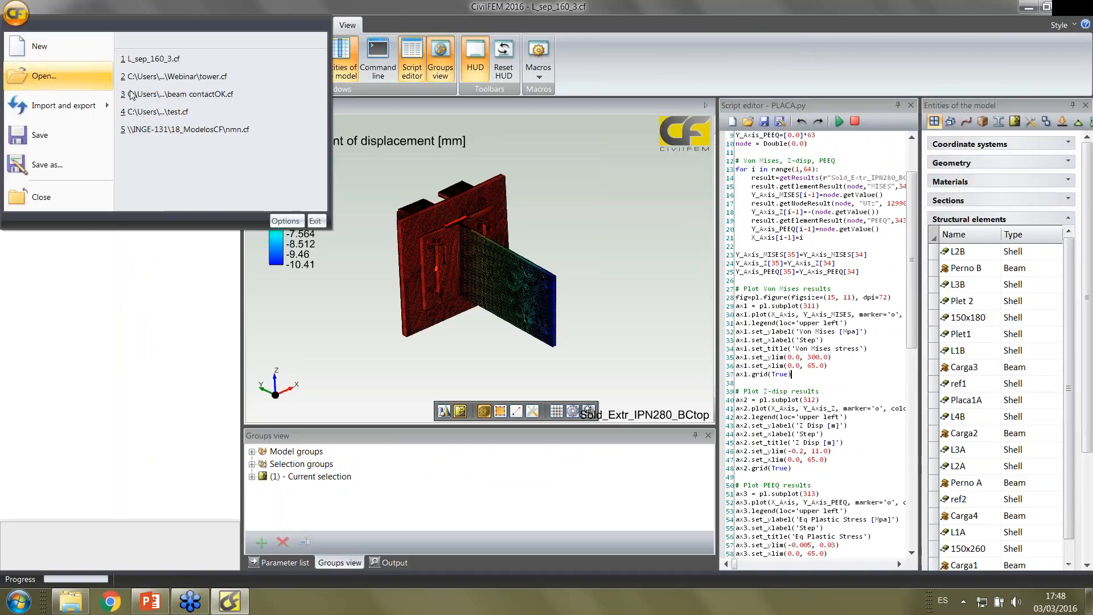
pyautogui.click(162, 95)
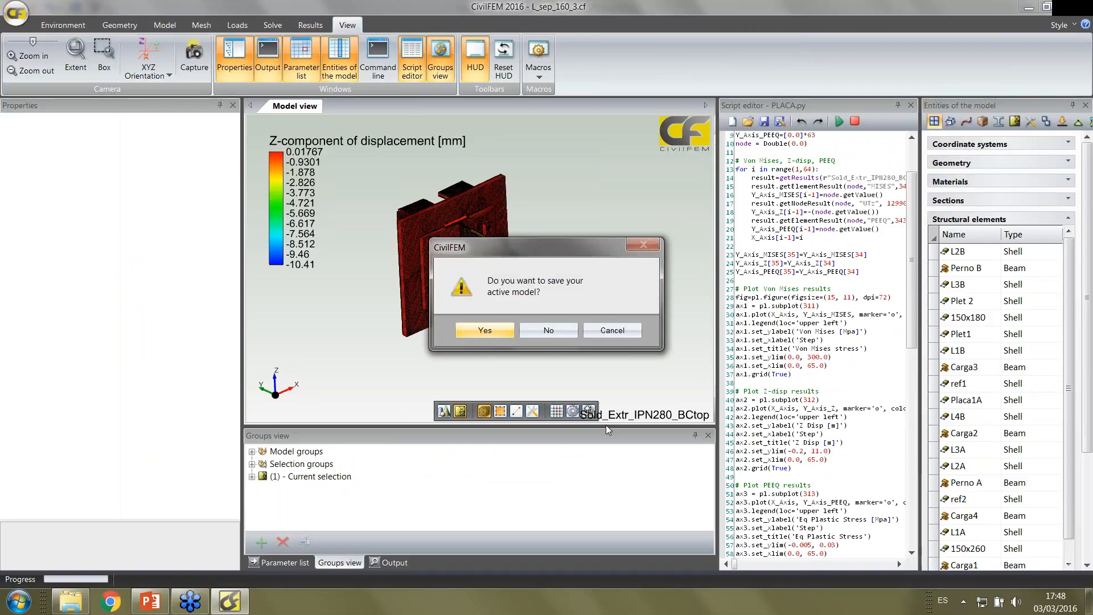
pyautogui.click(534, 333)
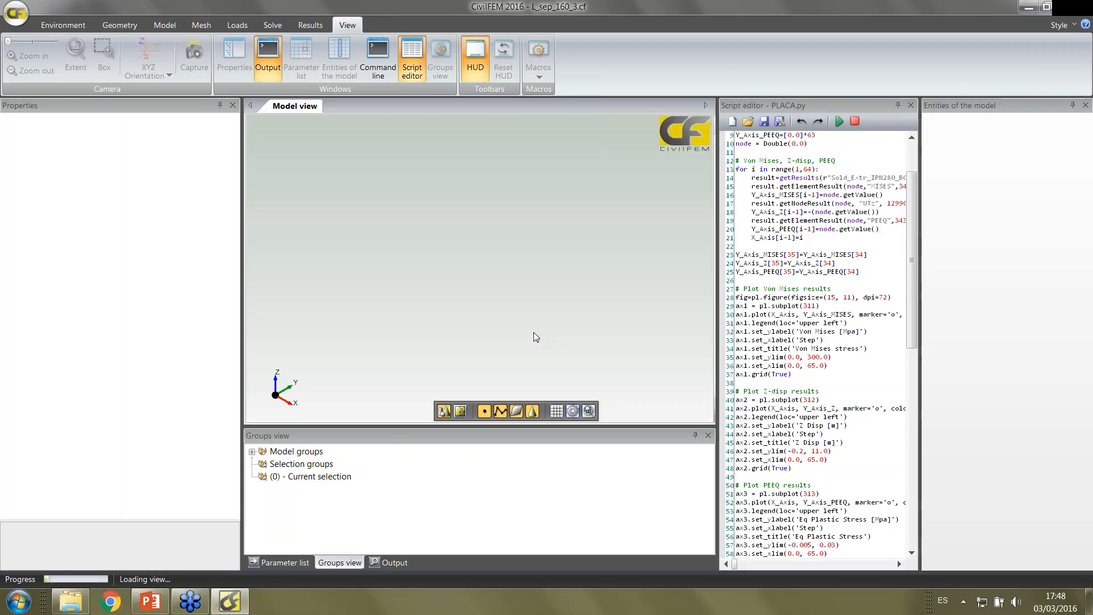
pyautogui.click(911, 106)
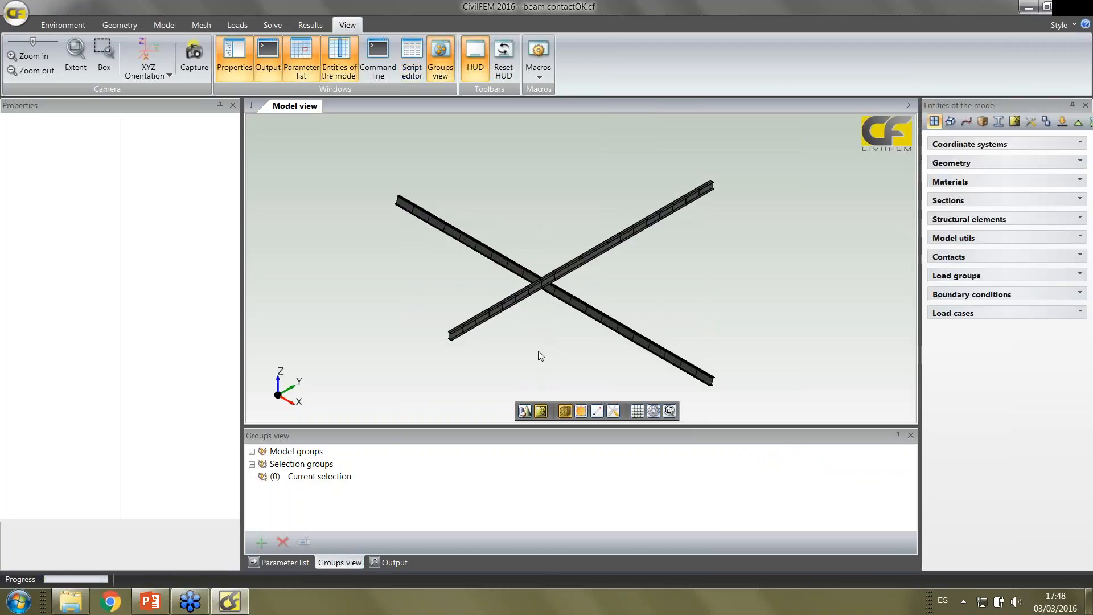
# Display the curves Beam 1 and Beam 2 in the geometry view, and return to the meshed beams
pyautogui.click(525, 411)
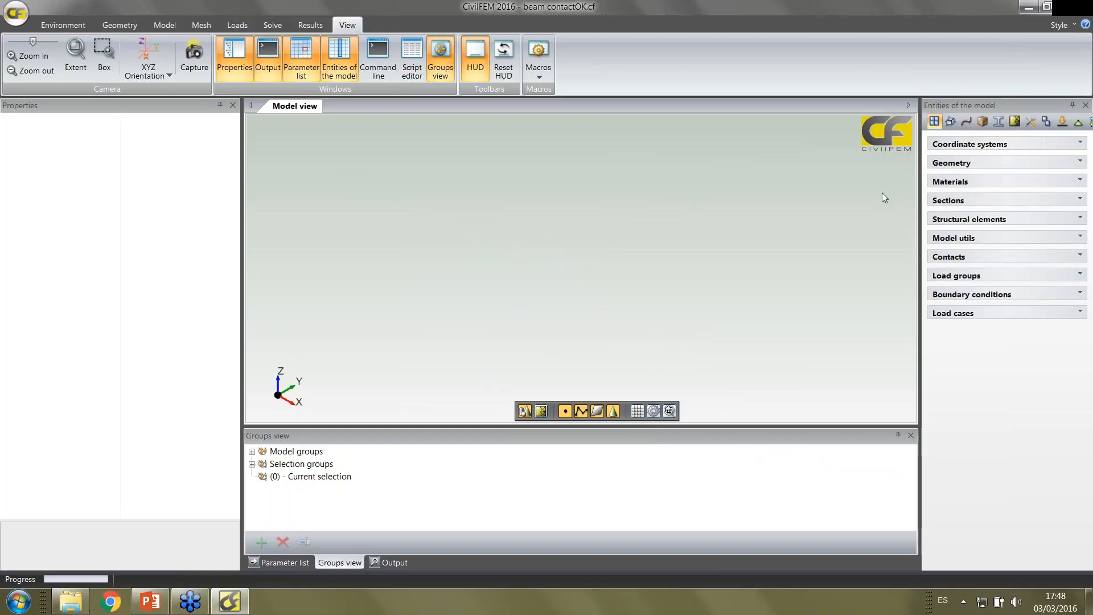
pyautogui.click(945, 163)
pyautogui.click(932, 180)
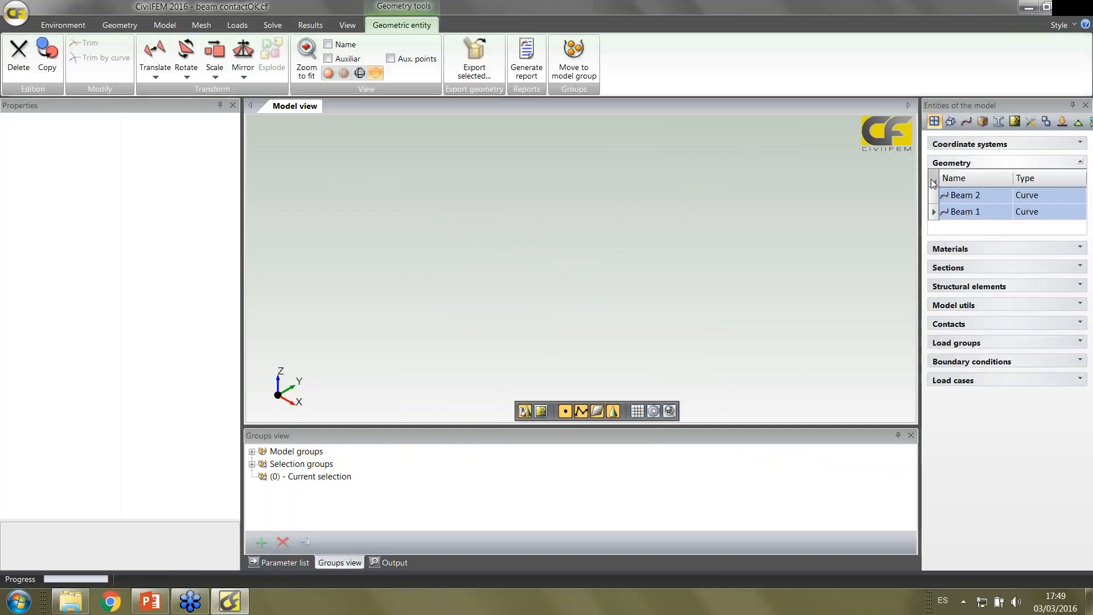
pyautogui.click(330, 75)
pyautogui.moveTo(445, 281); pyautogui.dragTo(424, 239)
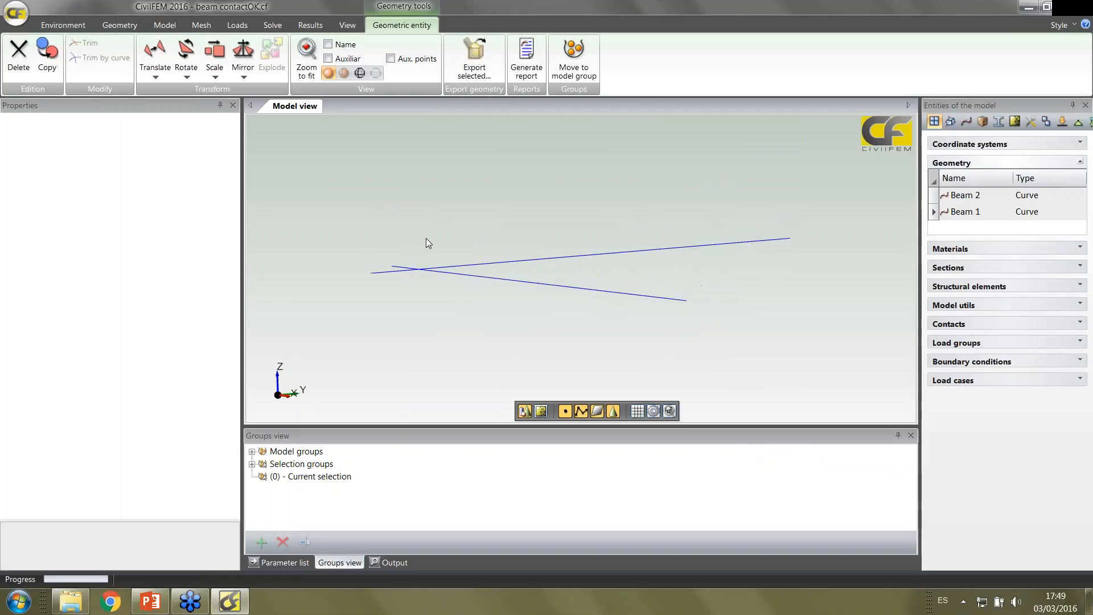
pyautogui.scroll(4, 460, 235)
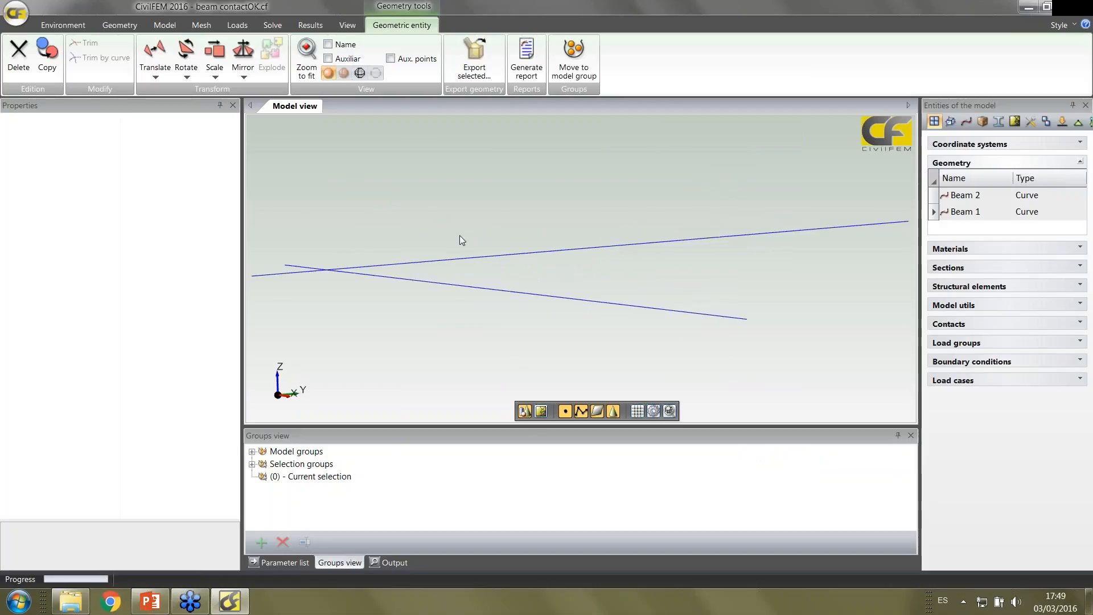
pyautogui.click(541, 411)
pyautogui.moveTo(498, 329)
pyautogui.mouseDown()
pyautogui.moveTo(527, 341)
pyautogui.moveTo(514, 337)
pyautogui.mouseUp()
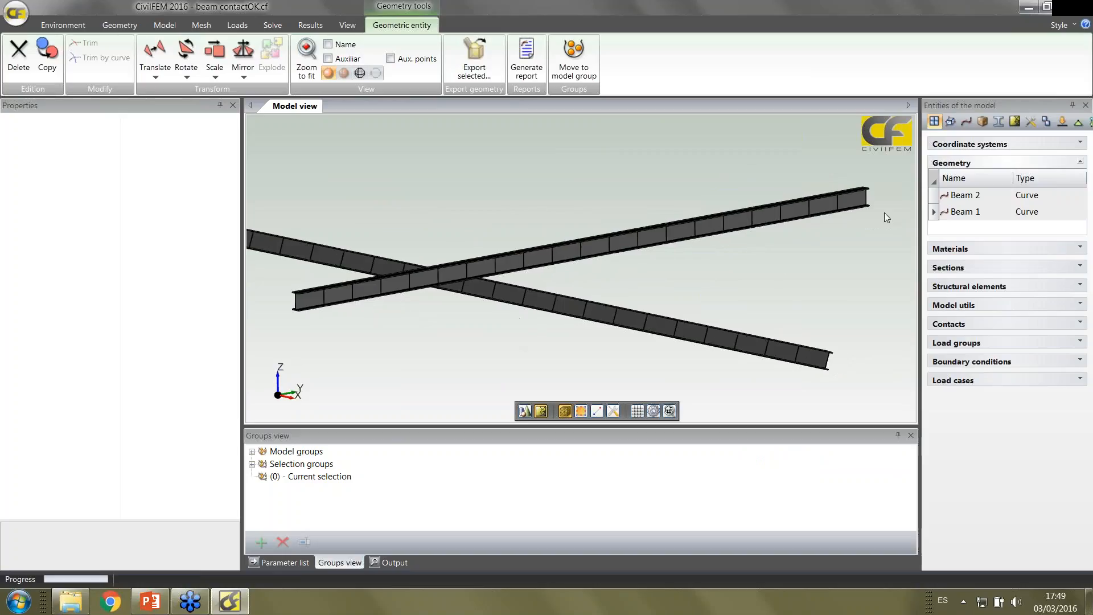
# Examine the properties of the Fe360 structural steel material, the codes and standards settings, and the model units
pyautogui.click(949, 249)
pyautogui.click(960, 283)
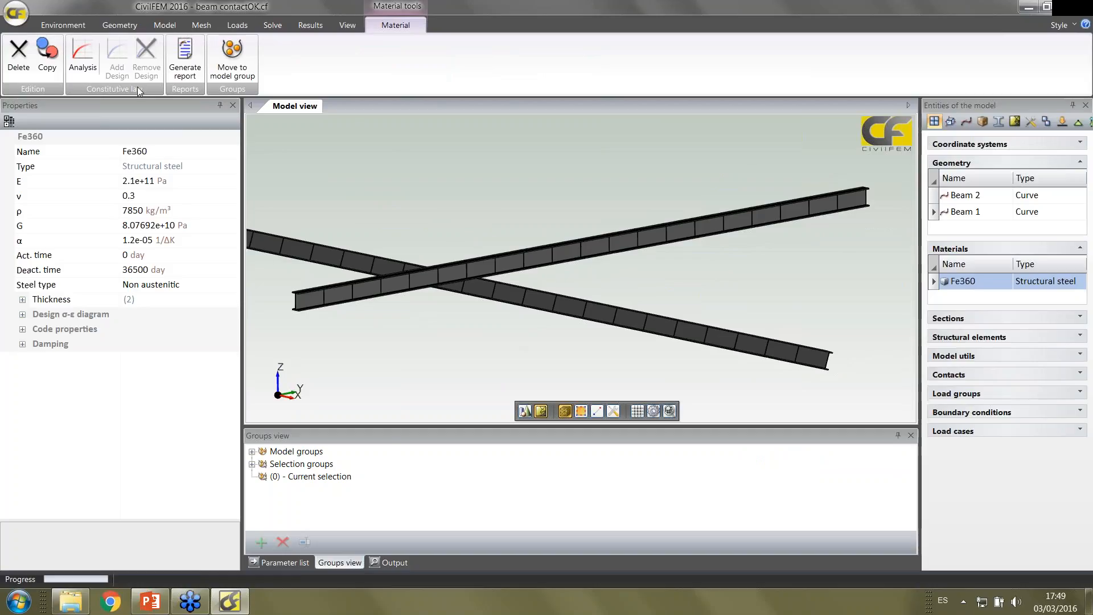
pyautogui.click(75, 28)
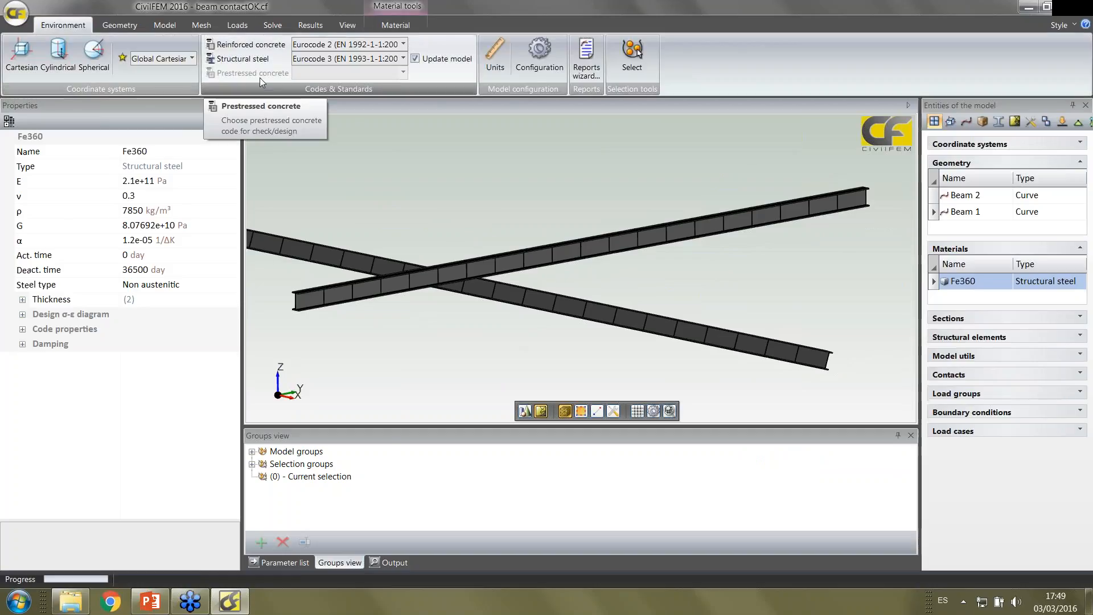
pyautogui.click(491, 52)
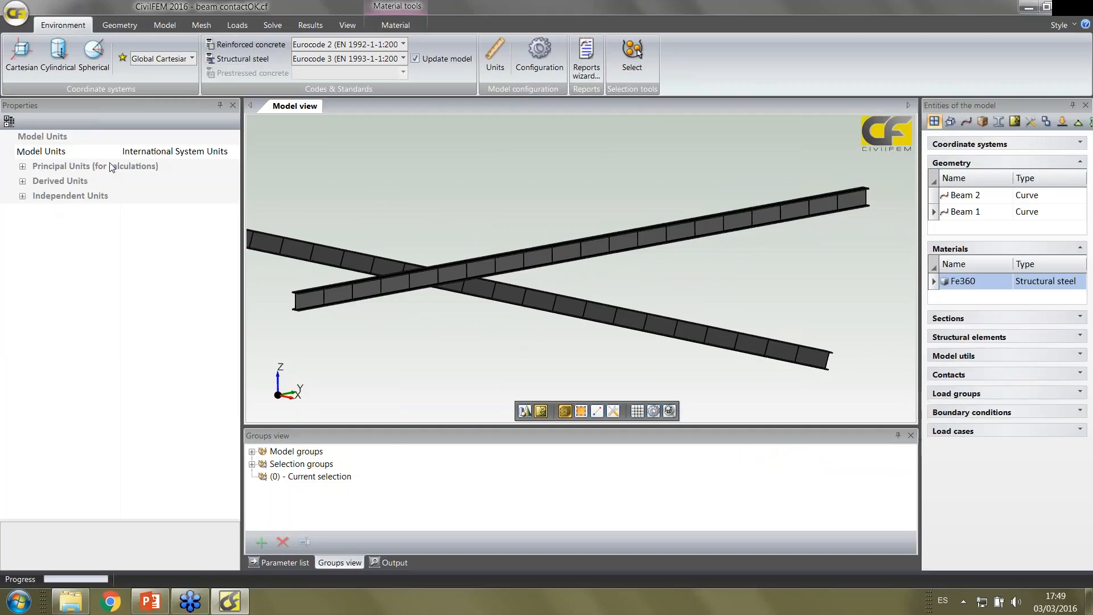
# Show Beam 2's point coordinates with Point1 in inches and Point2 in millimetres
pyautogui.click(959, 198)
pyautogui.click(9, 121)
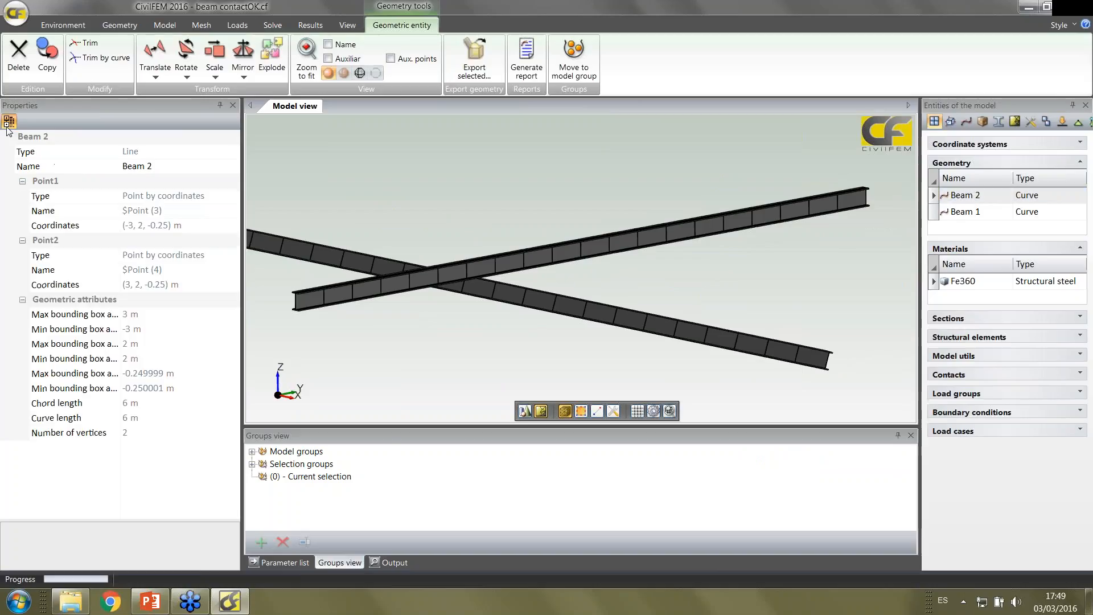
pyautogui.click(232, 226)
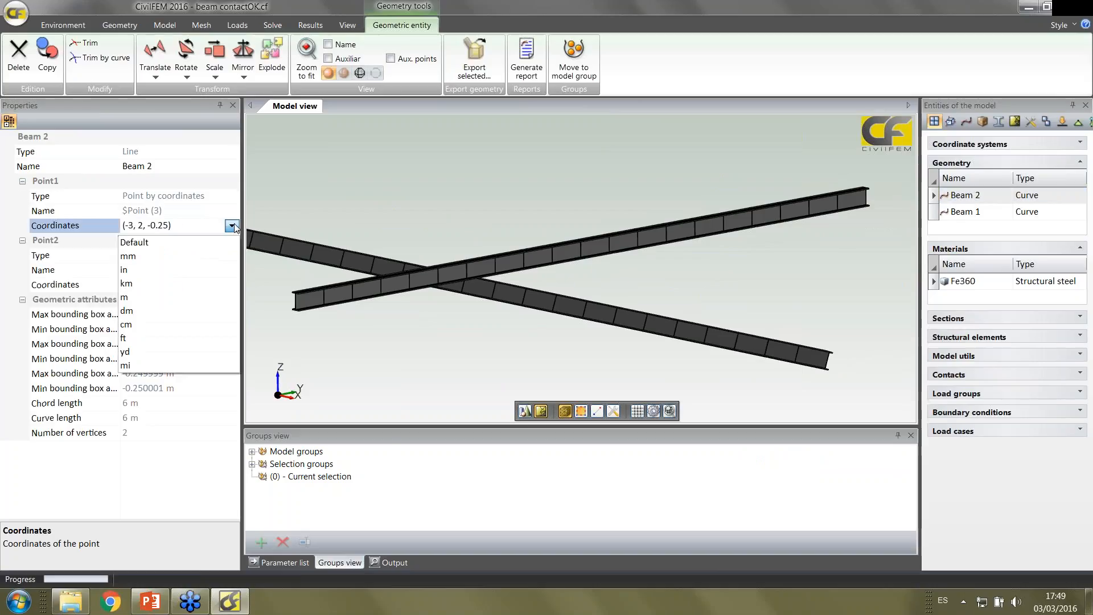
pyautogui.click(221, 278)
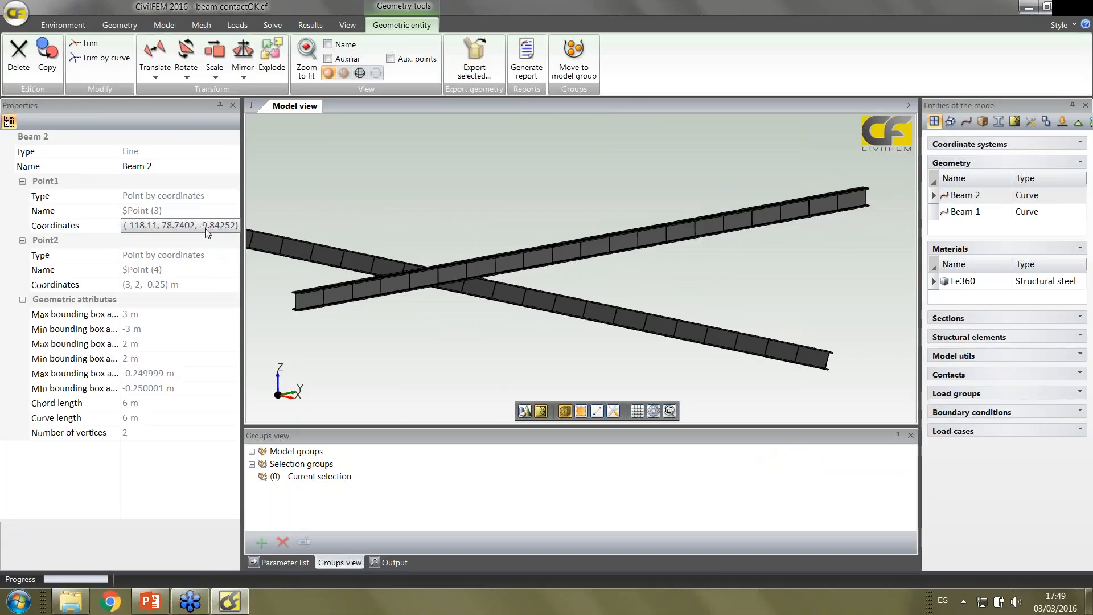
pyautogui.click(227, 286)
pyautogui.click(229, 286)
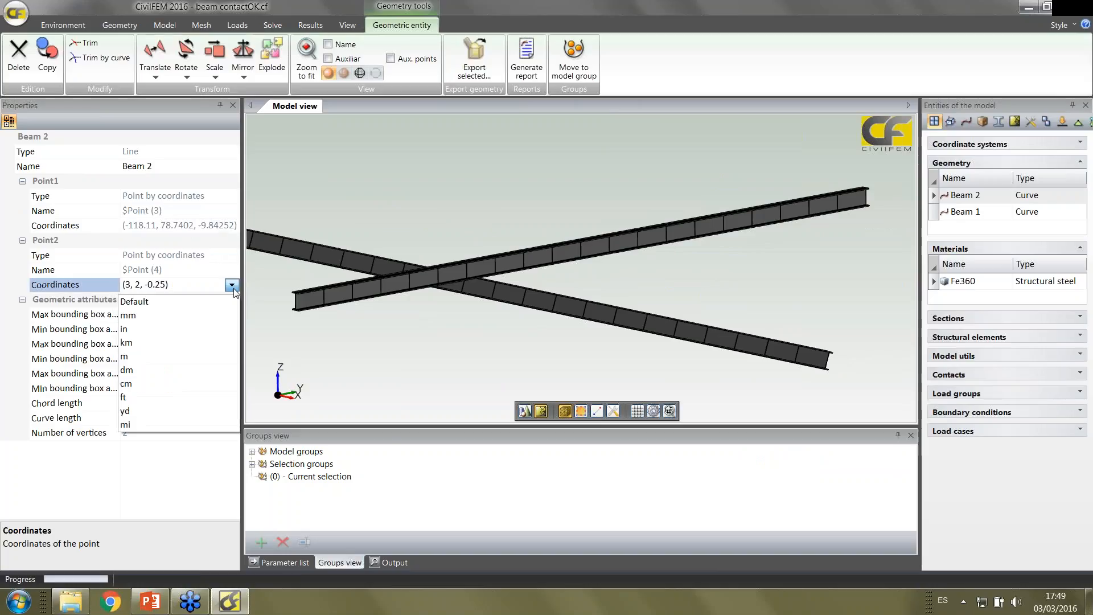
pyautogui.click(193, 316)
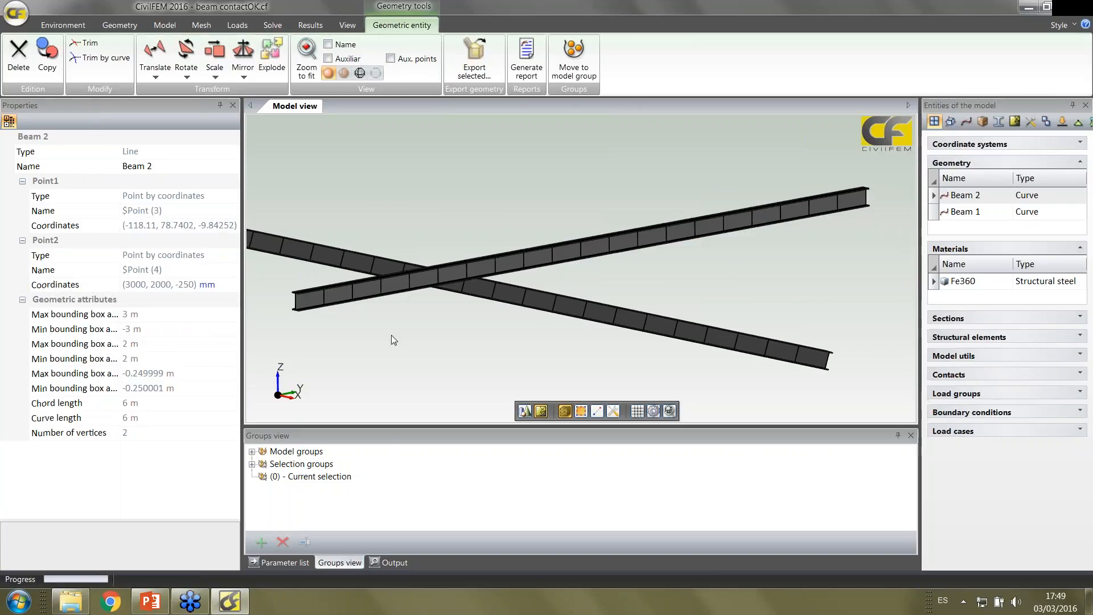
# Express the height of the IPE 120 steel section in inches, and switch its unit back to millimetres
pyautogui.click(966, 317)
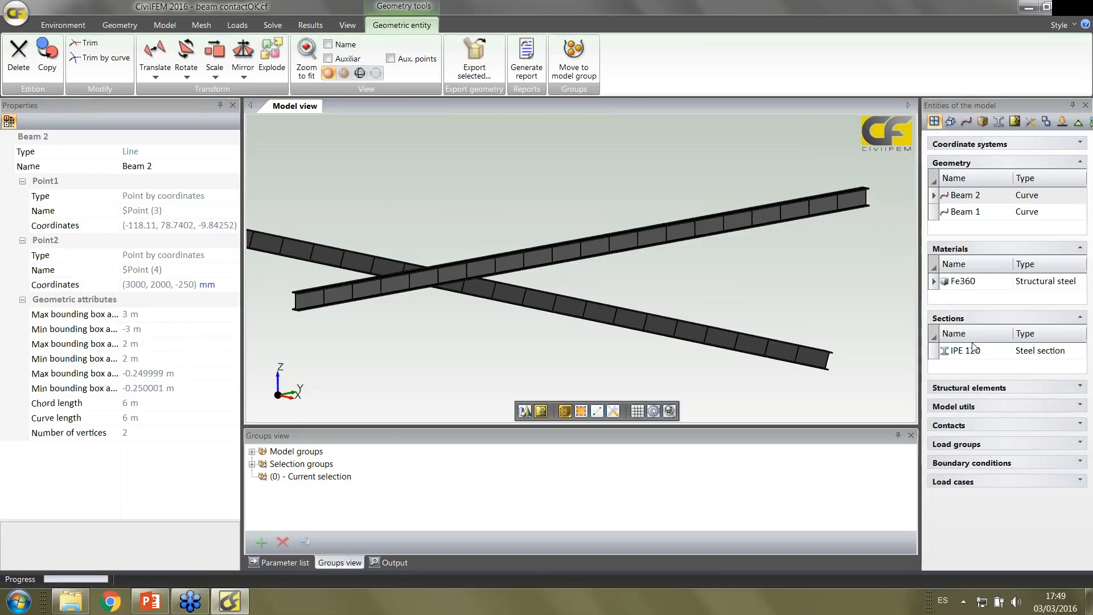
pyautogui.click(973, 351)
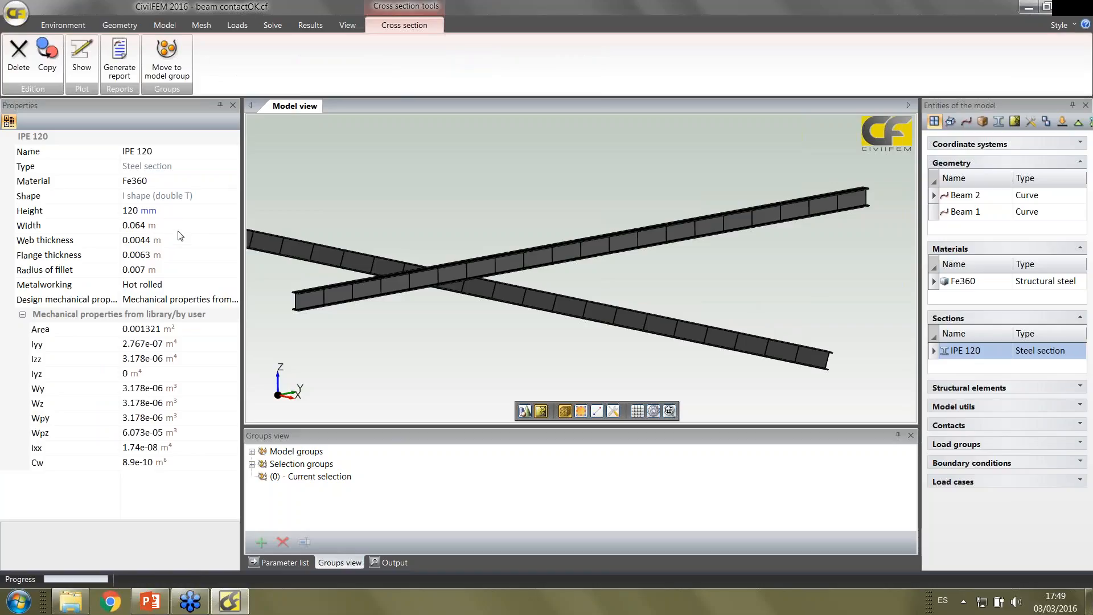
pyautogui.click(228, 212)
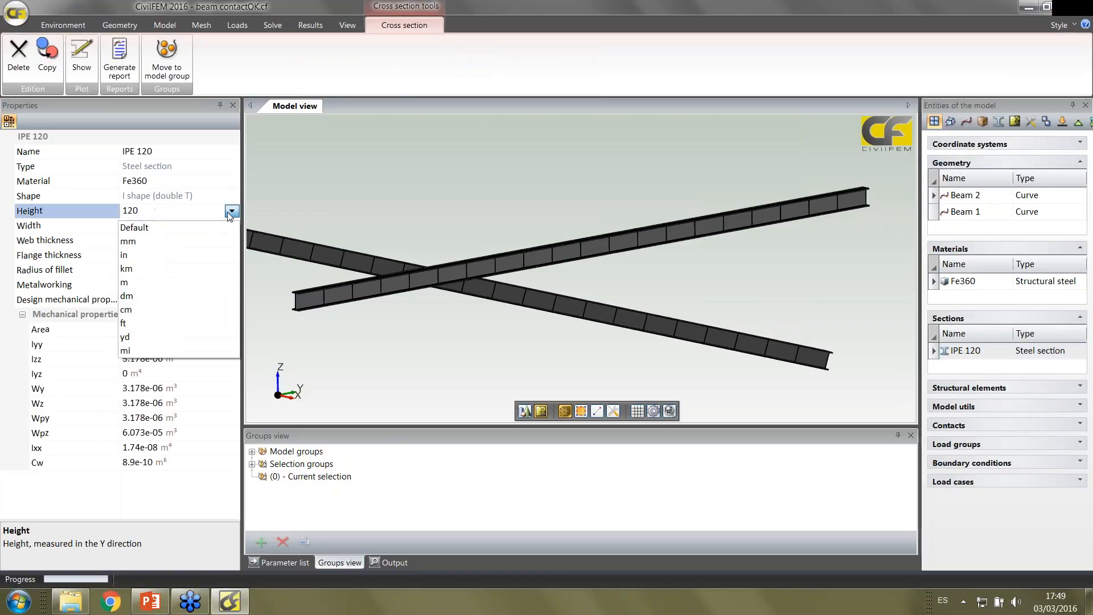
pyautogui.click(213, 255)
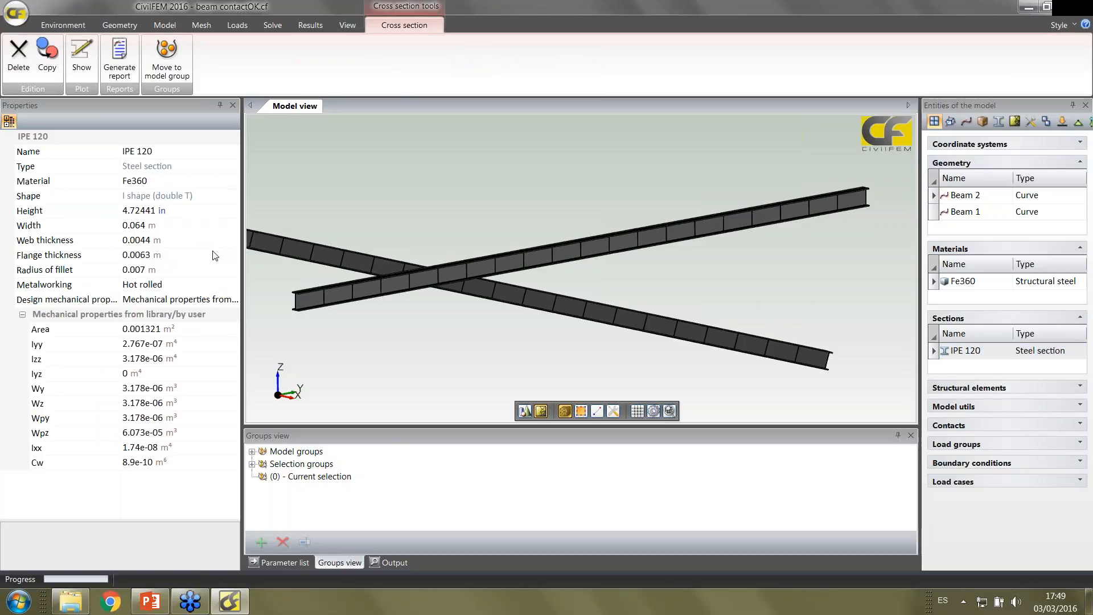
pyautogui.click(235, 212)
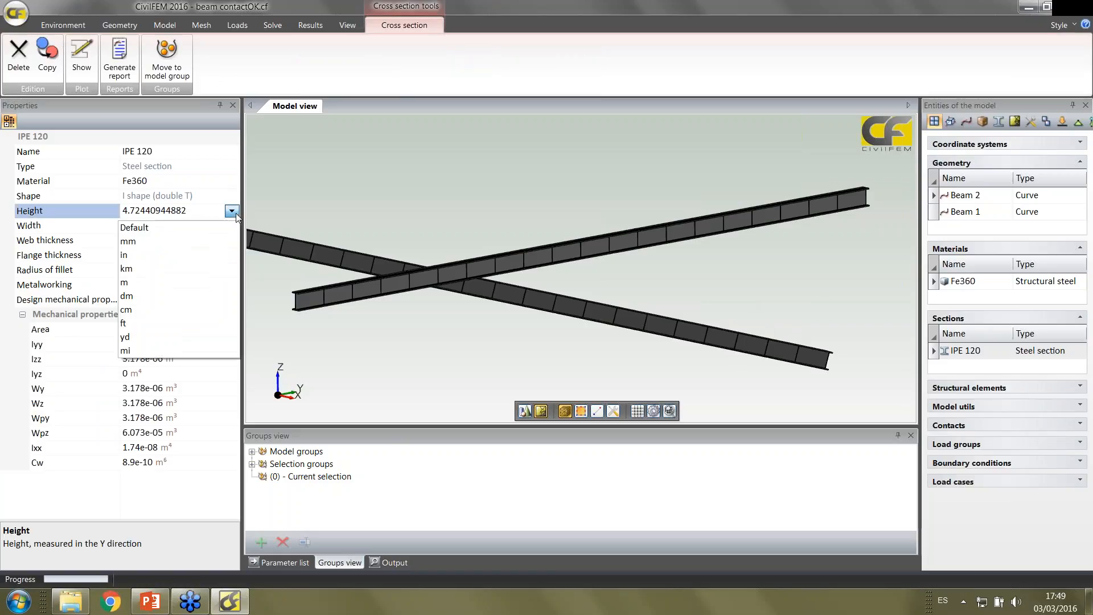
pyautogui.click(216, 241)
# Set the height of the IPE 120 section to 200 mm and view the deeper beams
pyautogui.click(104, 214)
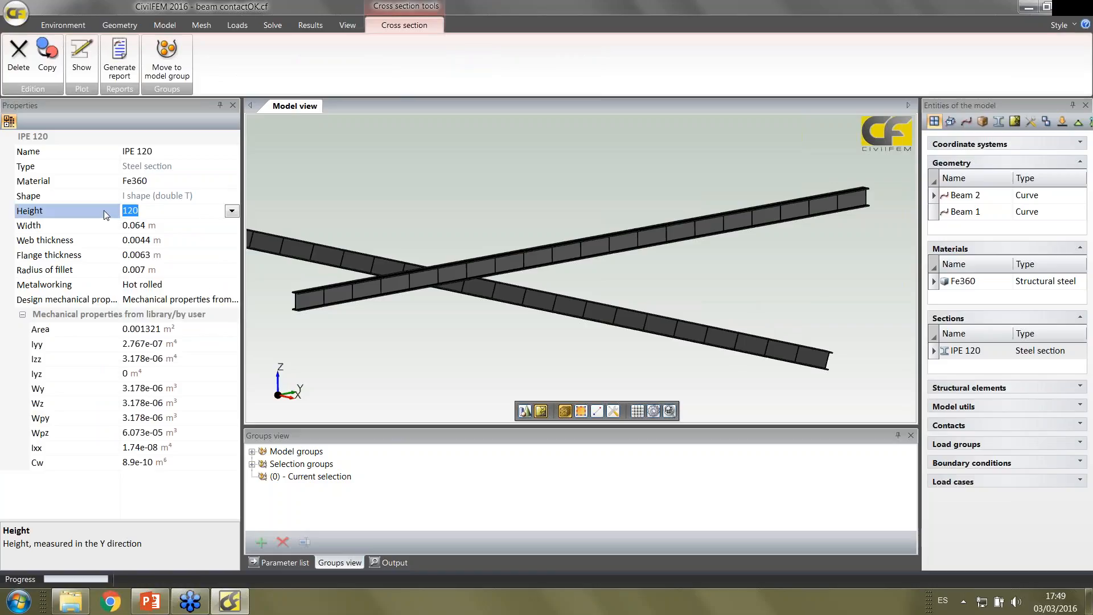
pyautogui.write('200')
pyautogui.press('Return')
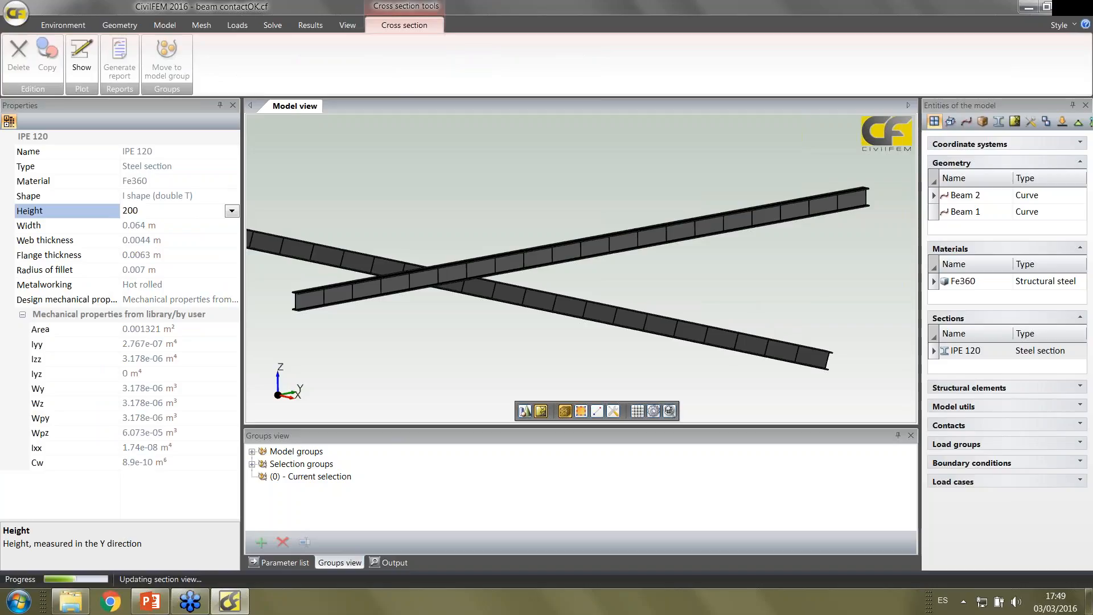
pyautogui.moveTo(405, 371); pyautogui.dragTo(430, 373, button='middle')
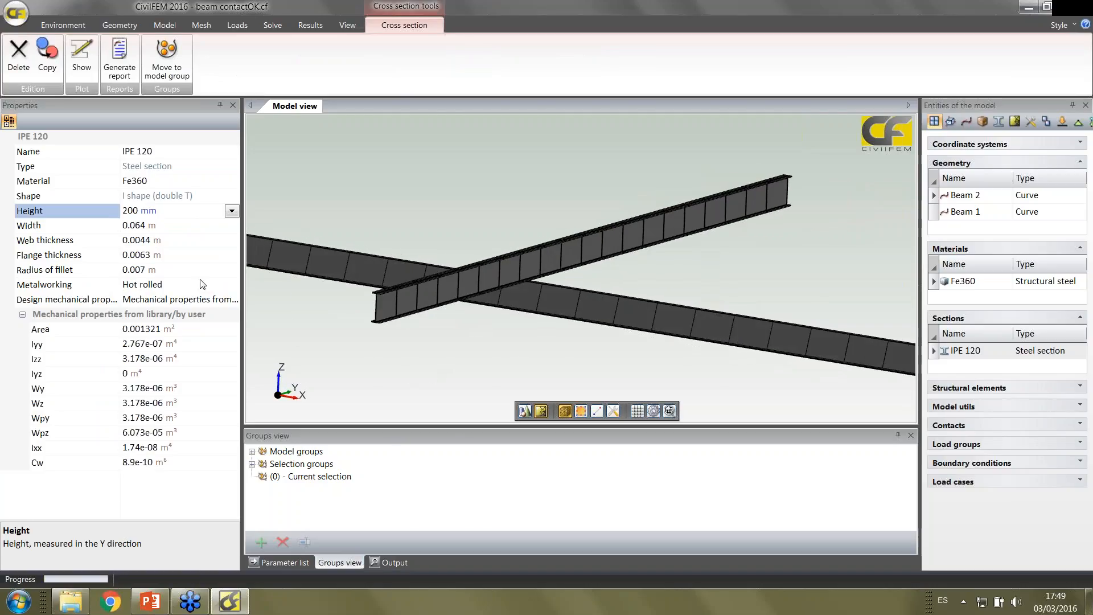
# Restore the IPE 120 section height to 120 mm and check the beams in the model view
pyautogui.doubleClick(135, 210)
pyautogui.write('120')
pyautogui.press('Return')
pyautogui.moveTo(439, 366); pyautogui.dragTo(411, 364, button='middle')
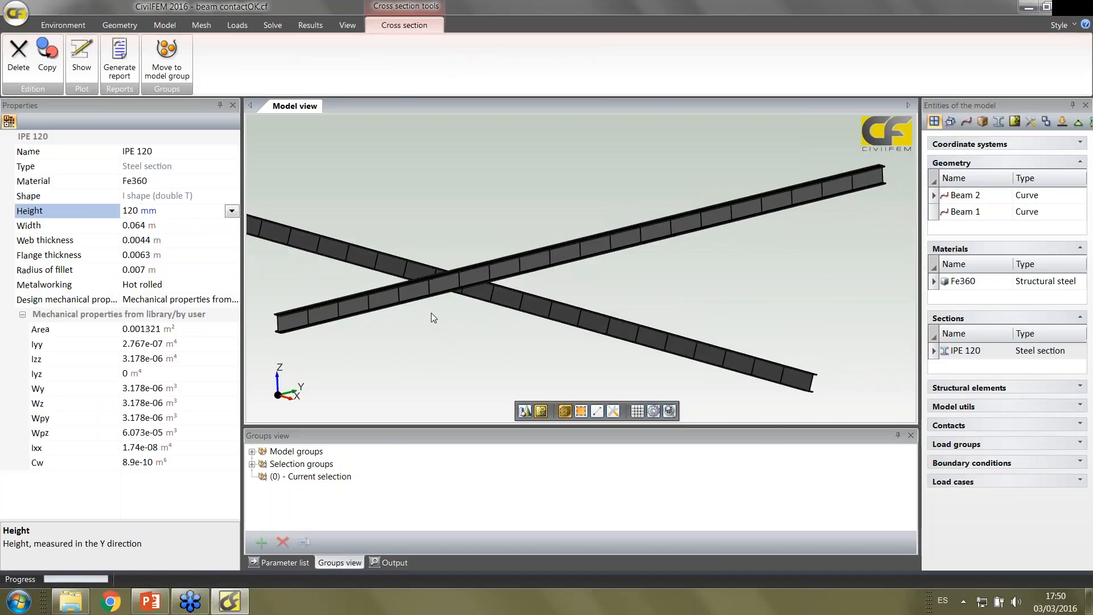
pyautogui.moveTo(513, 361); pyautogui.dragTo(527, 358, button='middle')
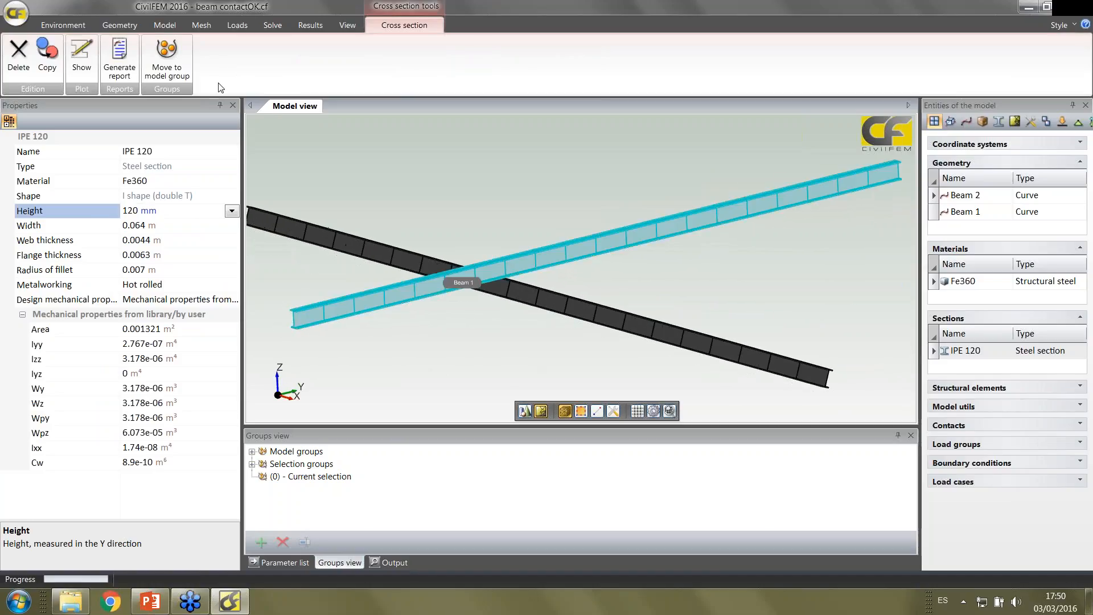
# Activate graphical node selection, select the near end node of Beam 1 and restore the closed Properties window
pyautogui.click(233, 106)
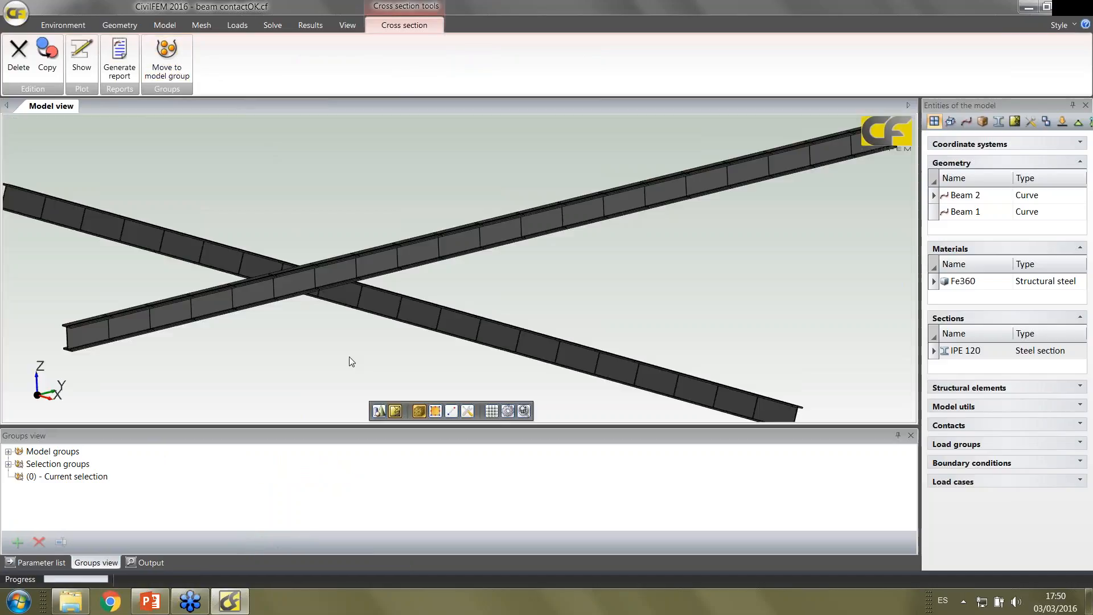
pyautogui.moveTo(350, 358); pyautogui.dragTo(401, 359, button='middle')
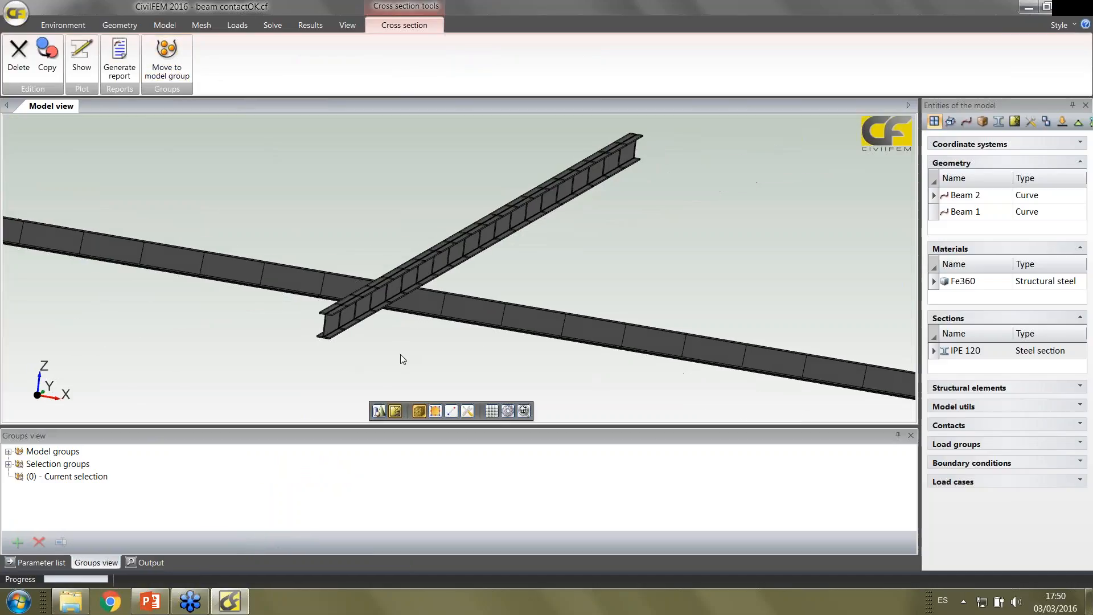
pyautogui.click(451, 411)
pyautogui.click(333, 322)
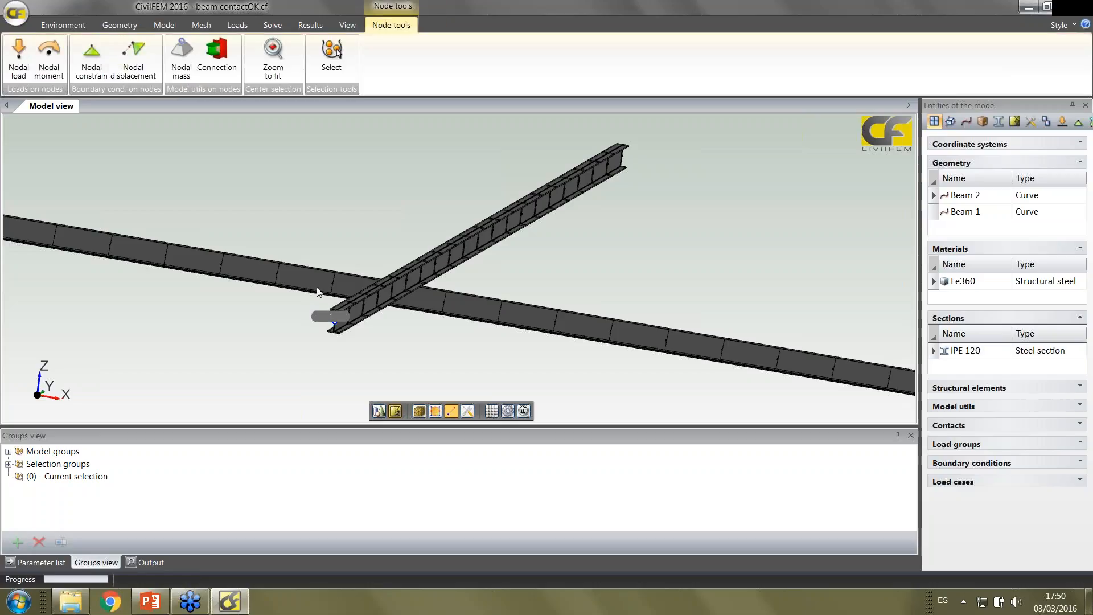
pyautogui.click(347, 25)
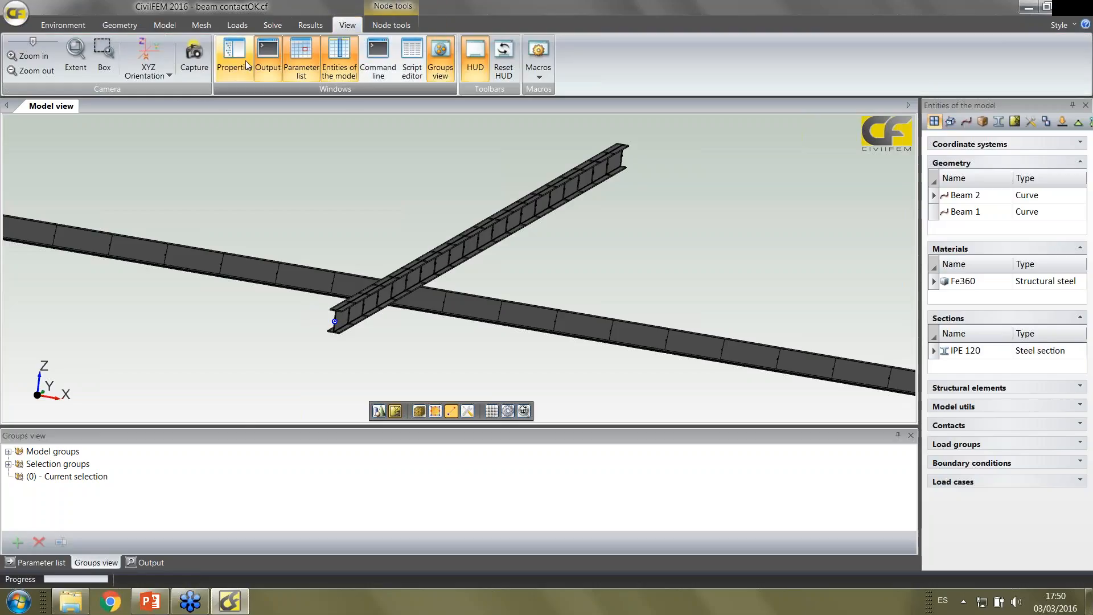
pyautogui.click(234, 57)
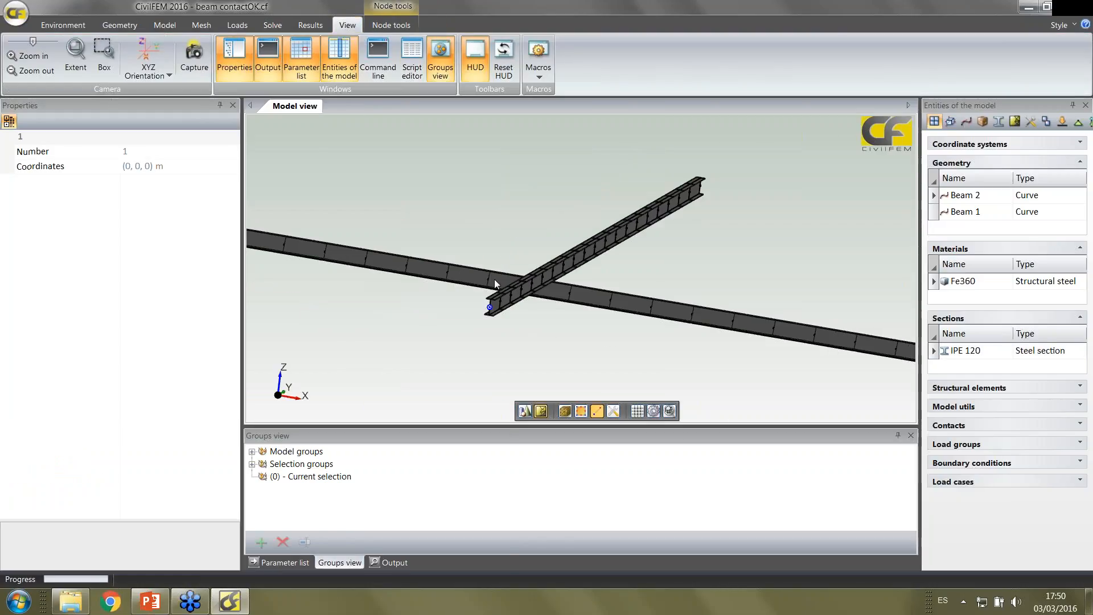
# Look at the nodal load and nodal constraint settings for the selected node without creating either
pyautogui.click(391, 25)
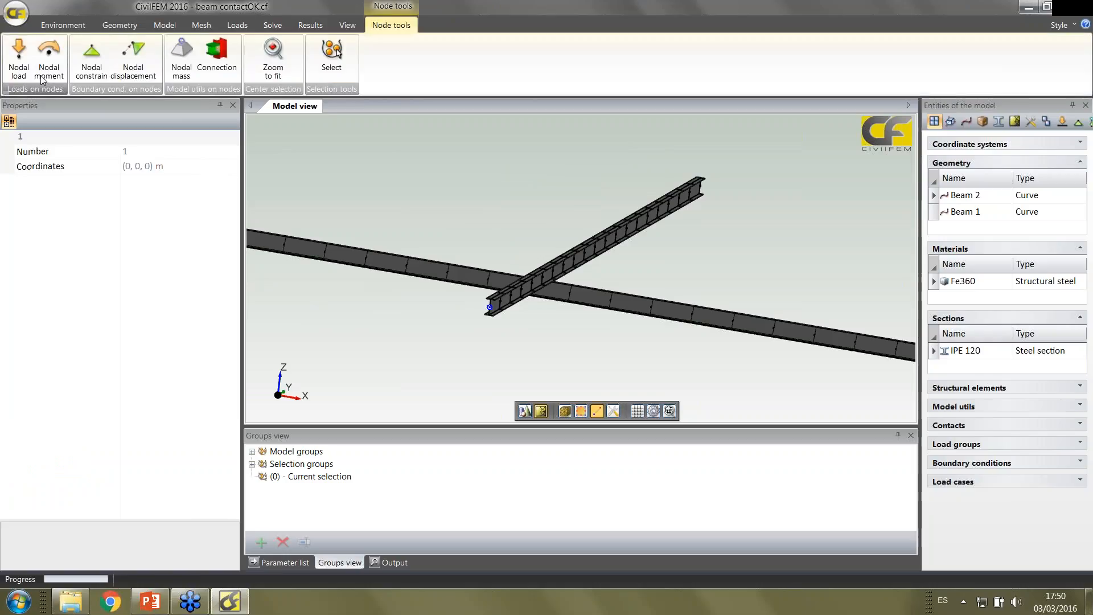
pyautogui.click(18, 57)
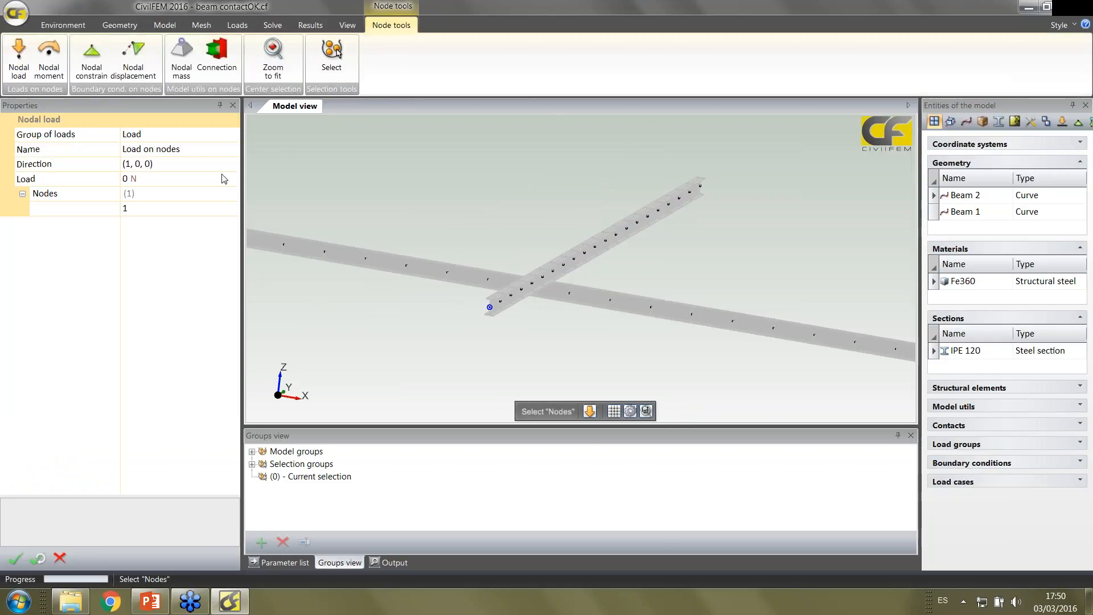
pyautogui.click(98, 66)
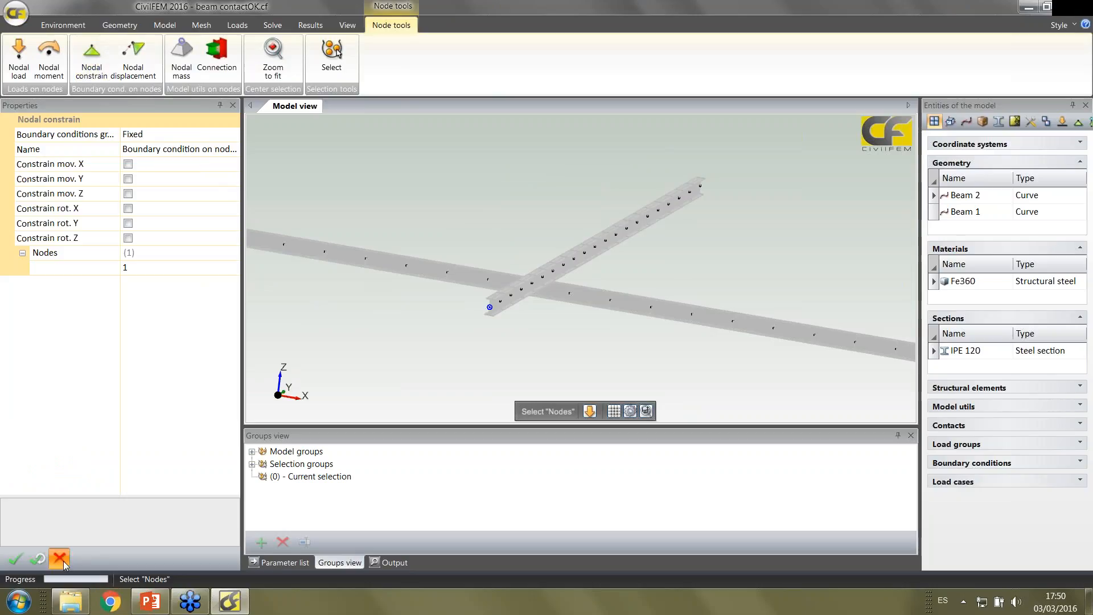
pyautogui.click(63, 562)
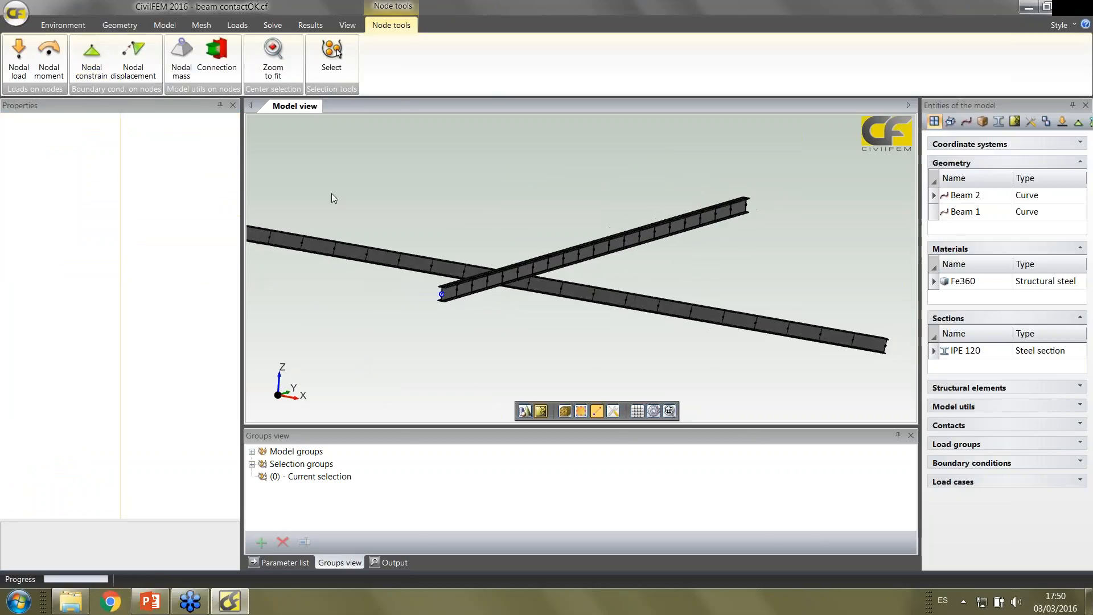
# Plot the load group Load on the mesh
pyautogui.click(237, 25)
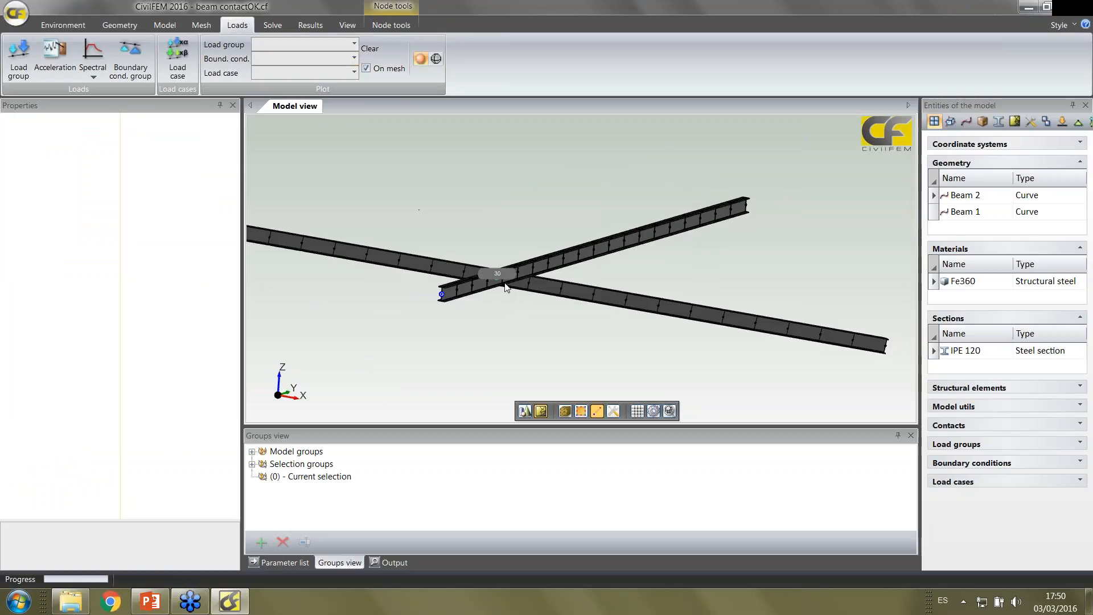
pyautogui.click(287, 45)
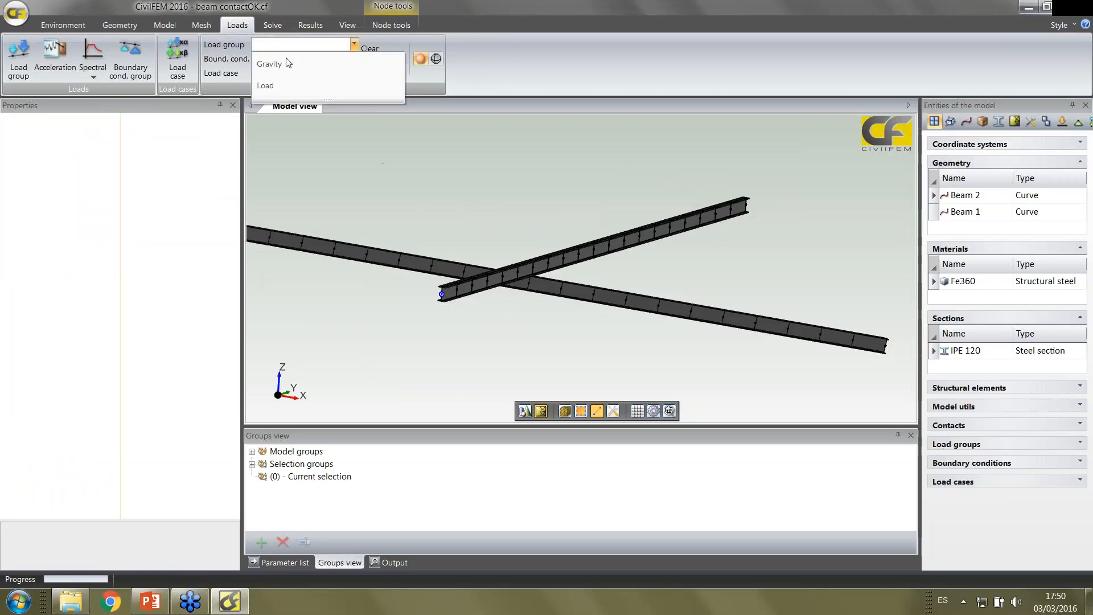
pyautogui.click(283, 85)
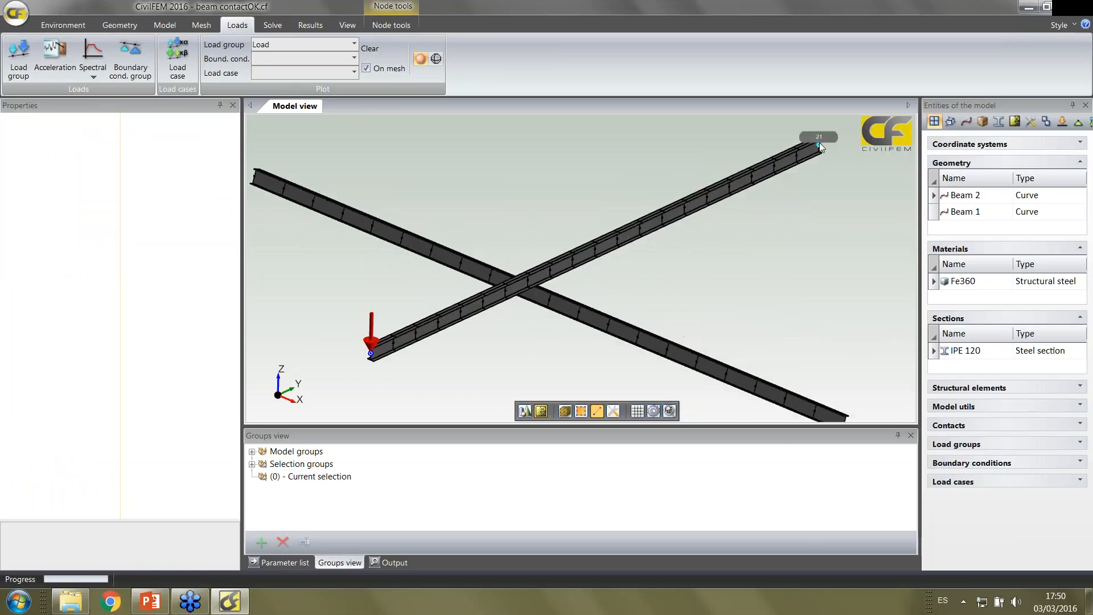
# Select the far end node of Beam 1 and both end nodes of Beam 2
pyautogui.click(804, 152)
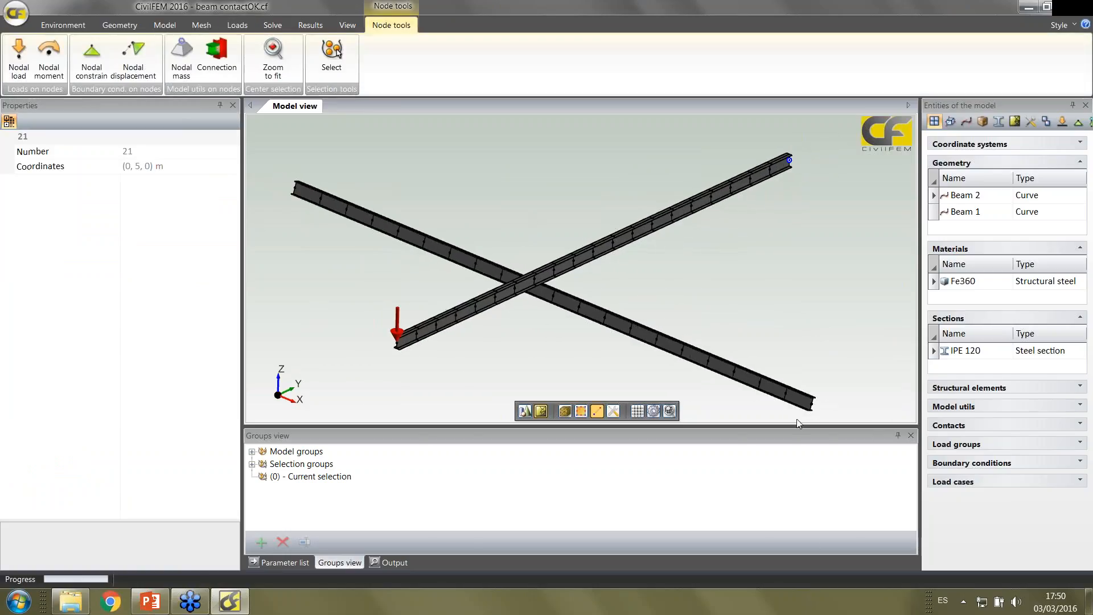
pyautogui.moveTo(720, 212)
pyautogui.mouseDown(button='middle')
pyautogui.moveTo(723, 185)
pyautogui.moveTo(723, 206)
pyautogui.mouseUp(button='middle')
pyautogui.moveTo(798, 213); pyautogui.dragTo(799, 207, button='middle')
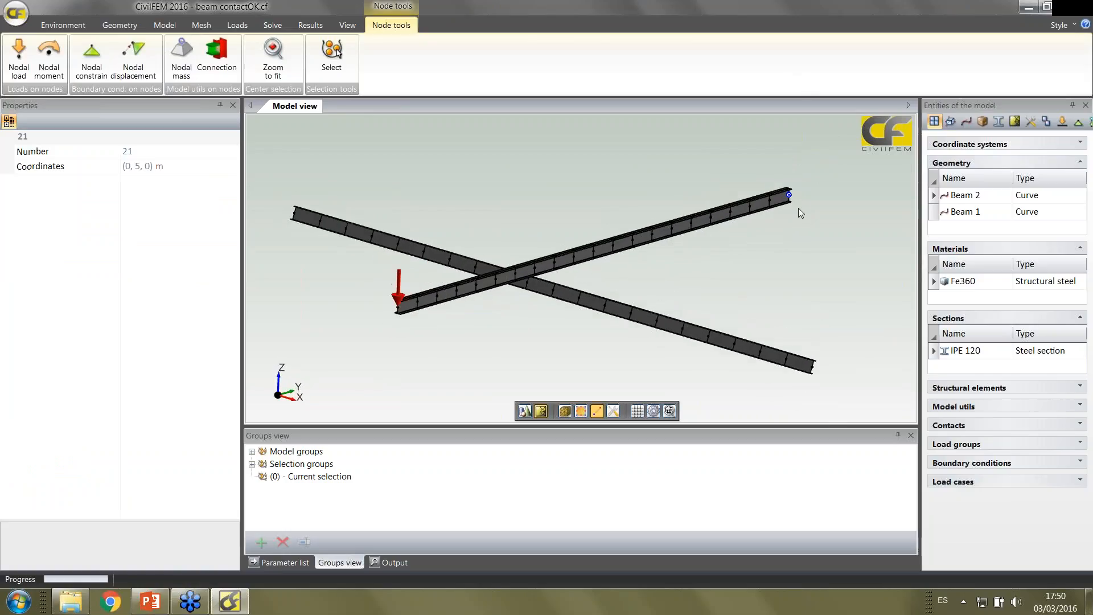
pyautogui.keyDown('ctrl'); pyautogui.click(812, 367); pyautogui.keyUp('ctrl')
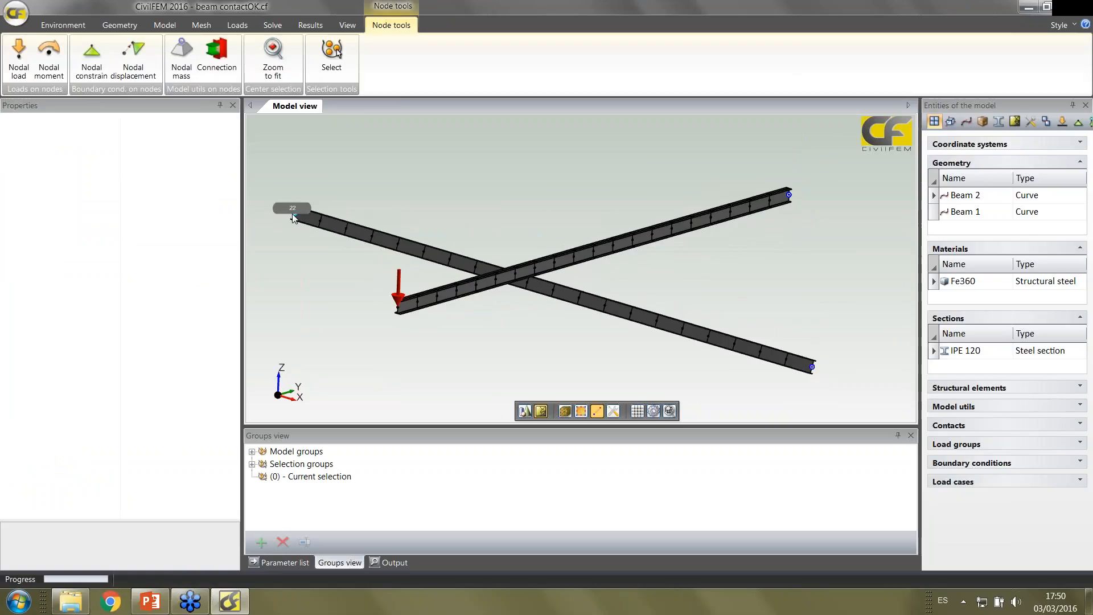
# Try a nodal constraint on the movements and rotations of the three selected nodes in group Fixed, and discard it
pyautogui.click(92, 57)
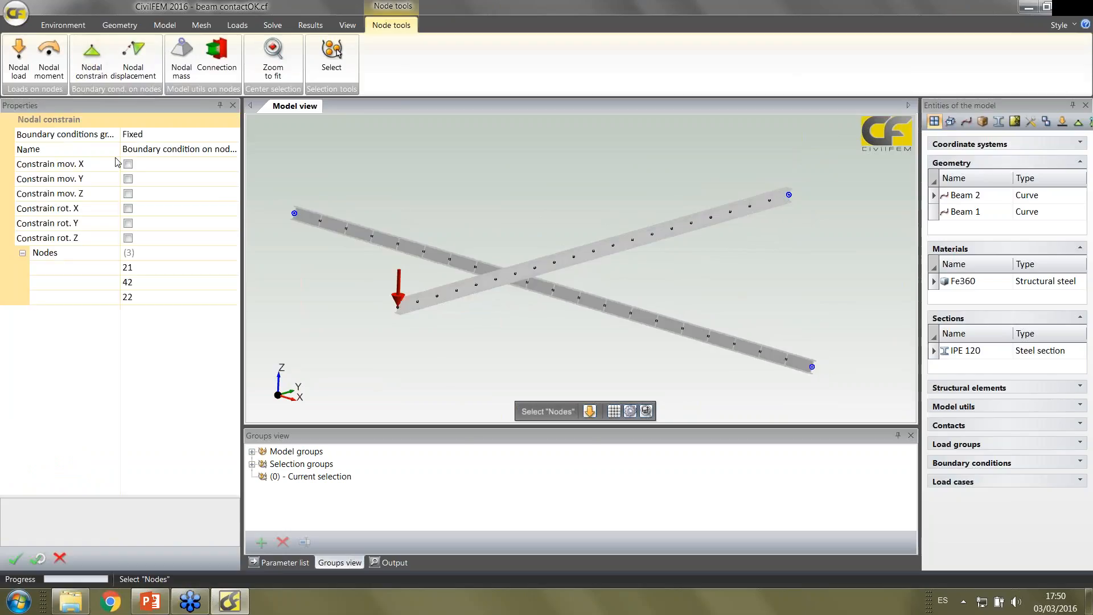
pyautogui.click(153, 168)
pyautogui.click(155, 194)
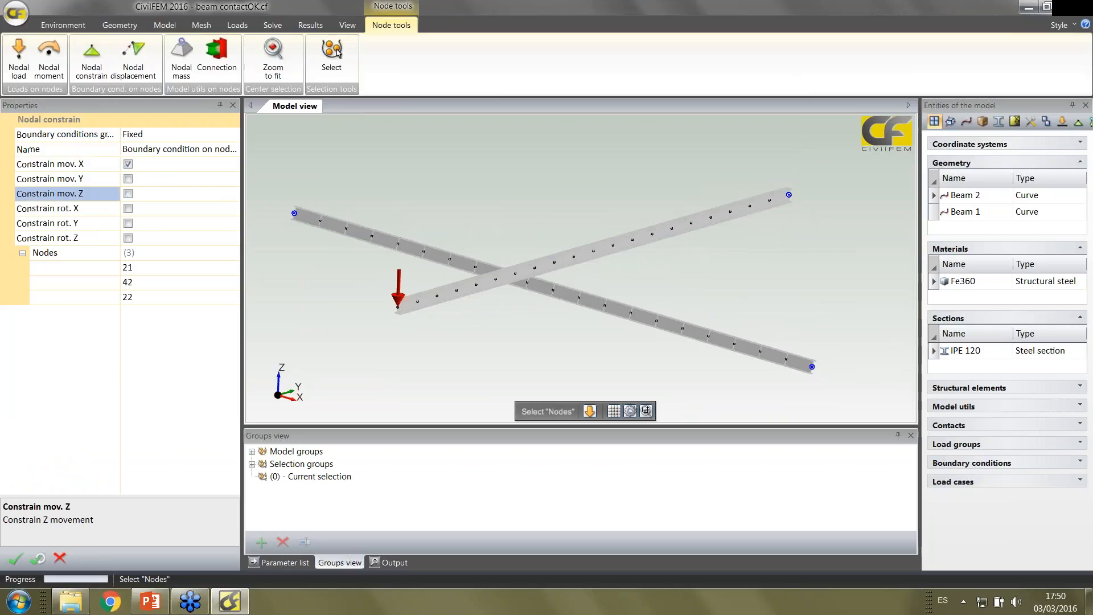
pyautogui.click(153, 208)
pyautogui.click(153, 224)
pyautogui.click(154, 238)
pyautogui.click(142, 180)
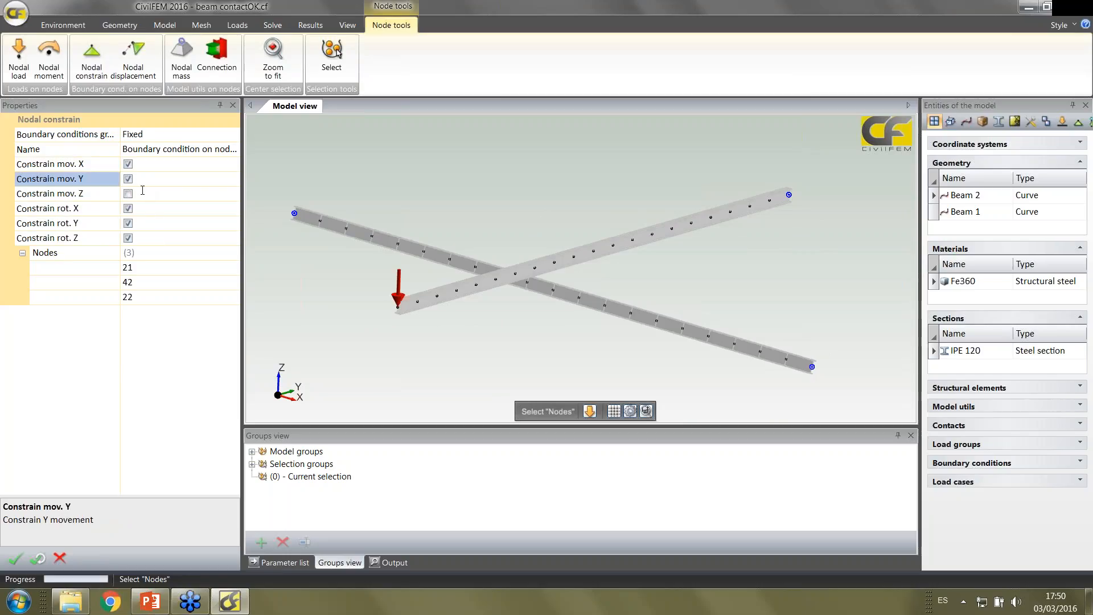
pyautogui.click(143, 194)
pyautogui.click(146, 180)
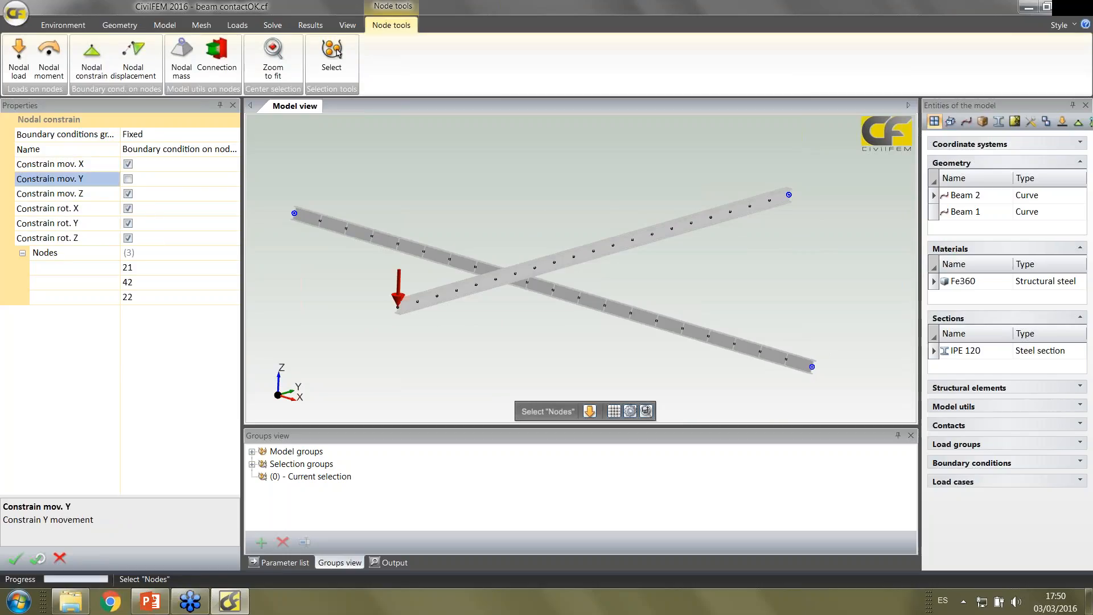
pyautogui.click(62, 559)
# Plot the boundary condition group Fixed on the mesh, followed by the load case contact
pyautogui.click(237, 25)
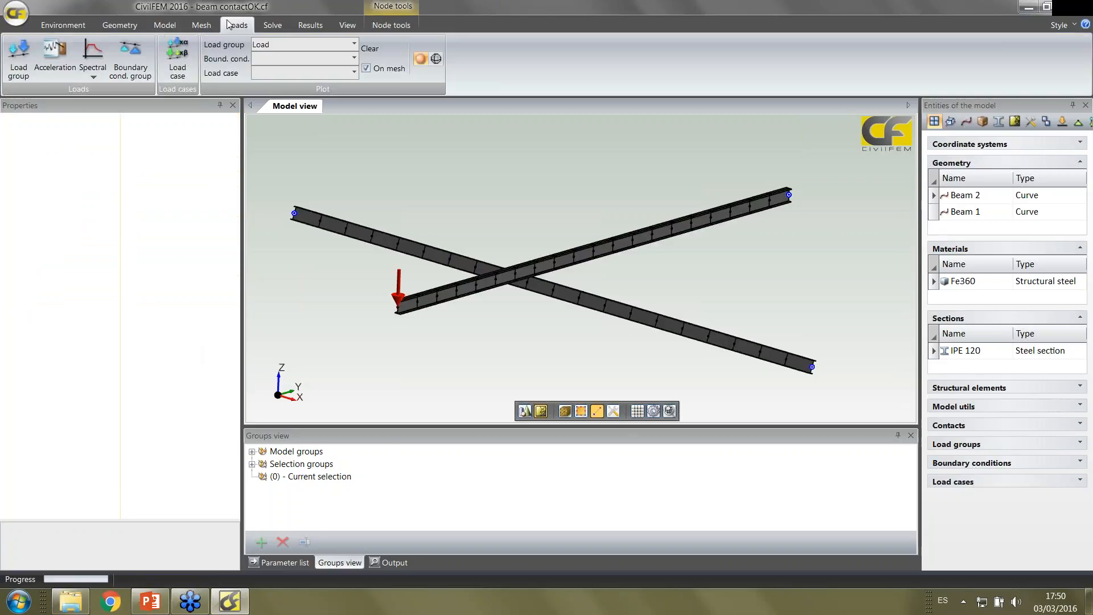
pyautogui.click(354, 58)
pyautogui.click(271, 79)
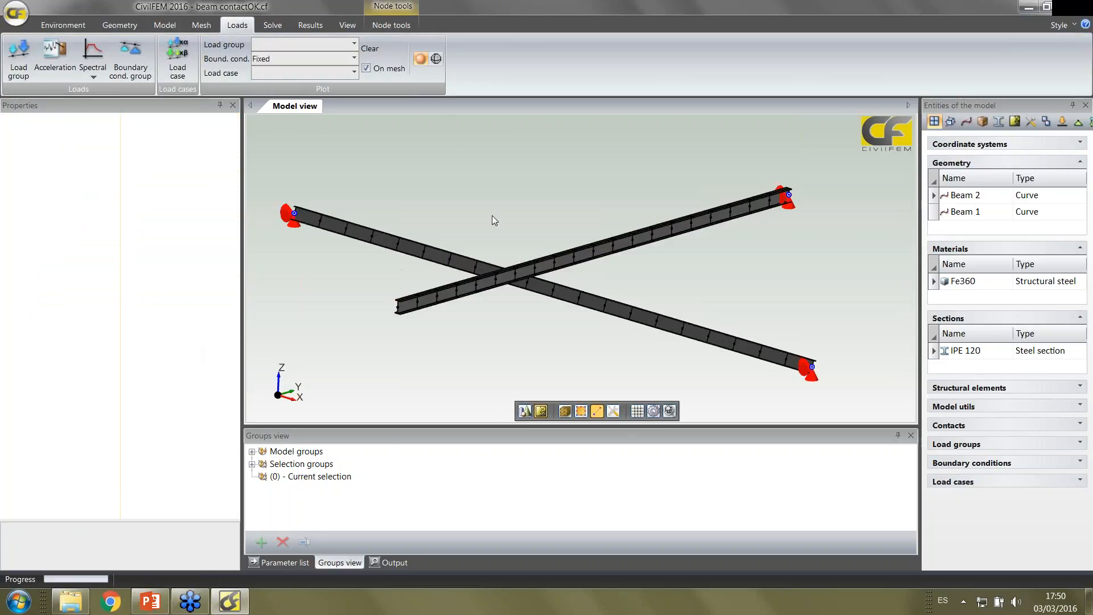
pyautogui.click(293, 75)
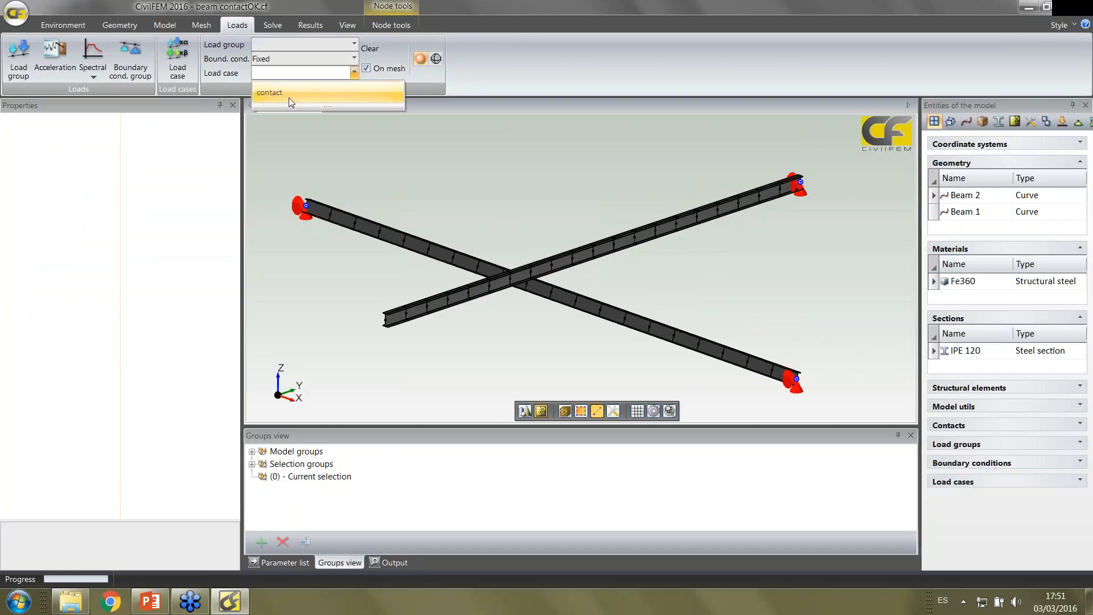
pyautogui.click(288, 98)
pyautogui.moveTo(525, 209)
pyautogui.mouseDown(button='middle')
pyautogui.moveTo(496, 210)
pyautogui.moveTo(494, 200)
pyautogui.moveTo(508, 205)
pyautogui.mouseUp(button='middle')
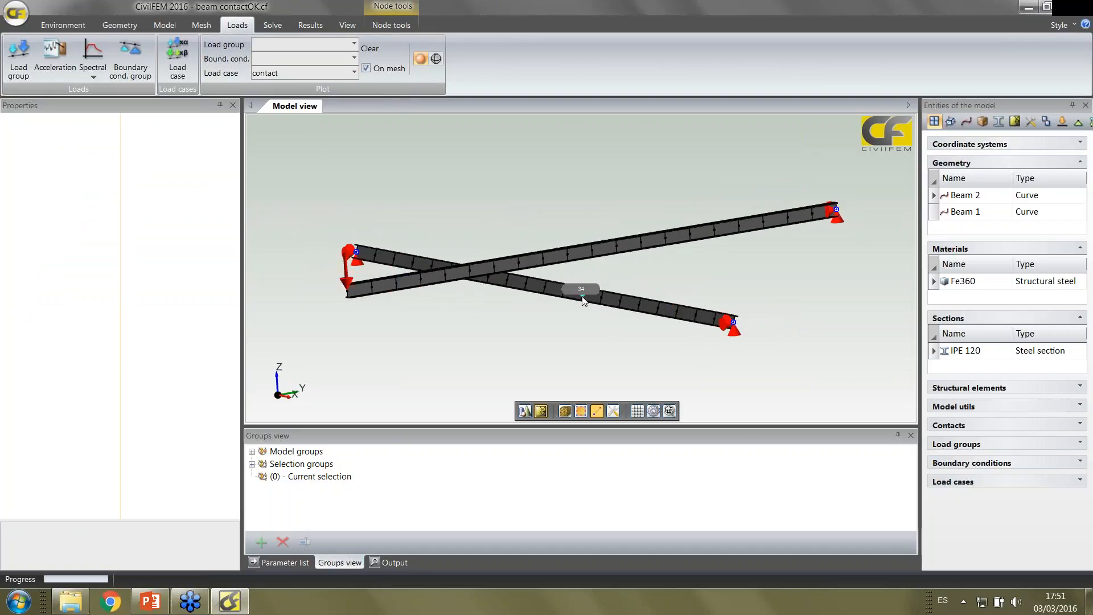
# Activate graphical selection of structural elements and select Beam 2 to view its inclined cross section
pyautogui.click(561, 414)
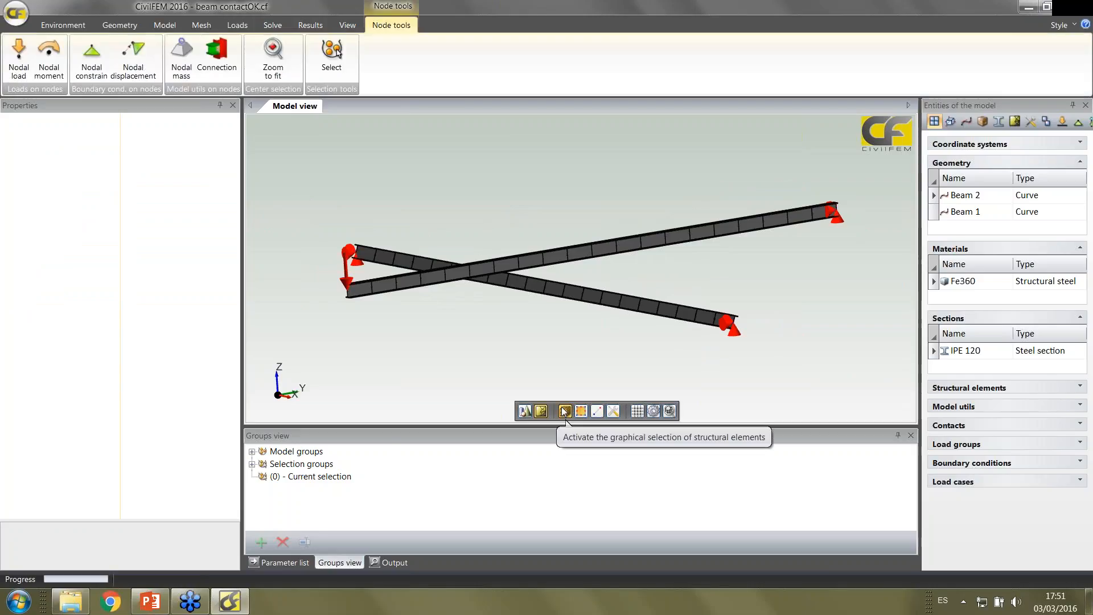
pyautogui.click(576, 295)
pyautogui.moveTo(539, 336); pyautogui.dragTo(586, 323, button='middle')
pyautogui.scroll(4, 593, 333)
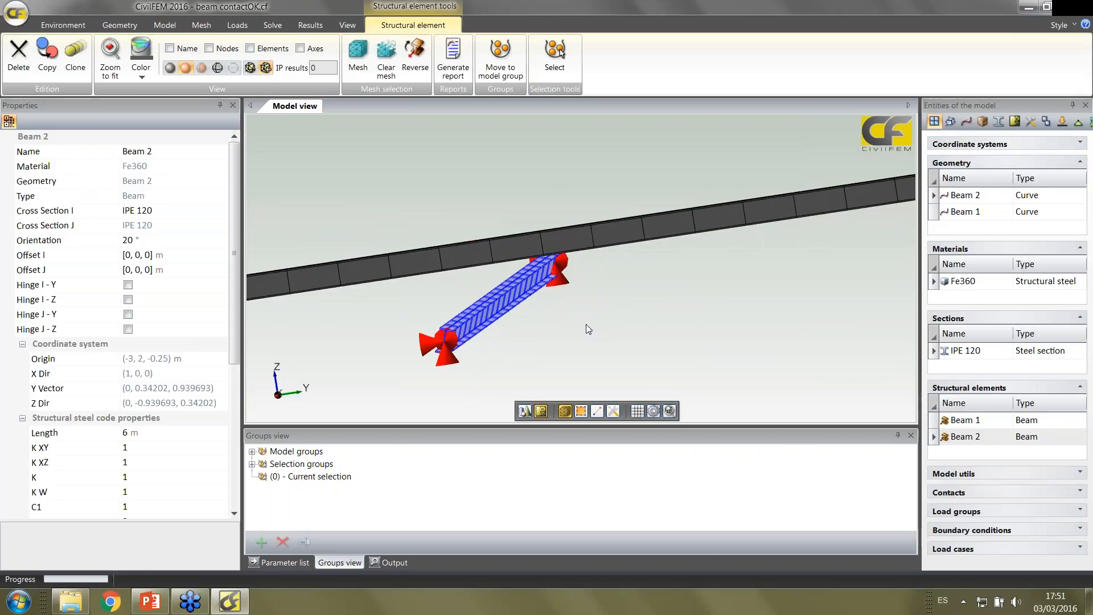
pyautogui.moveTo(414, 319); pyautogui.dragTo(392, 321, button='middle')
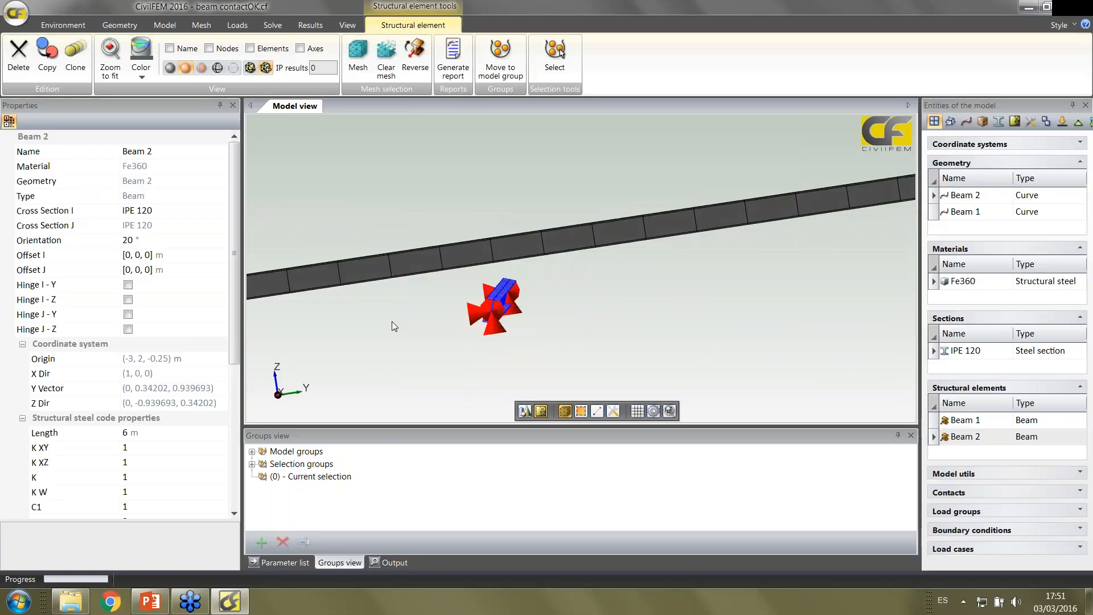
# Try a 45° orientation on Beam 2 and restore its orientation to 20°
pyautogui.click(143, 240)
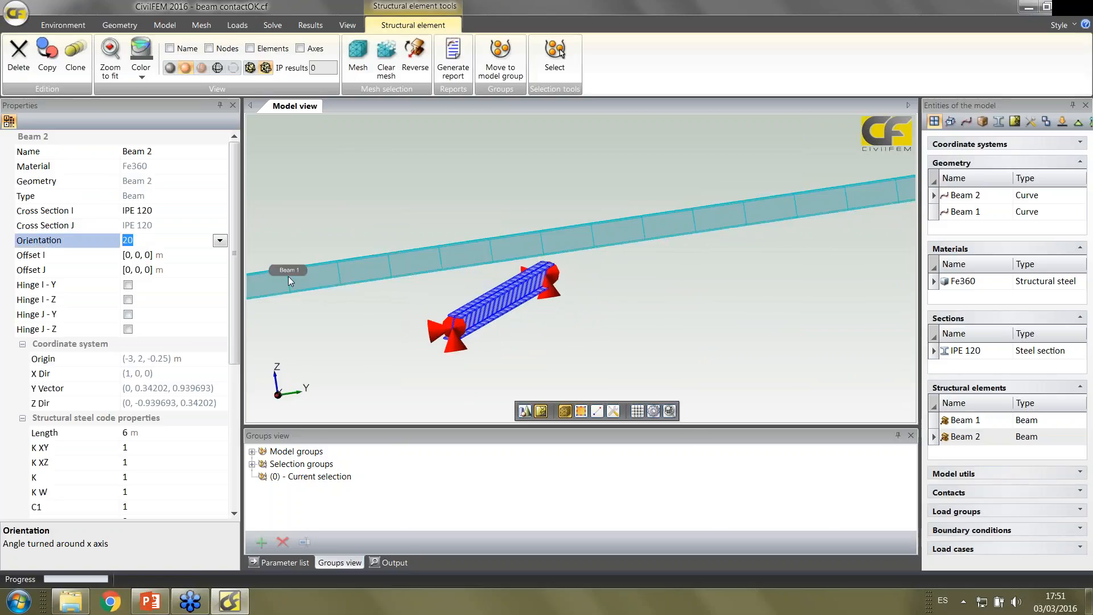
pyautogui.write('45')
pyautogui.press('Return')
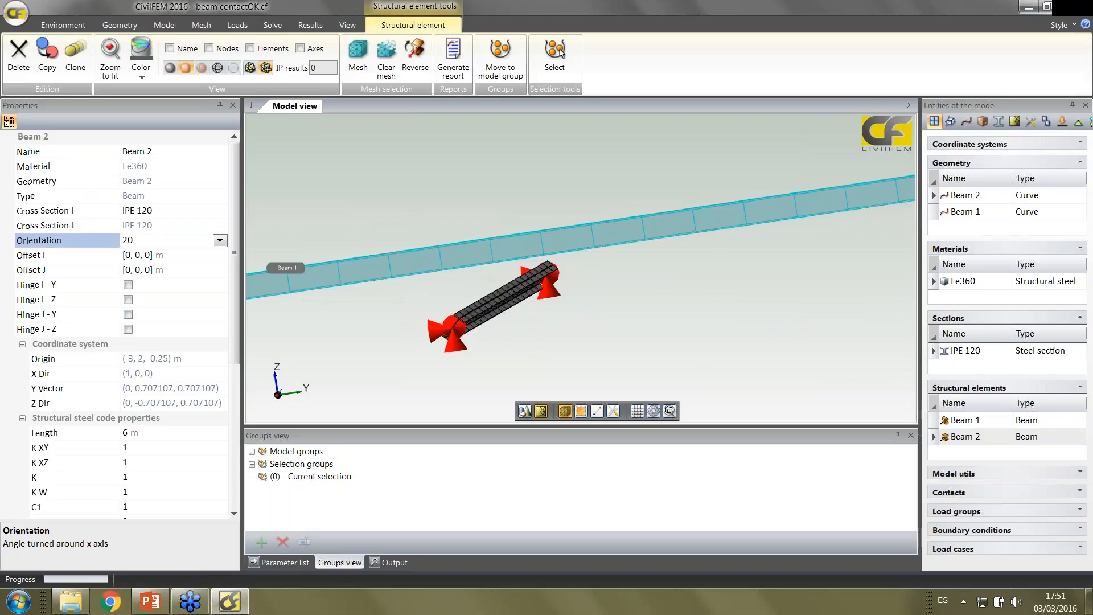
pyautogui.press('Return')
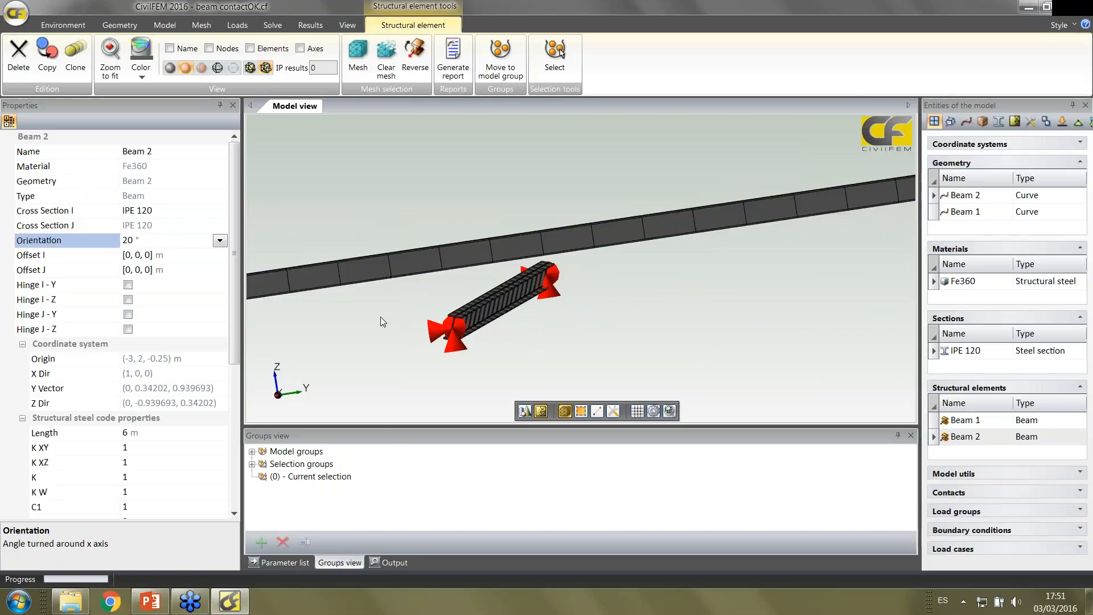
# Examine the crossing of Beam 1 and Beam 2 from several viewing angles
pyautogui.moveTo(380, 316); pyautogui.dragTo(424, 316, button='middle')
pyautogui.scroll(-1, 439, 320)
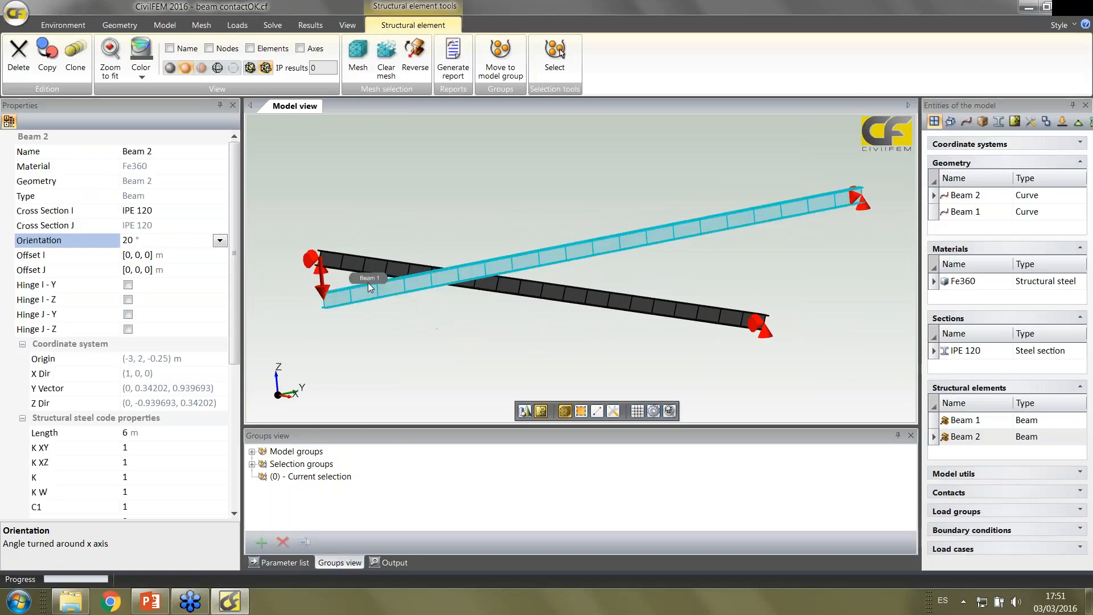
pyautogui.moveTo(411, 261); pyautogui.dragTo(376, 290, button='middle')
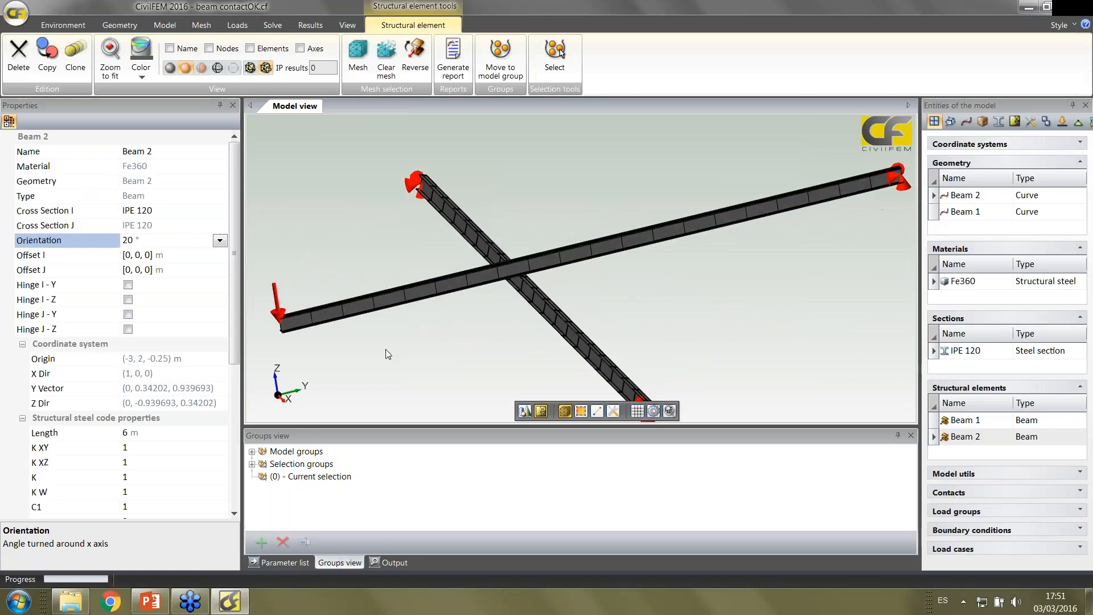
pyautogui.moveTo(385, 349); pyautogui.dragTo(429, 343, button='middle')
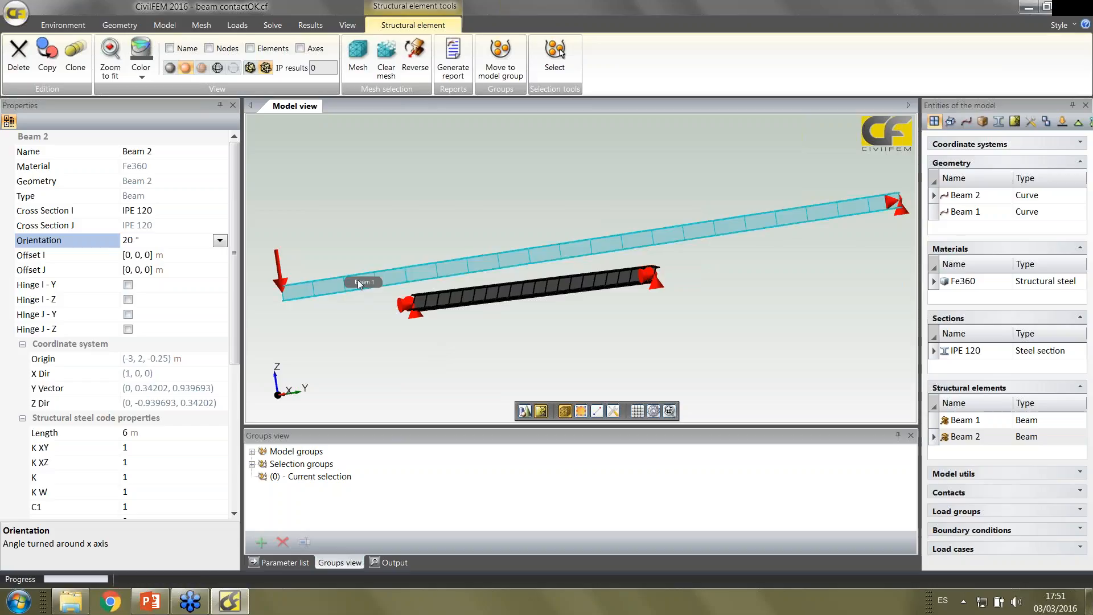
pyautogui.moveTo(490, 324); pyautogui.dragTo(524, 331, button='middle')
pyautogui.scroll(-2, 524, 331)
pyautogui.scroll(3, 524, 330)
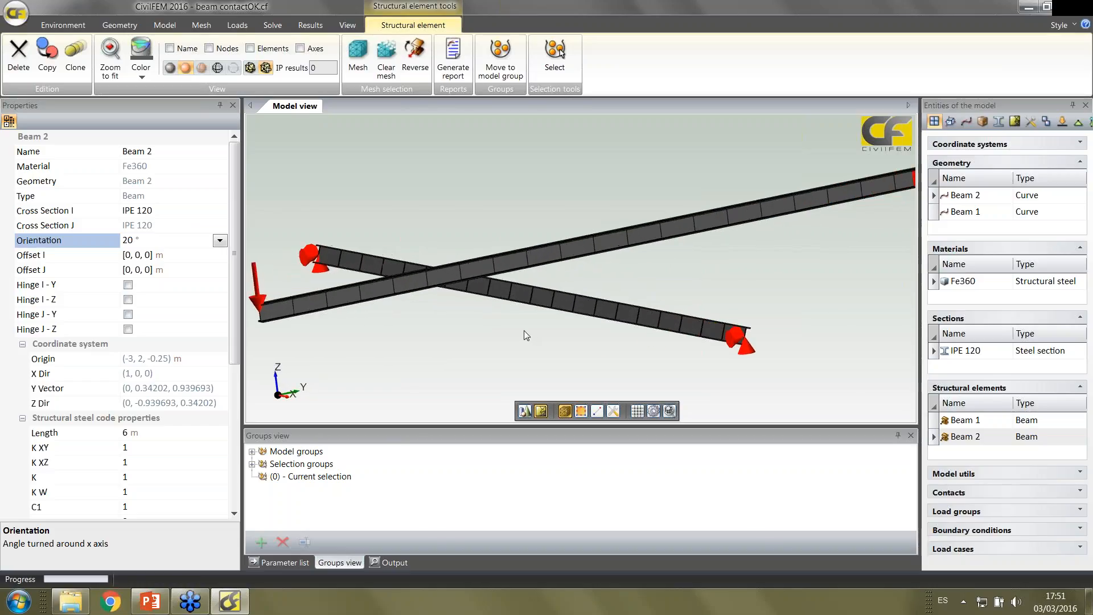
# Open the contact pair between the two beams and review its interaction properties
pyautogui.click(1038, 492)
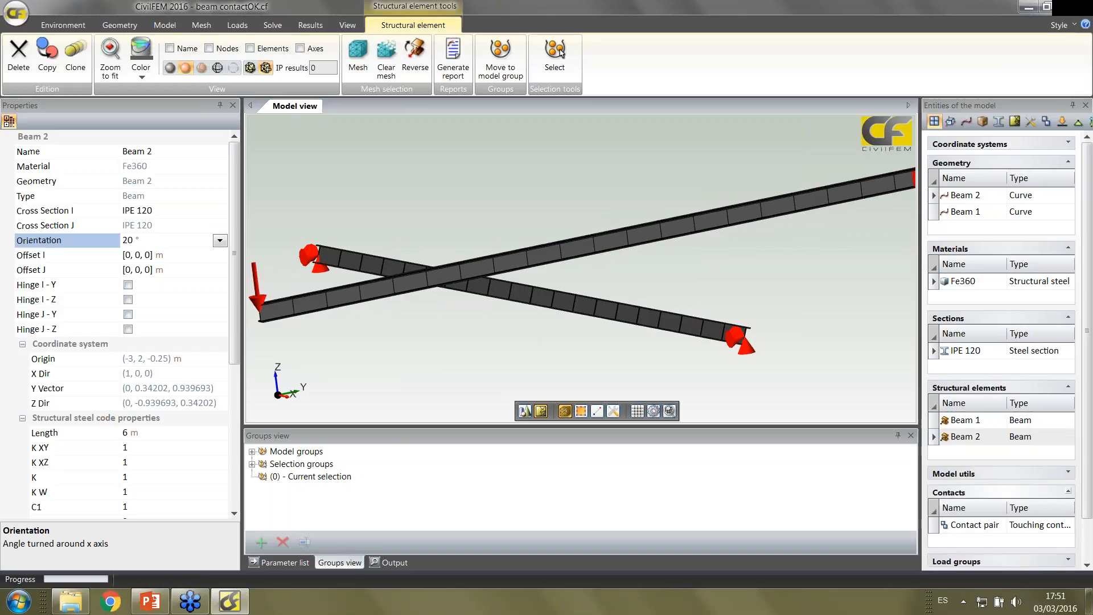
pyautogui.click(995, 526)
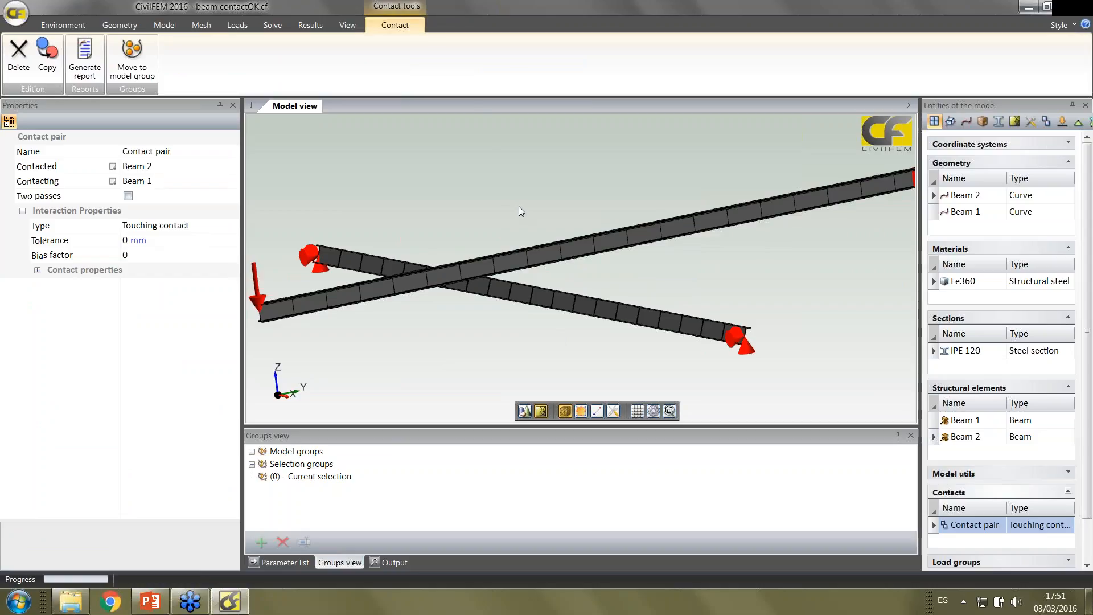
pyautogui.moveTo(519, 207)
pyautogui.mouseDown(button='middle')
pyautogui.moveTo(531, 196)
pyautogui.moveTo(523, 203)
pyautogui.mouseUp(button='middle')
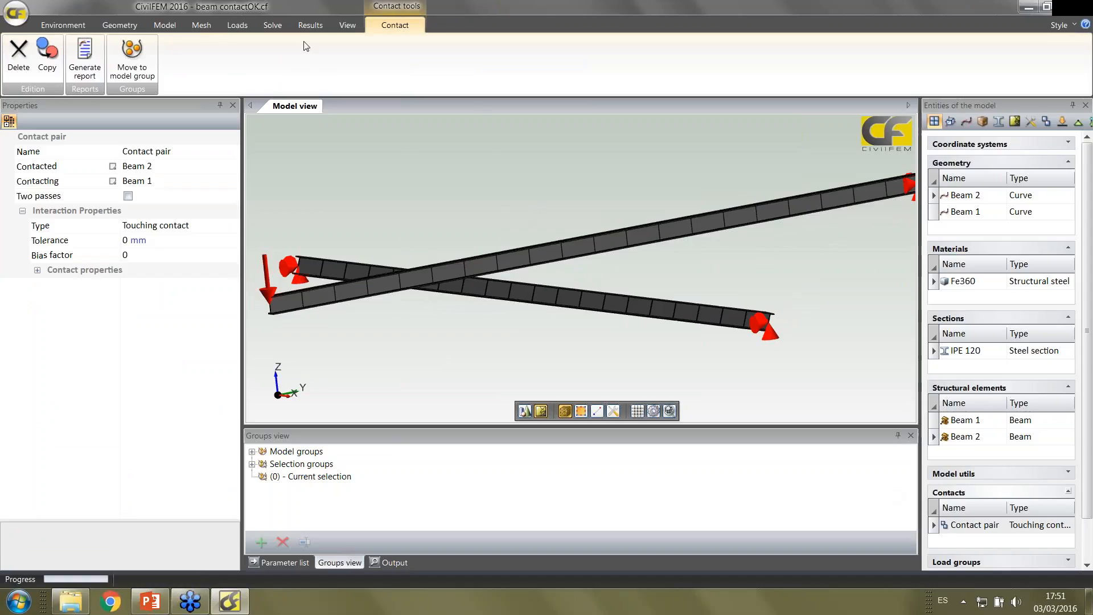
# Load the results file contact_20.rcf for the beam contact model
pyautogui.click(306, 26)
pyautogui.click(97, 47)
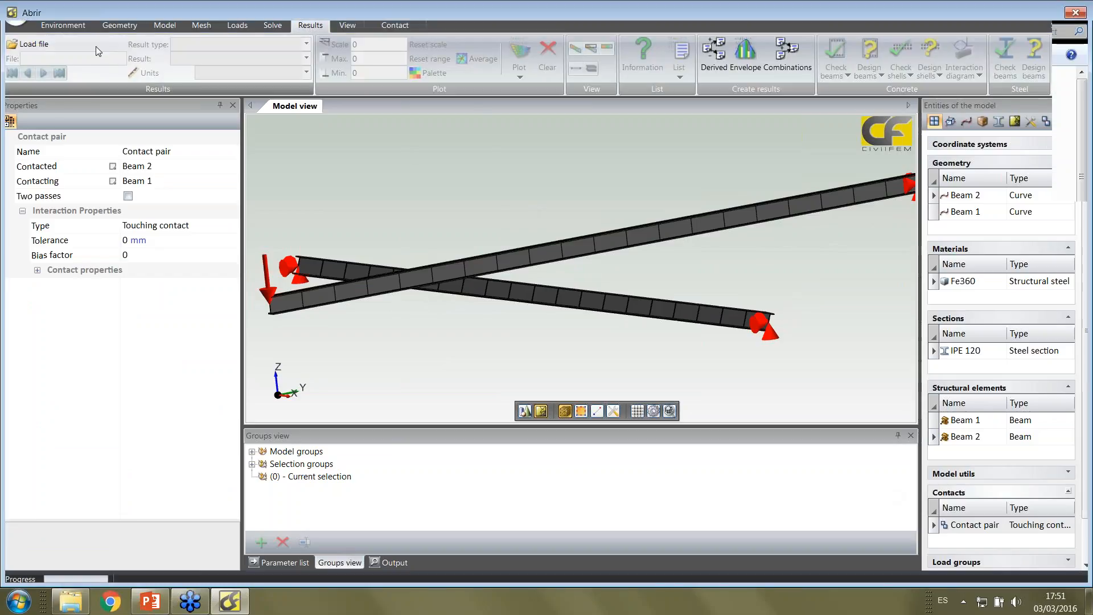
pyautogui.doubleClick(199, 422)
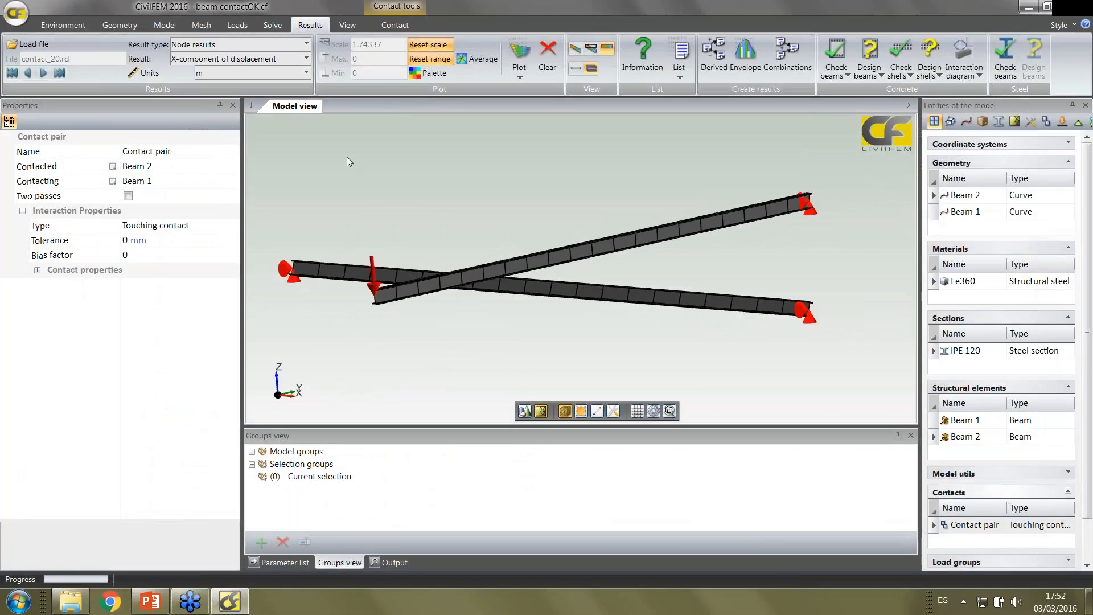
pyautogui.moveTo(342, 180); pyautogui.dragTo(374, 194, button='middle')
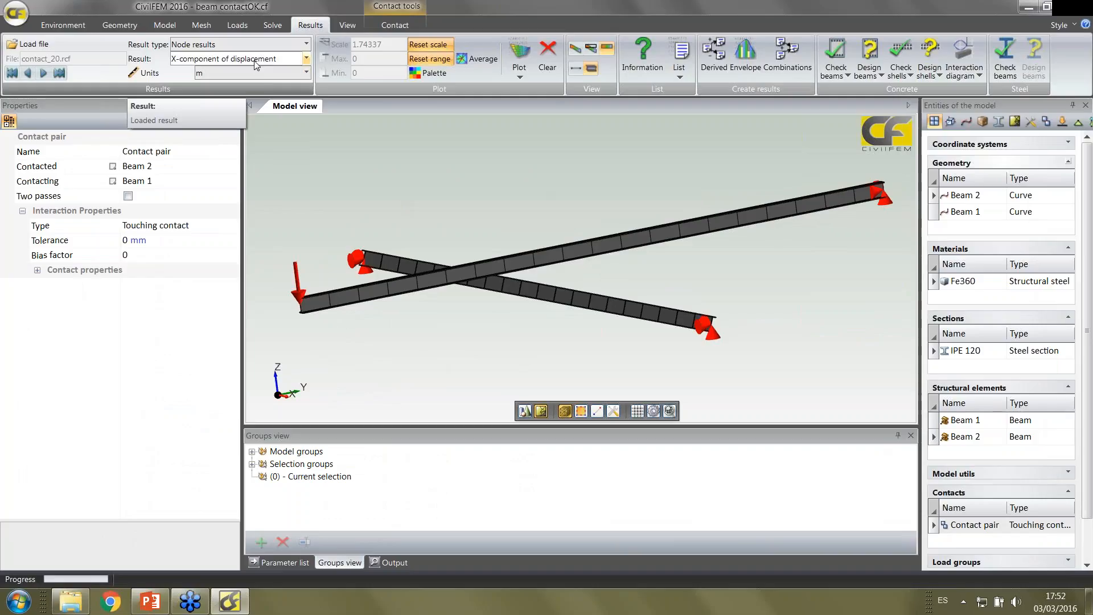
# Choose Contact status as the node result to evaluate
pyautogui.click(306, 59)
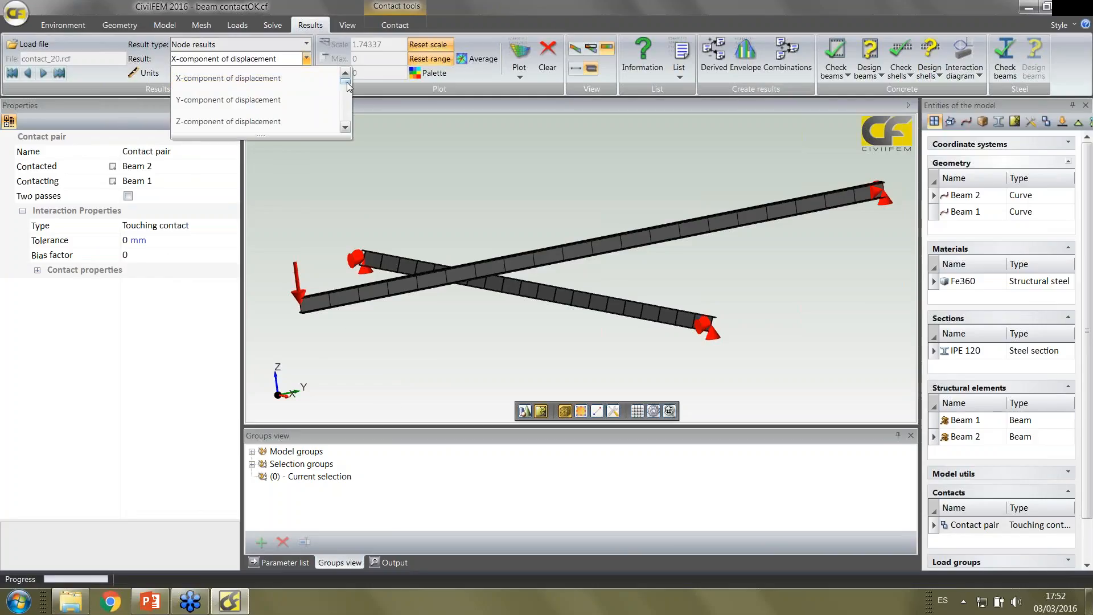
pyautogui.scroll(-5, 273, 114)
pyautogui.click(272, 124)
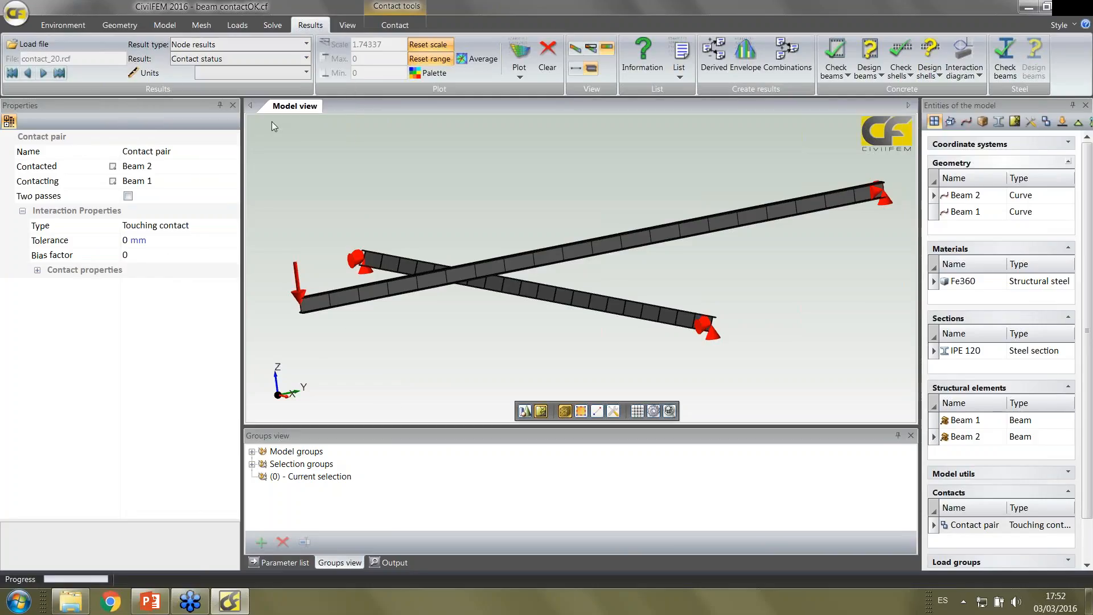
pyautogui.moveTo(398, 176); pyautogui.dragTo(370, 174, button='middle')
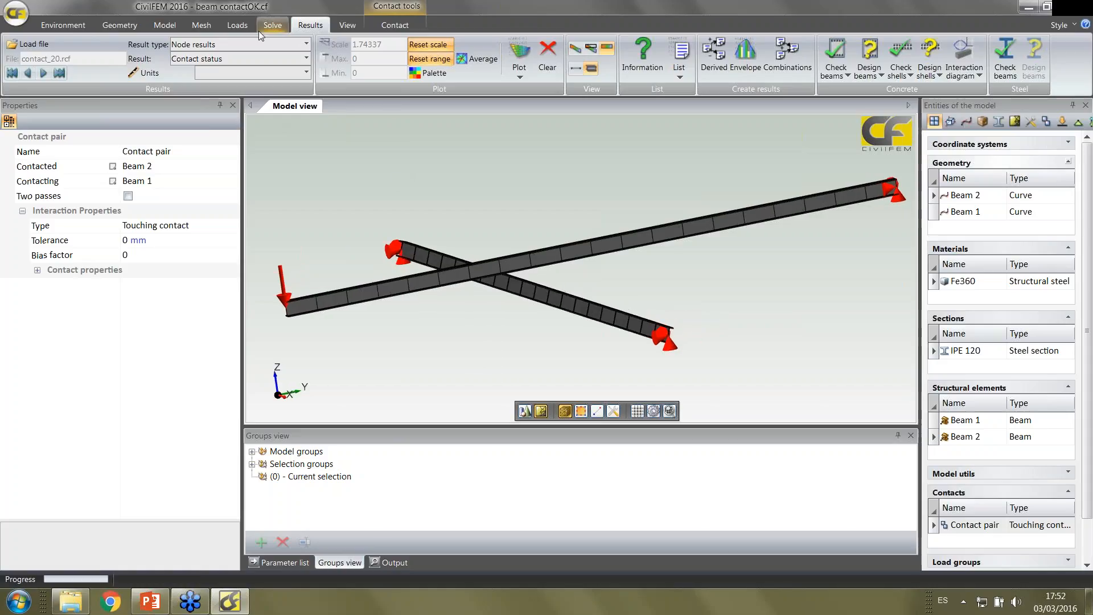
# Clear the plotted load case from the model and look closely at the beam crossing
pyautogui.click(237, 25)
pyautogui.moveTo(490, 193); pyautogui.dragTo(487, 182, button='middle')
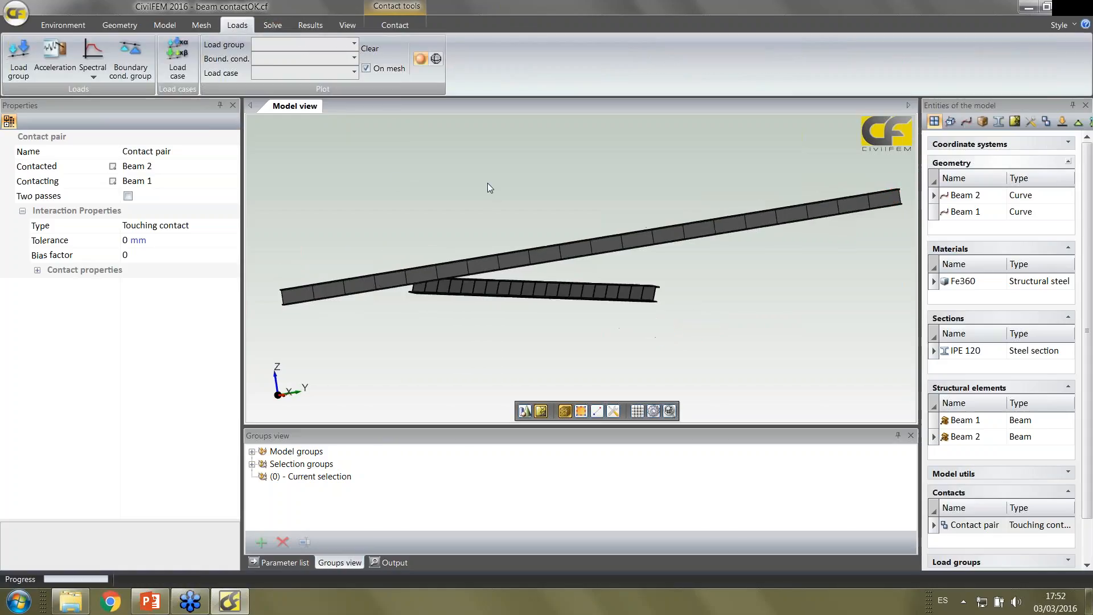
pyautogui.scroll(8, 609, 282)
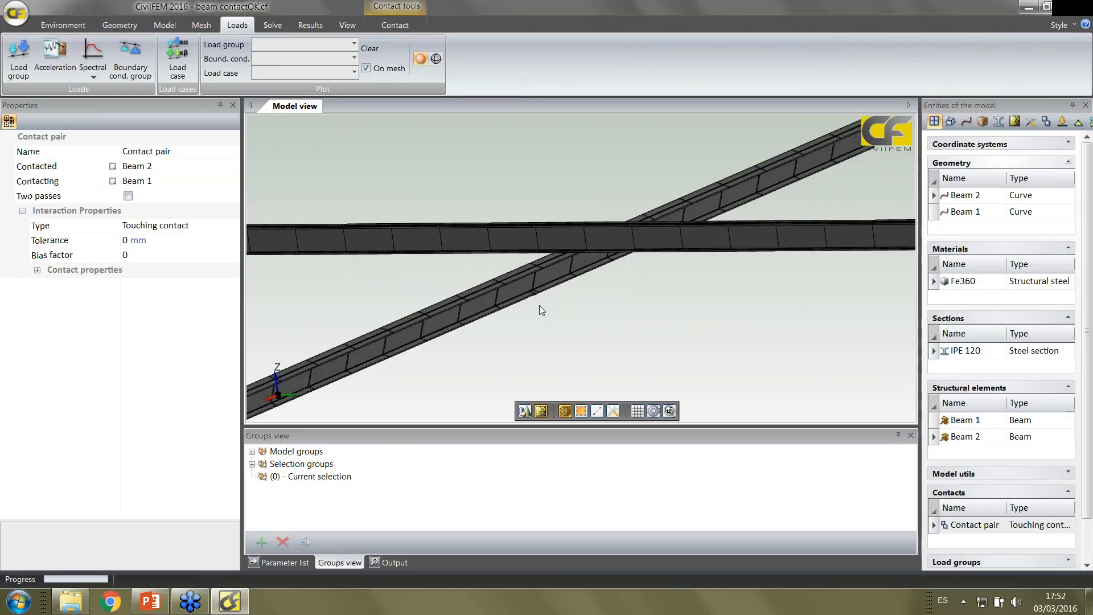
# Close the Properties, Groups view, Output and Parameter list windows to enlarge the model view
pyautogui.click(233, 105)
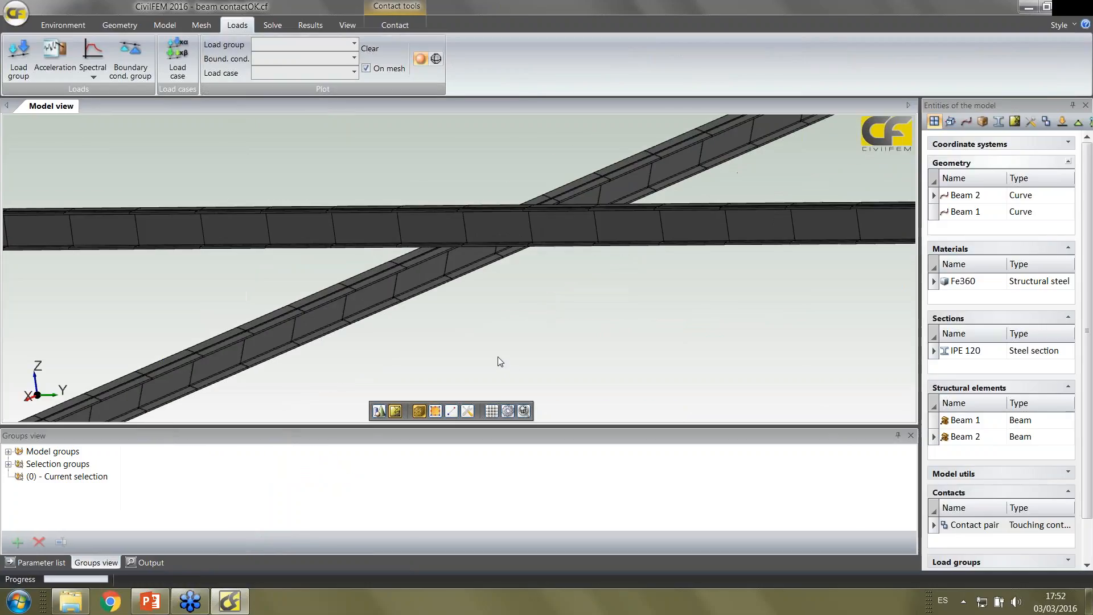
pyautogui.moveTo(497, 357); pyautogui.dragTo(517, 364, button='middle')
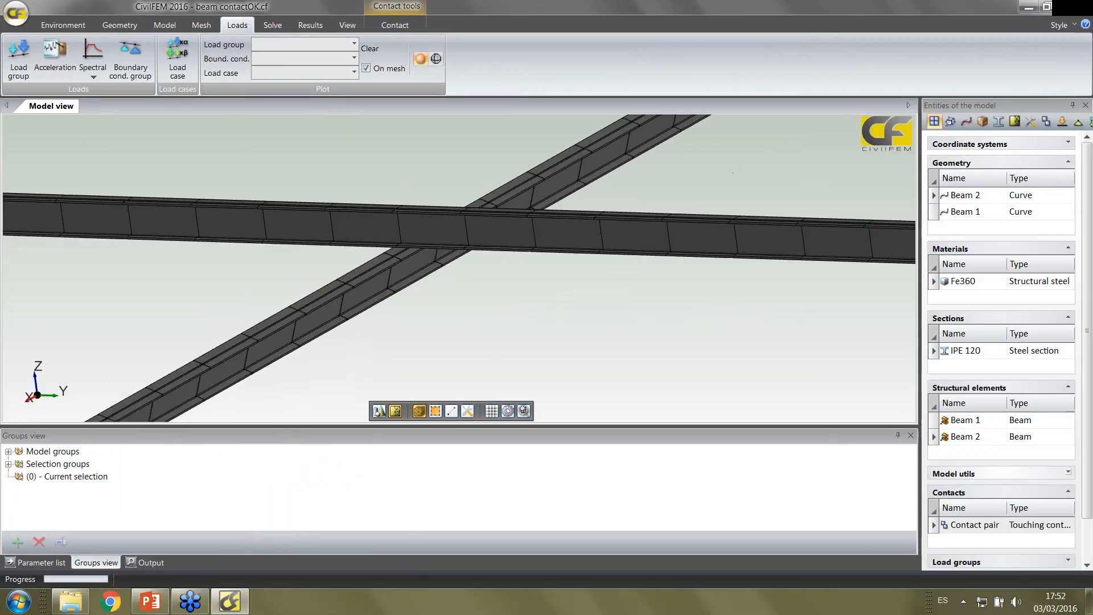
pyautogui.click(911, 435)
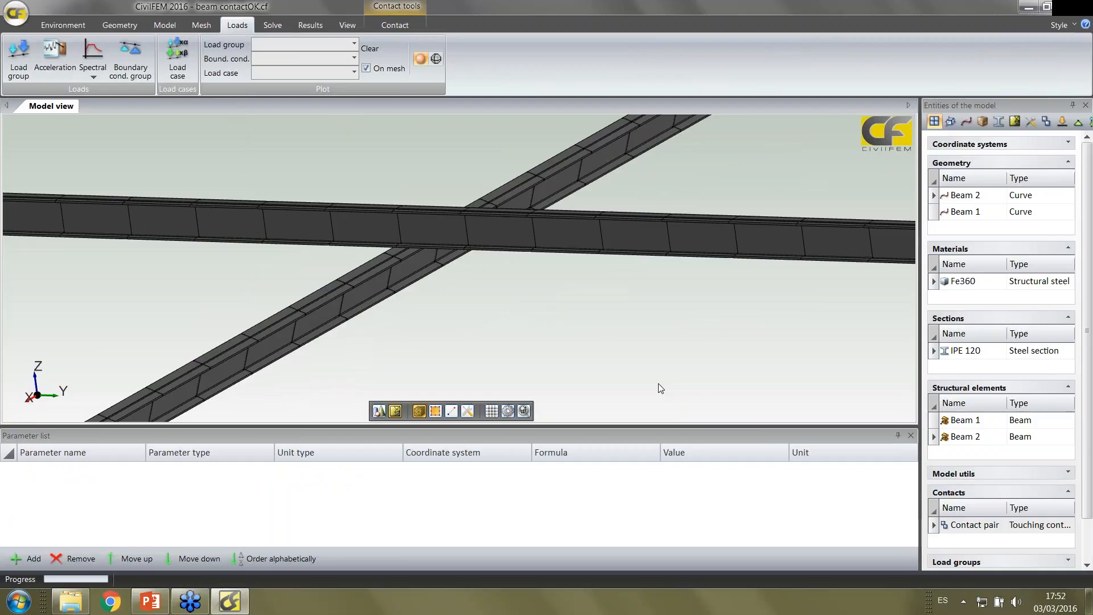
pyautogui.click(911, 436)
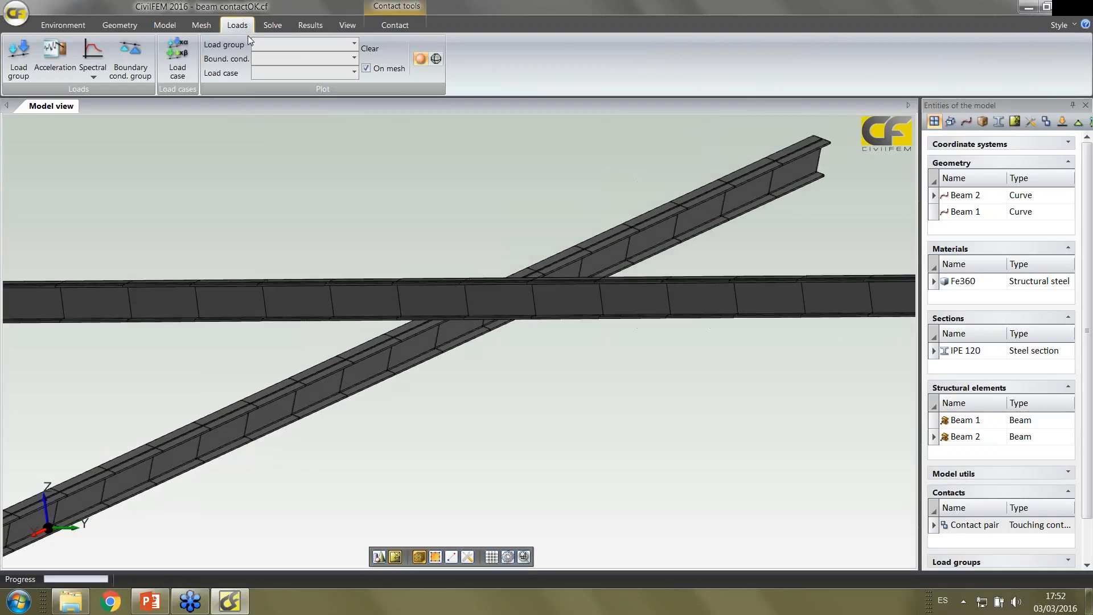
# Plot the contact status on the beams with the deformation scale set to 1
pyautogui.click(306, 25)
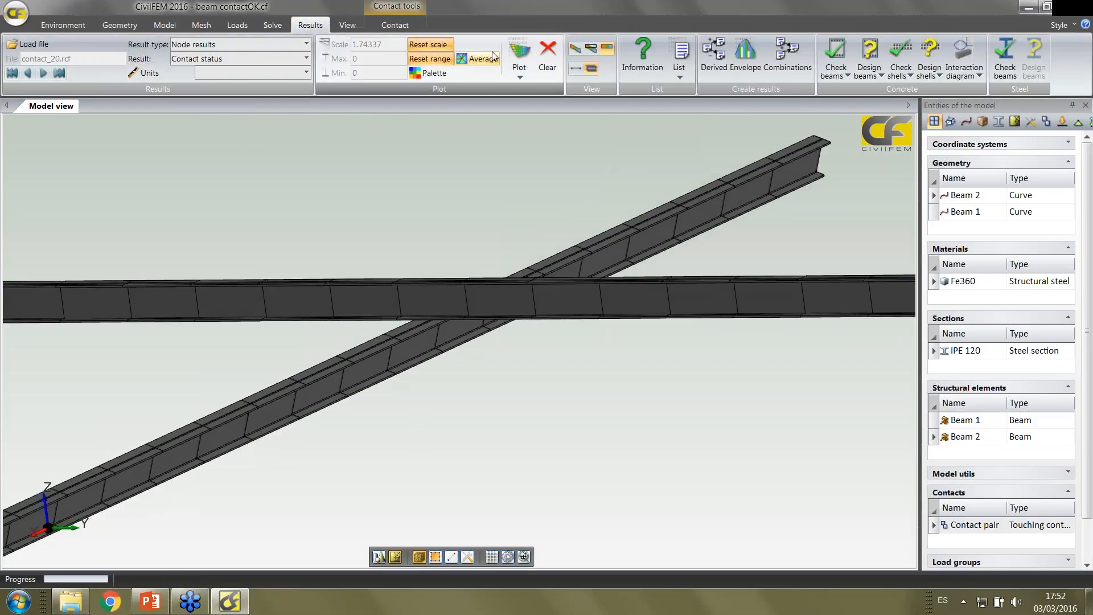
pyautogui.click(519, 57)
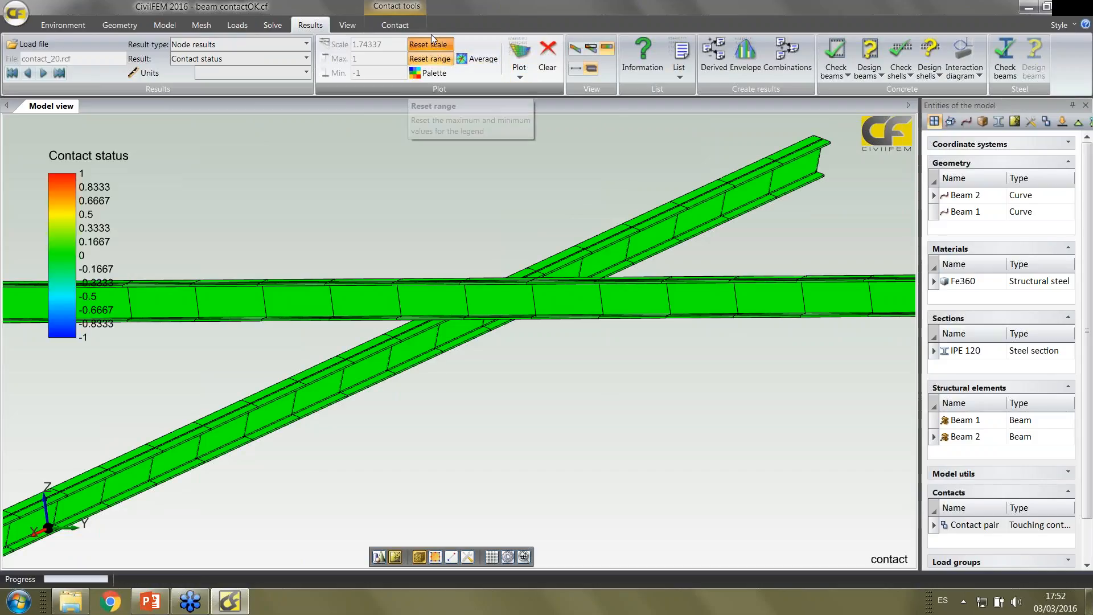
pyautogui.click(433, 42)
pyautogui.doubleClick(370, 44)
pyautogui.write('1')
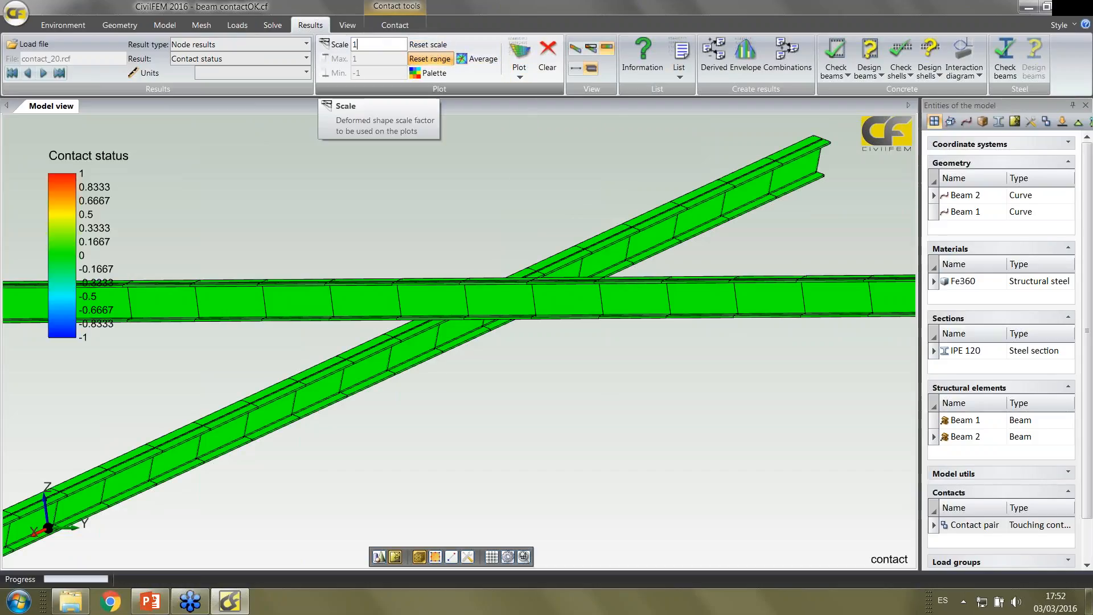
pyautogui.click(520, 54)
# Advance the contact status plot one increment at a time up to contact_26.rcf to examine where the beams touch
pyautogui.click(46, 74)
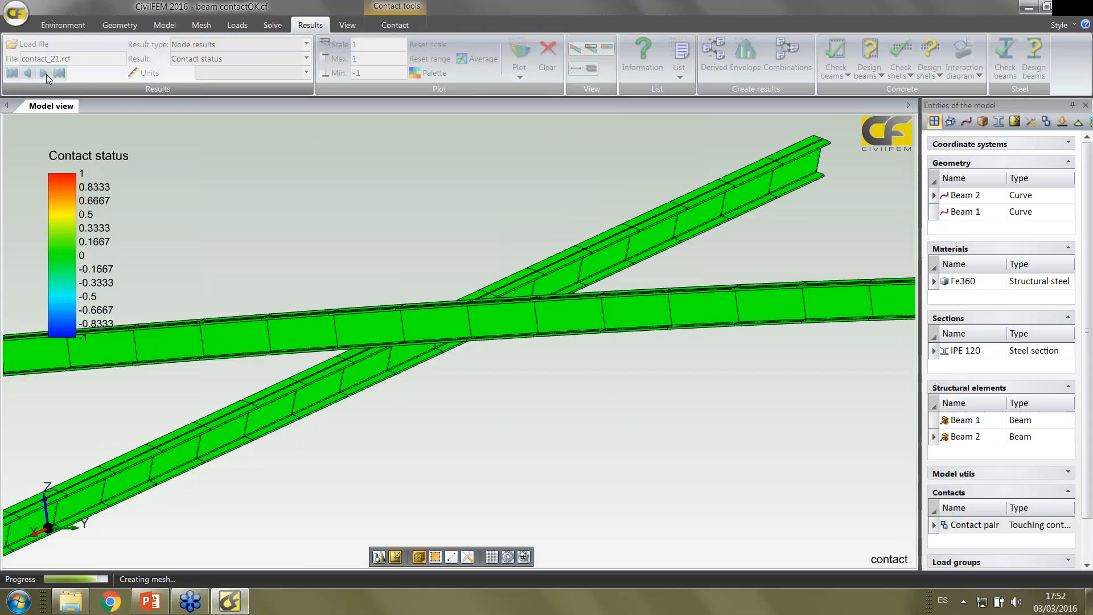
pyautogui.click(46, 74)
pyautogui.click(46, 73)
pyautogui.click(46, 73)
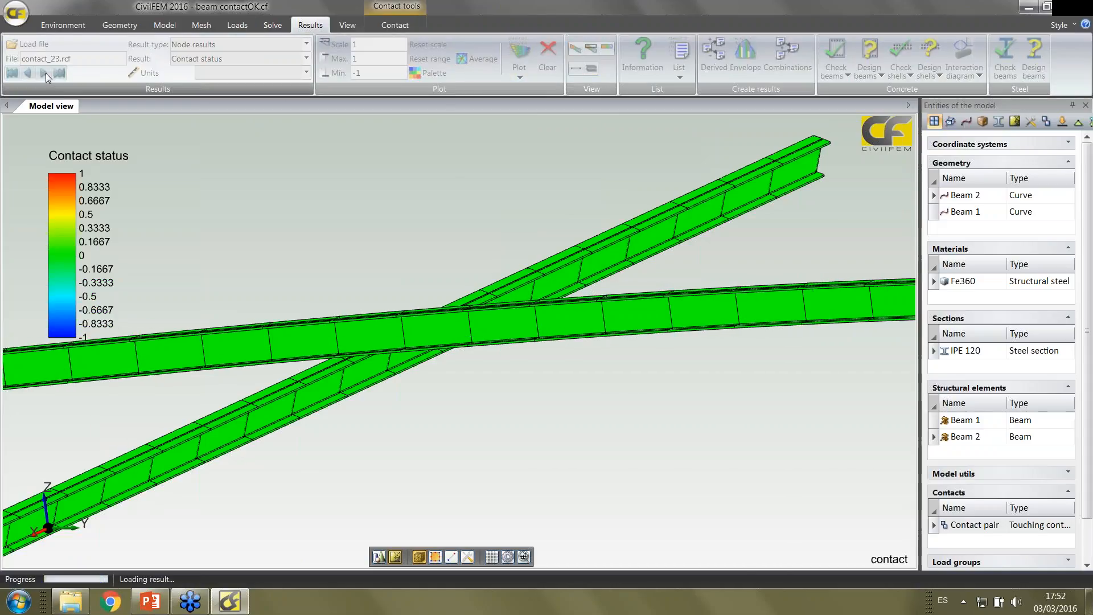
pyautogui.click(46, 73)
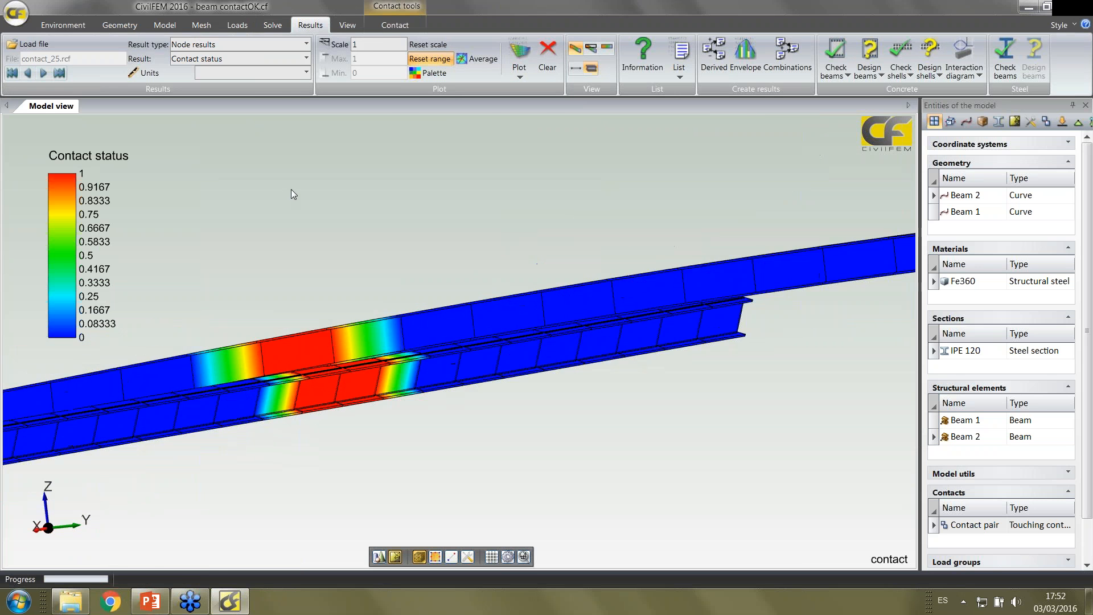
pyautogui.click(50, 73)
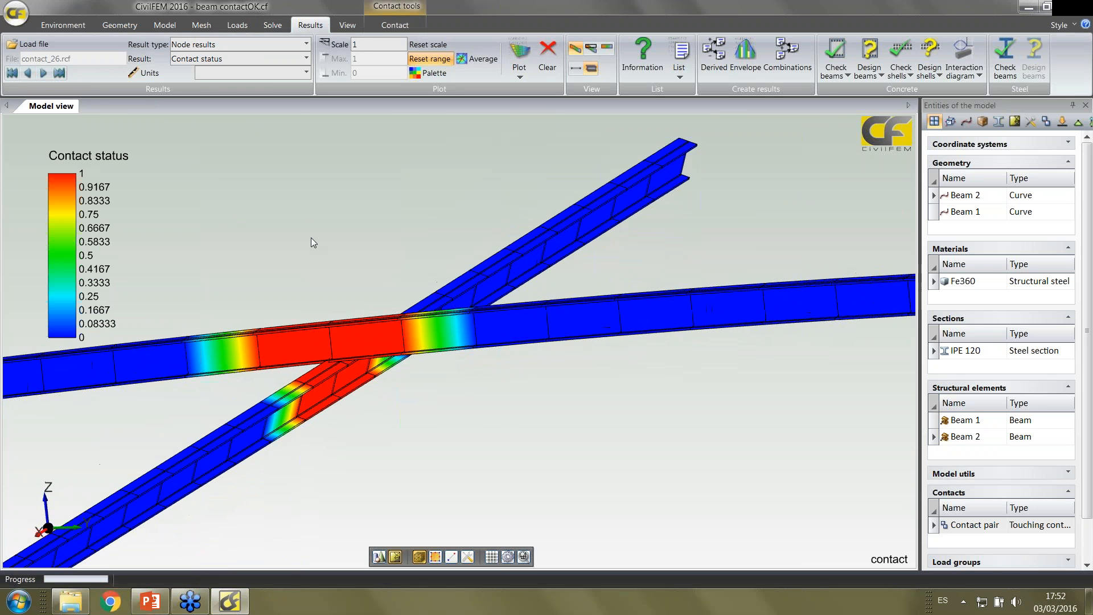
# Switch to element results and plot the von Mises equivalent stress on the beams
pyautogui.click(247, 45)
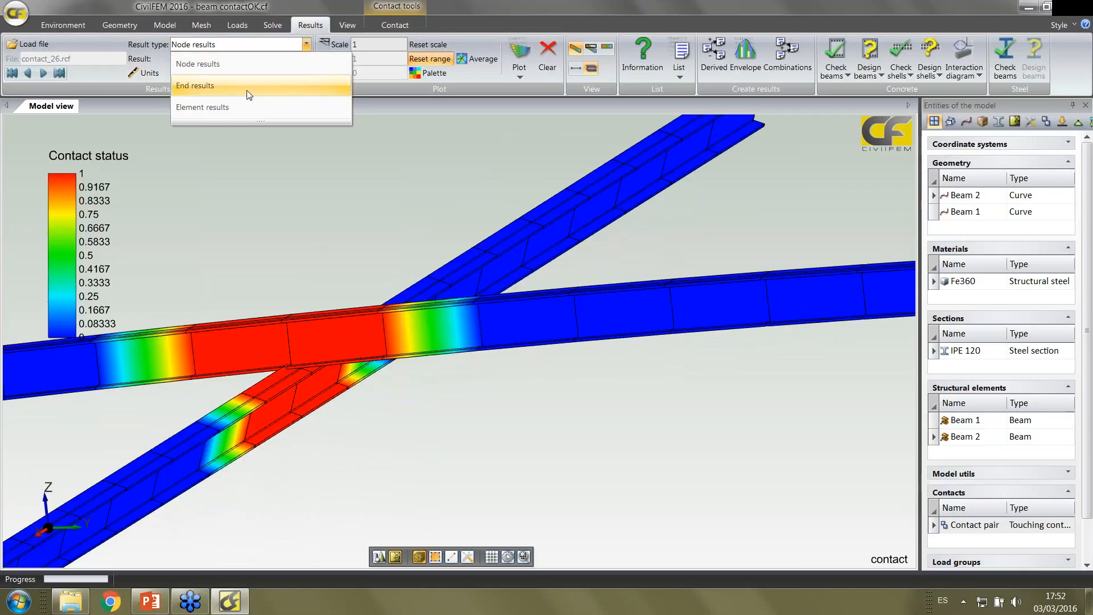
pyautogui.click(245, 106)
pyautogui.click(306, 59)
pyautogui.scroll(-3, 246, 118)
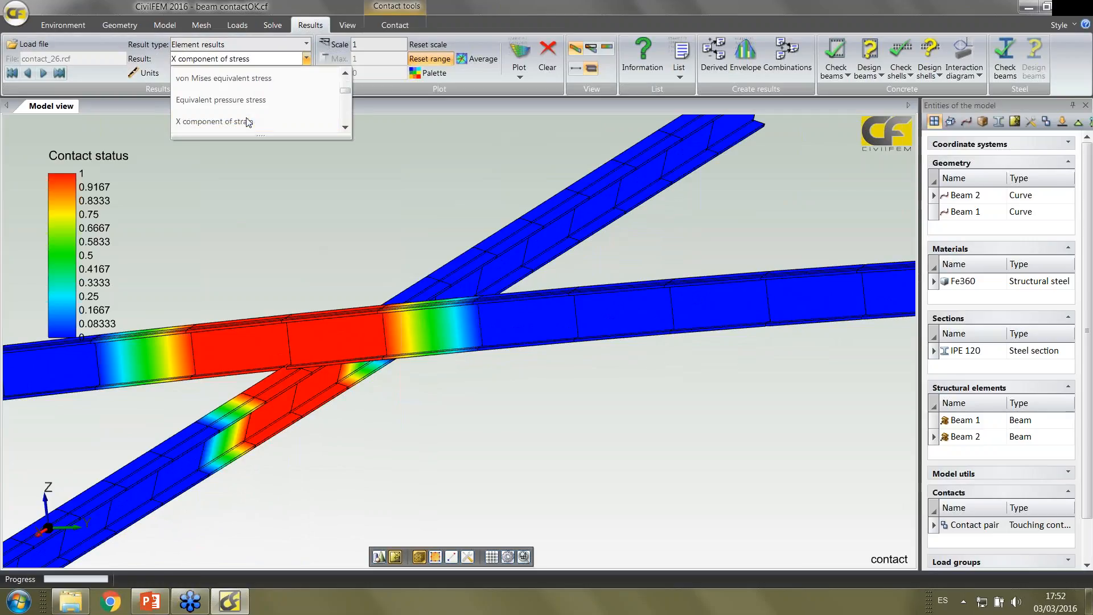
pyautogui.click(238, 79)
pyautogui.click(525, 50)
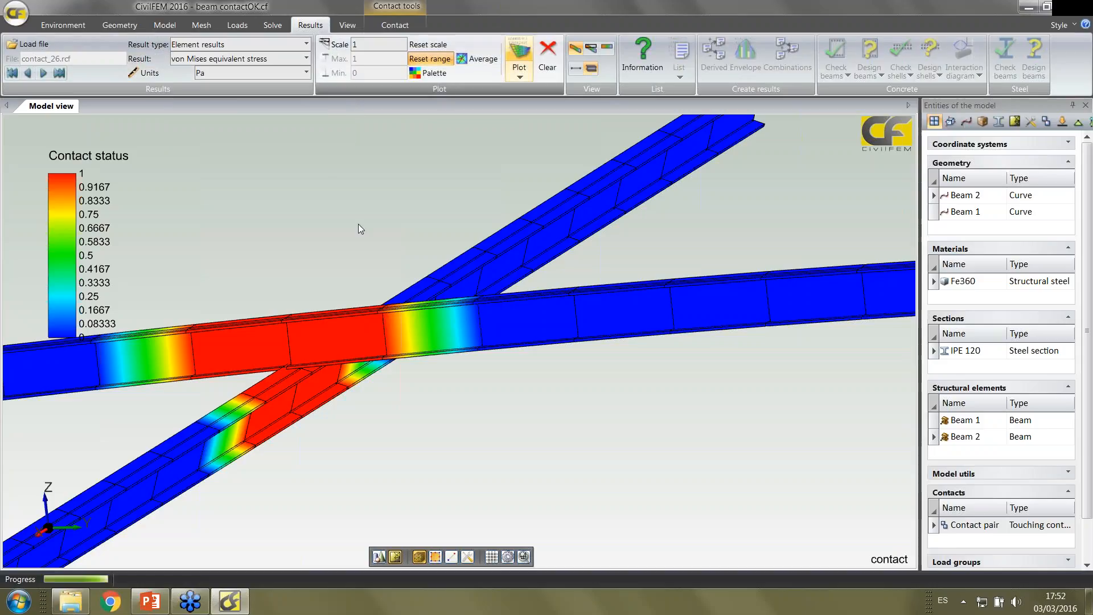
# Advance the von Mises stress plot increment by increment to contact_29.rcf
pyautogui.click(43, 74)
pyautogui.click(44, 74)
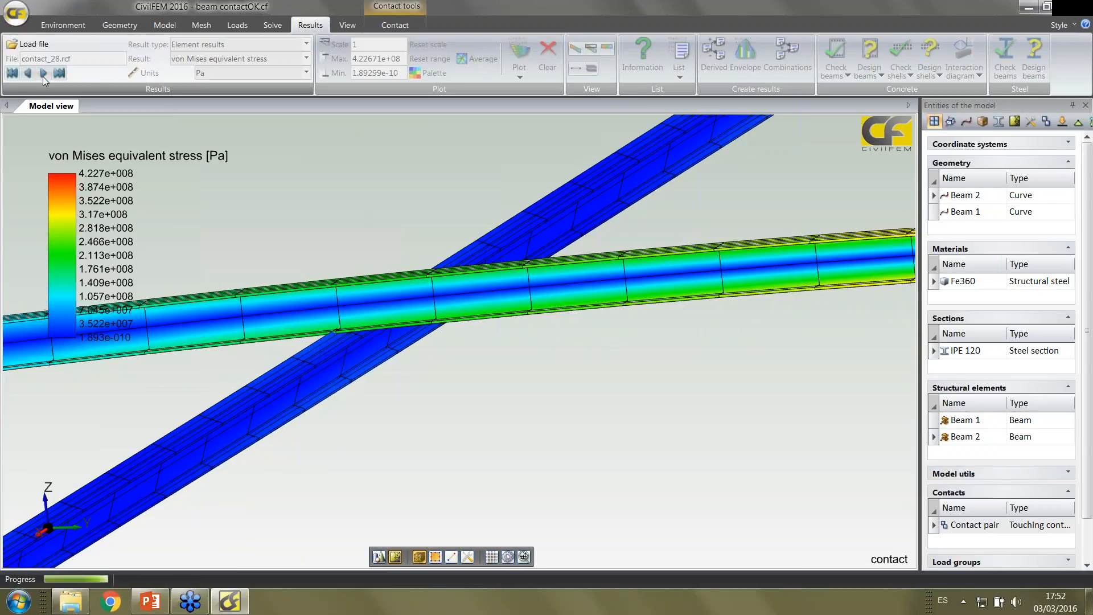
pyautogui.click(43, 74)
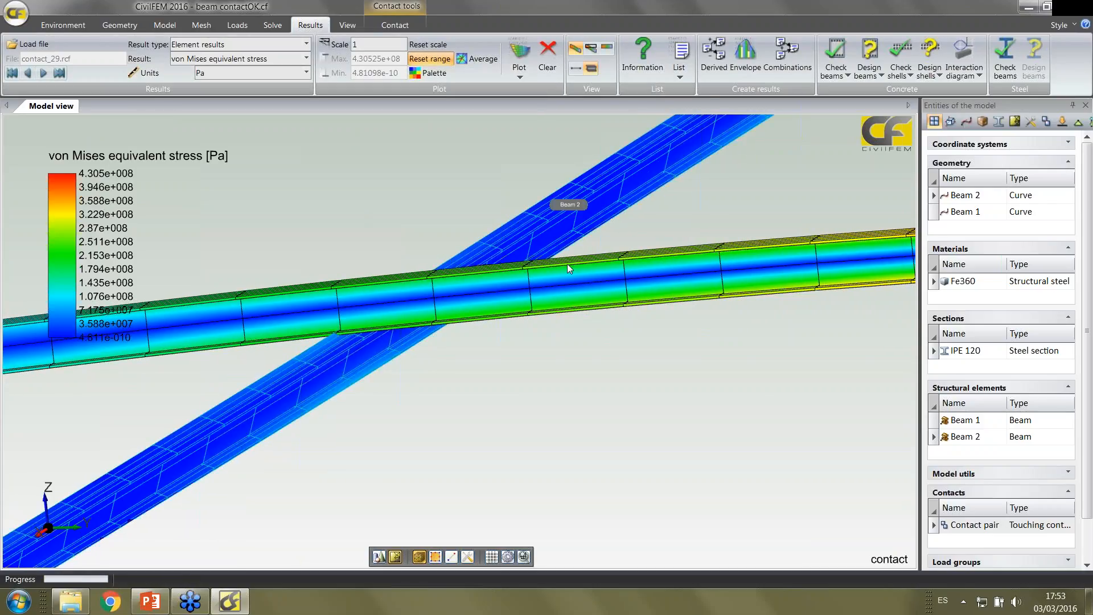
pyautogui.click(378, 557)
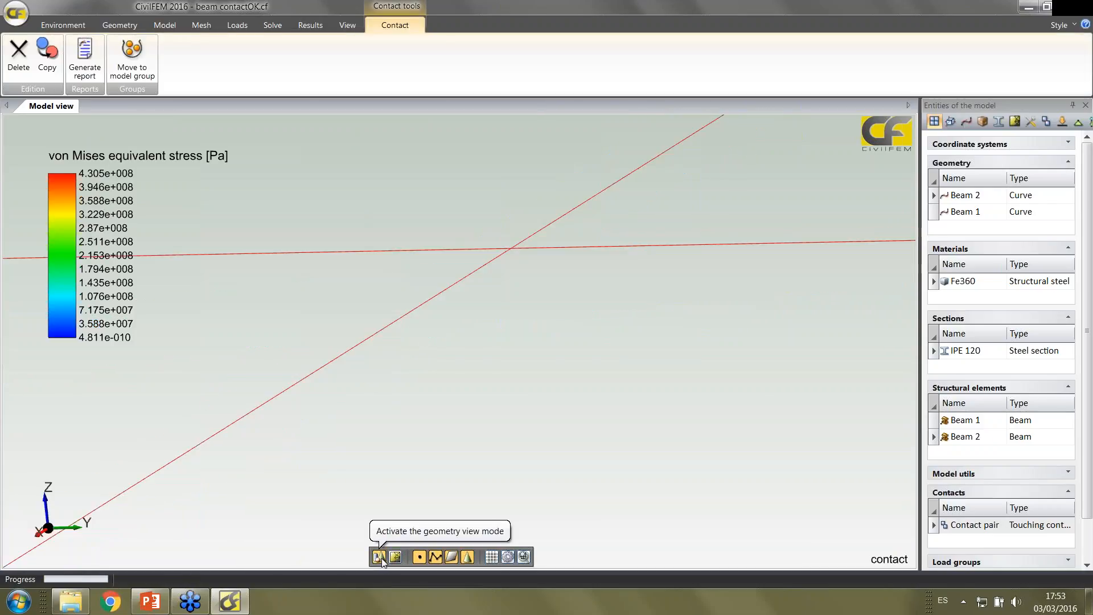
pyautogui.click(394, 558)
pyautogui.moveTo(340, 232); pyautogui.dragTo(371, 241, button='middle')
# Continue through the von Mises stress increments to contact_33.rcf, examining the beam crossing
pyautogui.click(310, 25)
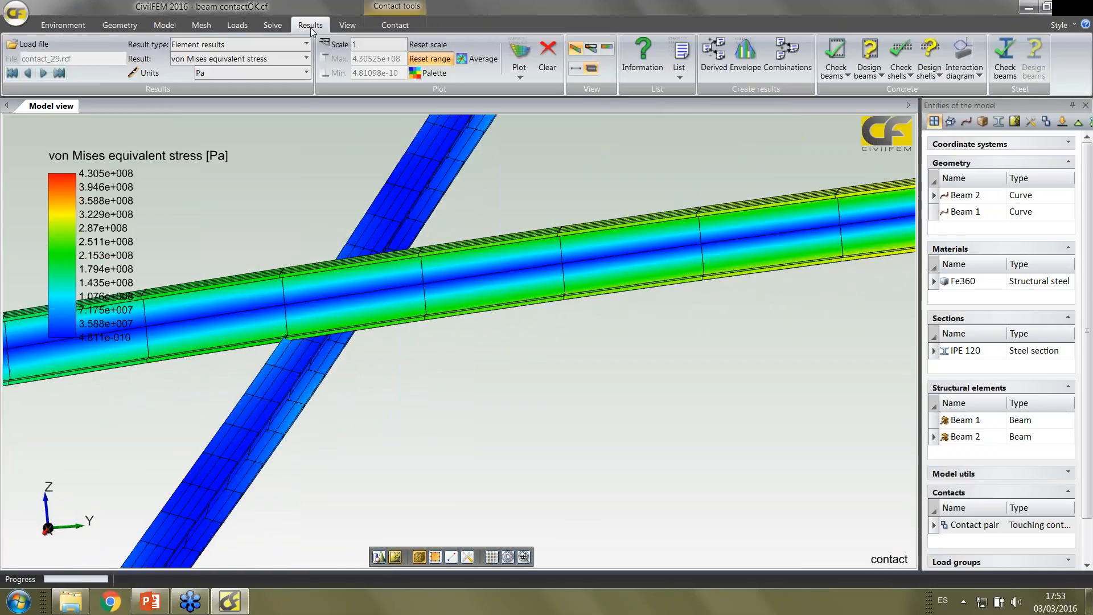
pyautogui.click(44, 73)
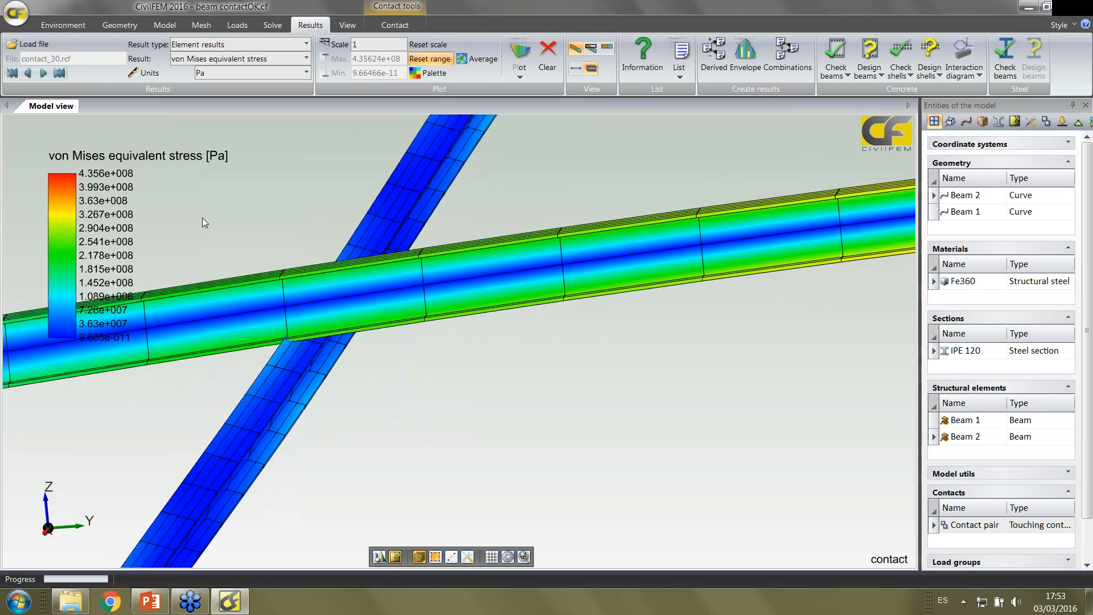
pyautogui.click(44, 73)
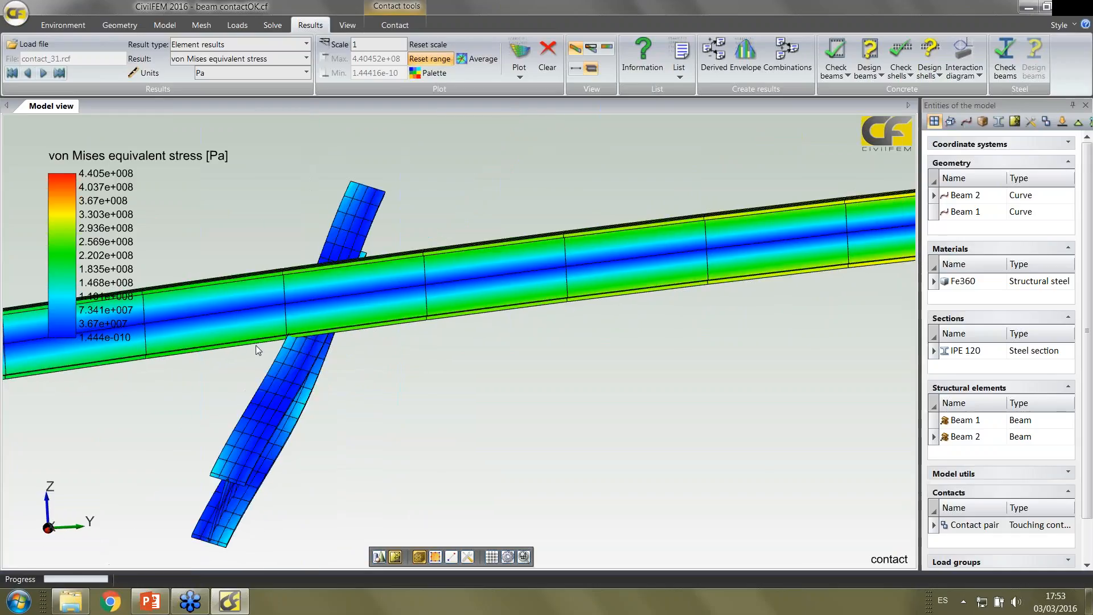
pyautogui.click(43, 72)
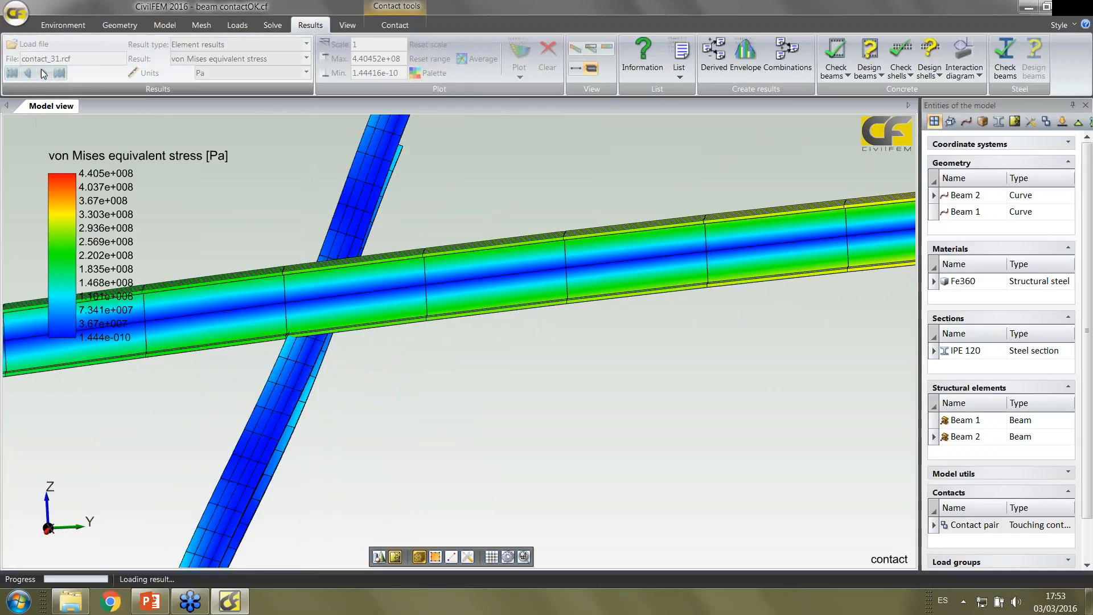
pyautogui.click(43, 73)
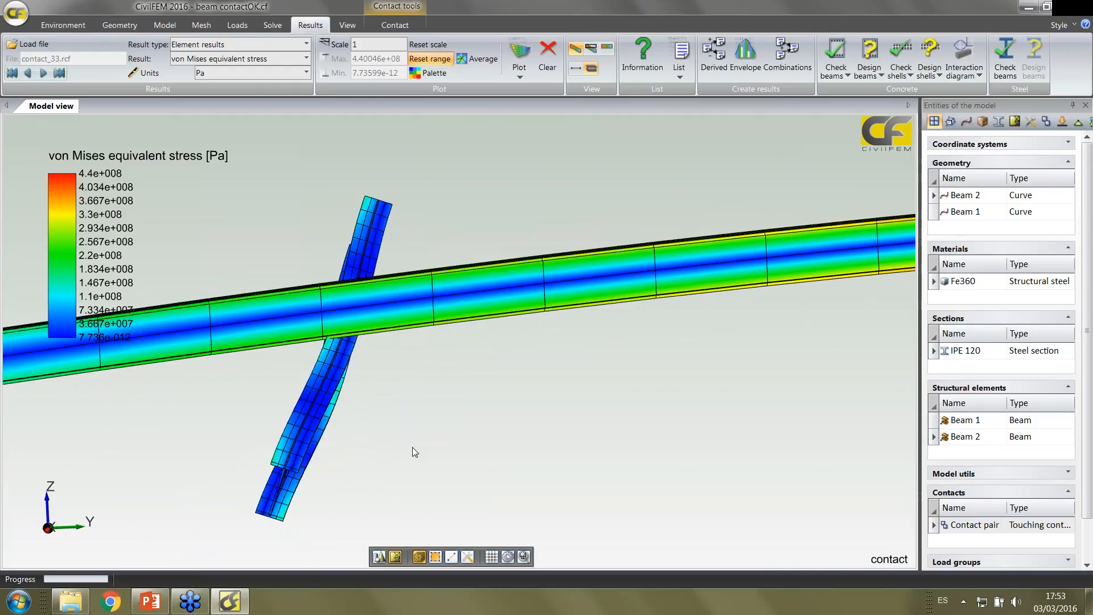
# Examine the von Mises stress at the last increment, contact_61.rcf, and go back to contact_59.rcf
pyautogui.click(59, 72)
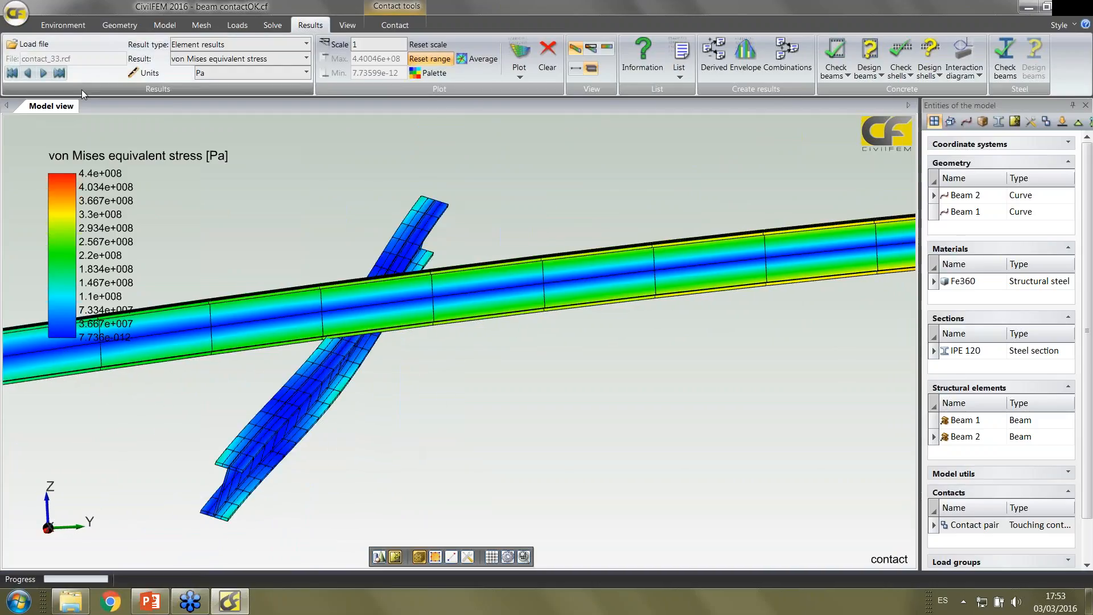
pyautogui.moveTo(463, 409); pyautogui.dragTo(435, 406, button='middle')
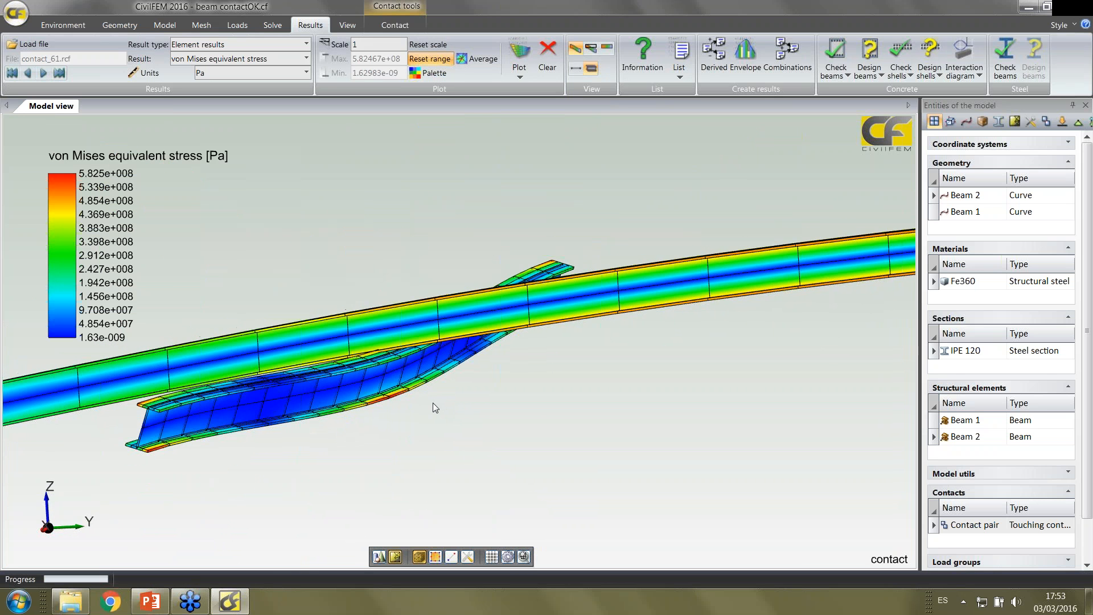
pyautogui.click(31, 72)
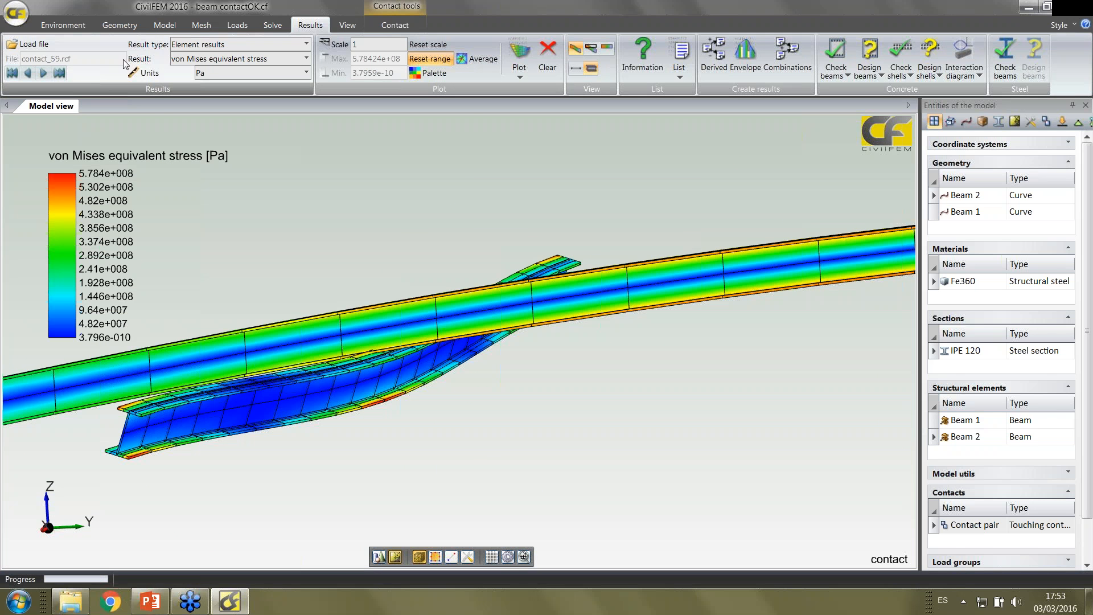
# Load the results file contact_23.rcf and set the result type to End results
pyautogui.click(109, 48)
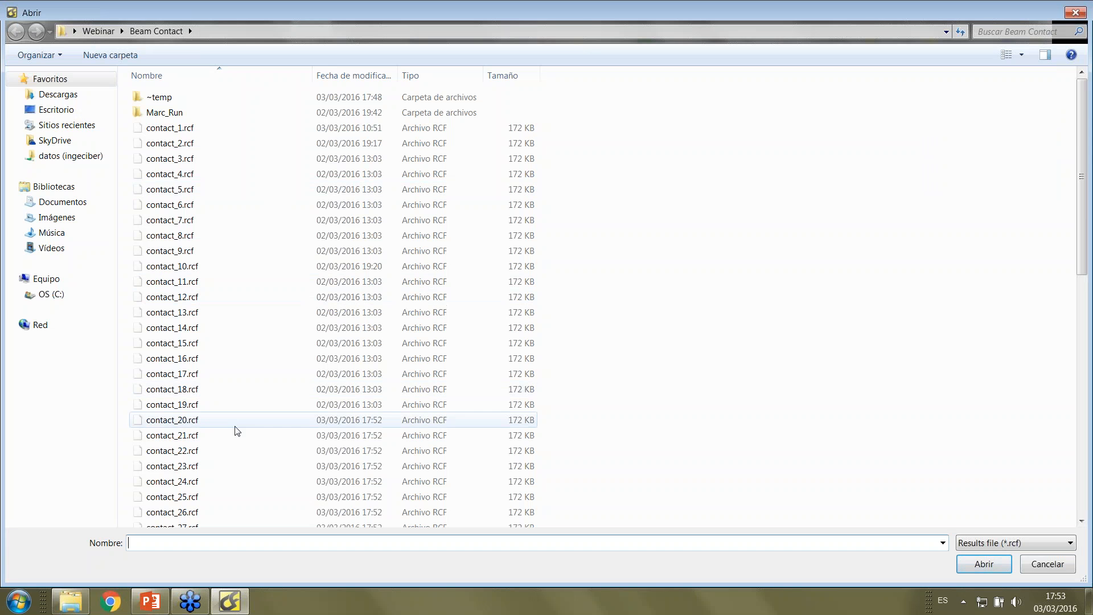
pyautogui.doubleClick(238, 474)
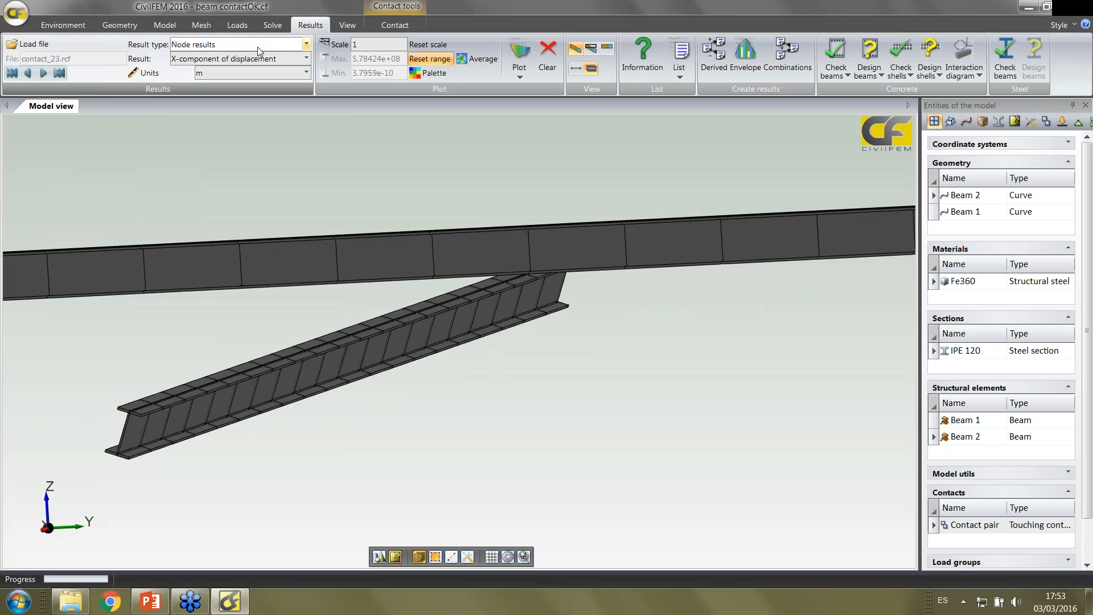
pyautogui.click(250, 44)
pyautogui.click(247, 80)
# Plot the bending moment about the local Z-axis in kip·in
pyautogui.click(245, 59)
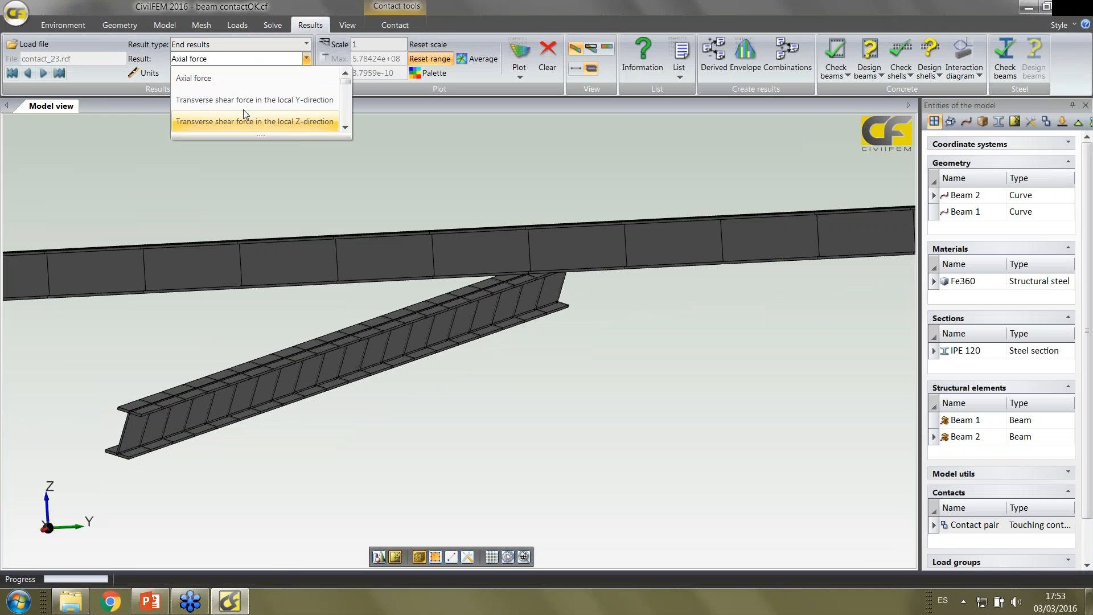
pyautogui.scroll(-1, 243, 110)
pyautogui.scroll(-2, 244, 113)
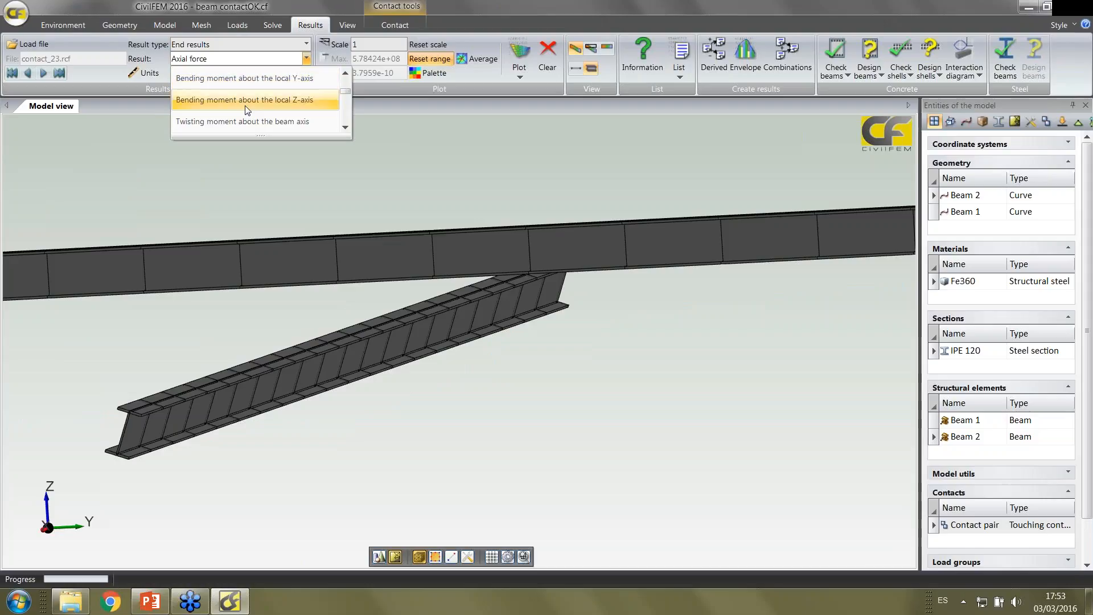
pyautogui.click(245, 105)
pyautogui.click(213, 76)
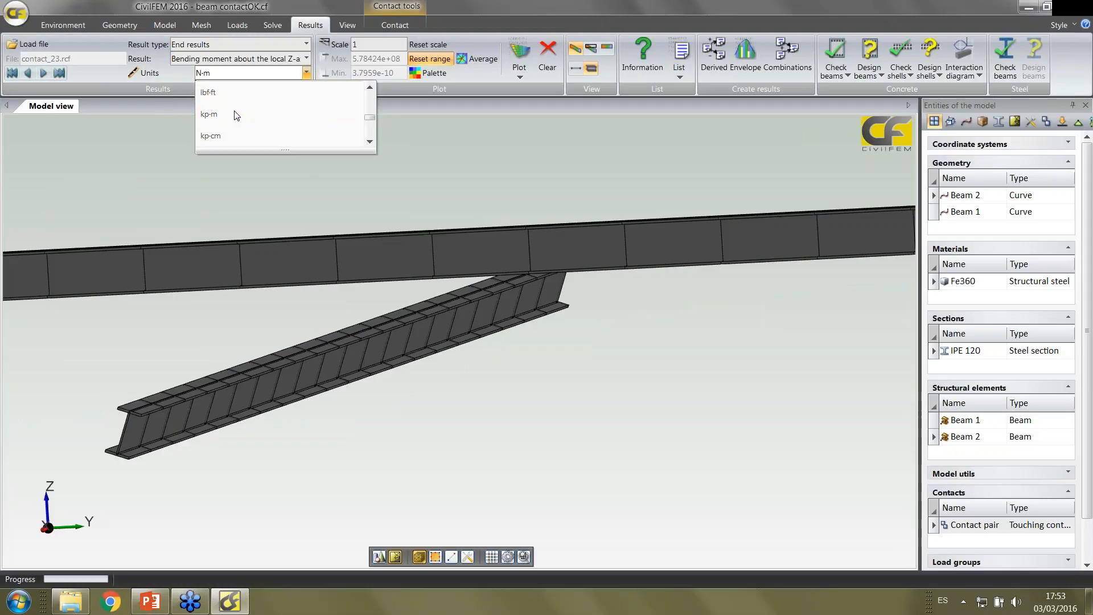
pyautogui.click(239, 92)
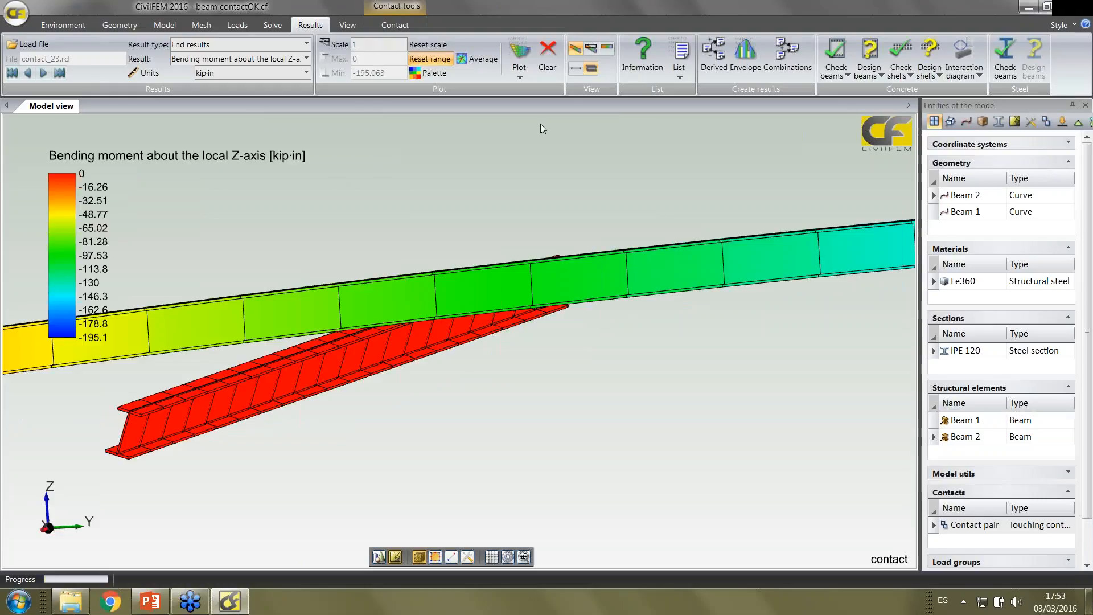
# Show the bending moment as an averaged diagram along the beam lines and advance to contact_26.rcf
pyautogui.click(574, 70)
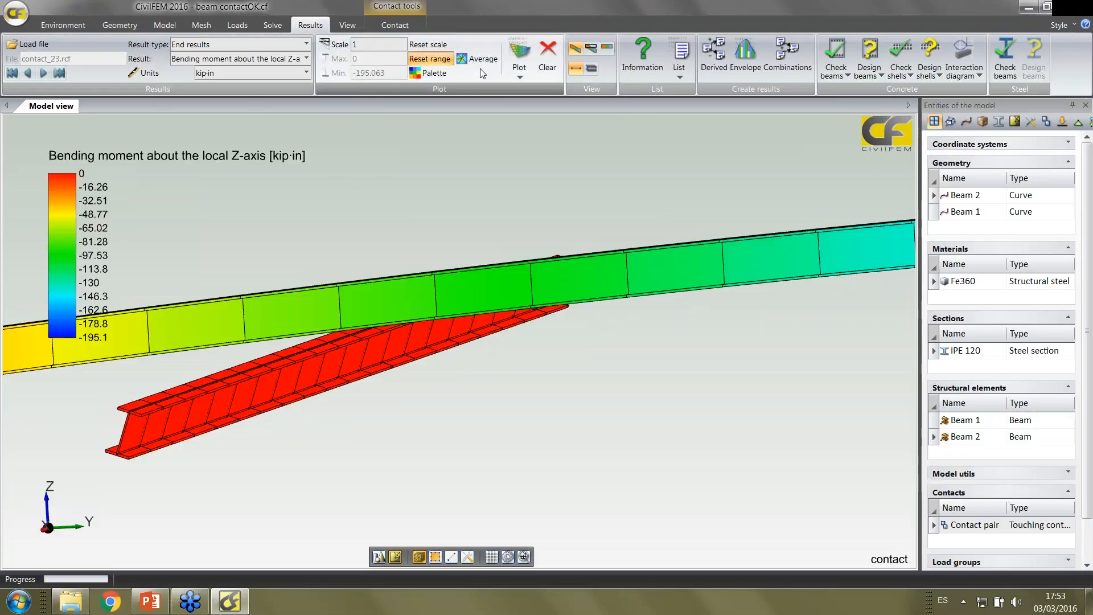
pyautogui.click(44, 73)
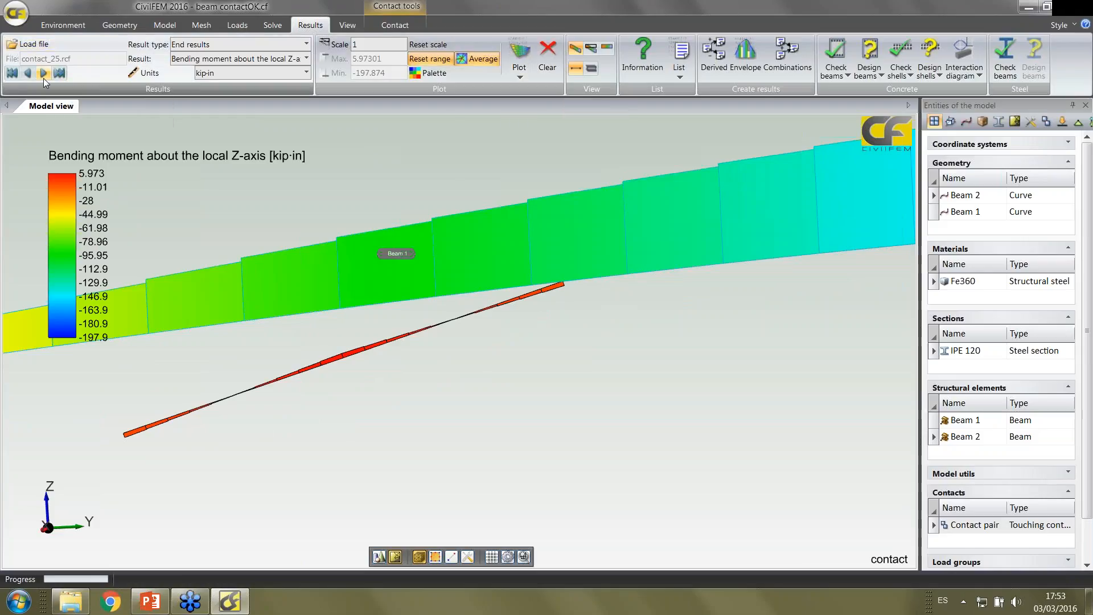
pyautogui.click(43, 78)
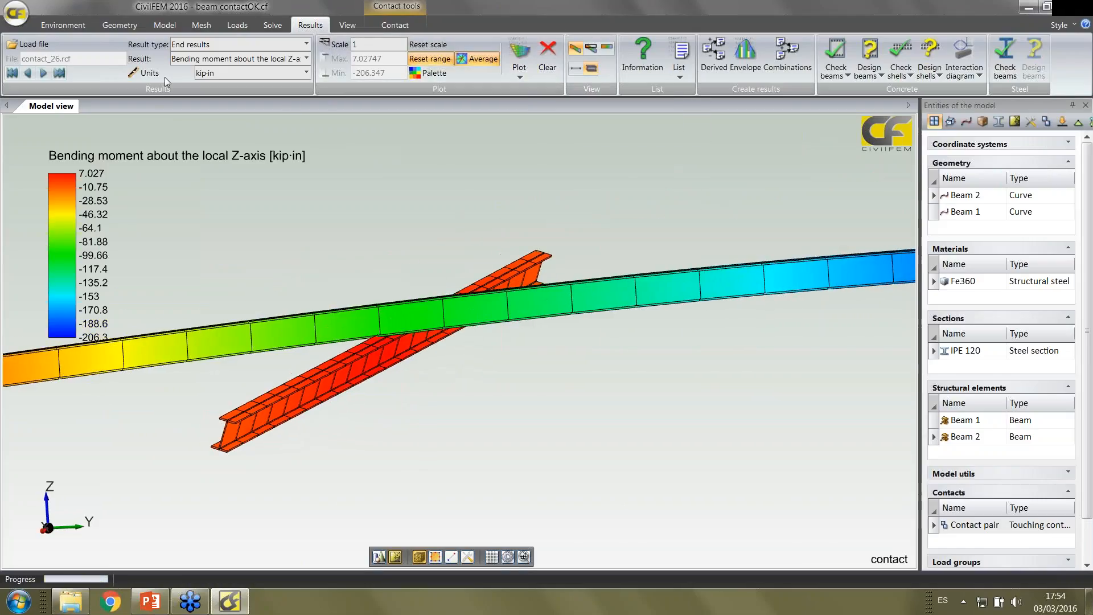
# Follow the bending moment diagram through the increments to contact_33.rcf, ending at the last increment, contact_61.rcf
pyautogui.click(42, 74)
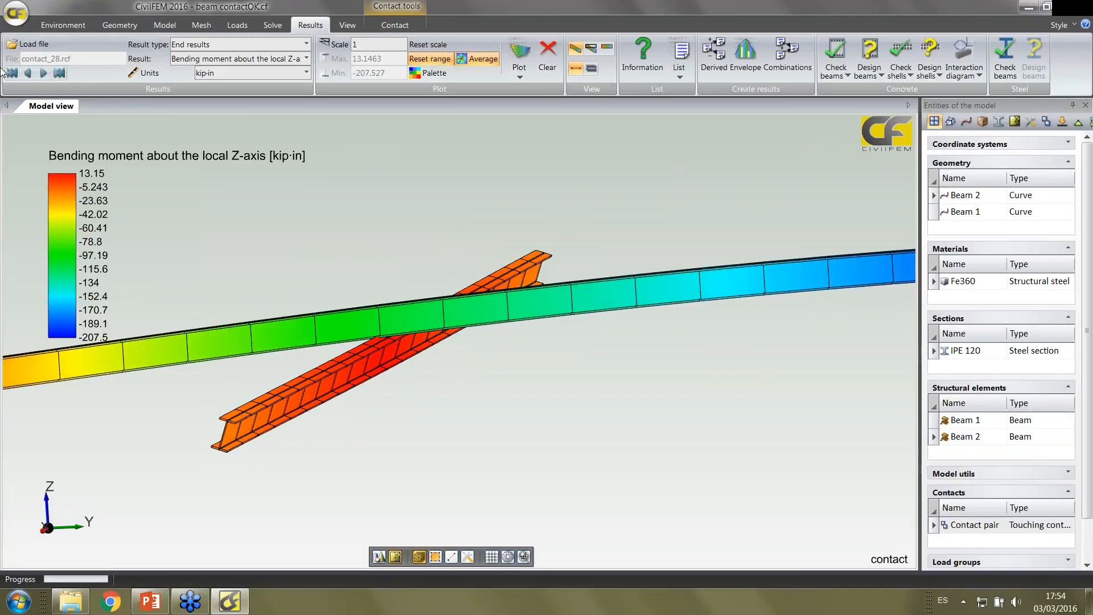
pyautogui.click(43, 76)
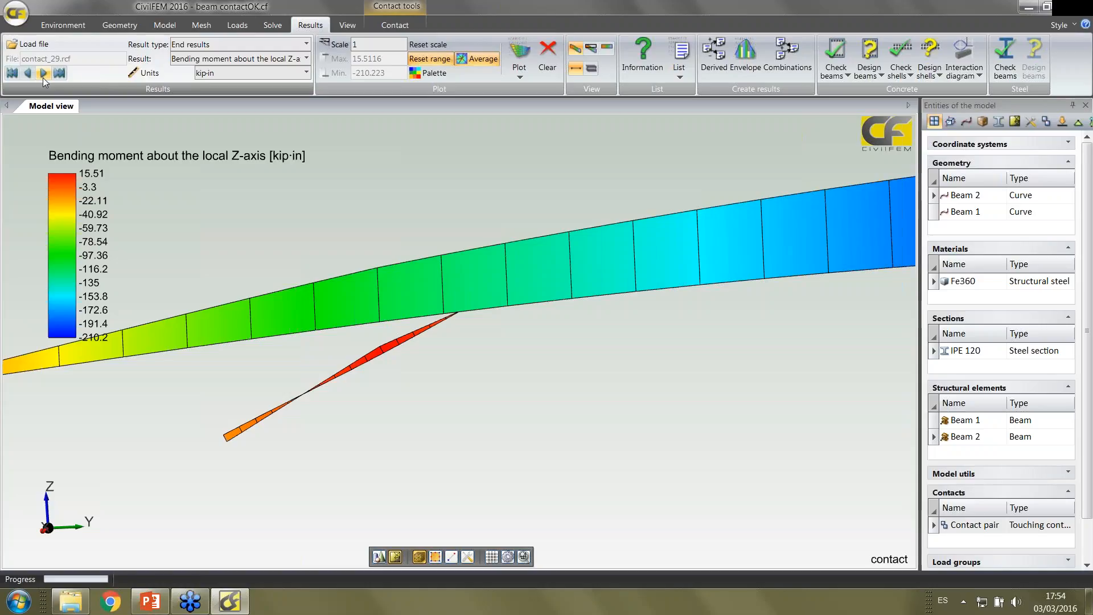
pyautogui.click(43, 74)
pyautogui.click(43, 74)
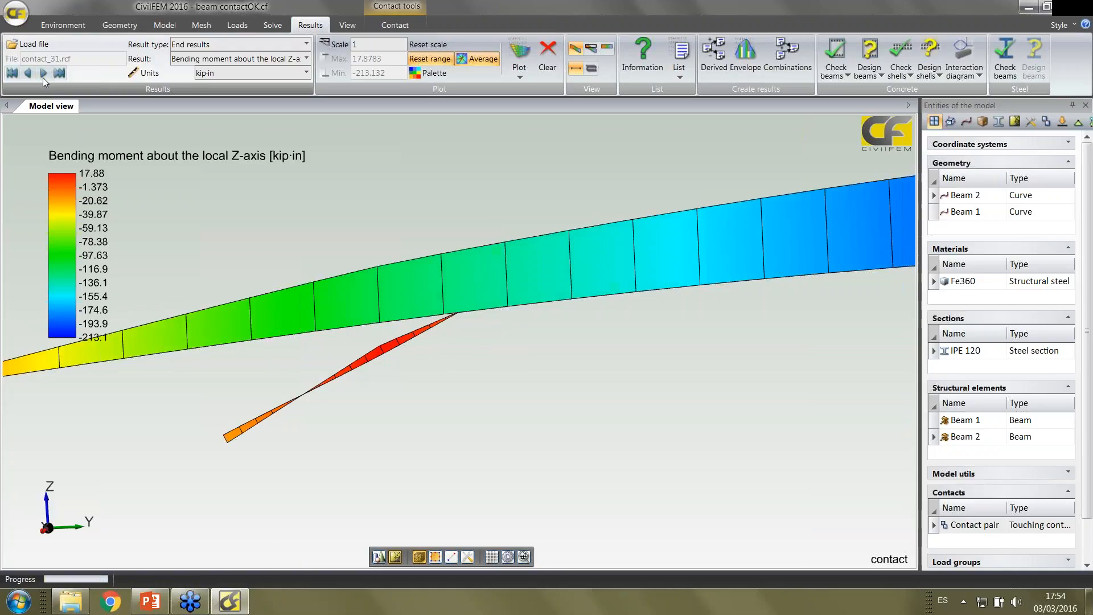
pyautogui.click(42, 77)
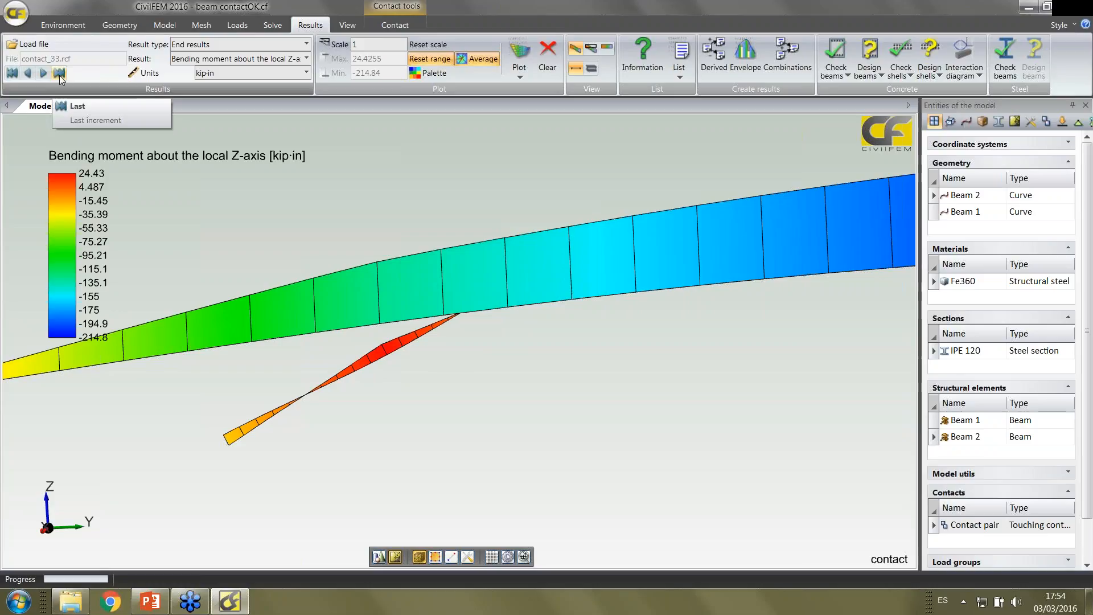
pyautogui.click(59, 74)
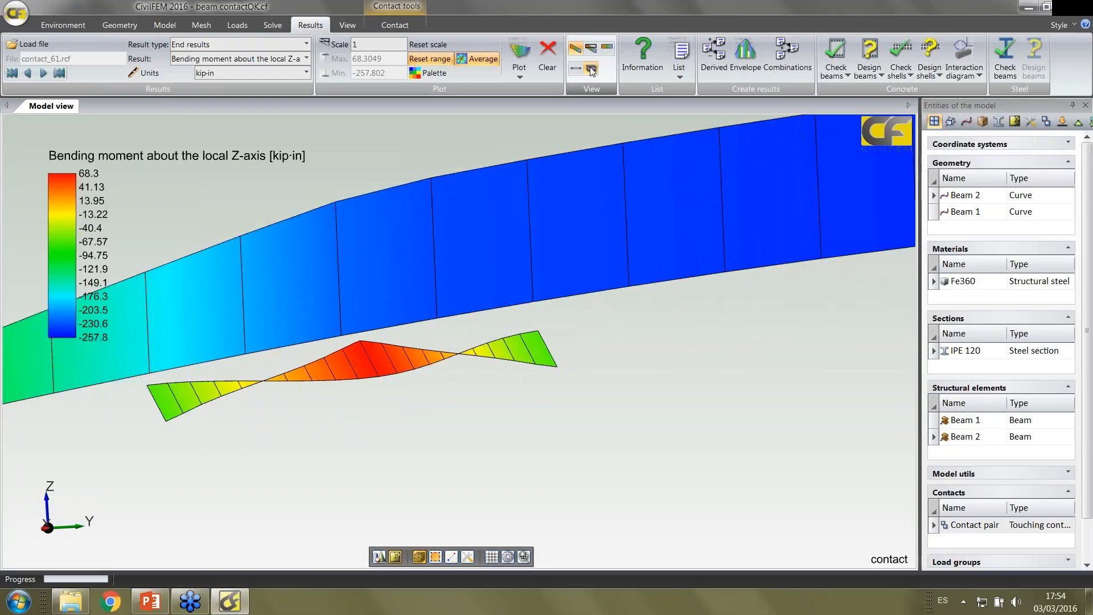
# Plot the bending moment on the beams' full cross-sections and display the Properties window
pyautogui.click(523, 55)
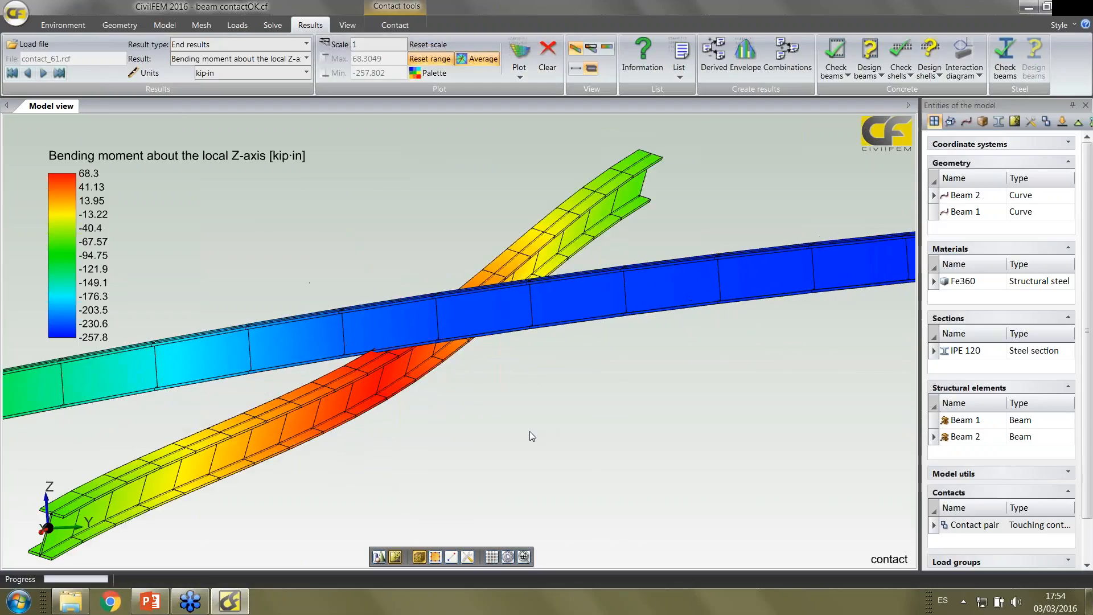
pyautogui.click(347, 26)
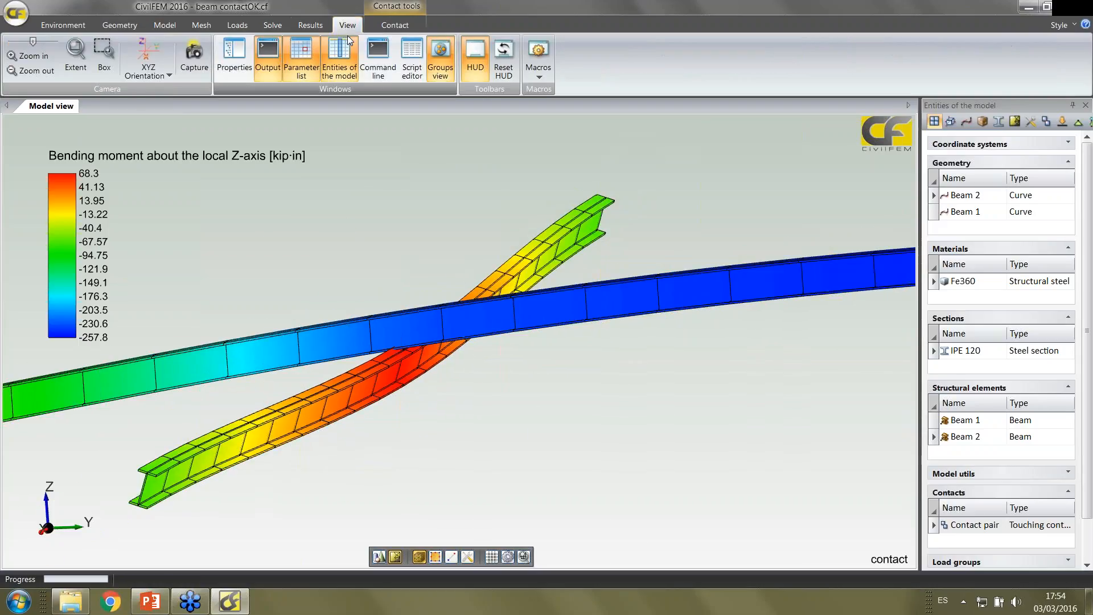
pyautogui.click(233, 57)
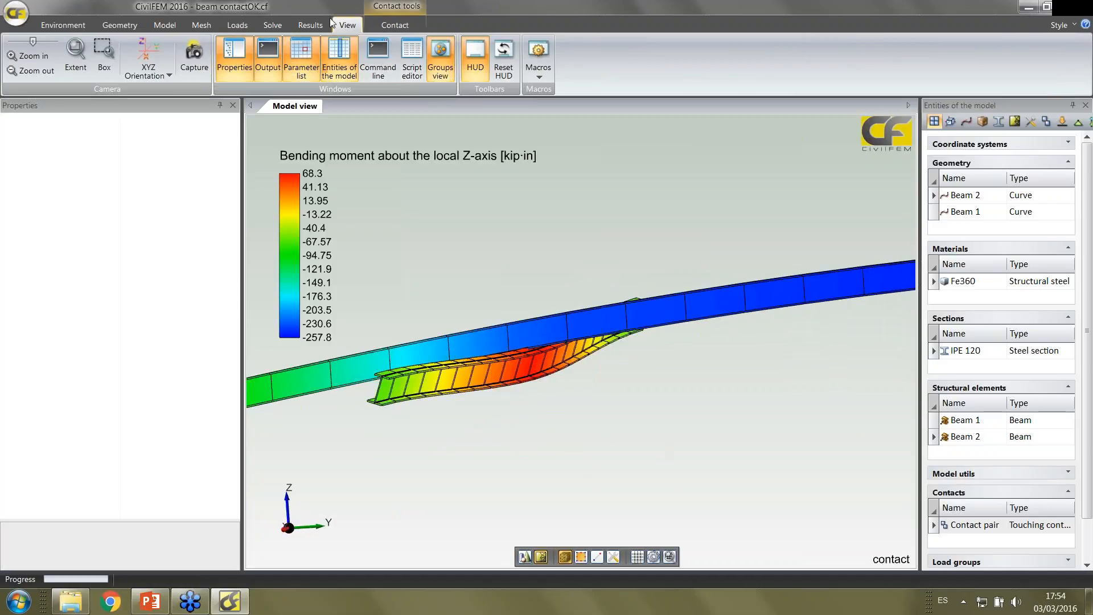
# Clear the results plot and make the elements in the middle of the shorter lower beam the current selection
pyautogui.click(311, 25)
pyautogui.click(547, 57)
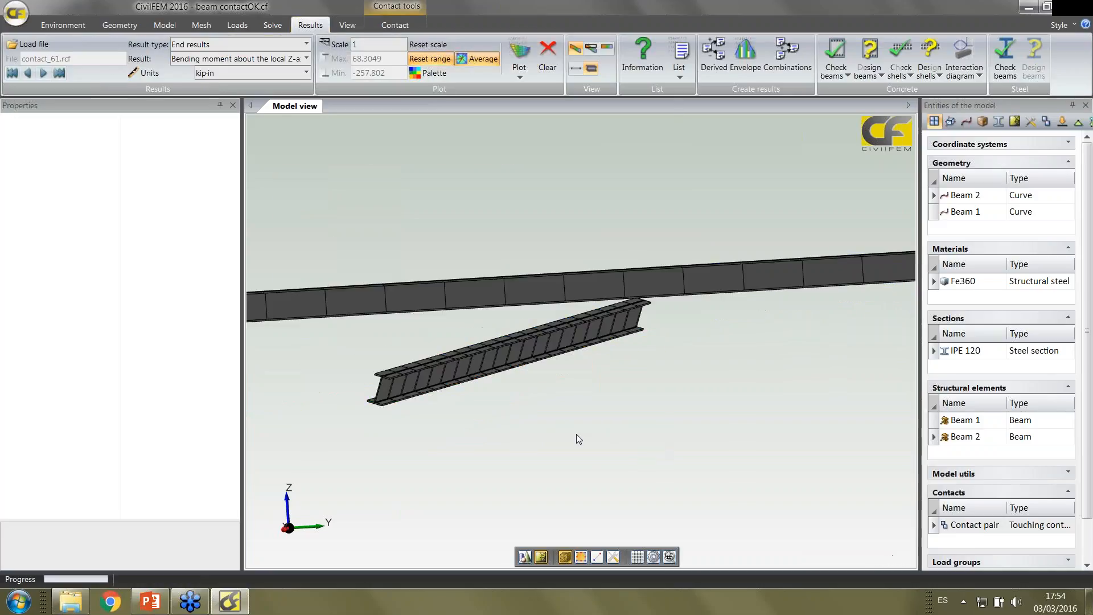
pyautogui.moveTo(549, 420); pyautogui.dragTo(591, 371, button='middle')
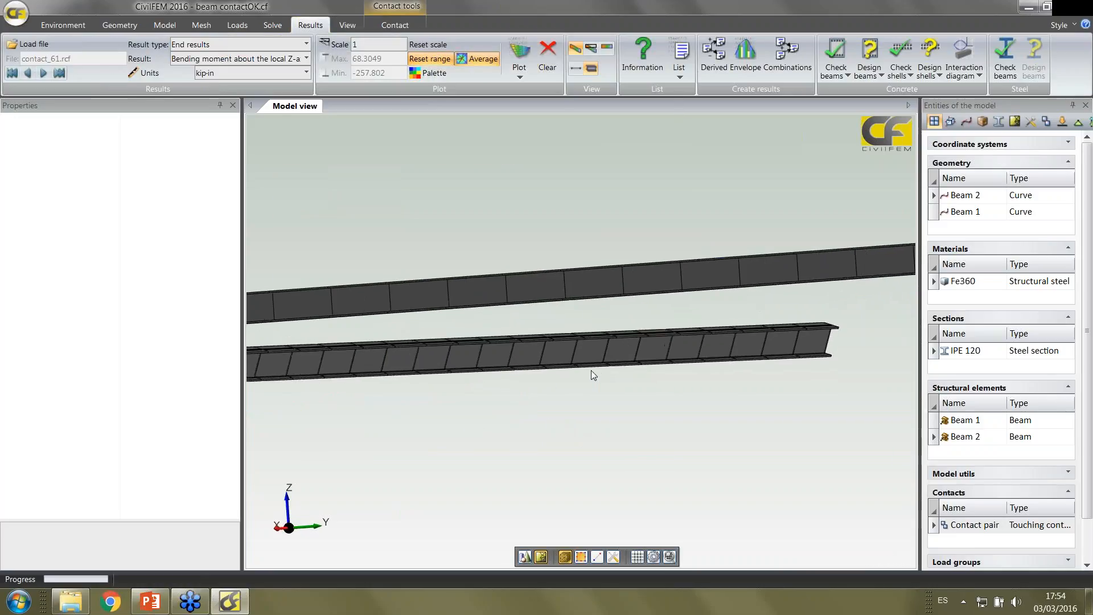
pyautogui.click(586, 562)
pyautogui.moveTo(577, 437); pyautogui.dragTo(527, 390)
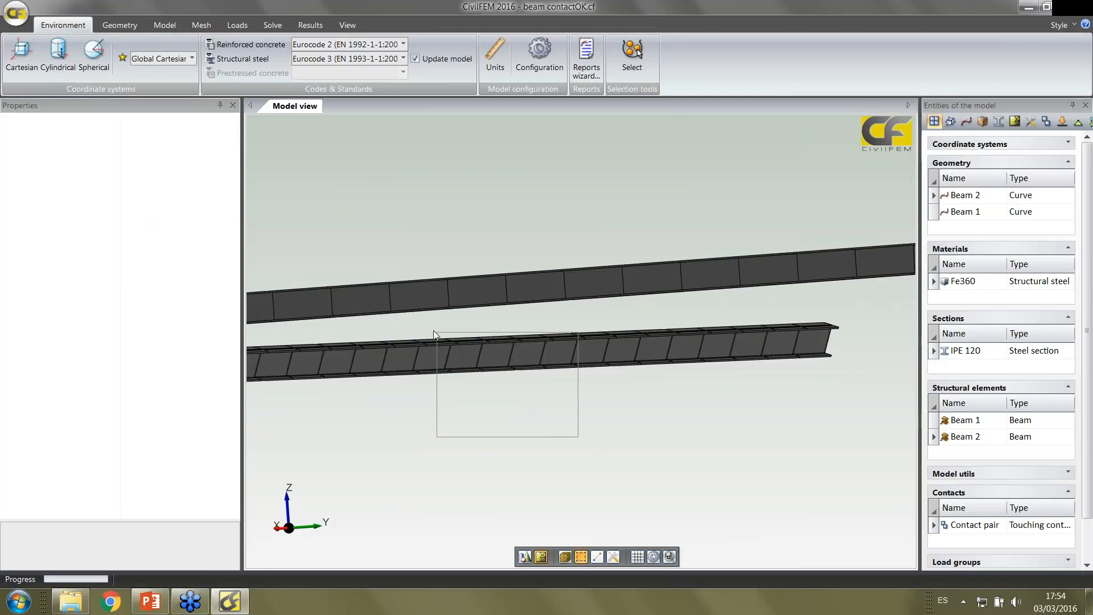
pyautogui.moveTo(433, 333); pyautogui.dragTo(430, 335)
pyautogui.click(90, 54)
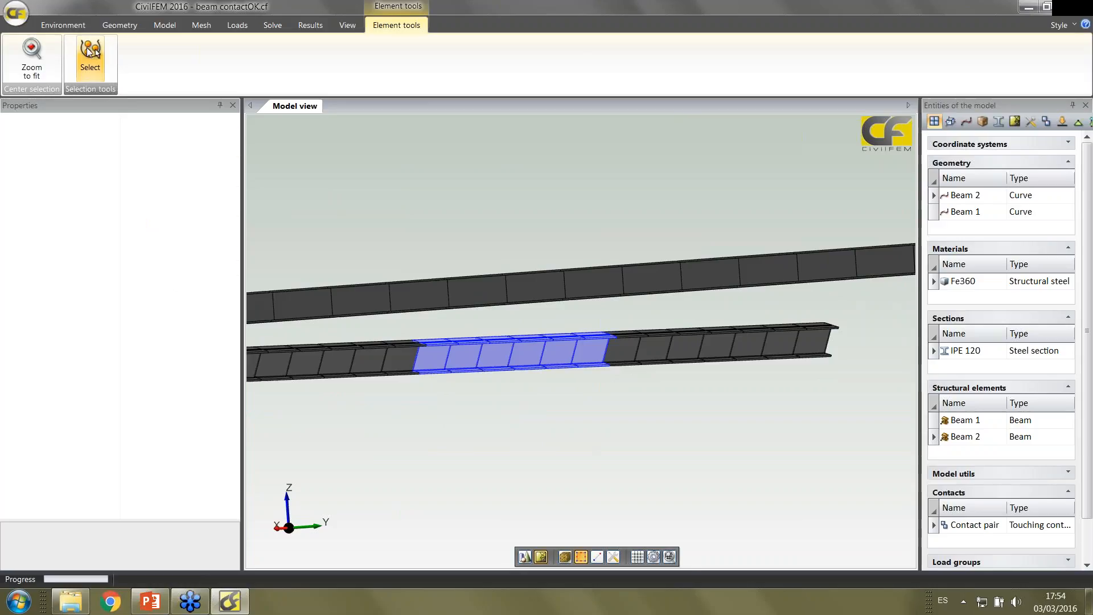
pyautogui.click(15, 559)
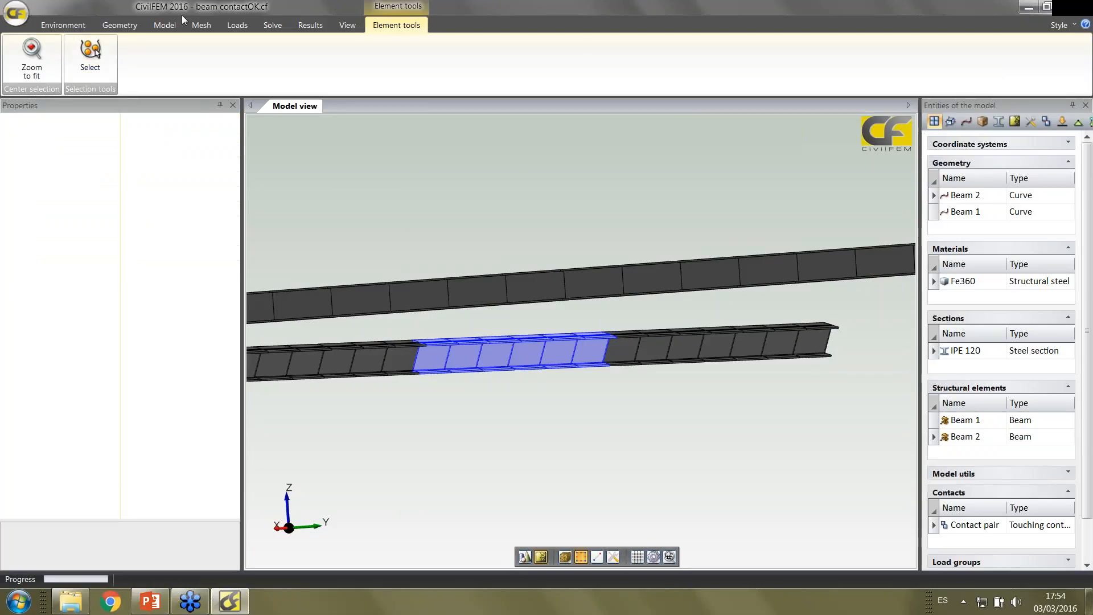
# Set the structural steel design code to Indian Standard 800 (2007)
pyautogui.click(62, 25)
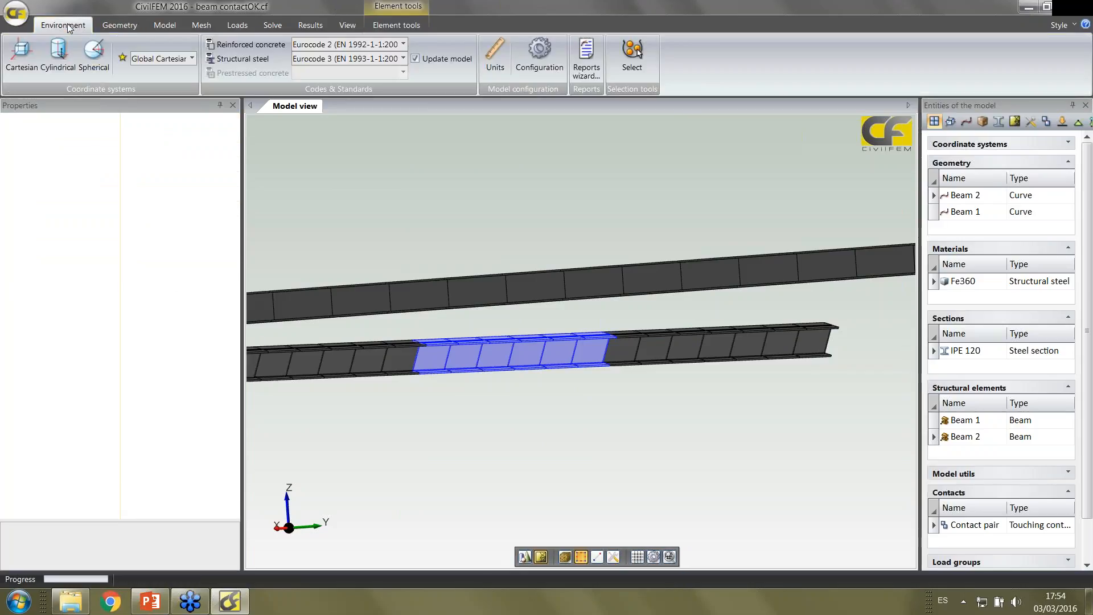
pyautogui.click(356, 64)
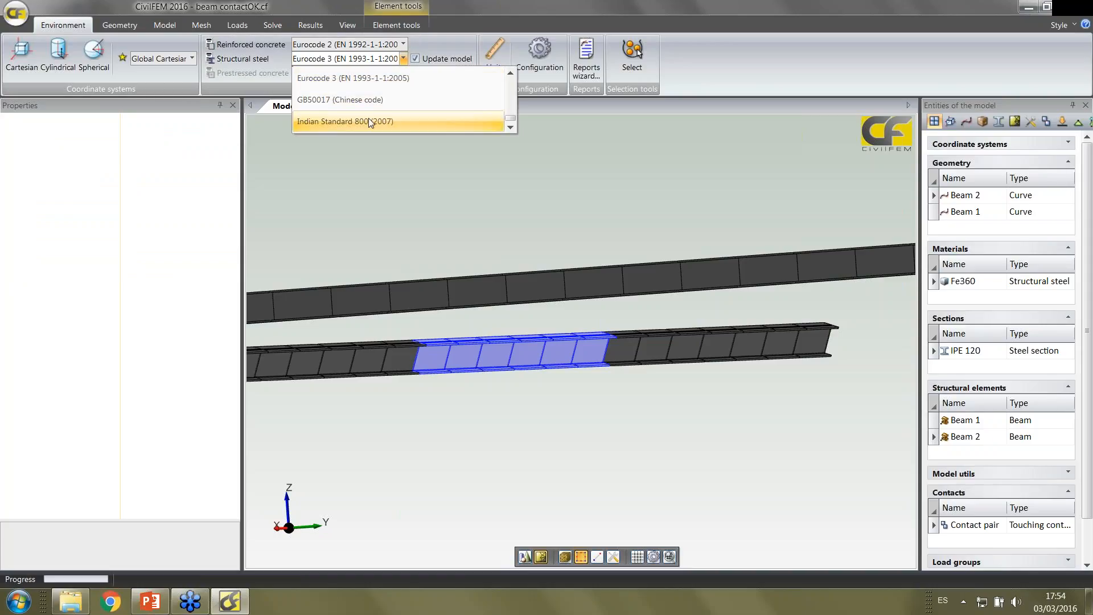
pyautogui.click(395, 122)
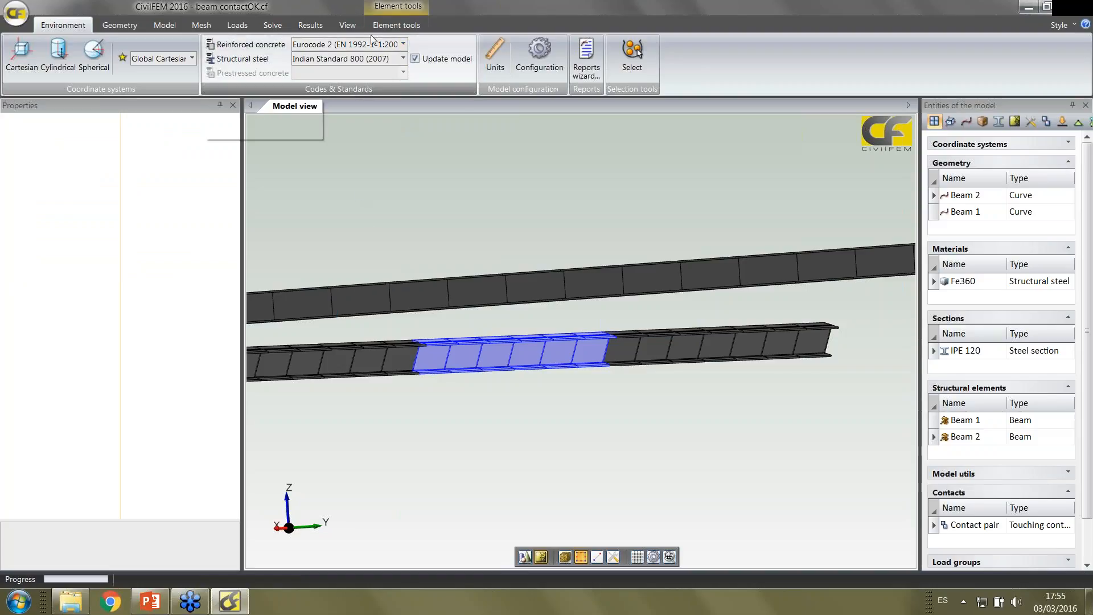
# Run the steel beam check for Bending buckling about the -Z axis on the whole model
pyautogui.click(303, 27)
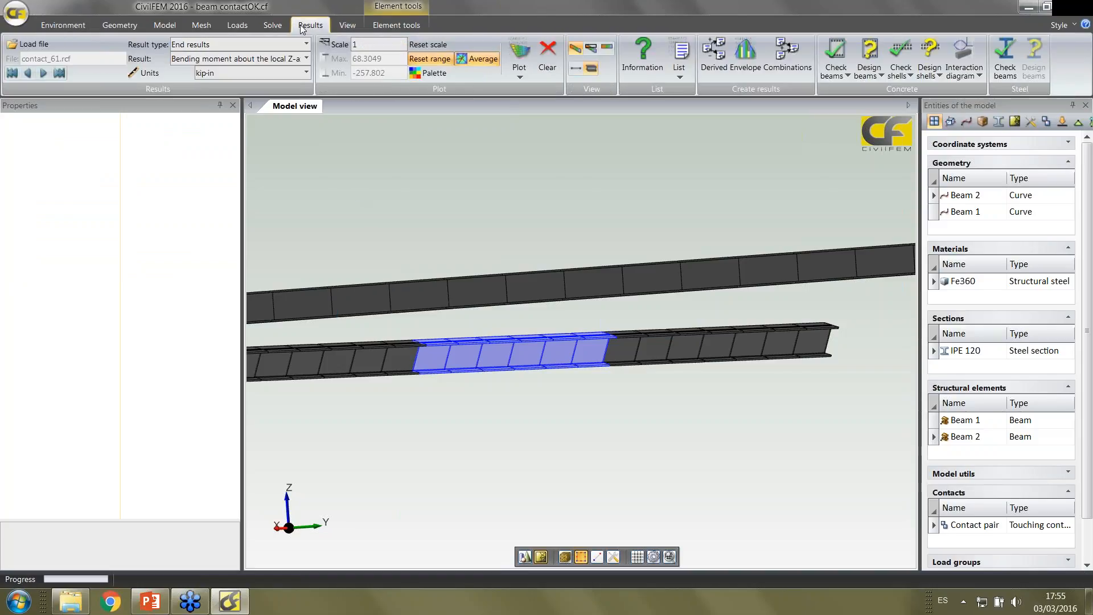
pyautogui.click(1005, 57)
pyautogui.click(154, 165)
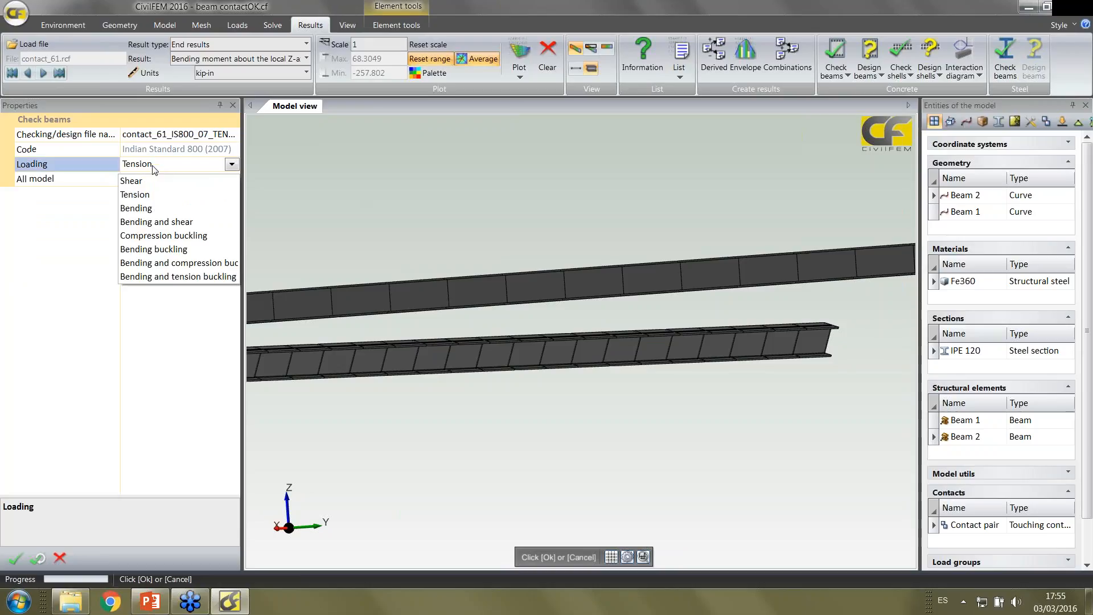
pyautogui.click(162, 246)
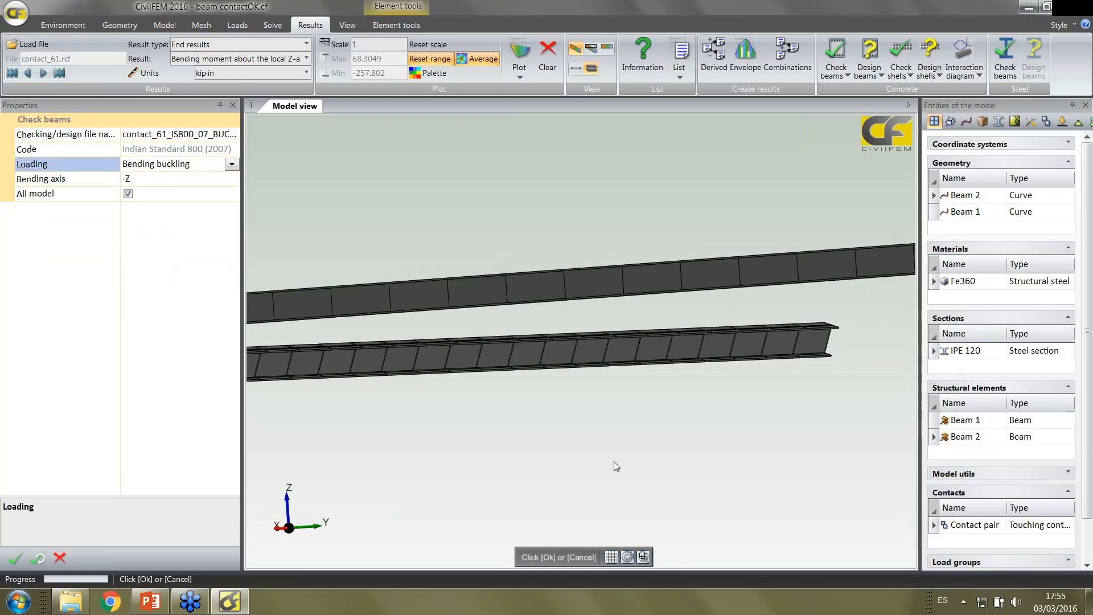
pyautogui.moveTo(614, 463); pyautogui.dragTo(578, 419, button='middle')
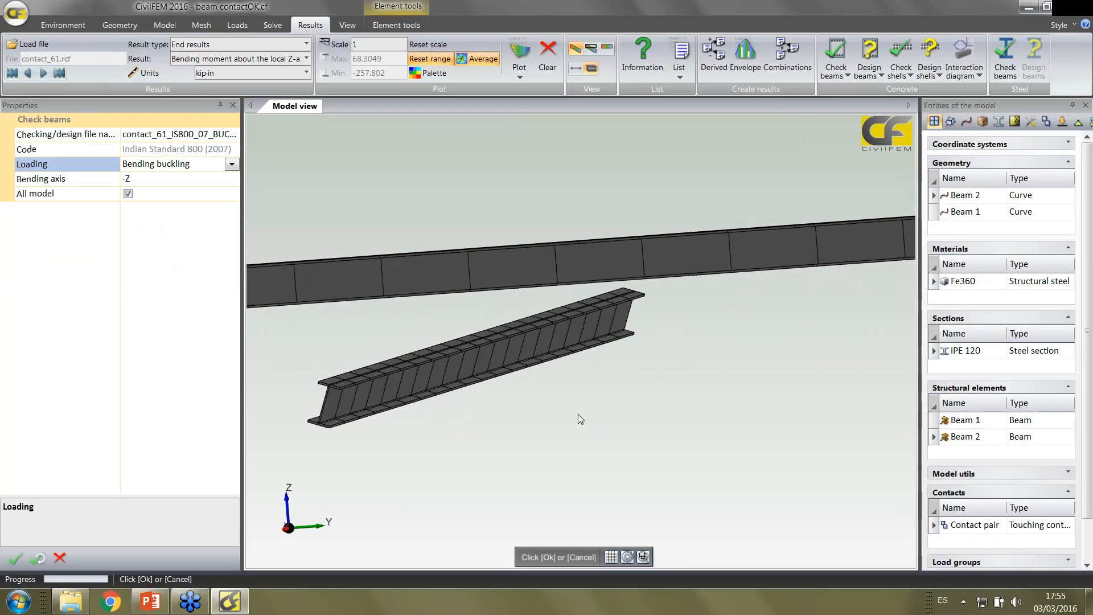
pyautogui.click(17, 561)
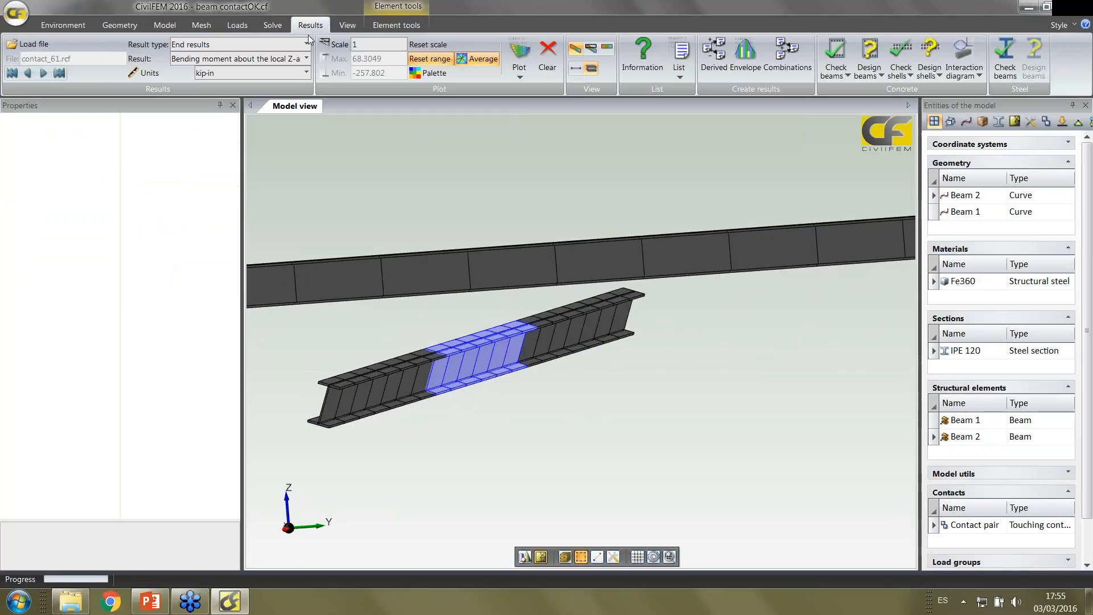
# Load the contact_61 IS800_07 BUCK_LAT checking results file and plot the Total criterion on both beams
pyautogui.click(28, 44)
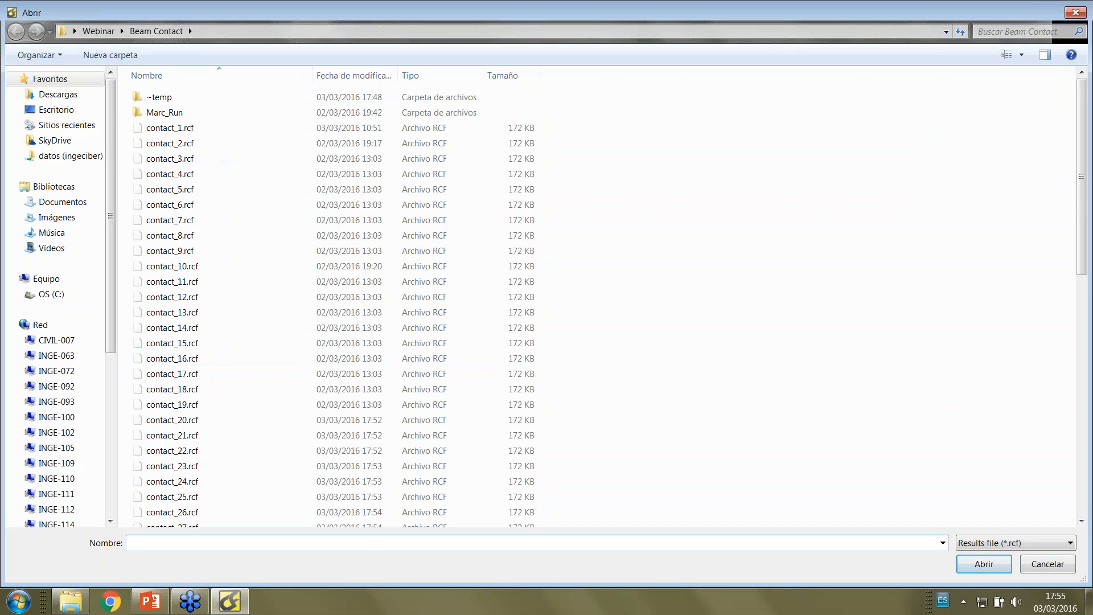
pyautogui.click(966, 548)
pyautogui.click(985, 568)
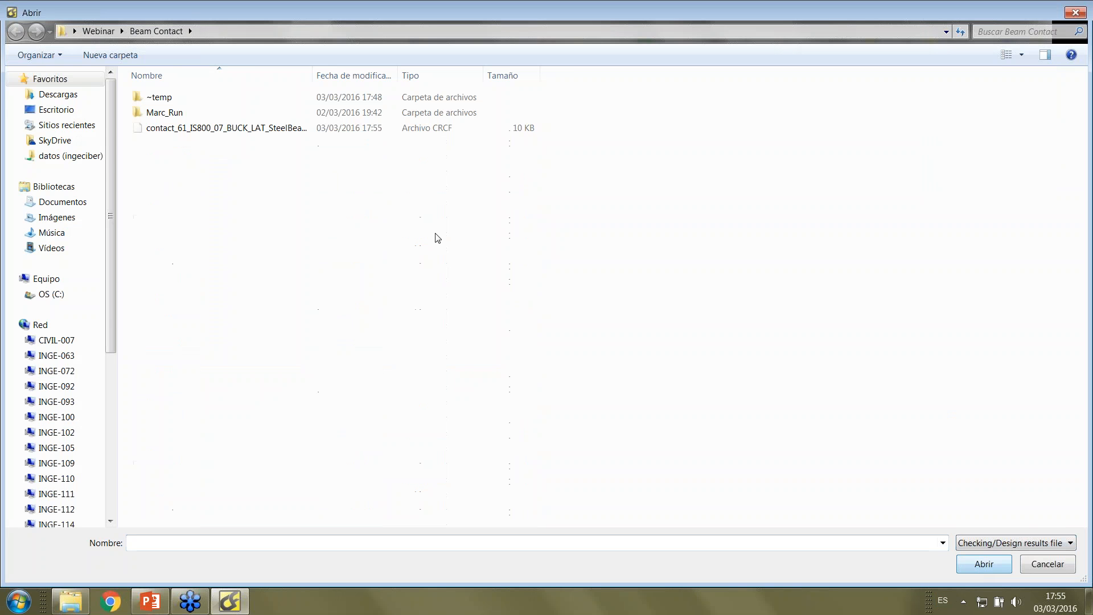
pyautogui.doubleClick(271, 128)
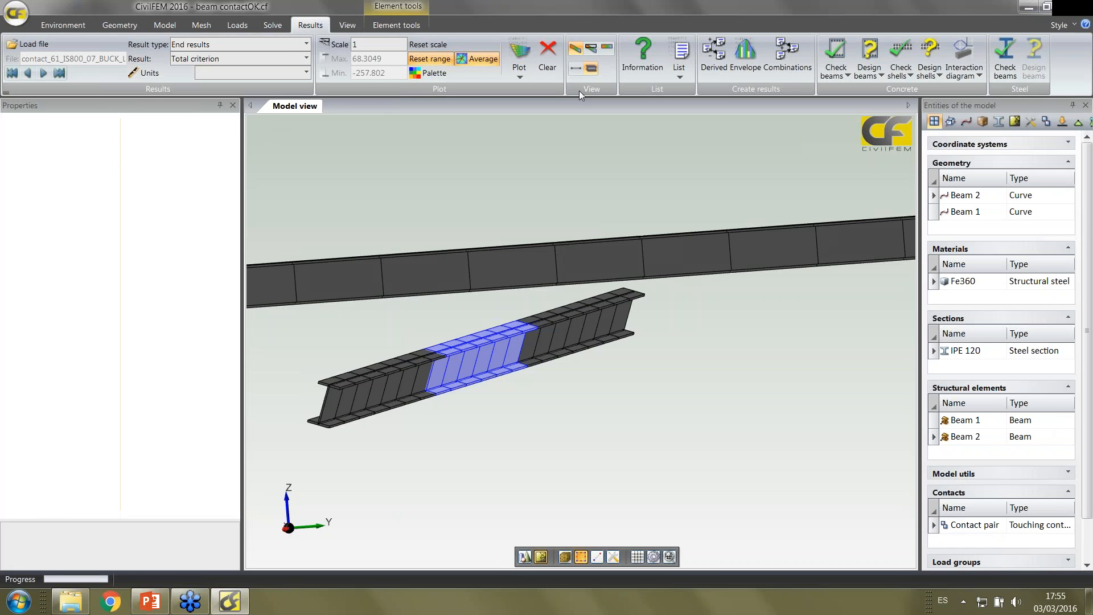
pyautogui.click(520, 52)
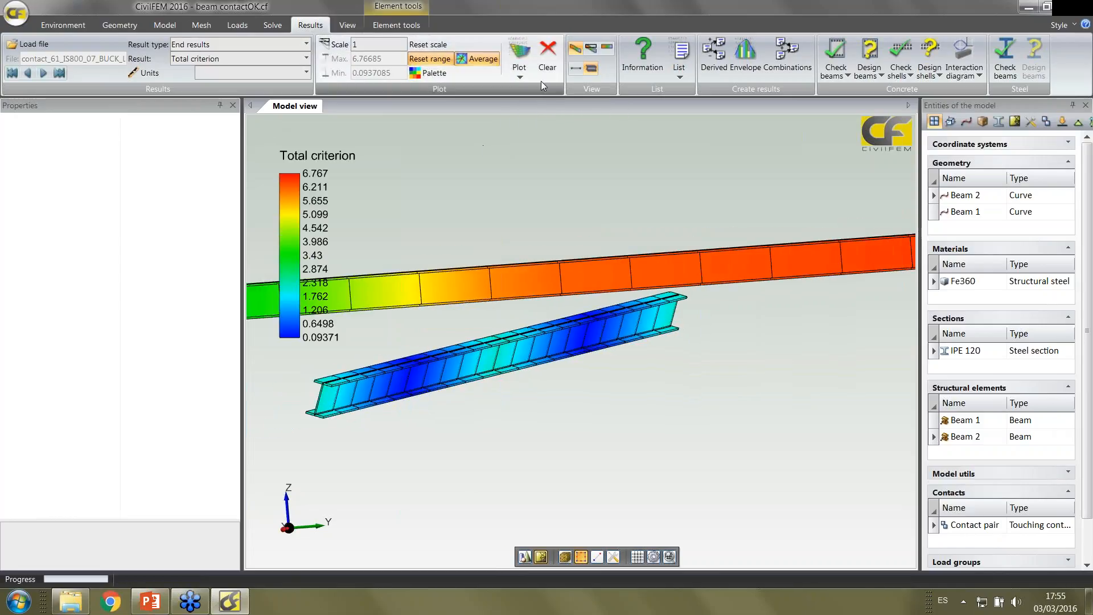
# Plot the Total criterion only for the current selection of lower beam elements
pyautogui.click(520, 77)
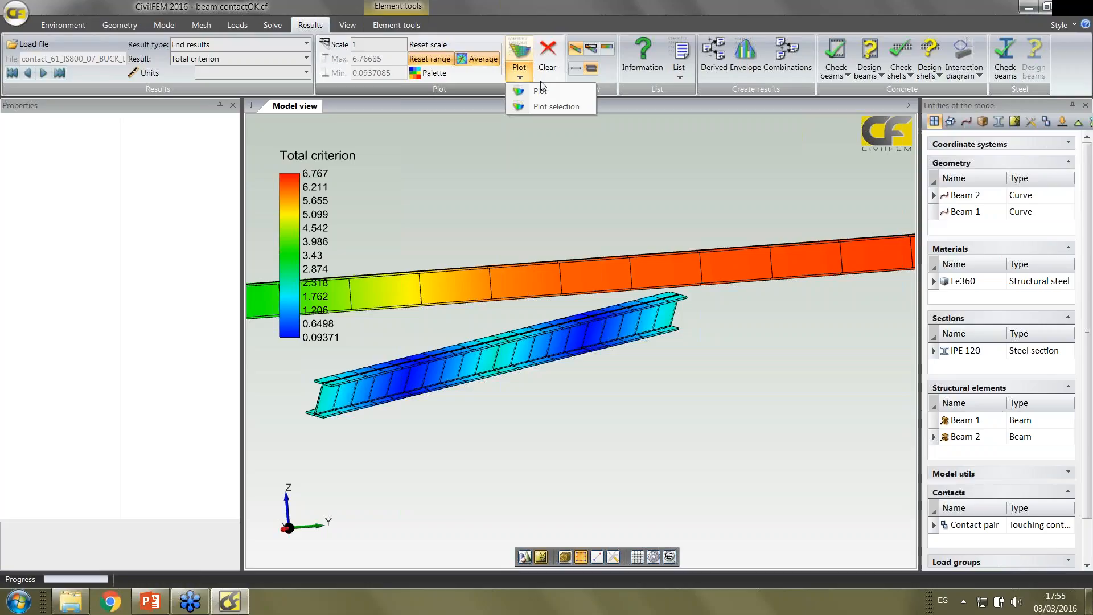
pyautogui.click(554, 107)
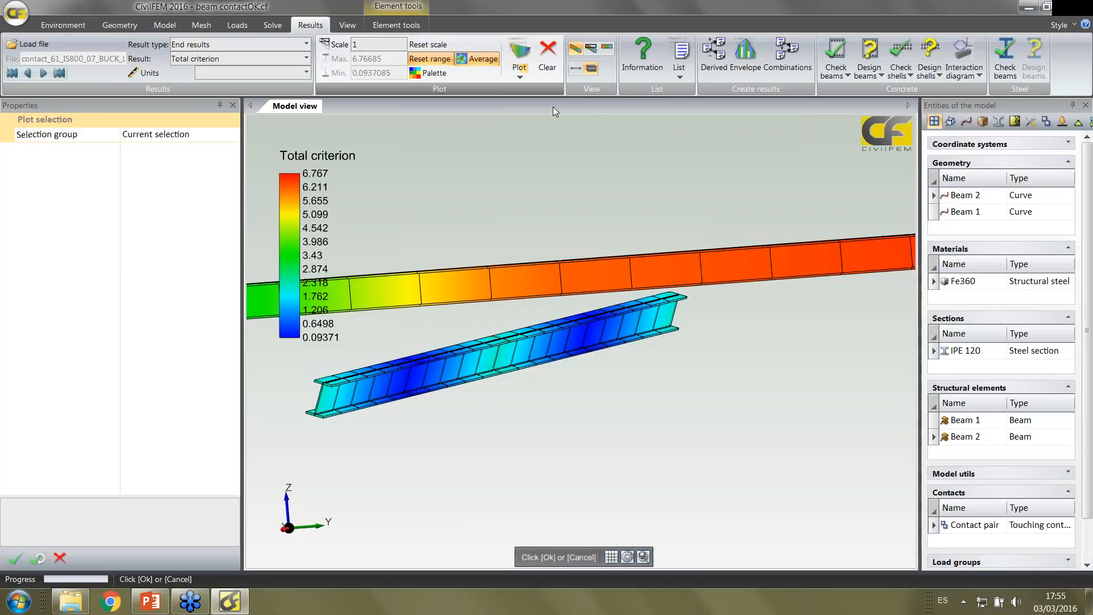
pyautogui.click(12, 562)
pyautogui.moveTo(487, 404)
pyautogui.mouseDown(button='middle')
pyautogui.moveTo(549, 410)
pyautogui.moveTo(511, 415)
pyautogui.moveTo(500, 228)
pyautogui.moveTo(543, 397)
pyautogui.moveTo(533, 441)
pyautogui.moveTo(476, 442)
pyautogui.moveTo(503, 408)
pyautogui.mouseUp(button='middle')
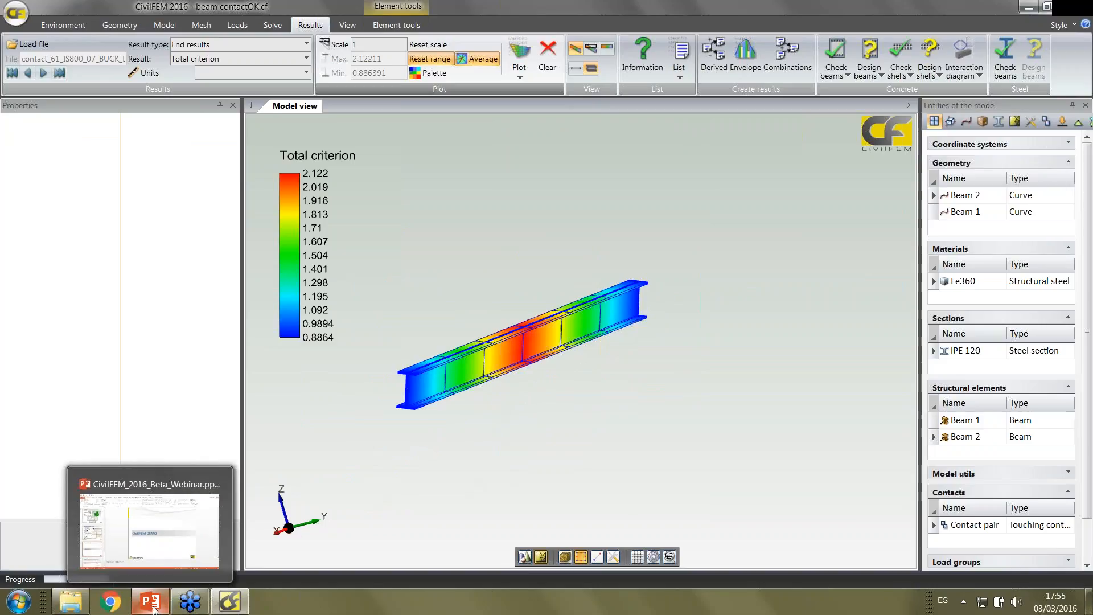
# Switch to the PowerPoint presentation CivilFEM_2016_Beta_Webinar.pptx and start the slide show from the CivilFEM DEMO slide
pyautogui.click(183, 530)
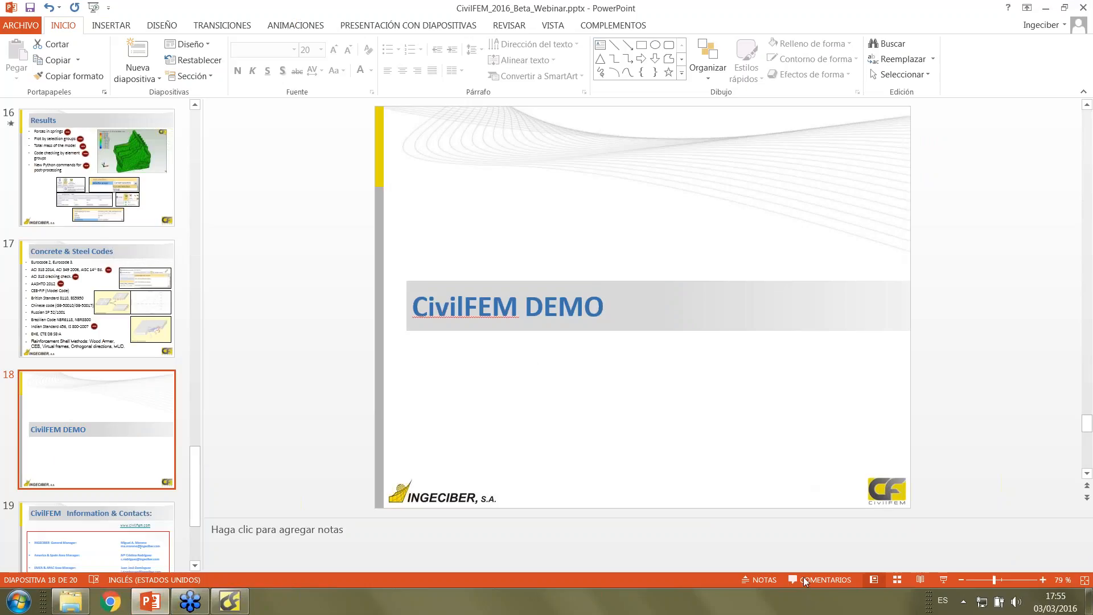
pyautogui.click(943, 580)
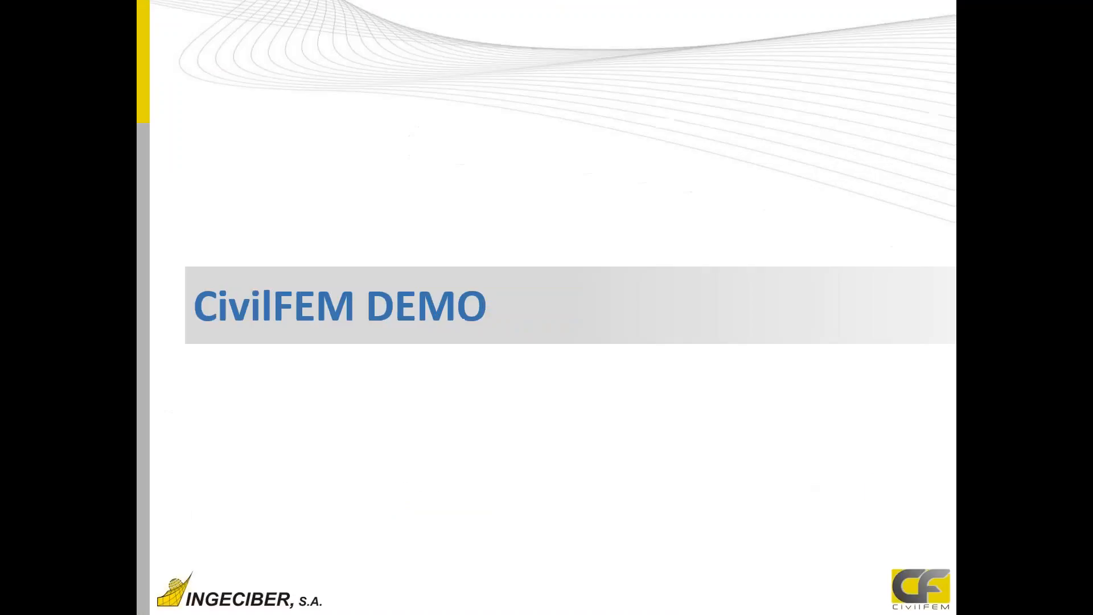